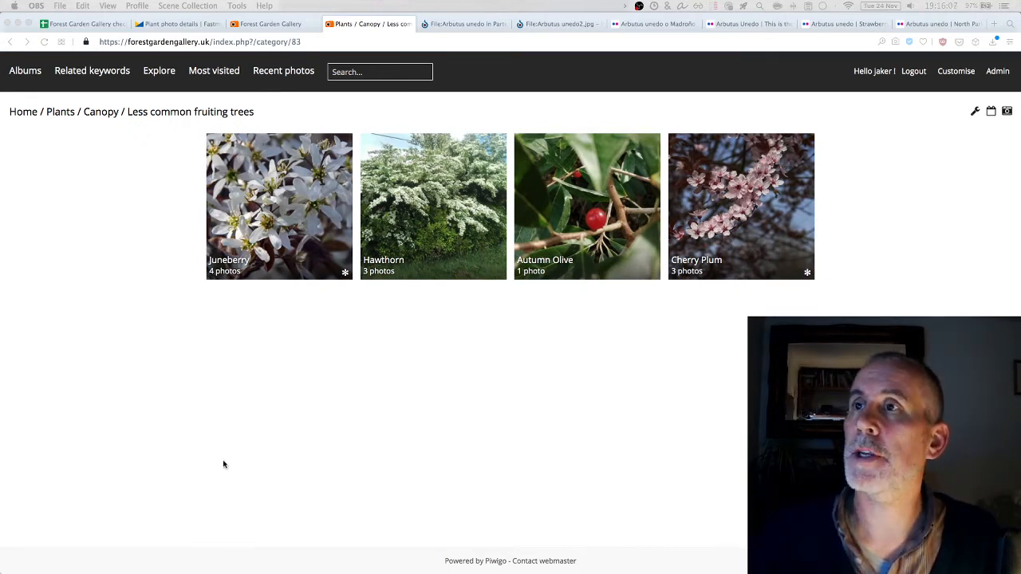
Go via the Home breadcrumb to the Plants album, then bring up the Forest Garden Gallery checklist
click(288, 24)
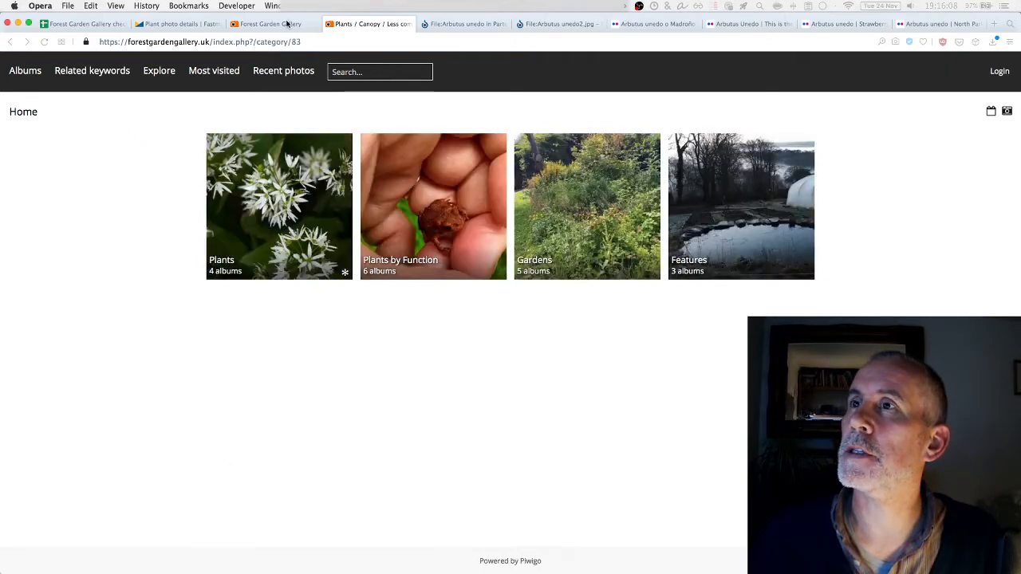
click(259, 245)
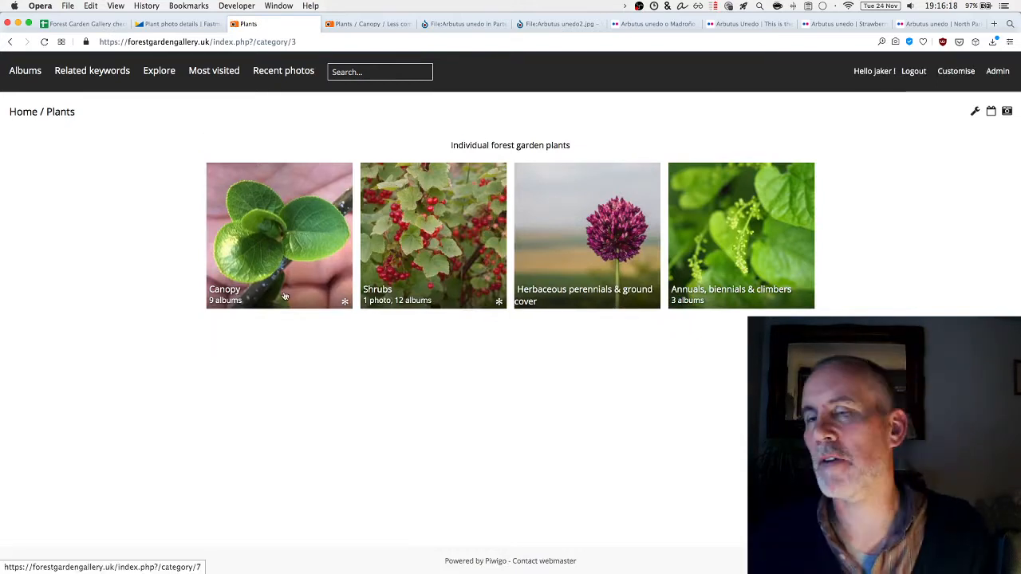
click(93, 25)
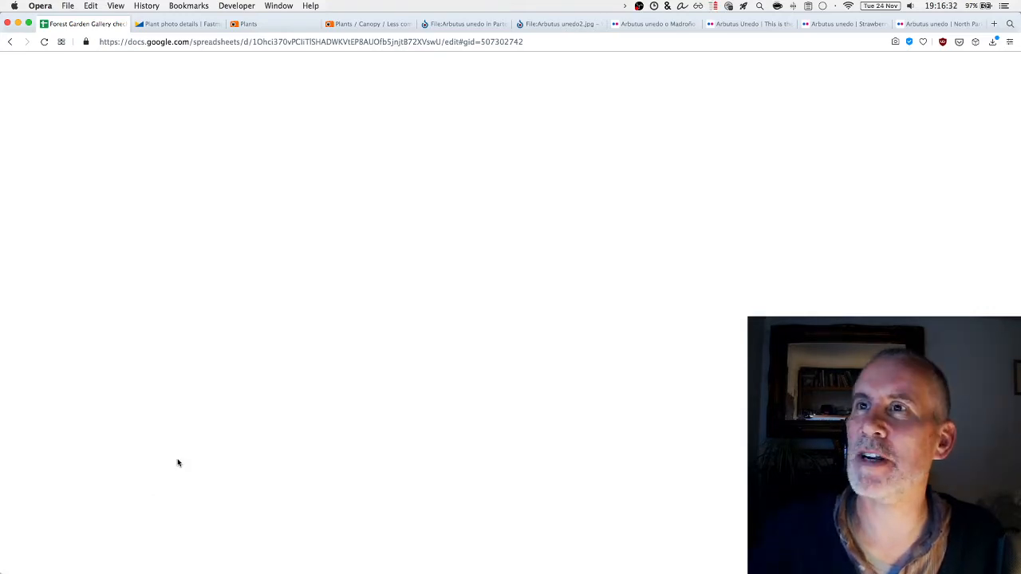
click(500, 40)
Locate the Strawberry Tree row (Arbutus unedo, ID 35) in the checklist, then view the Partenit photo page
click(484, 42)
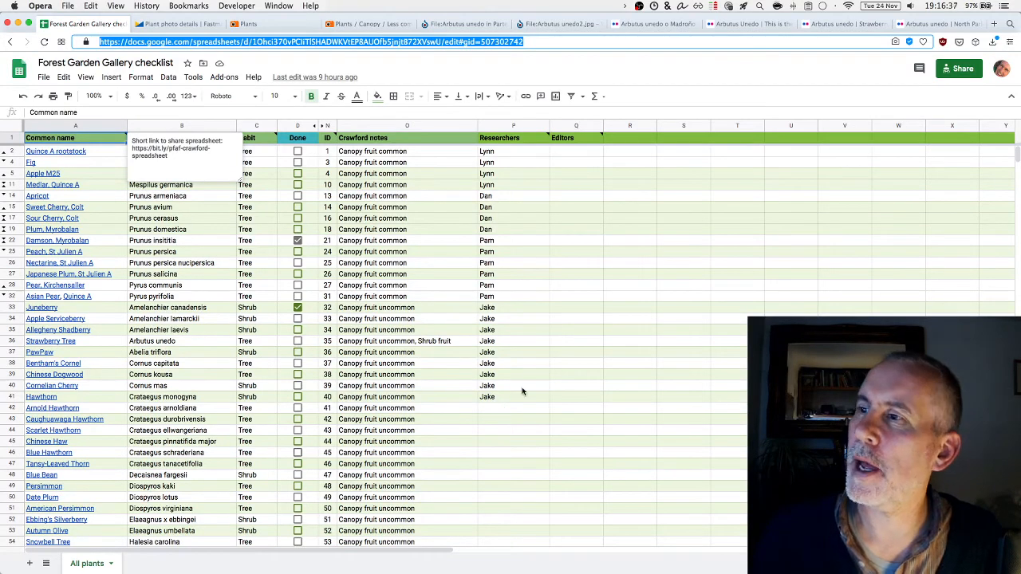
click(8, 334)
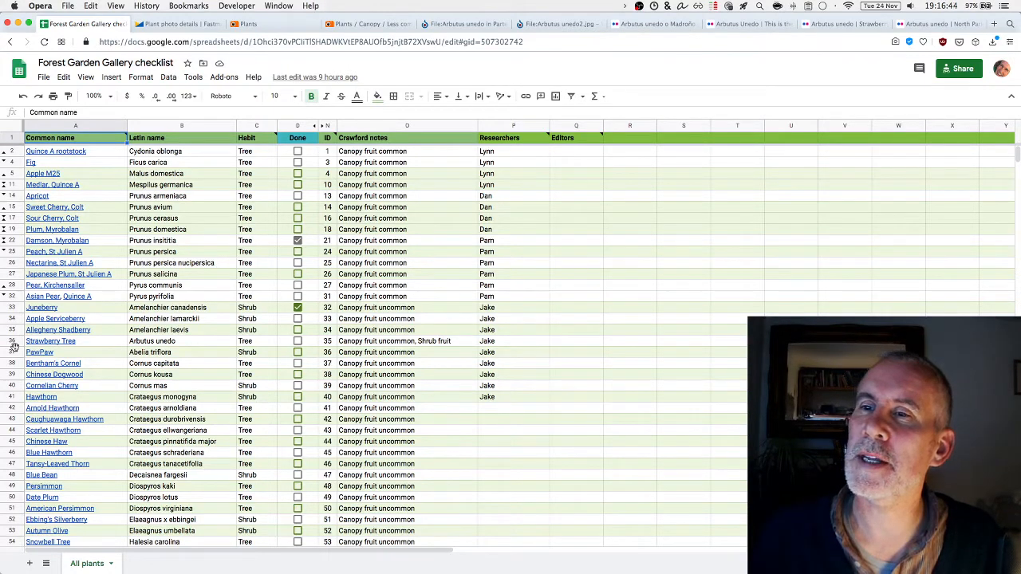
click(12, 334)
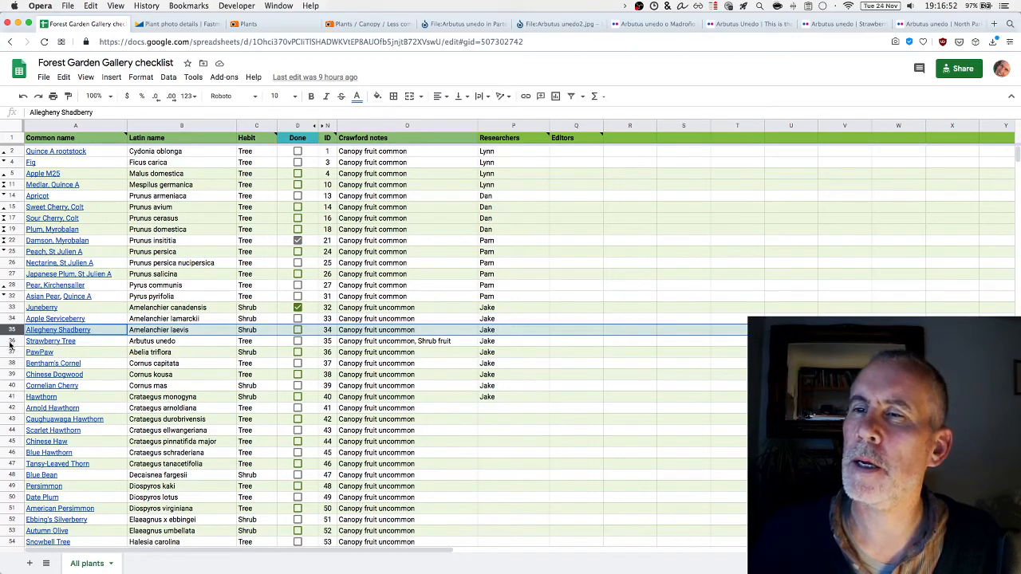
click(10, 342)
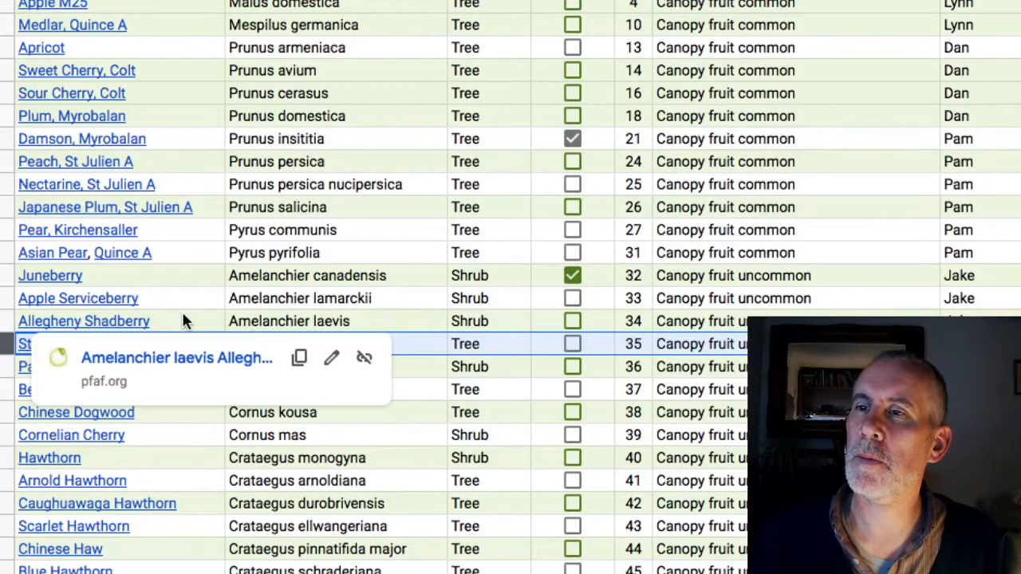
click(187, 431)
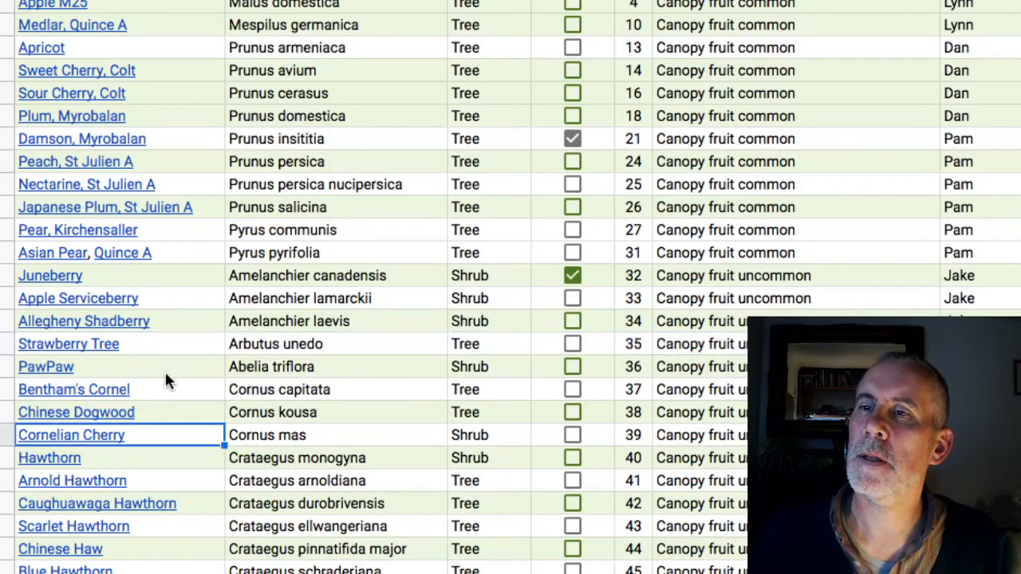
mouse_move(148, 346)
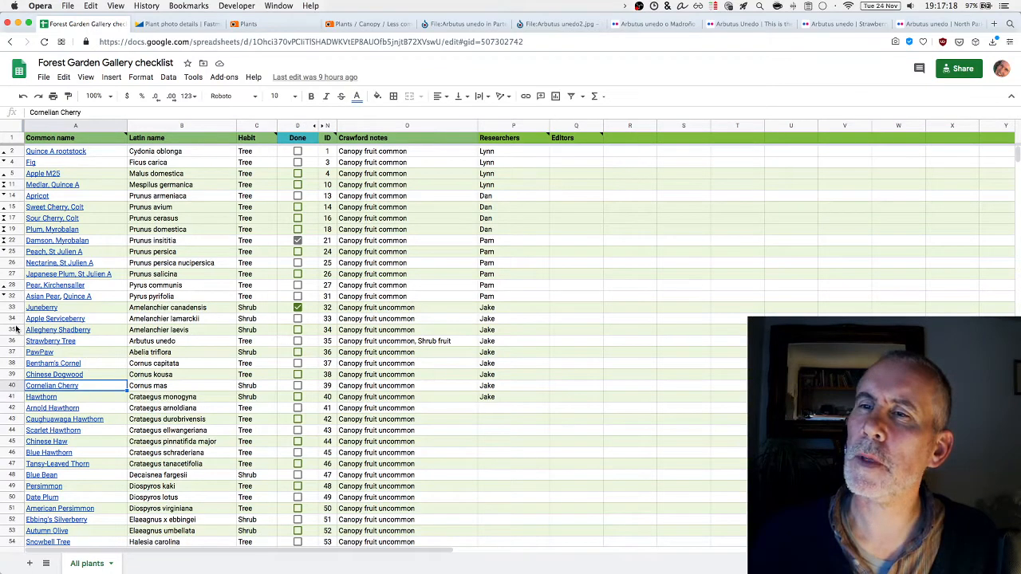
mouse_move(24, 340)
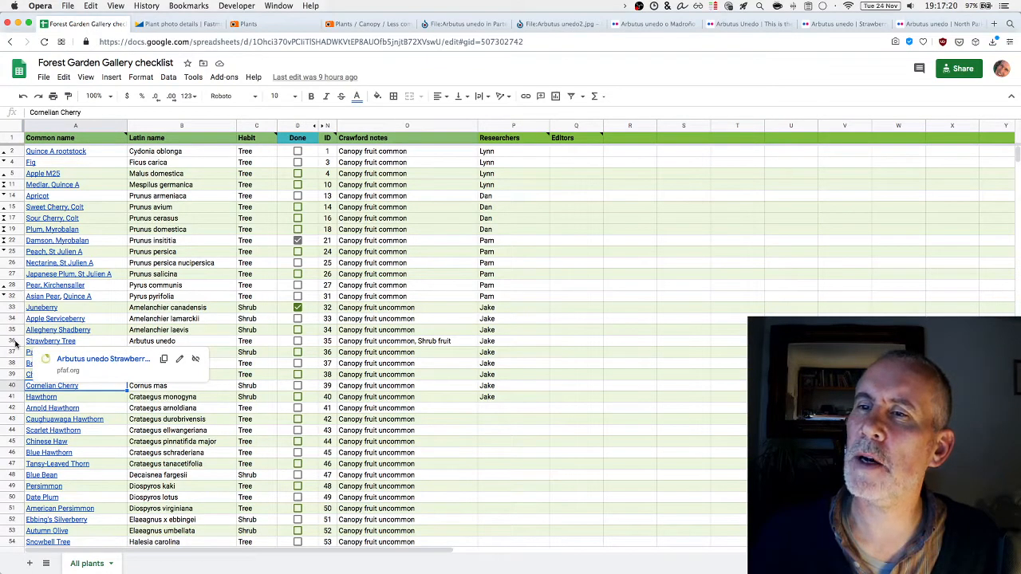
click(14, 343)
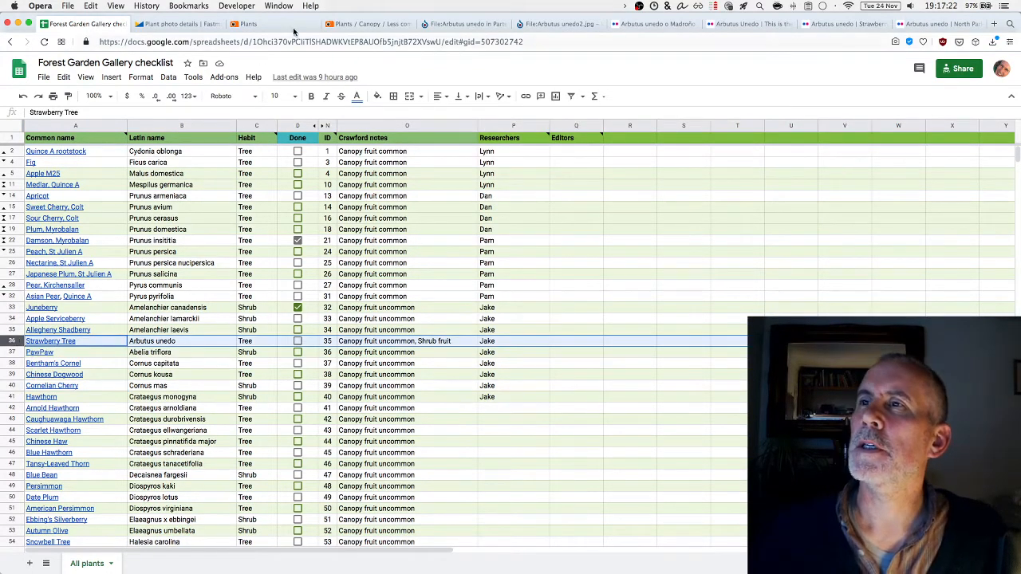
click(437, 24)
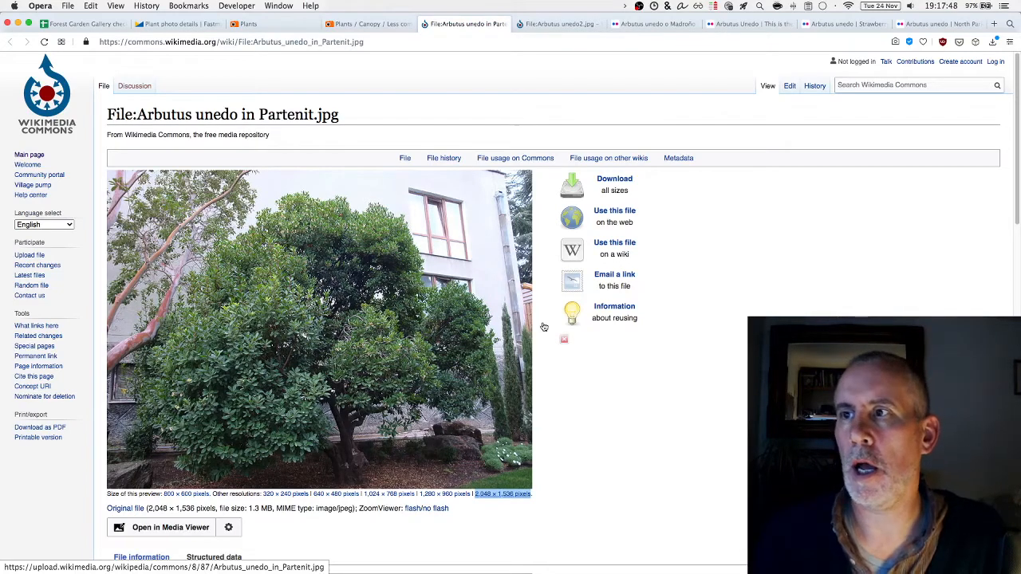
Compare the Arbutus unedo in Partenit tree photo with the Arbutus unedo2 bark close-up
click(559, 25)
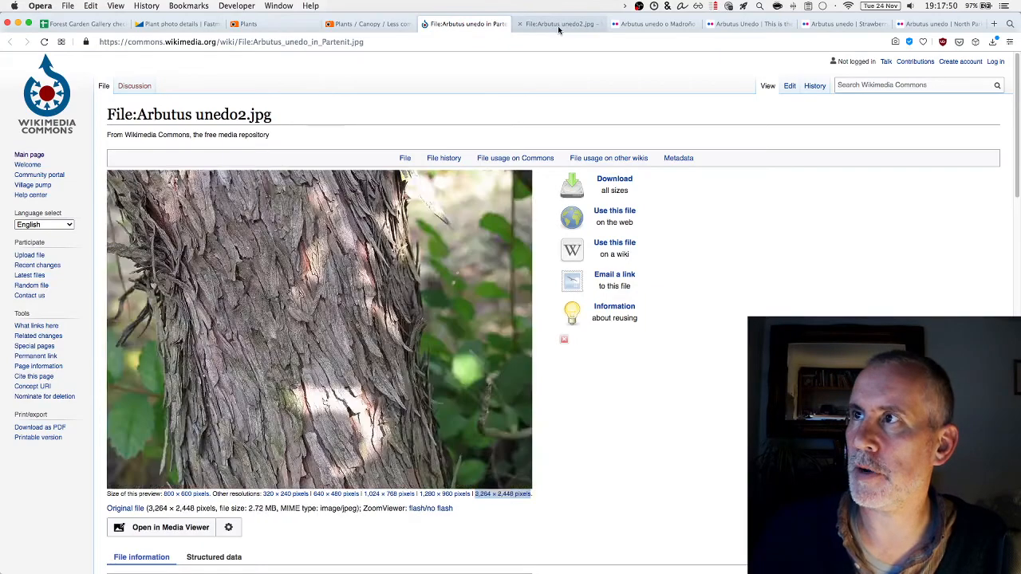
click(509, 24)
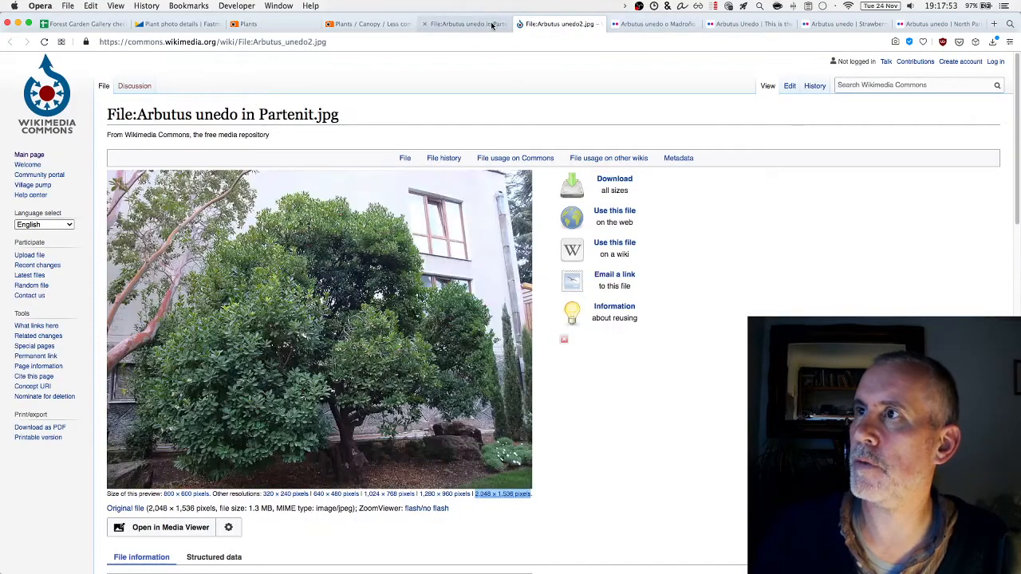
click(562, 27)
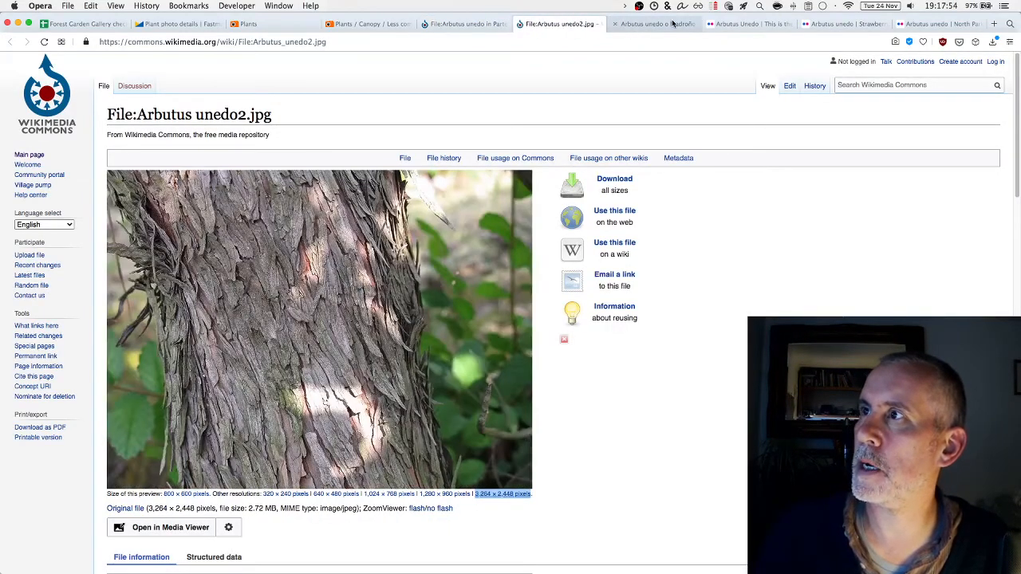
click(672, 25)
Browse the Flickr photos of strawberry-tree fruit and flowers, then view the Plant photo details email
click(748, 24)
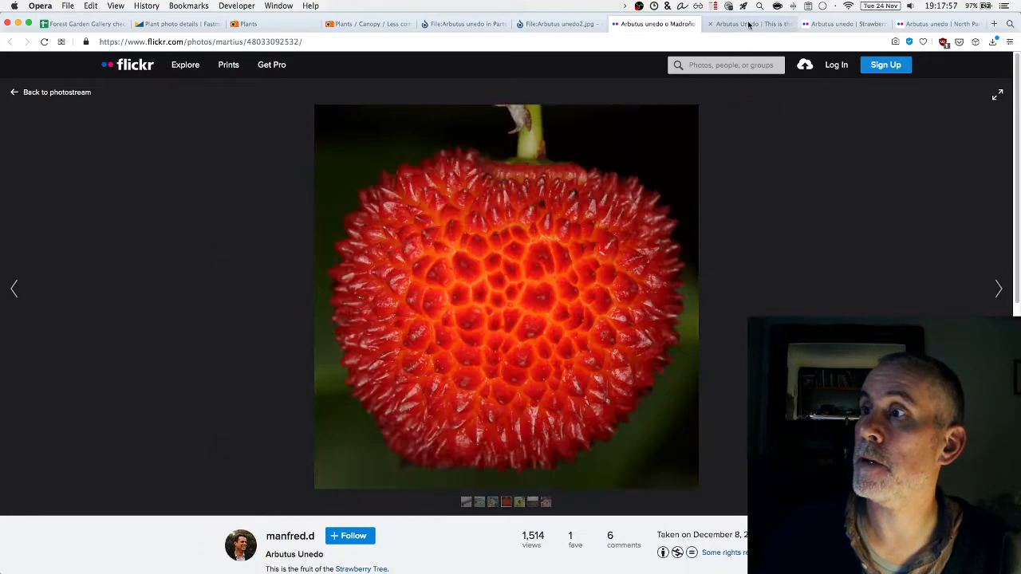
click(842, 24)
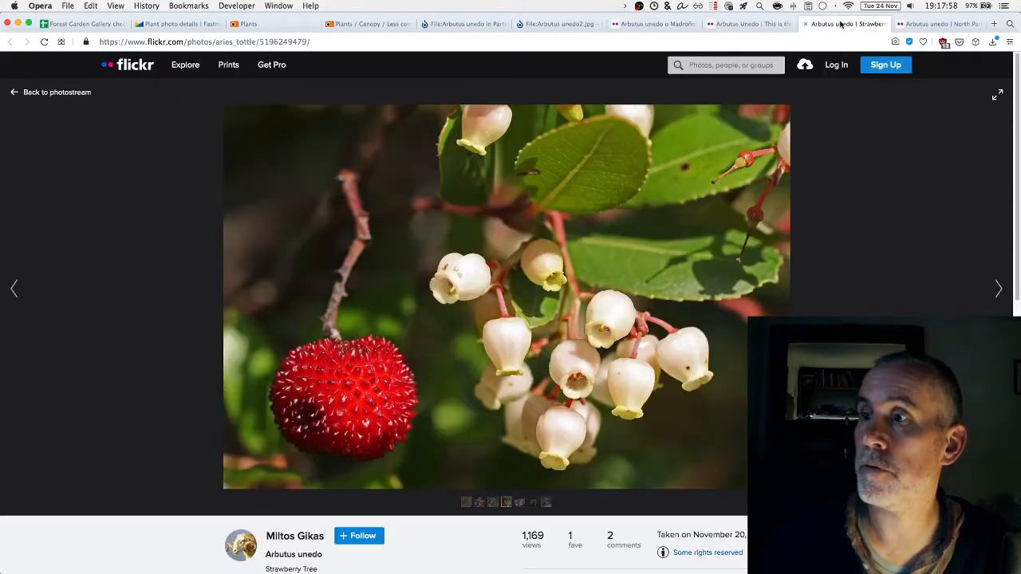
click(930, 25)
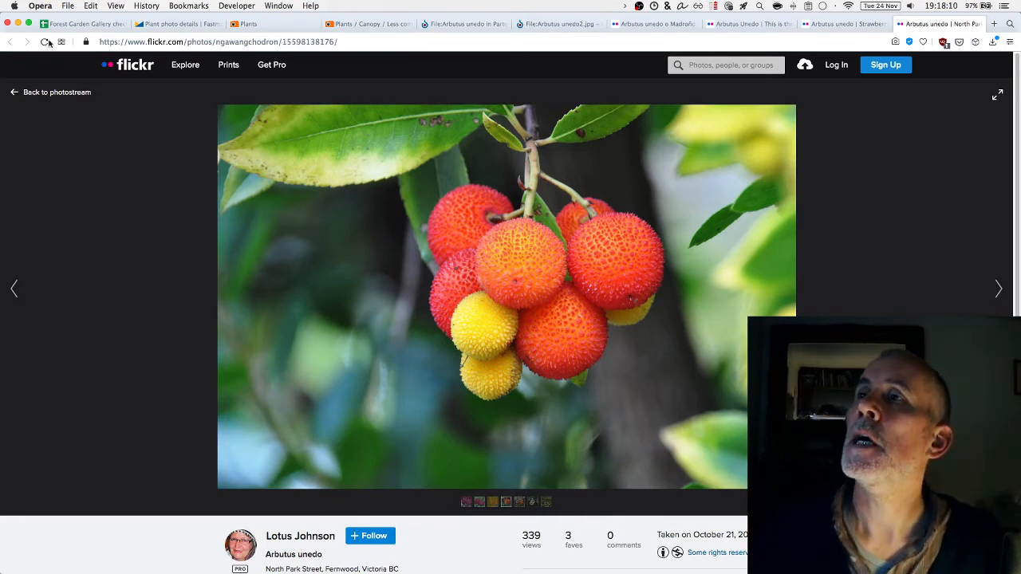
click(184, 25)
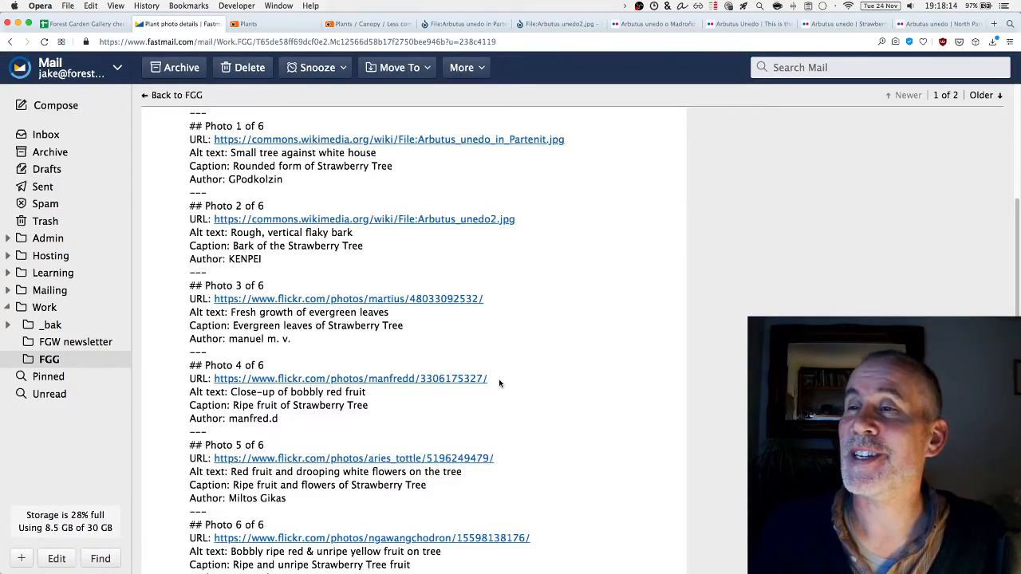
Highlight the plant name Arbutus unedo in the email, then return to the Less common fruiting trees album
scroll(486, 368, up, 4)
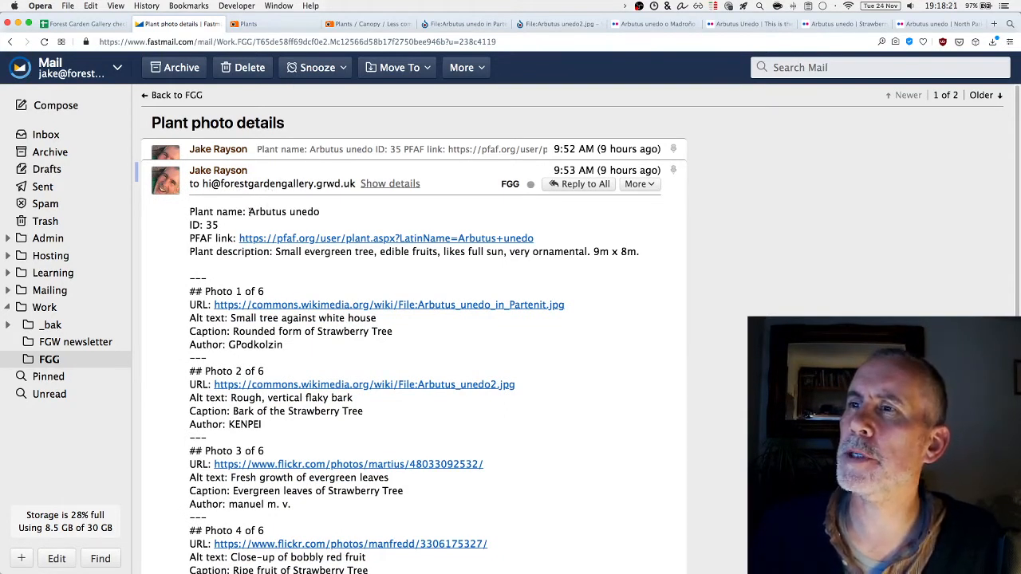
drag(250, 212, 342, 214)
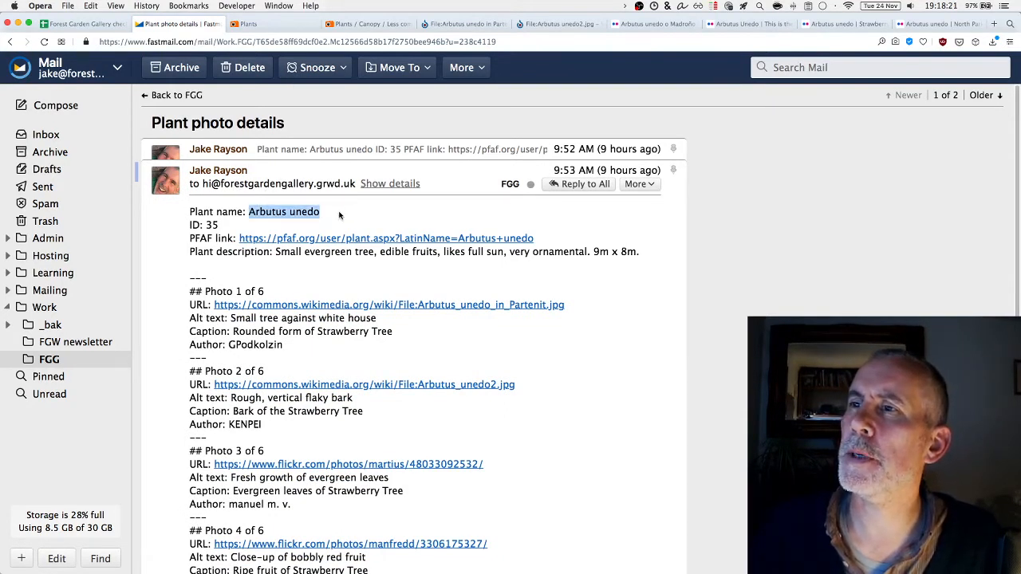
click(365, 24)
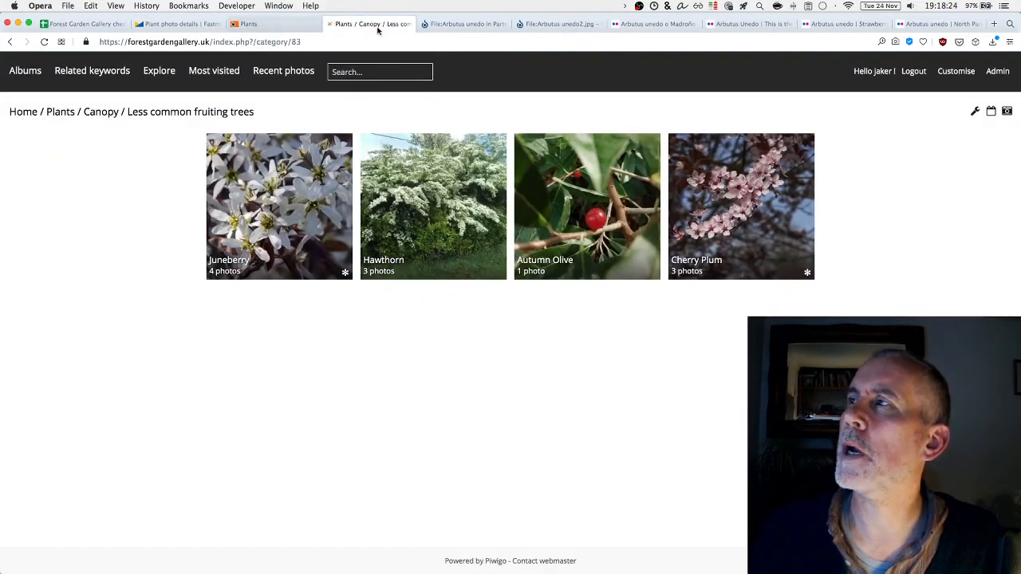
In the admin album manager, drill into Plants > Canopy > Less common fruiting trees and scroll its sub-albums
click(995, 73)
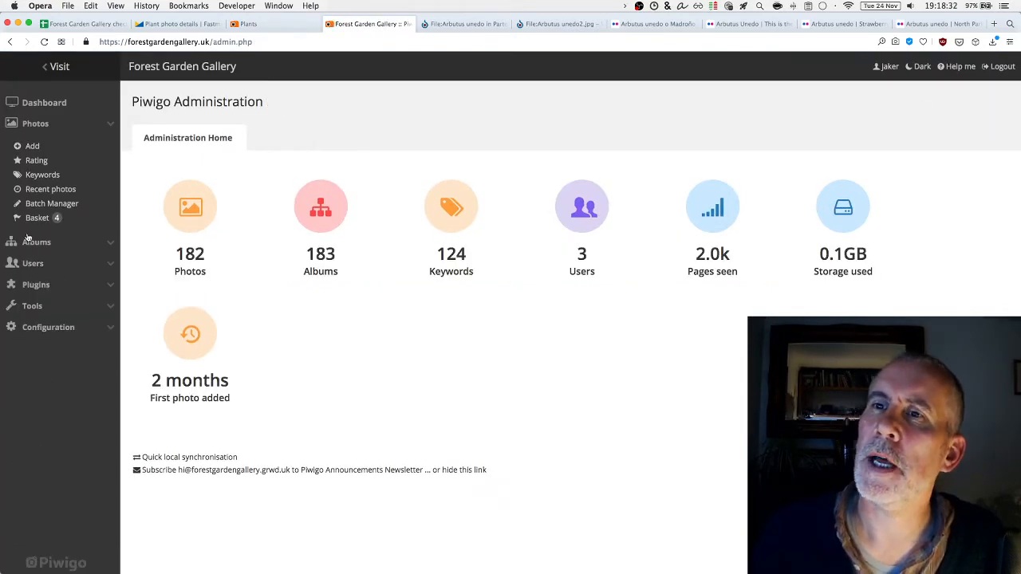
click(34, 242)
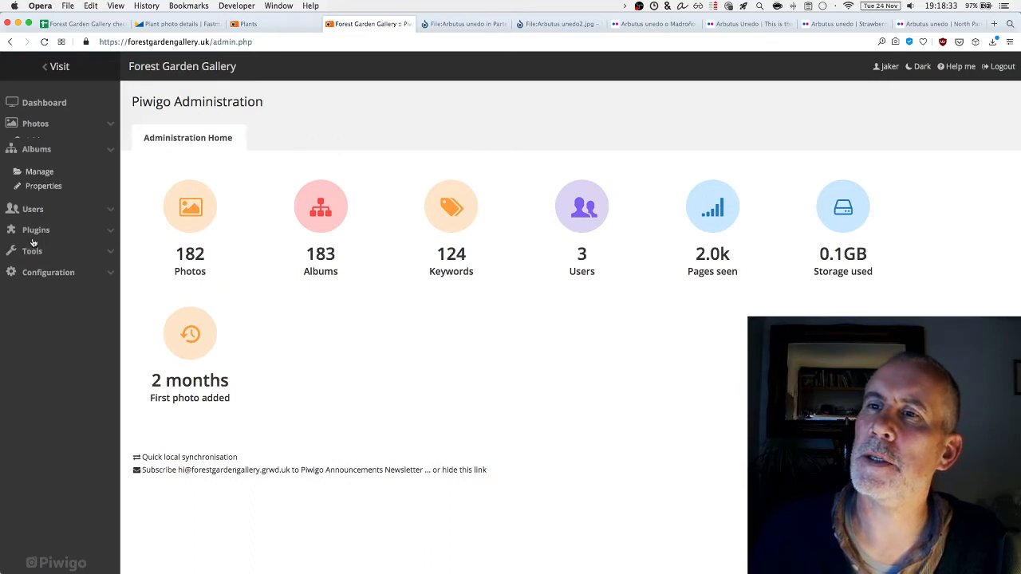
click(41, 168)
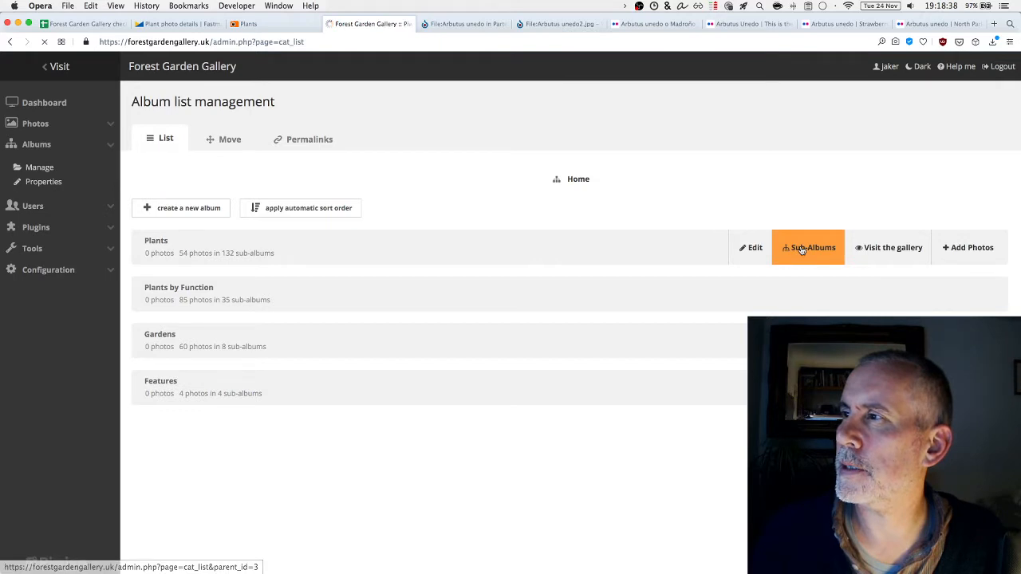
click(801, 251)
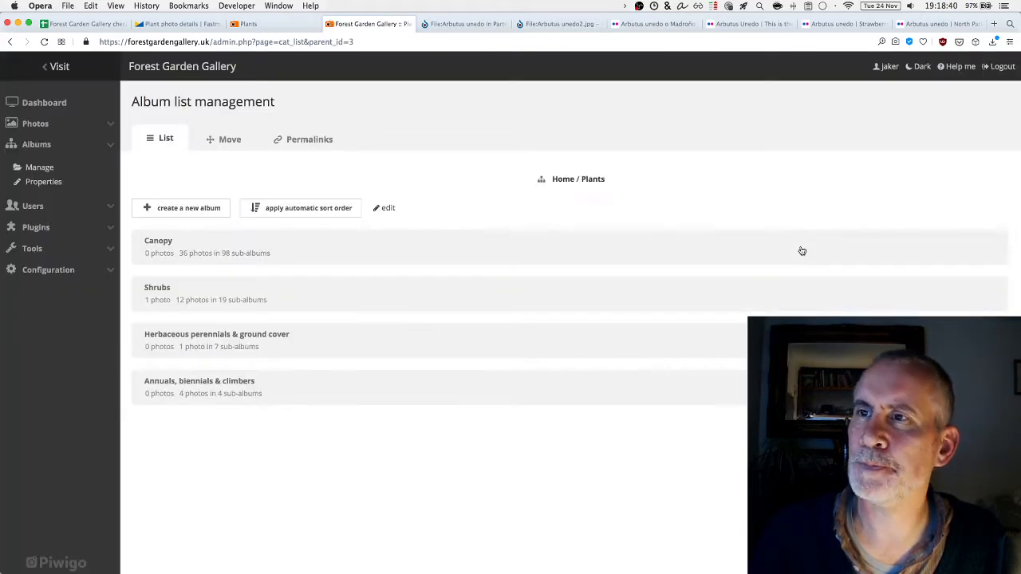
click(804, 248)
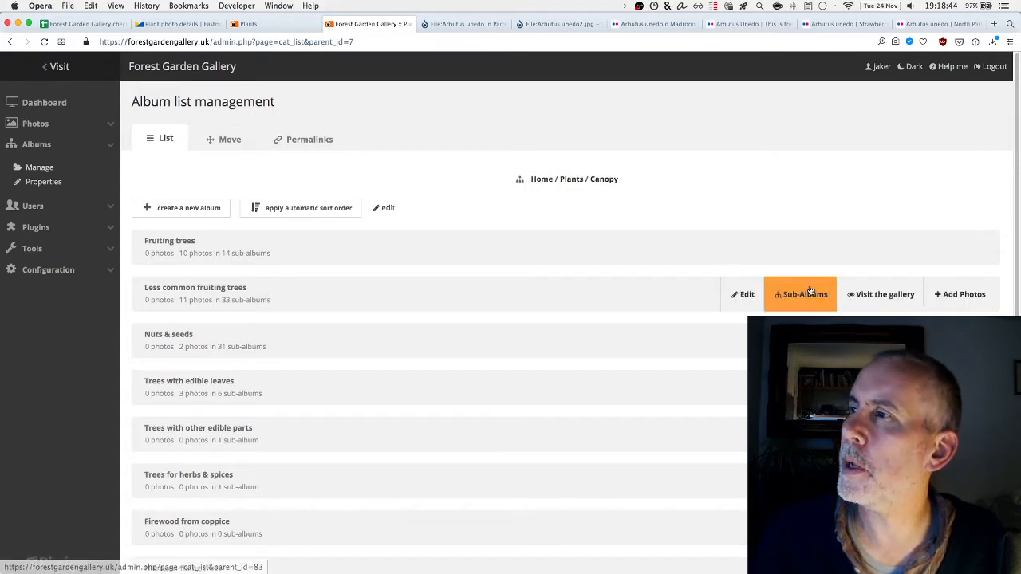
click(807, 295)
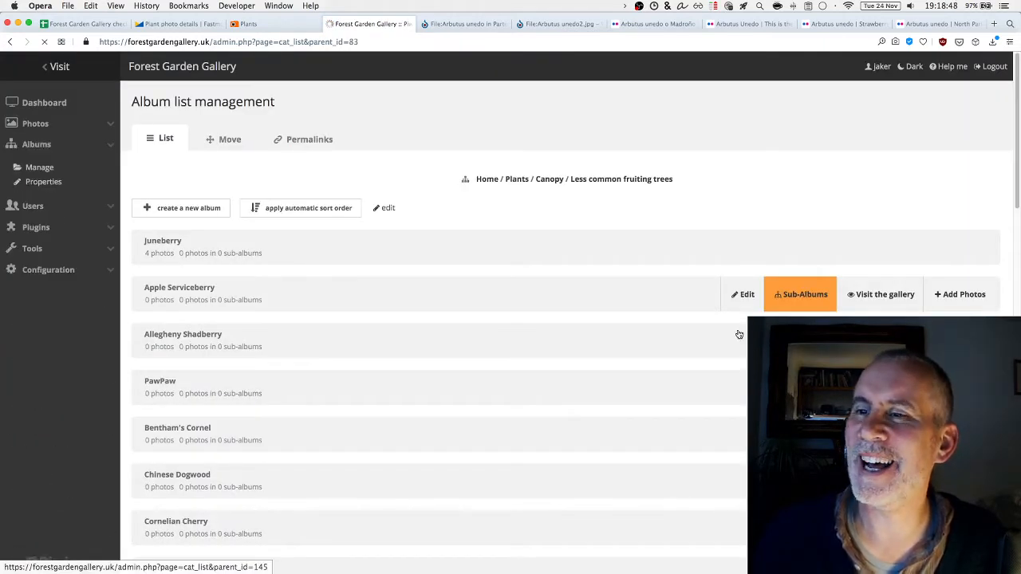
scroll(734, 341, down, 5)
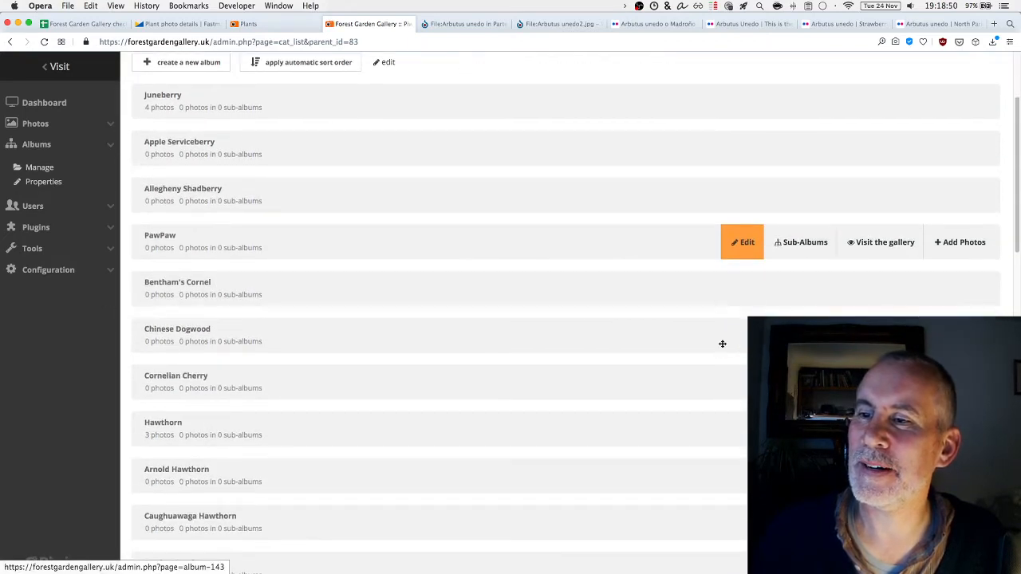
scroll(722, 344, down, 10)
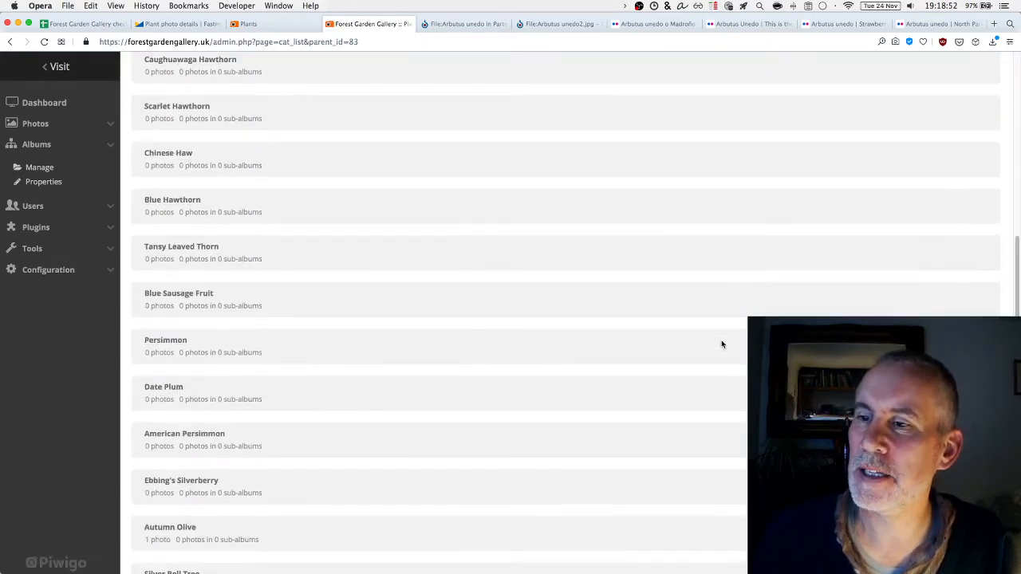
scroll(720, 339, up, 15)
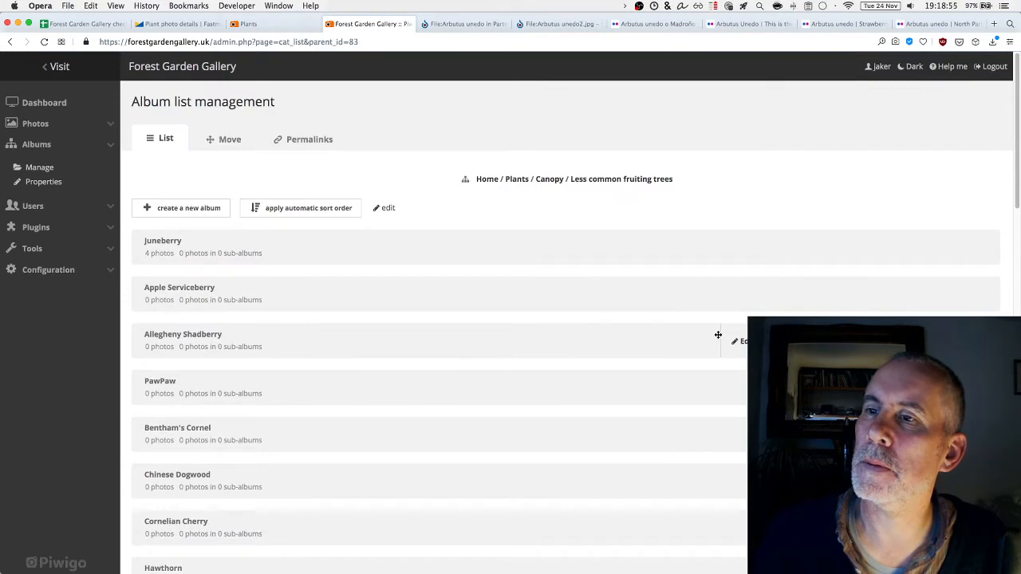
scroll(718, 335, down, 2)
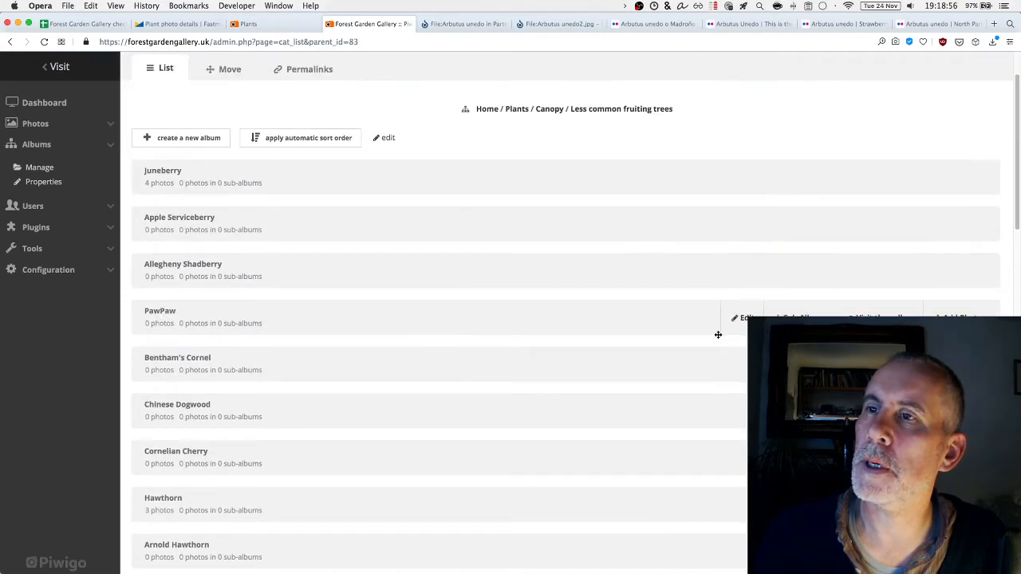
click(92, 25)
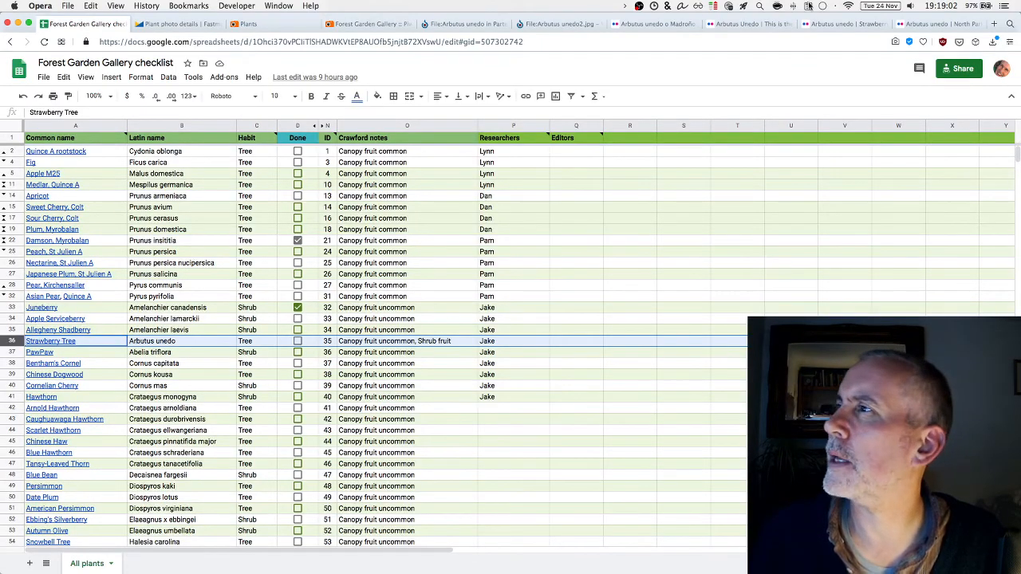
click(351, 24)
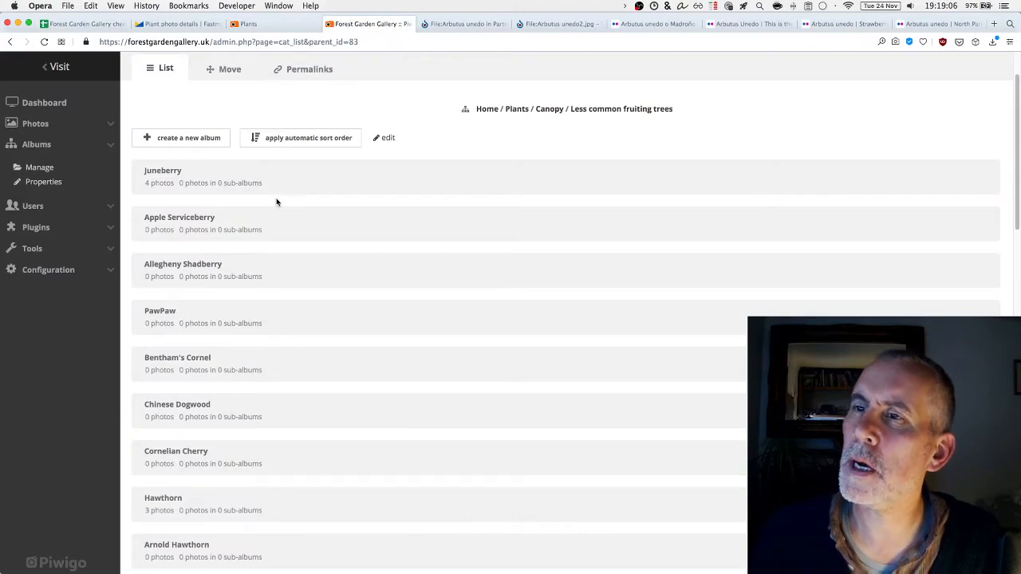
mouse_move(302, 185)
scroll(297, 180, down, 10)
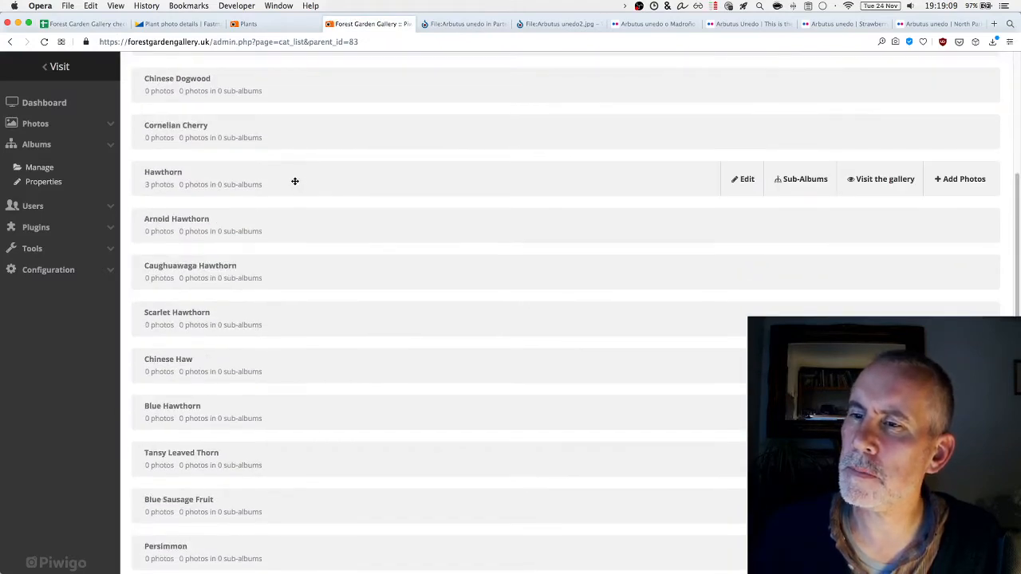
scroll(295, 177, down, 9)
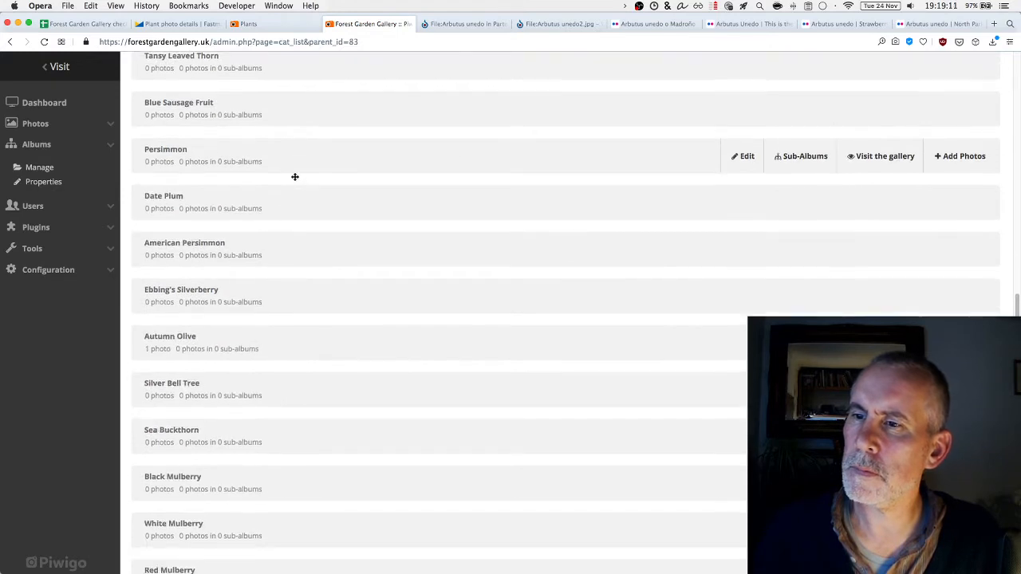
scroll(295, 179, down, 4)
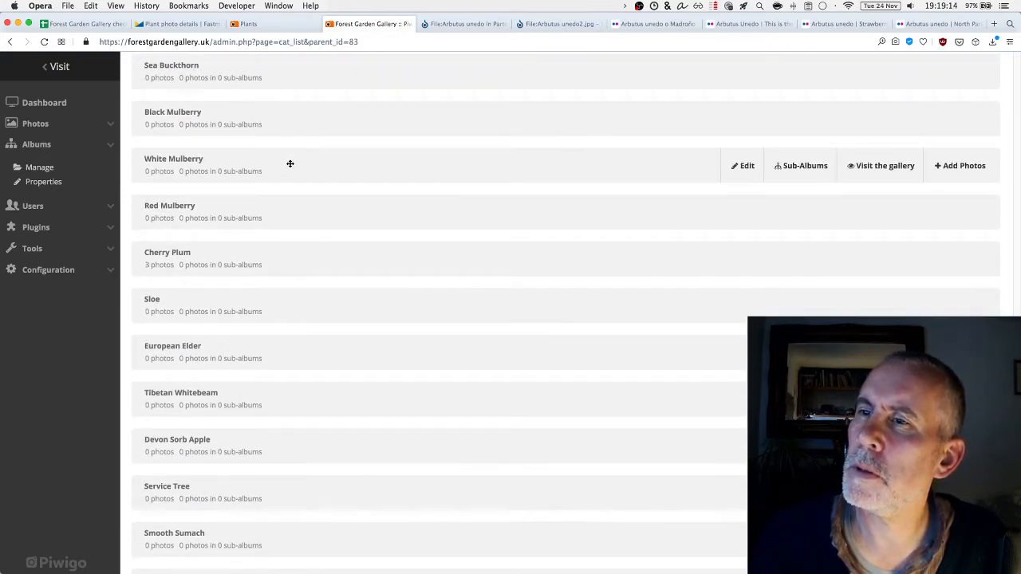
scroll(288, 164, up, 12)
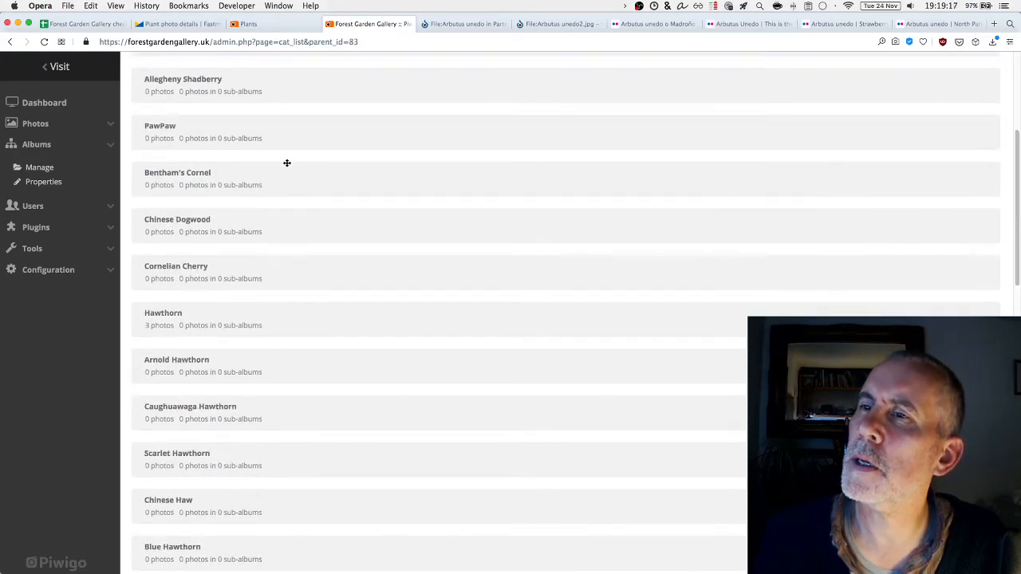
scroll(287, 163, up, 3)
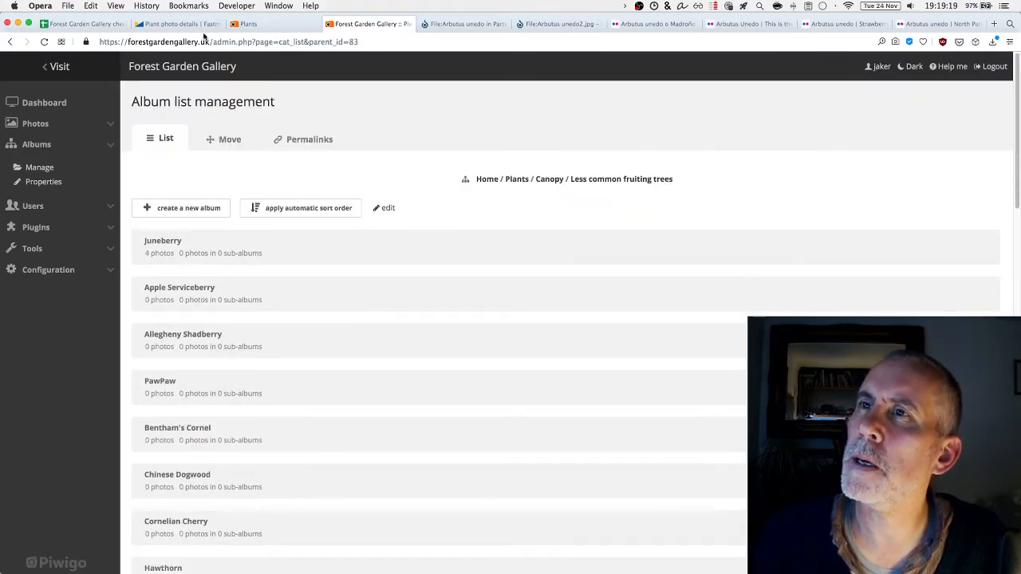
click(78, 25)
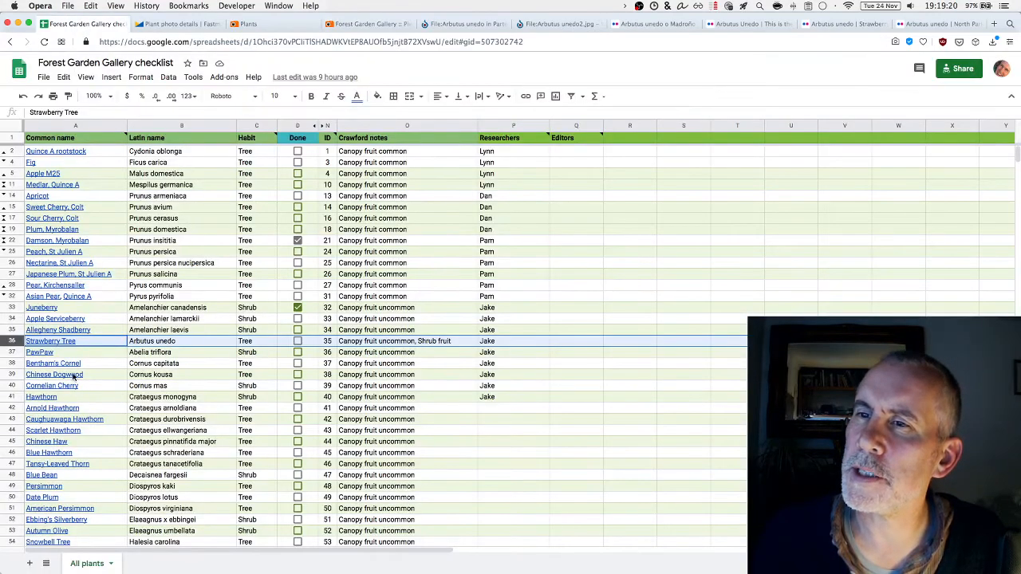
mouse_move(96, 343)
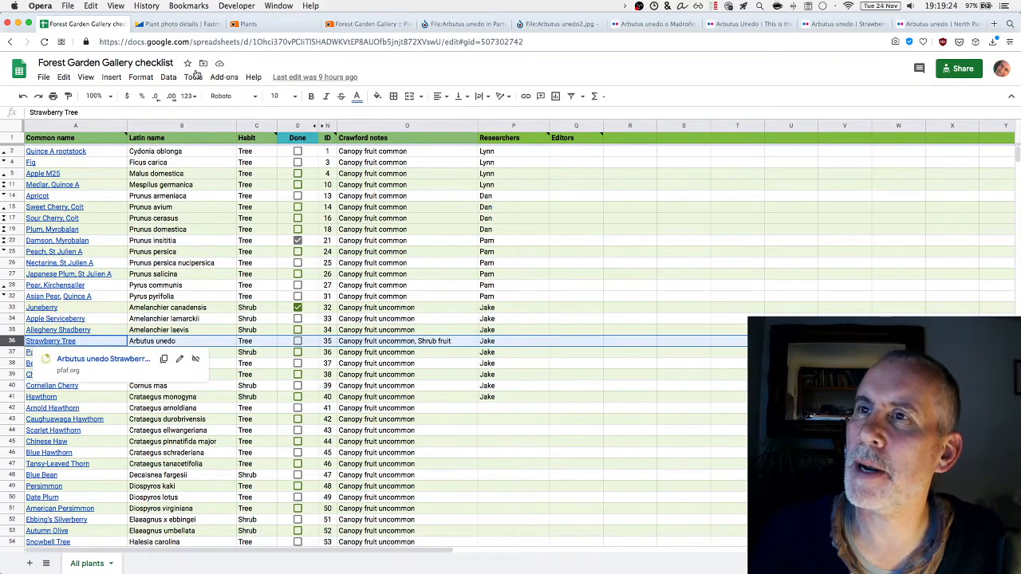
click(190, 25)
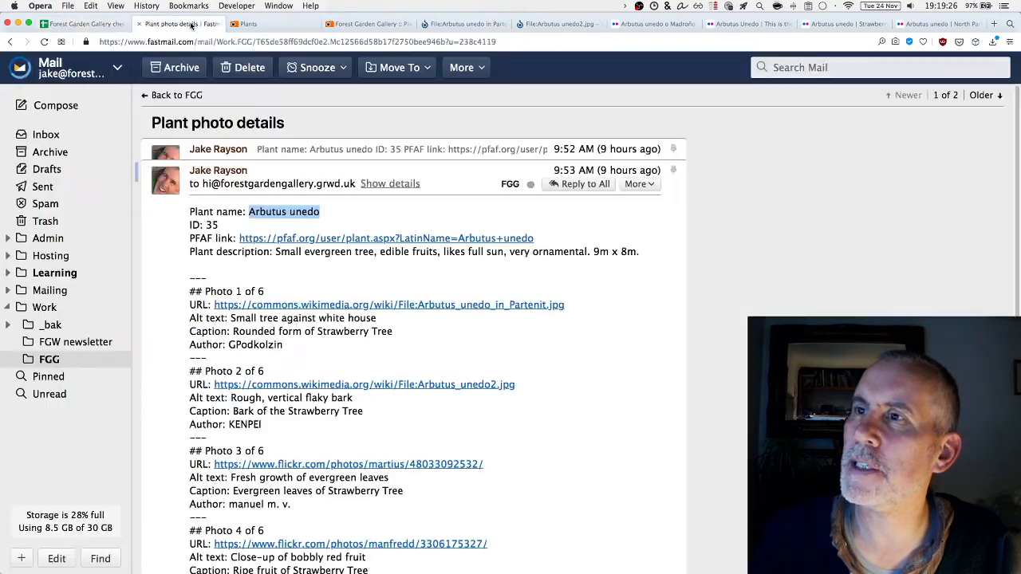
click(382, 25)
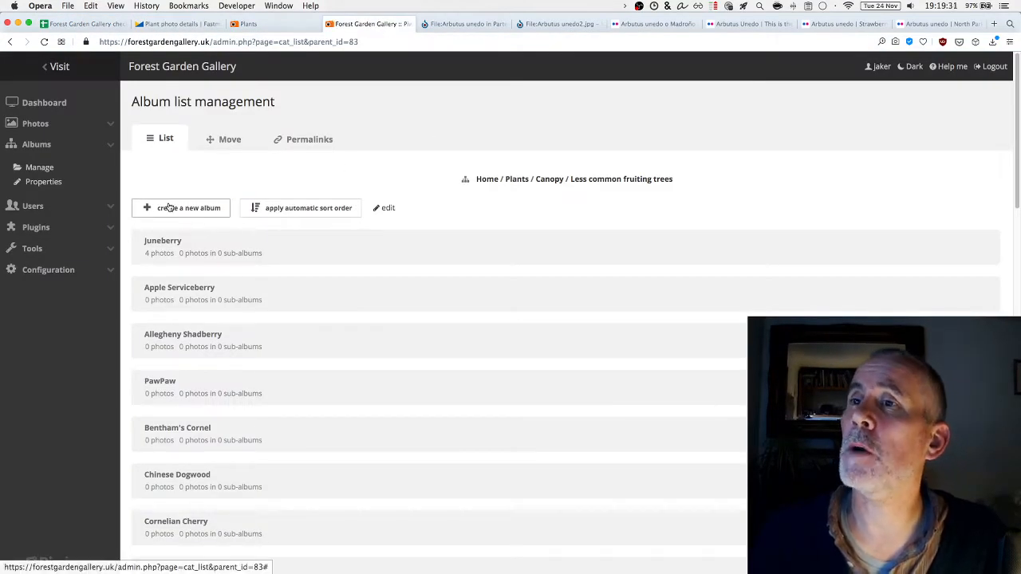
Add a new album named 'Strawberry Tree' to the Less common fruiting trees list
click(172, 209)
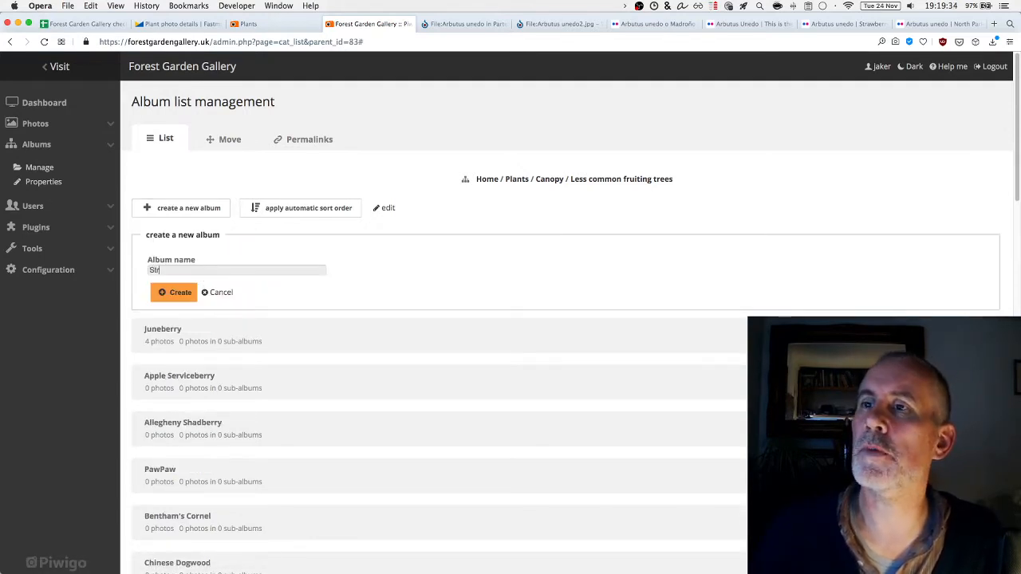
text(Strawberry Tre)
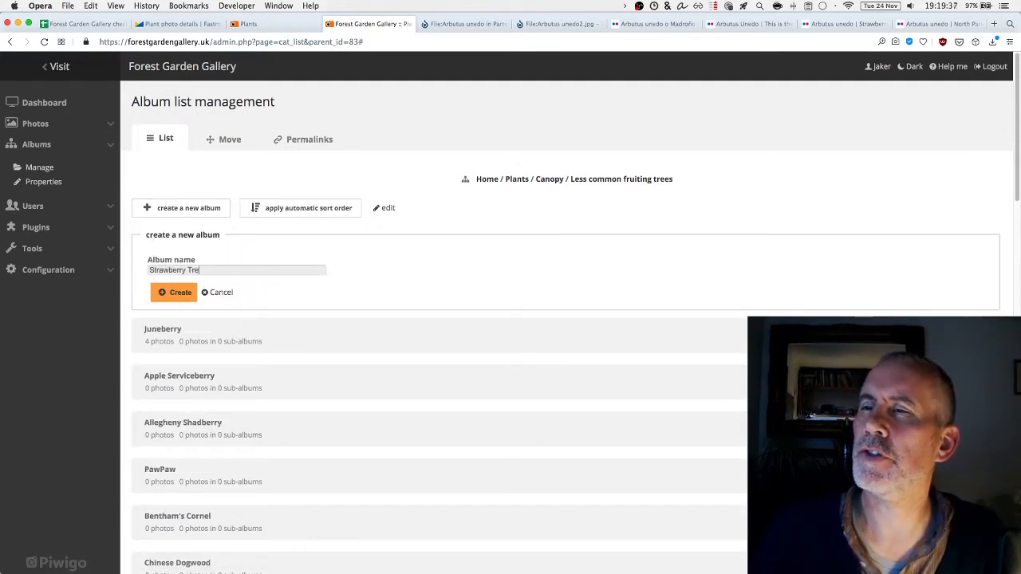
text(e)
click(171, 293)
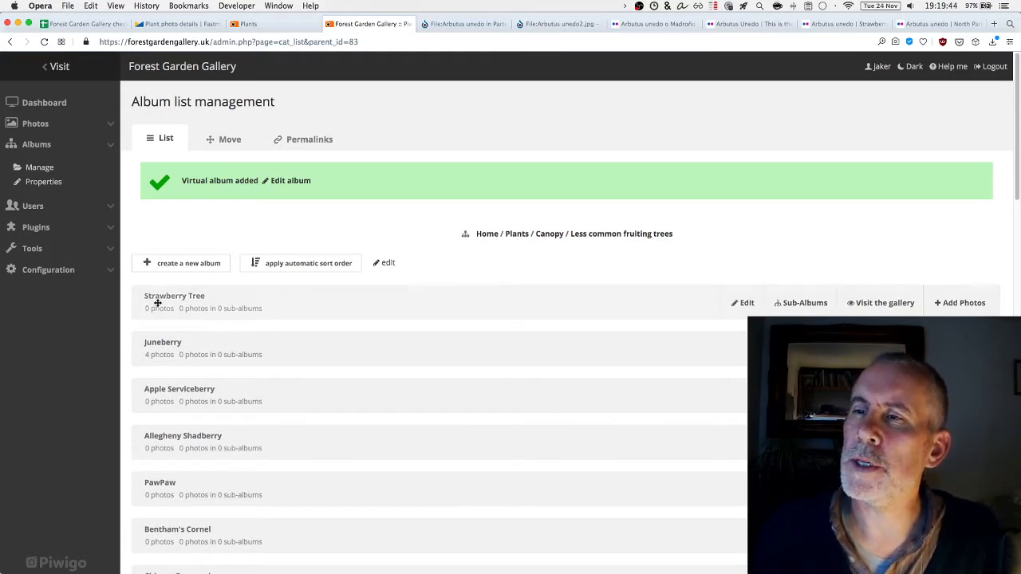
Move Strawberry Tree below Allegheny Shadberry, save the manual order, and edit its properties
drag(155, 304, 167, 452)
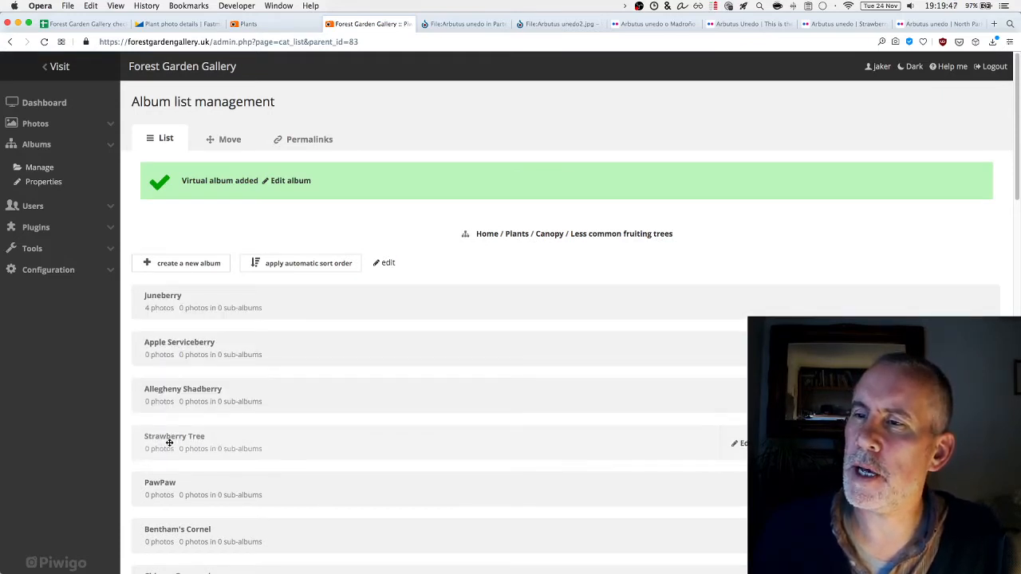
click(165, 266)
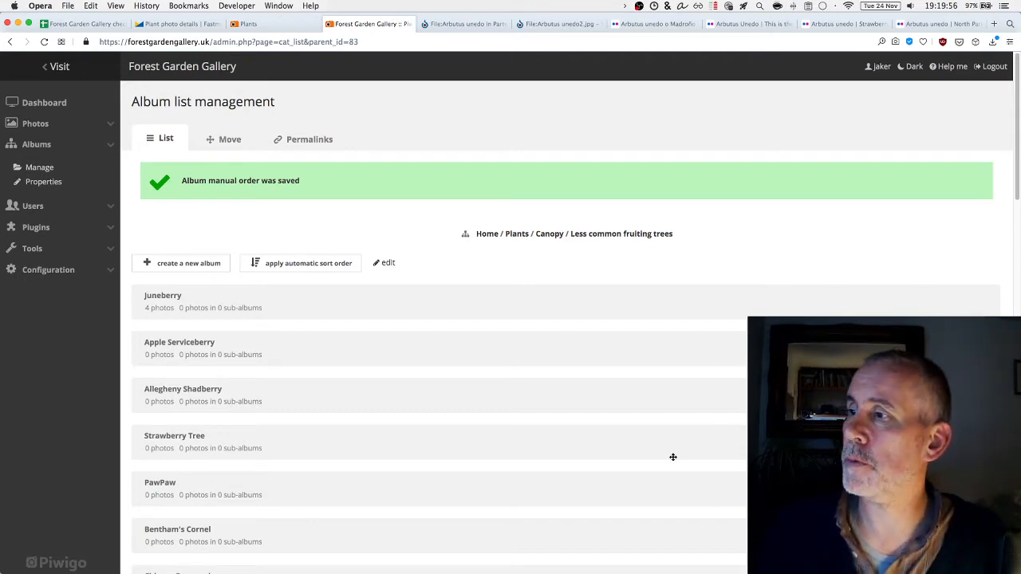
click(722, 440)
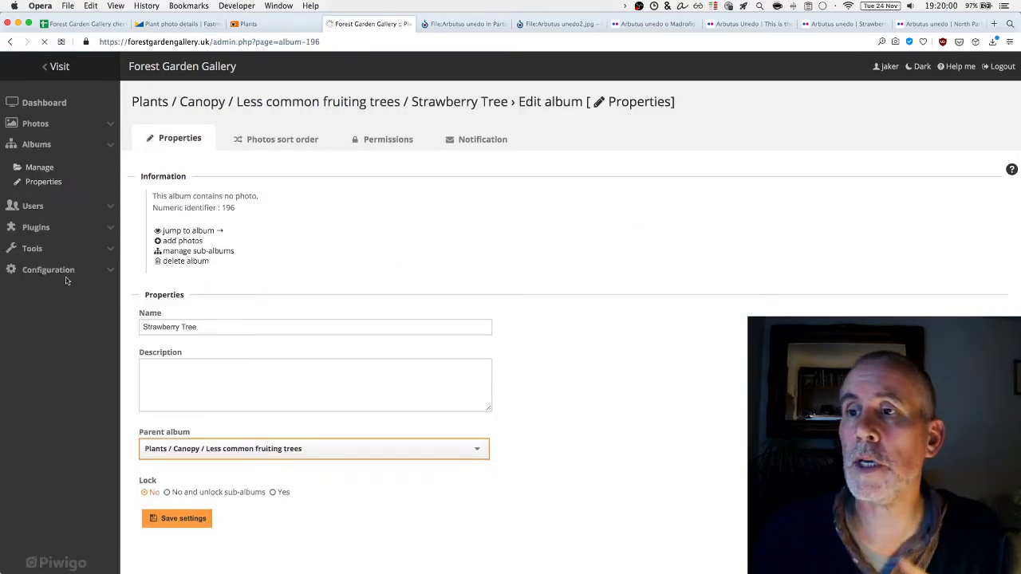
Begin the album description with an empty <a href=""></a> link, then return to the checklist
click(213, 379)
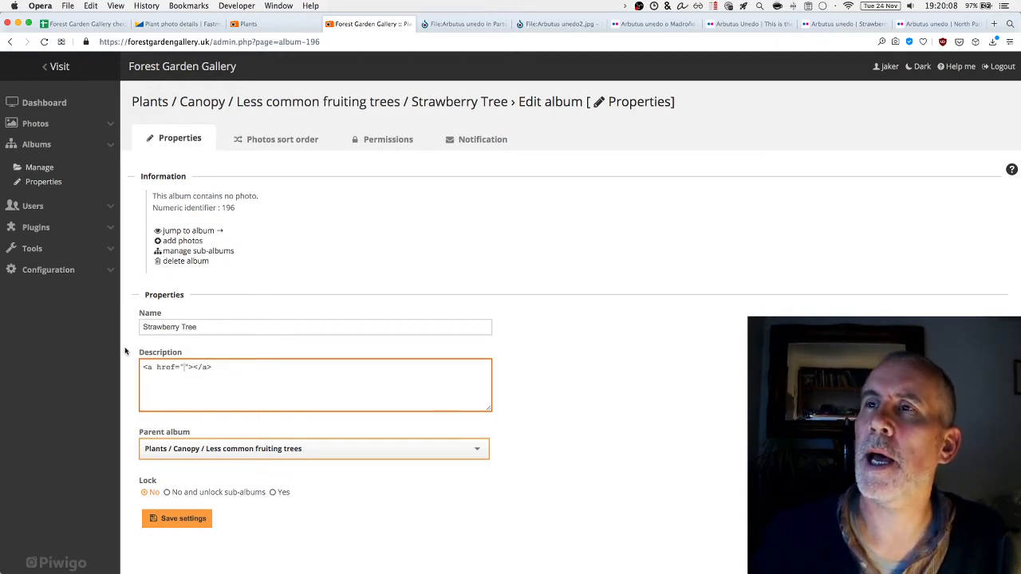
click(64, 31)
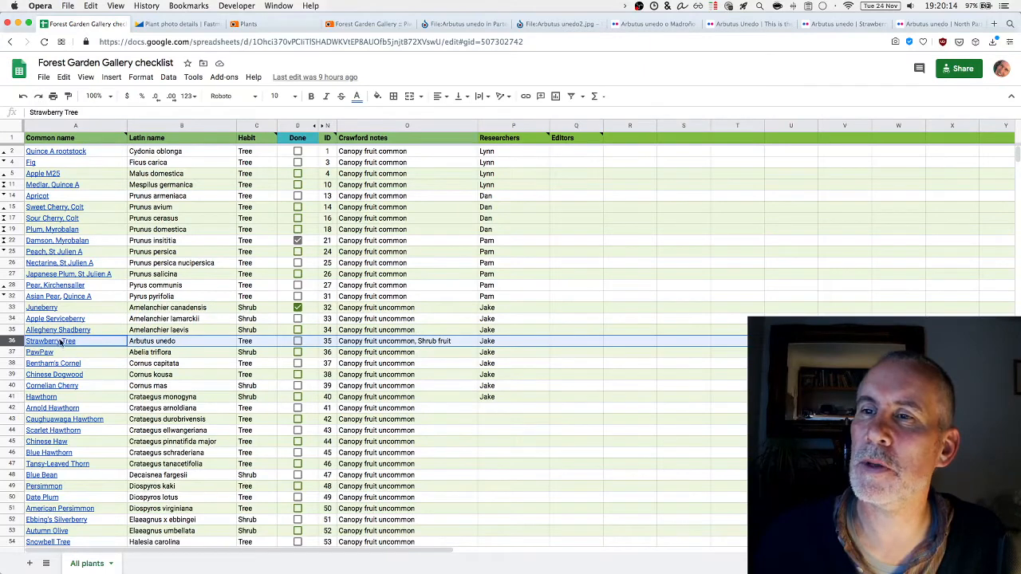
Copy the pfaf.org link from the Strawberry Tree cell A36 and go back to the Piwigo album page
right_click(60, 341)
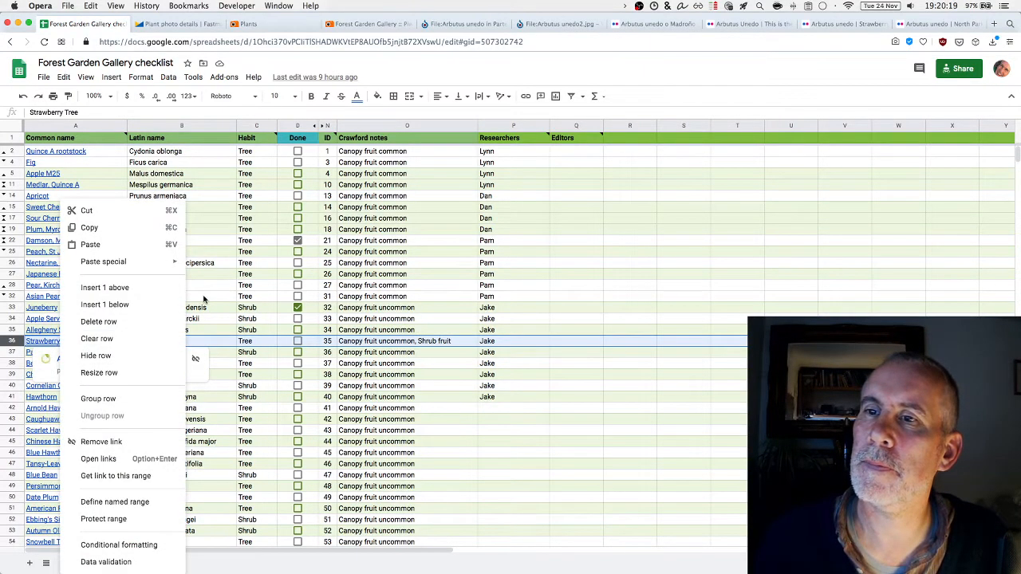
click(201, 297)
click(79, 344)
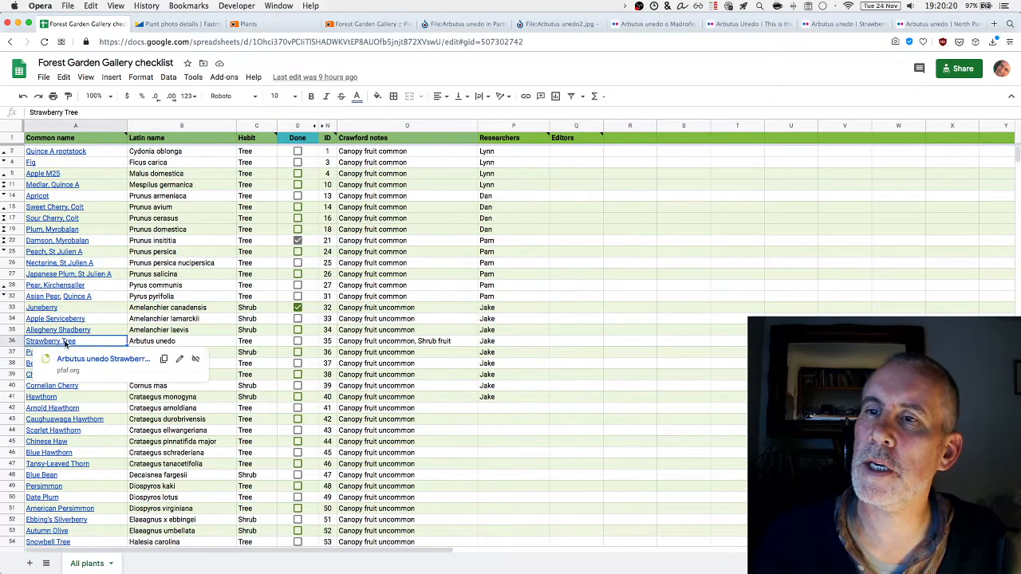
click(164, 360)
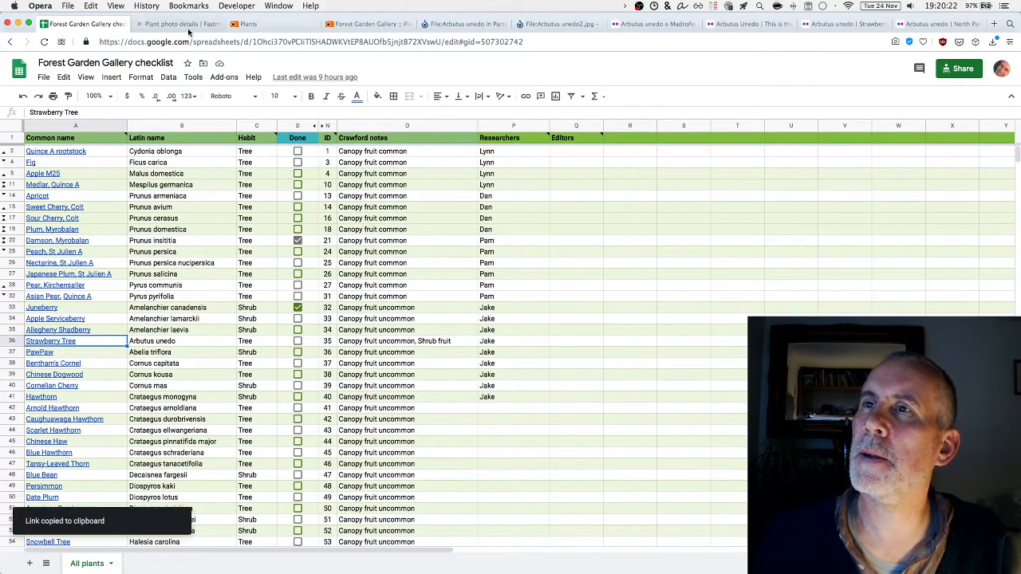
click(387, 25)
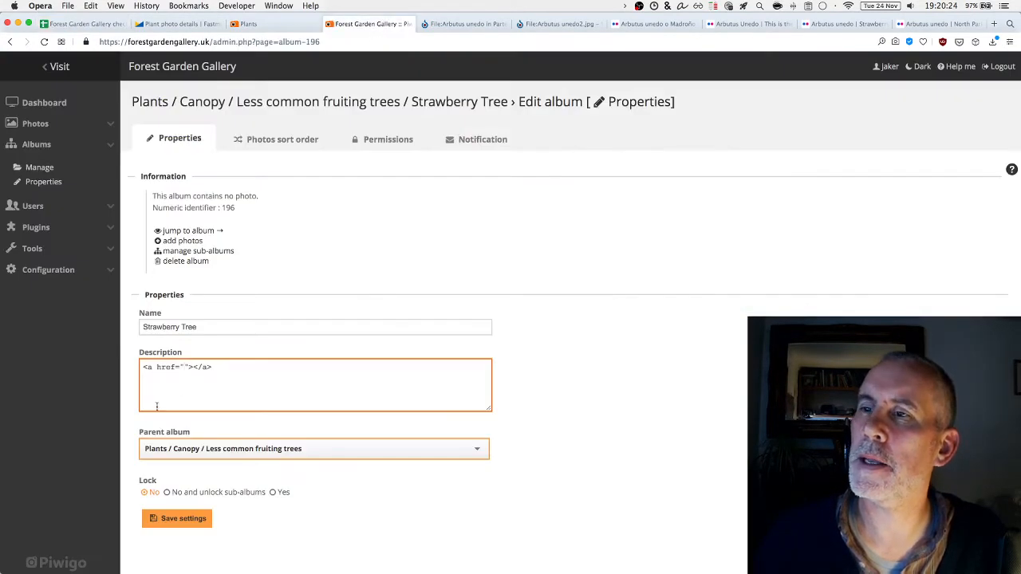
Insert the pfaf.org 'Arbutus unedo' link and copy the plant description from the email
key(super+v)
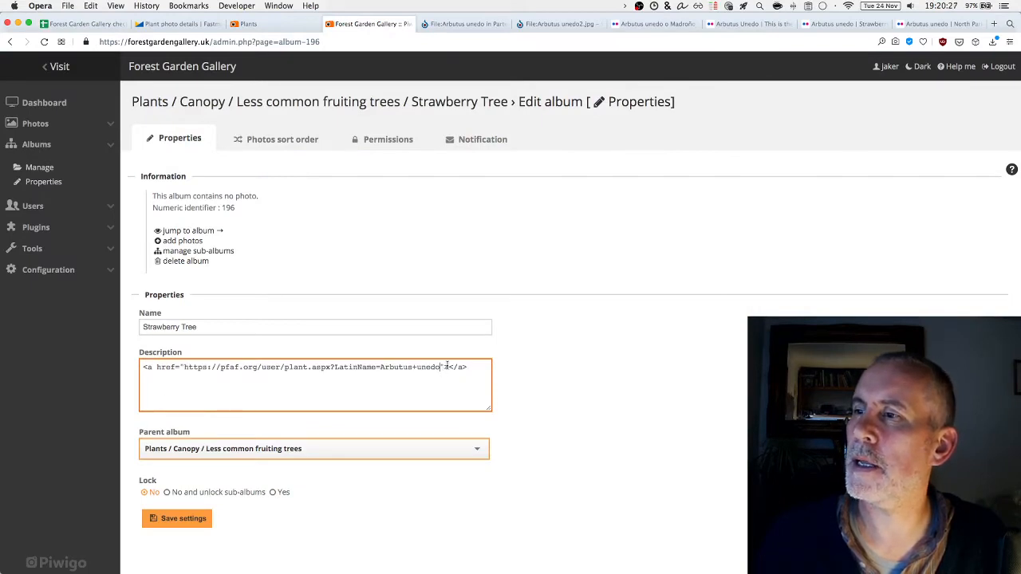
text(Arb)
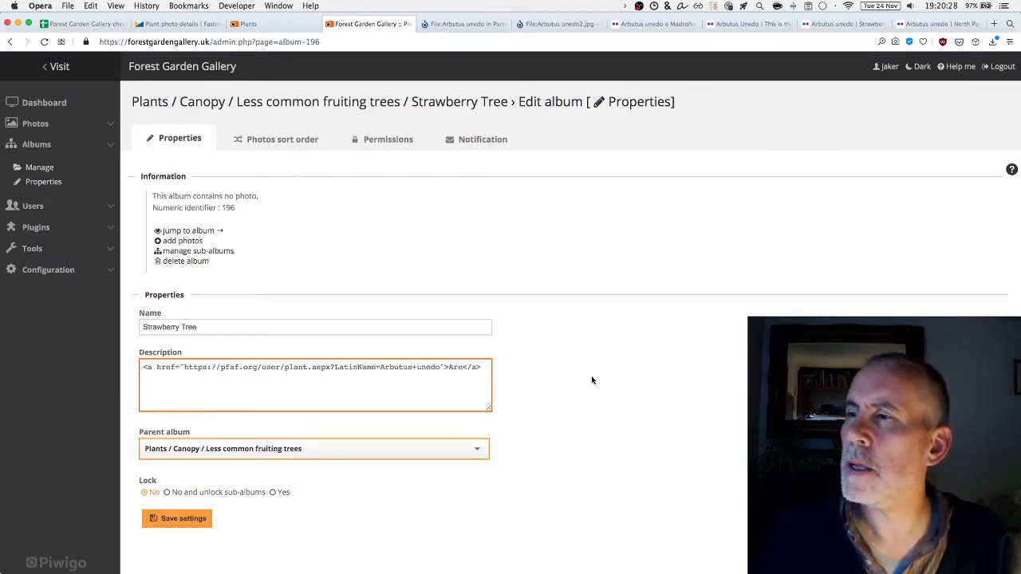
text(utus )
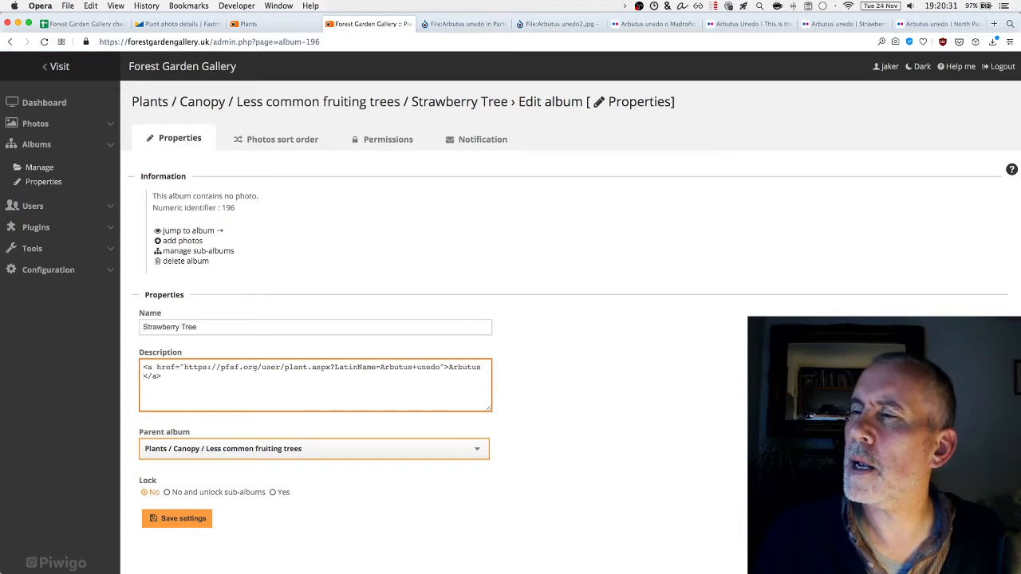
text(unedo)
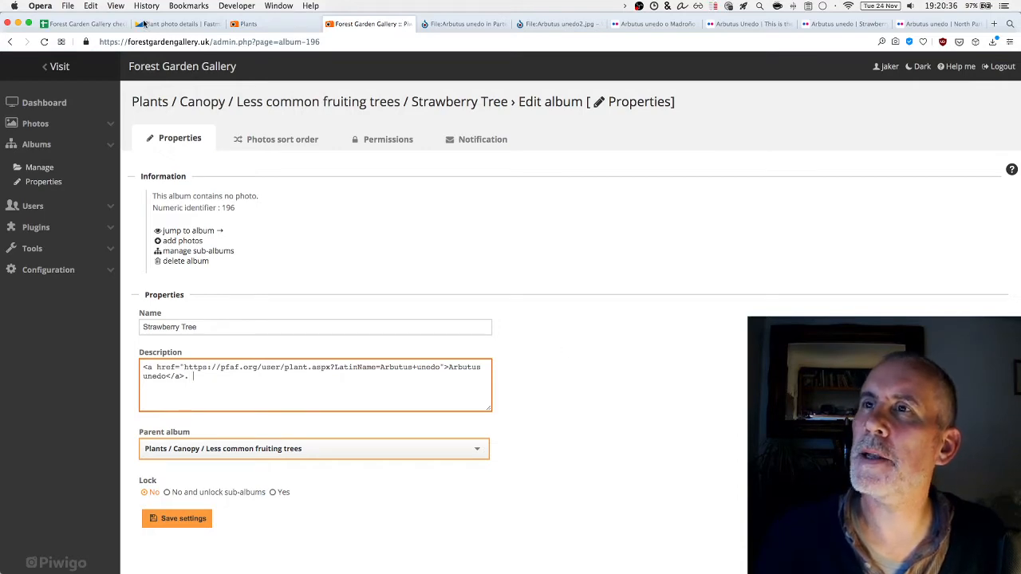
click(174, 24)
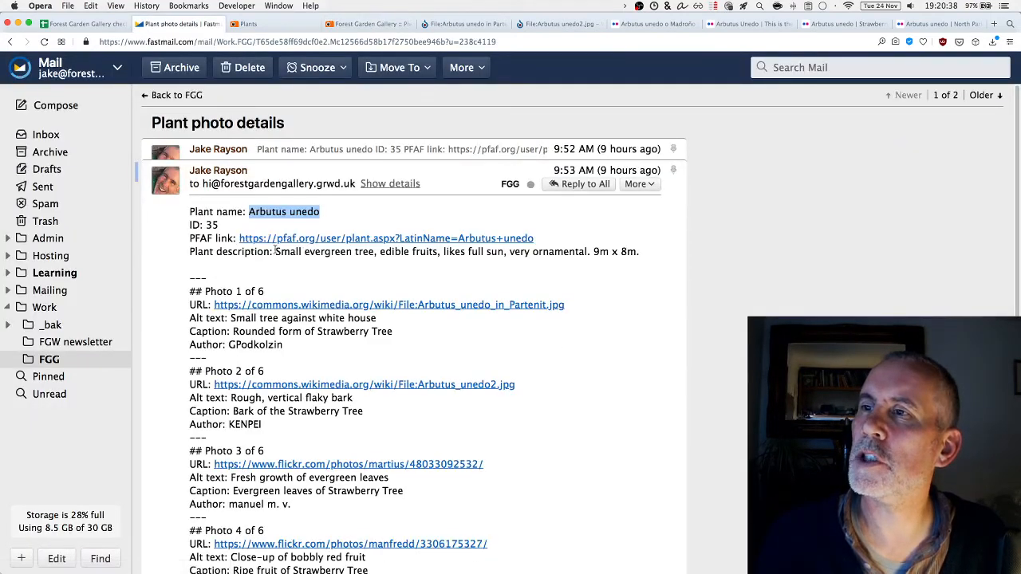
drag(275, 252, 636, 250)
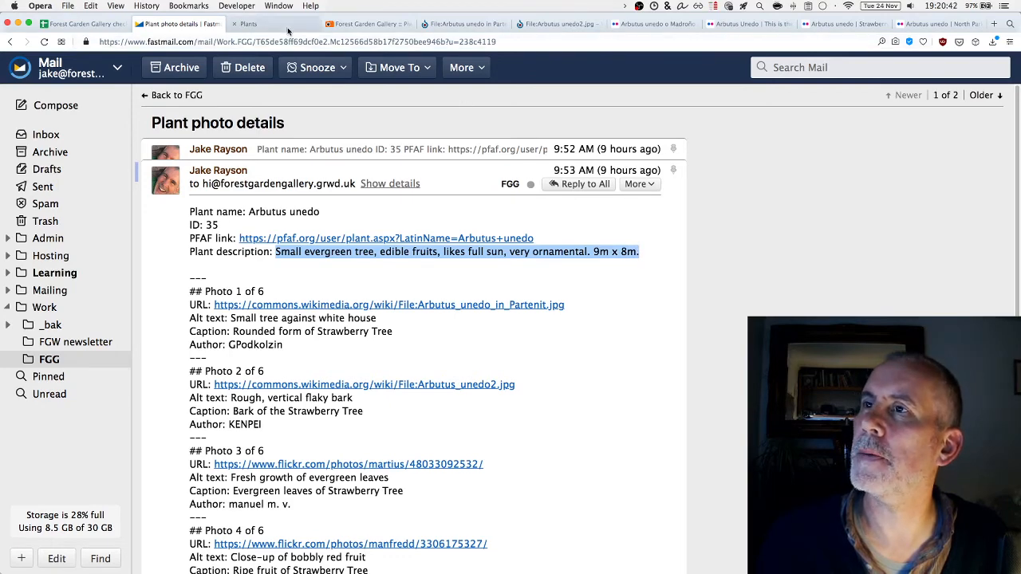
Paste the small evergreen tree description (edible fruits, 9m x 8m) after the link and save the album
click(263, 24)
click(369, 24)
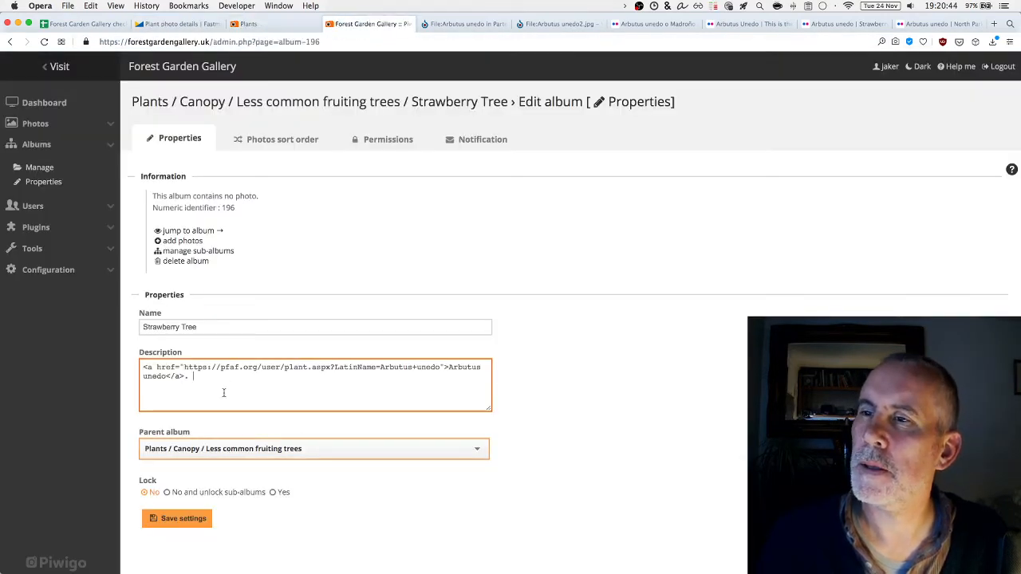
click(269, 387)
key(super+v)
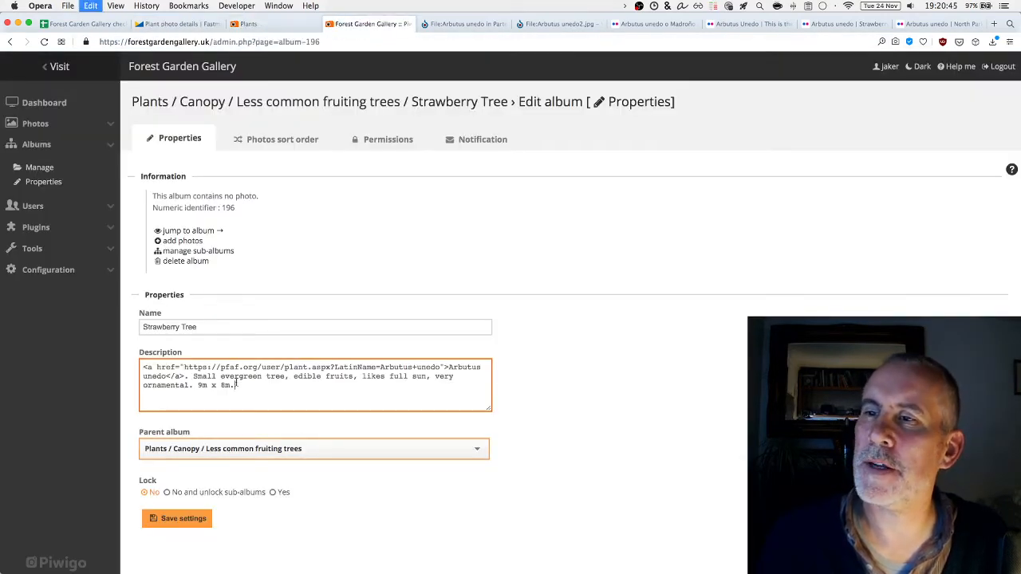
click(184, 519)
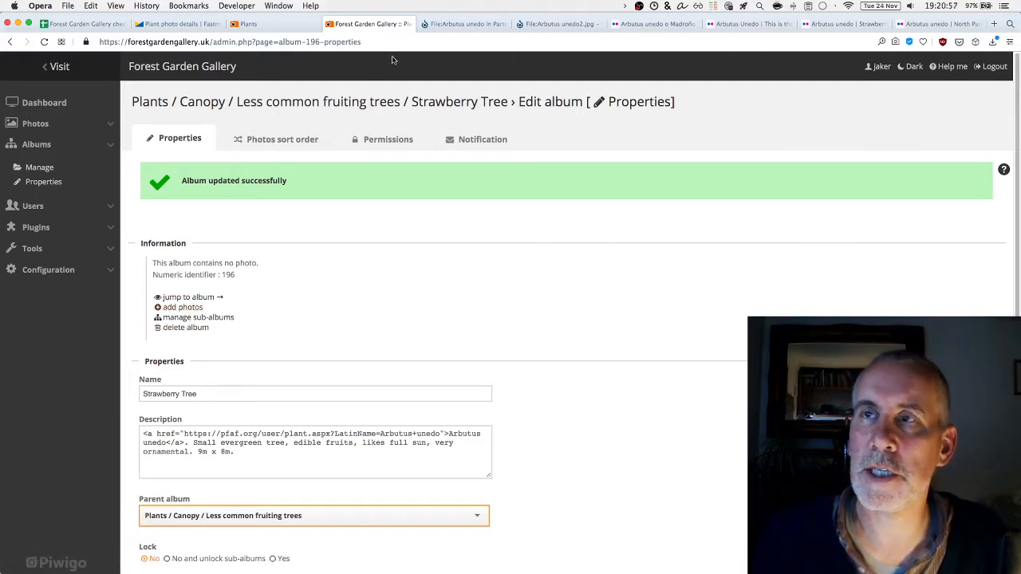
click(481, 23)
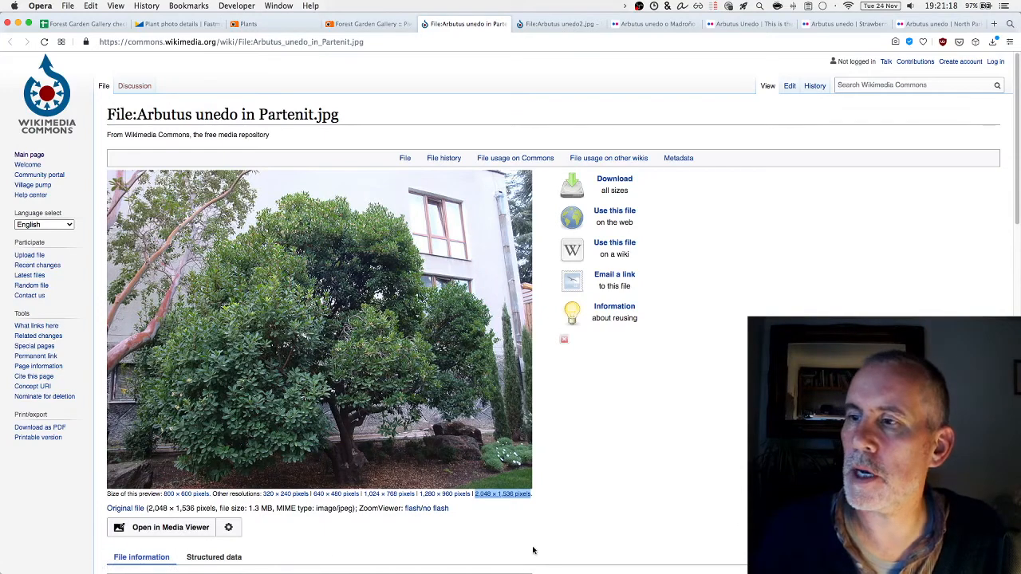
Select all six Strawberry Tree photos in Finder, check each file's Info, then close the Info windows
key(super+Tab)
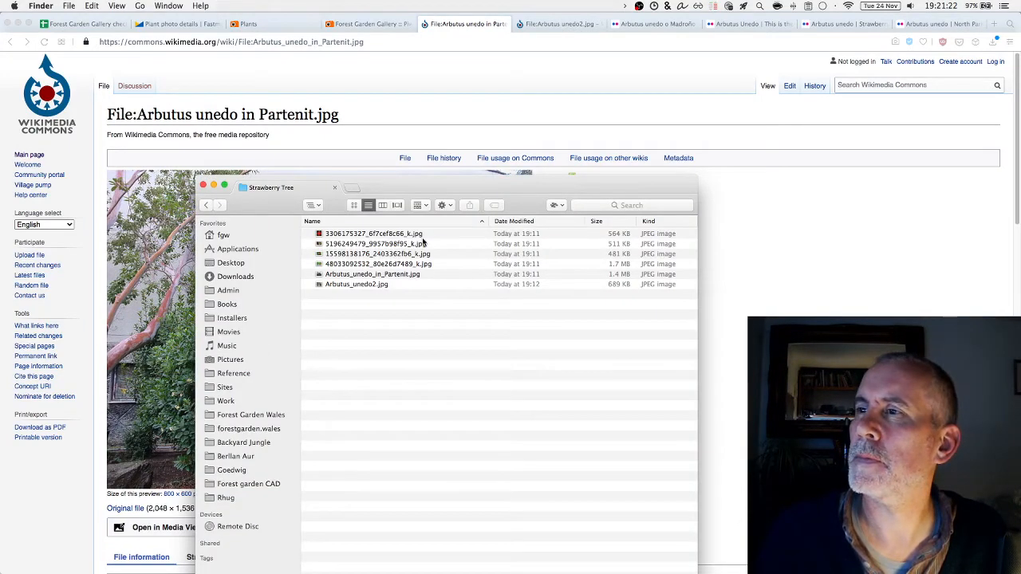
click(424, 236)
shift+click(421, 287)
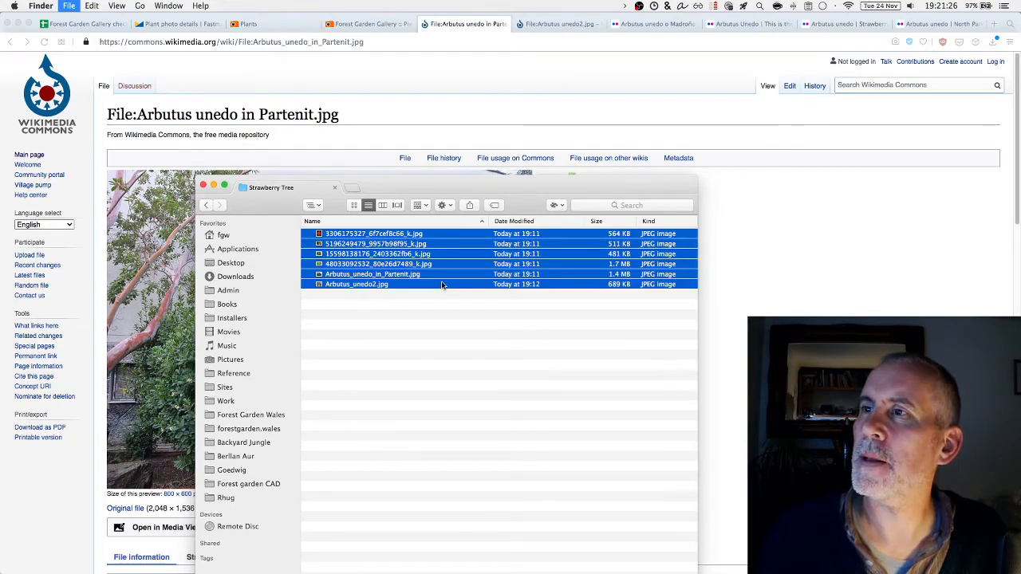
key(super+o)
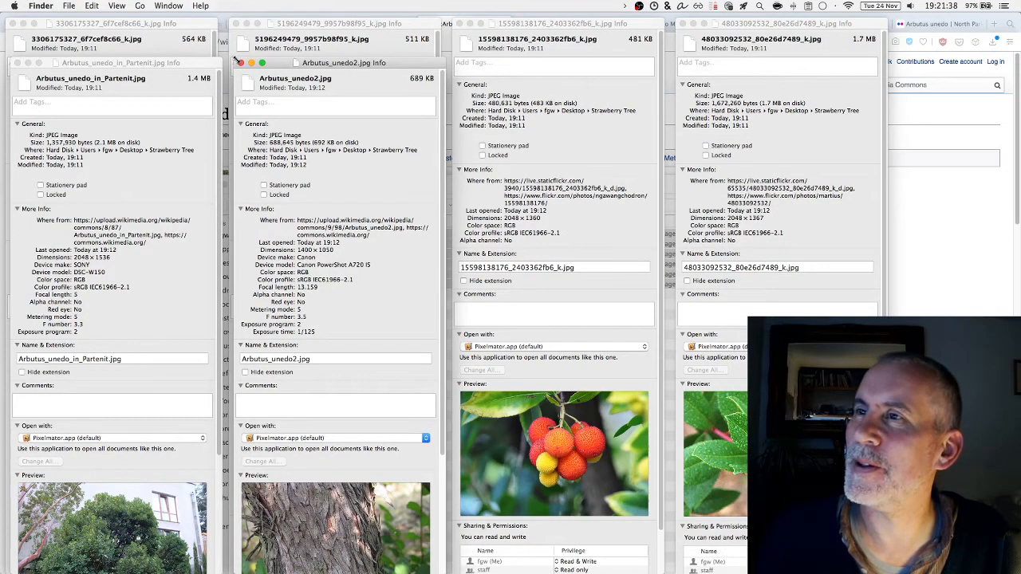
key(super+w)
key(super+w)
key(super+w)
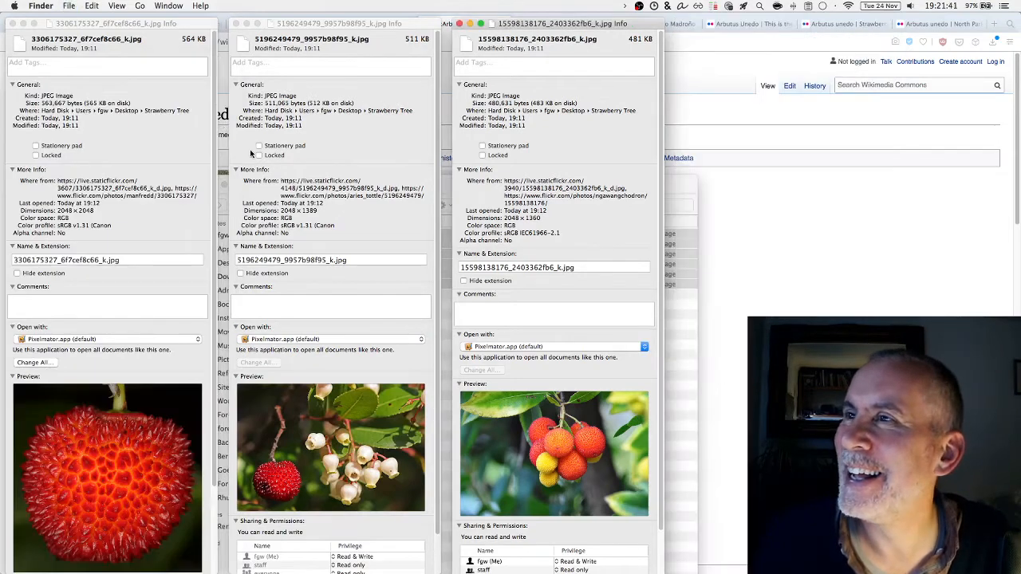
key(super+w)
key(super+w)
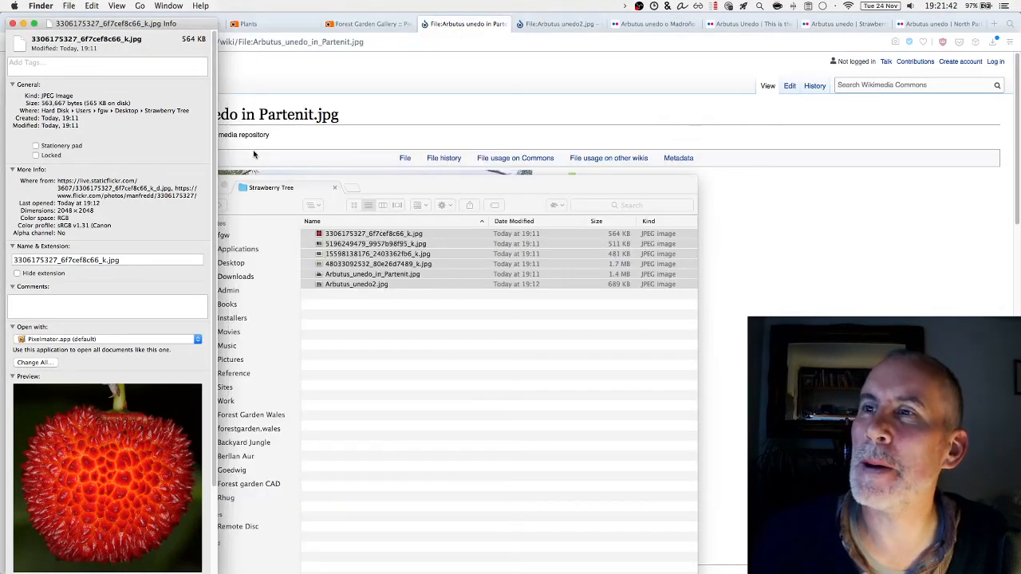
key(super+w)
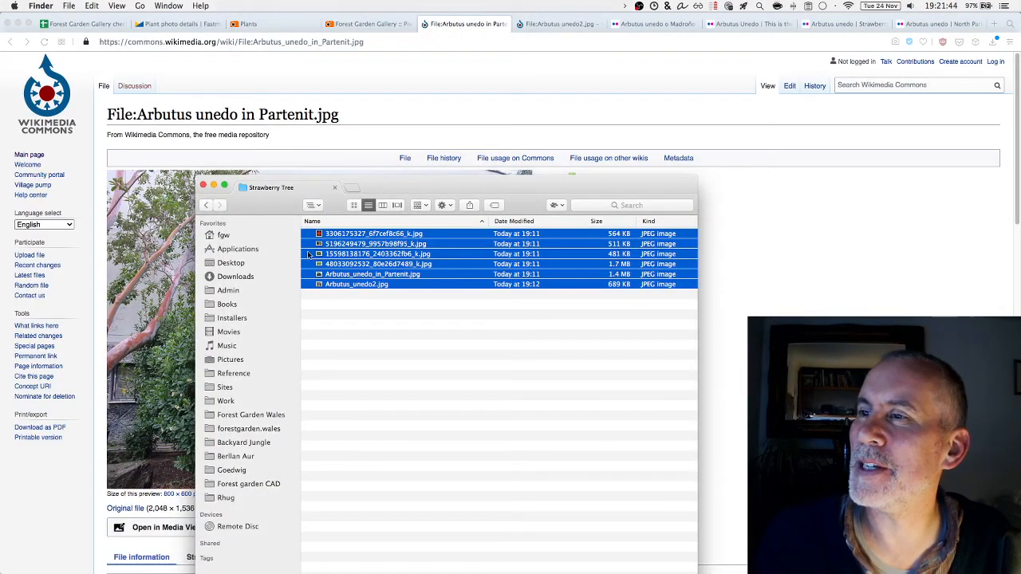
click(376, 319)
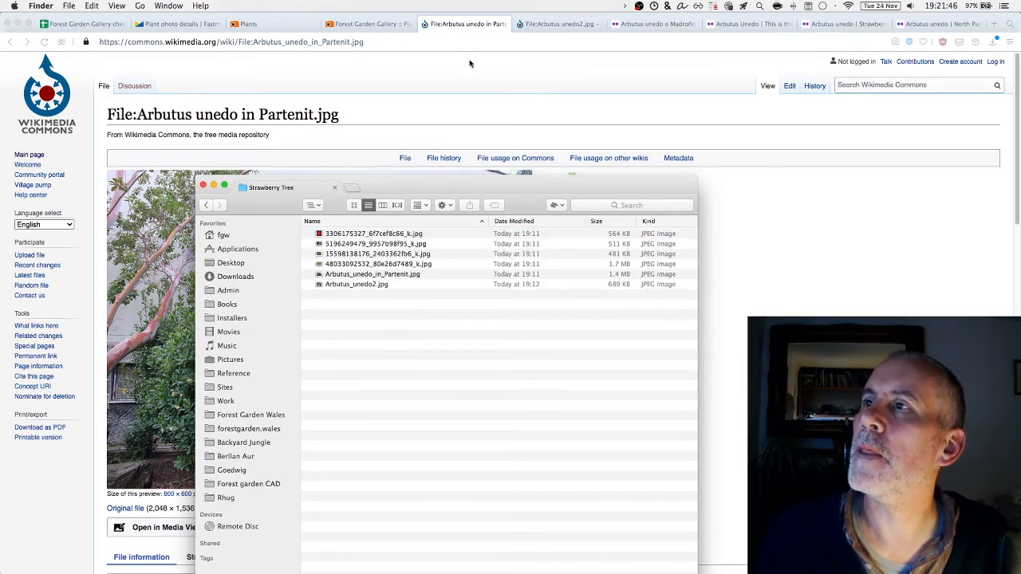
click(180, 26)
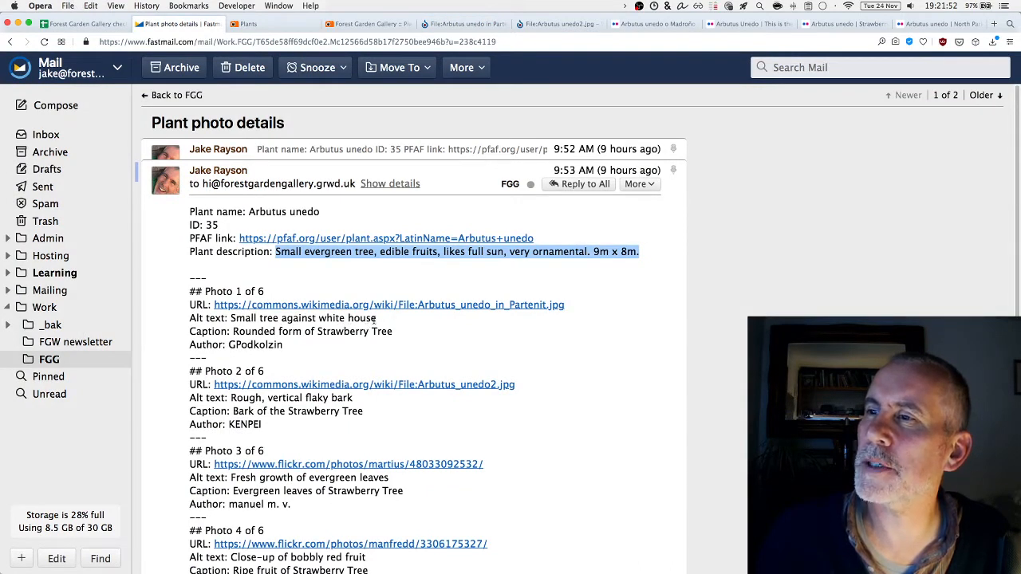
Copy Photo 1's alt text and preview Arbutus_unedo_in_Partenit.jpg to confirm it's the right photo
drag(375, 319, 231, 318)
key(super+c)
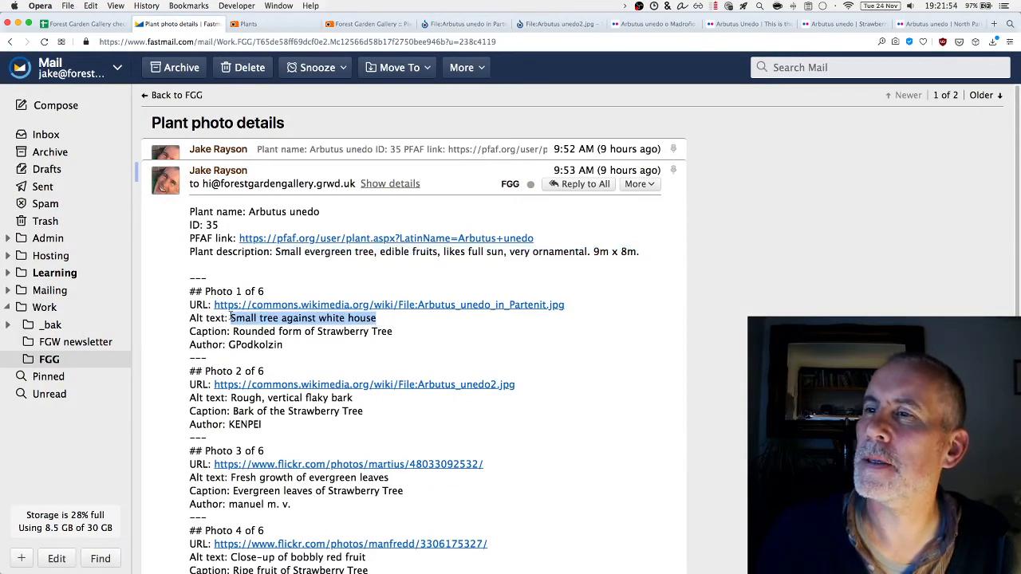
key(super+Tab)
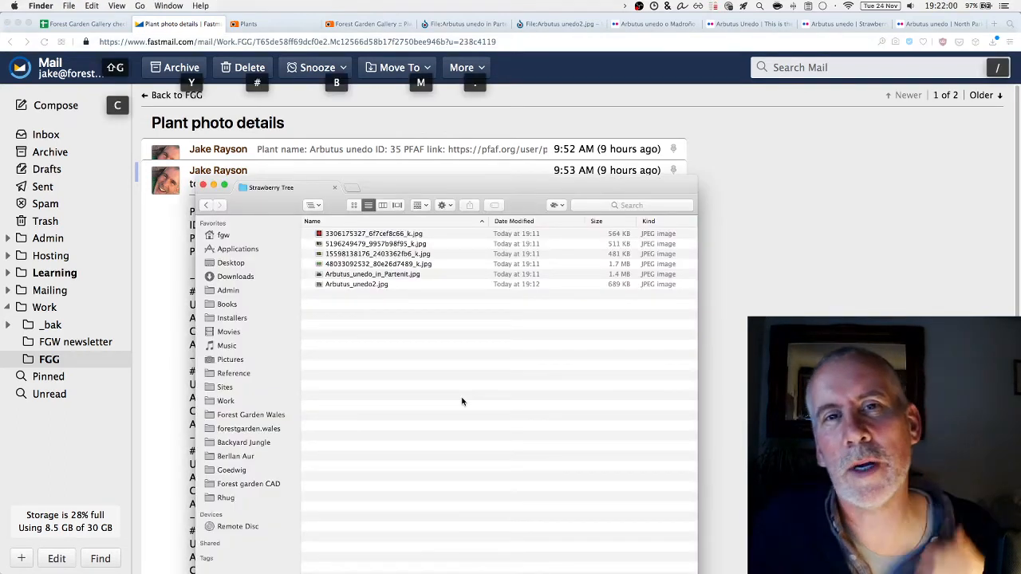
click(388, 277)
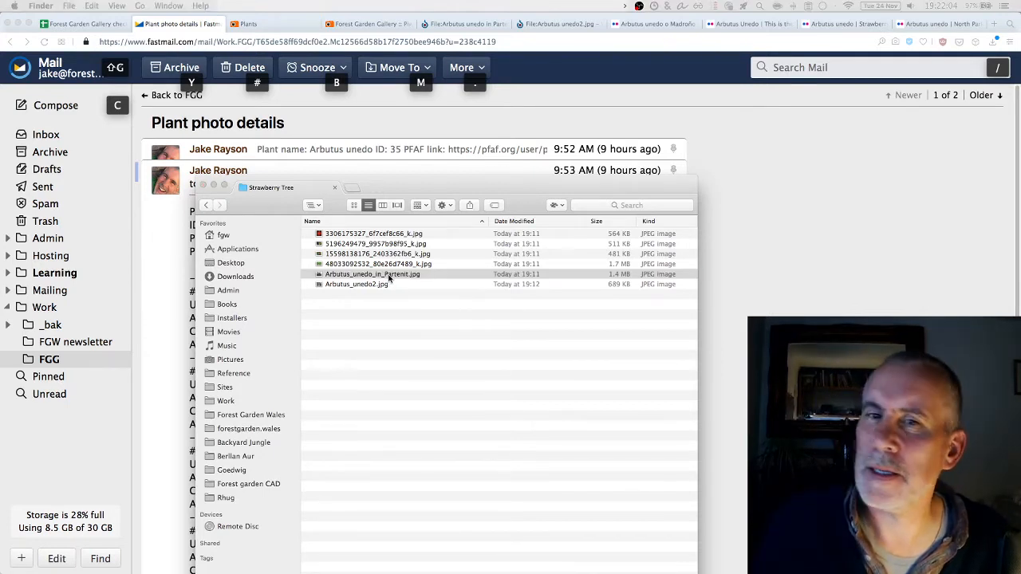
click(389, 278)
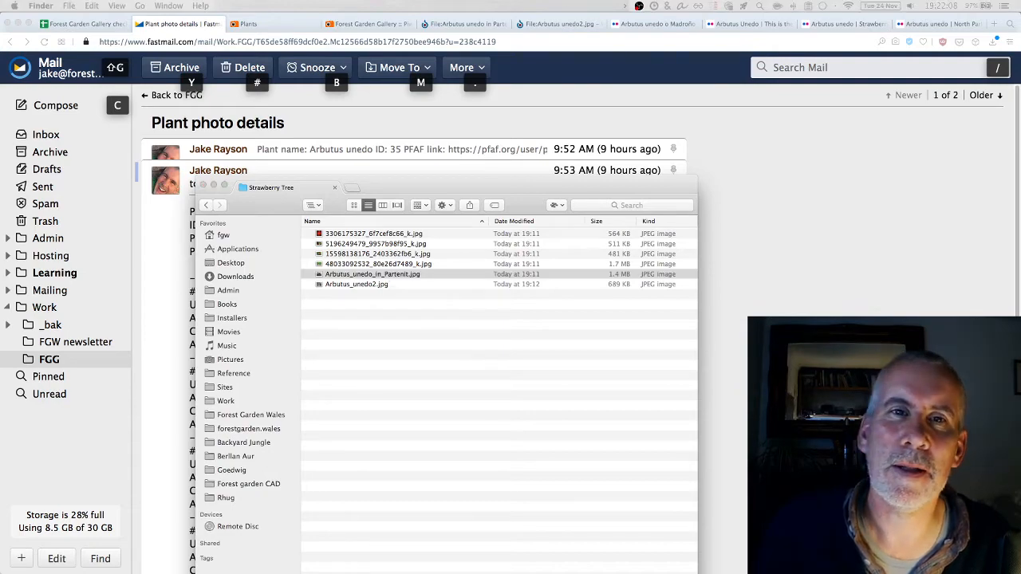
key(space)
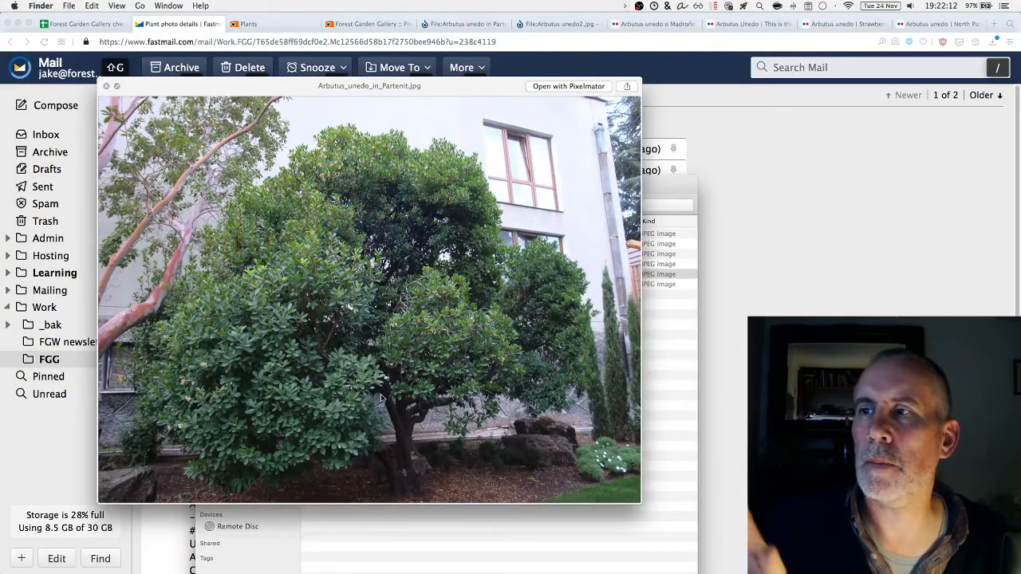
key(space)
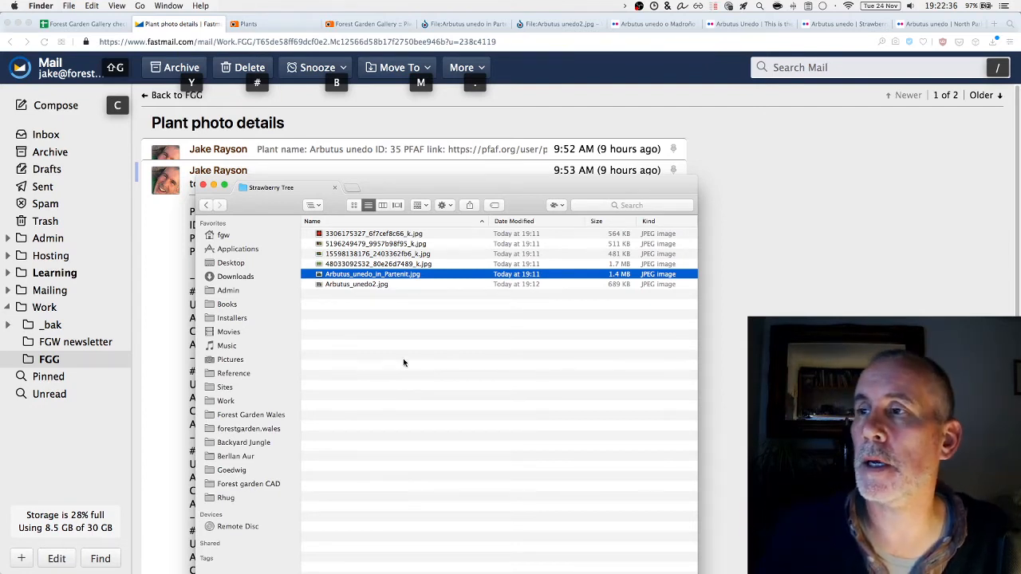
Rename Arbutus_unedo_in_Partenit.jpg to 'Small tree against white house.jpg'
click(404, 363)
click(395, 278)
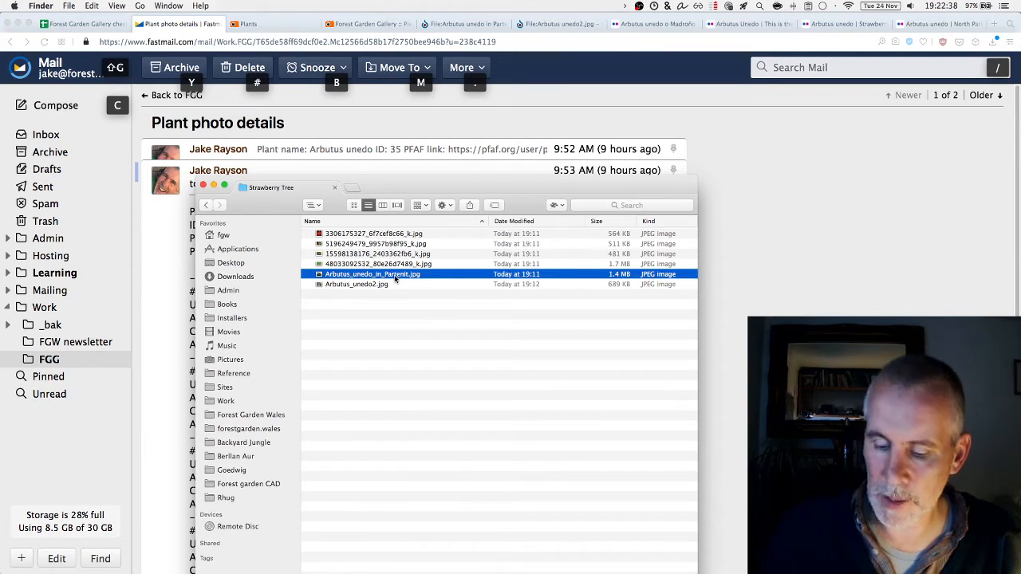
key(Return)
key(super+v)
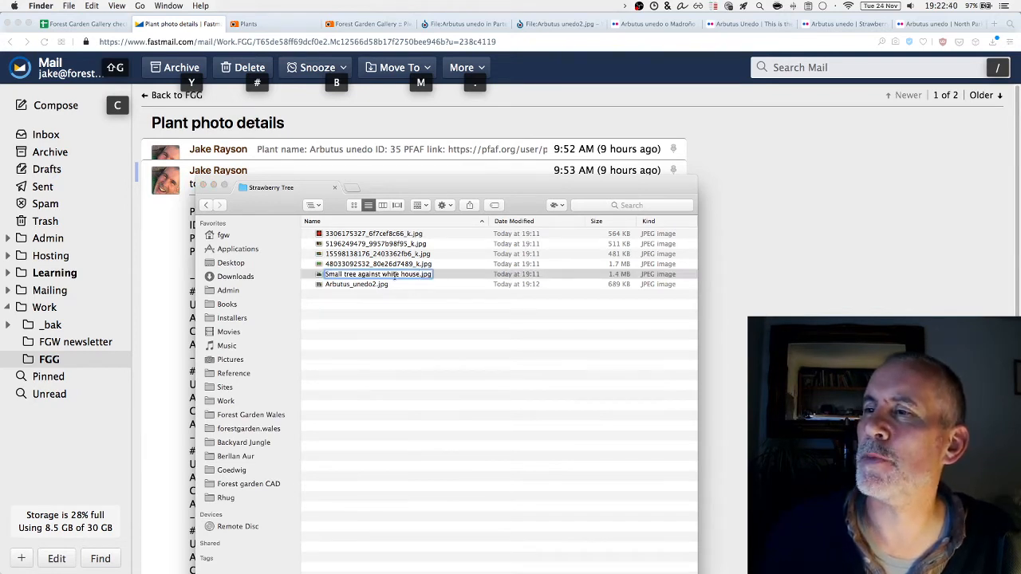
key(Return)
click(374, 352)
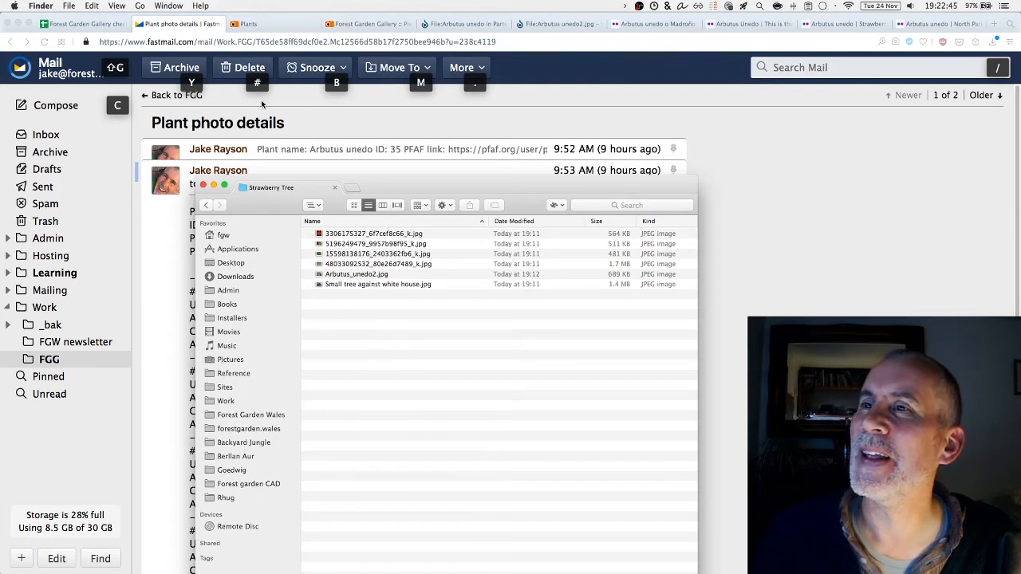
click(363, 128)
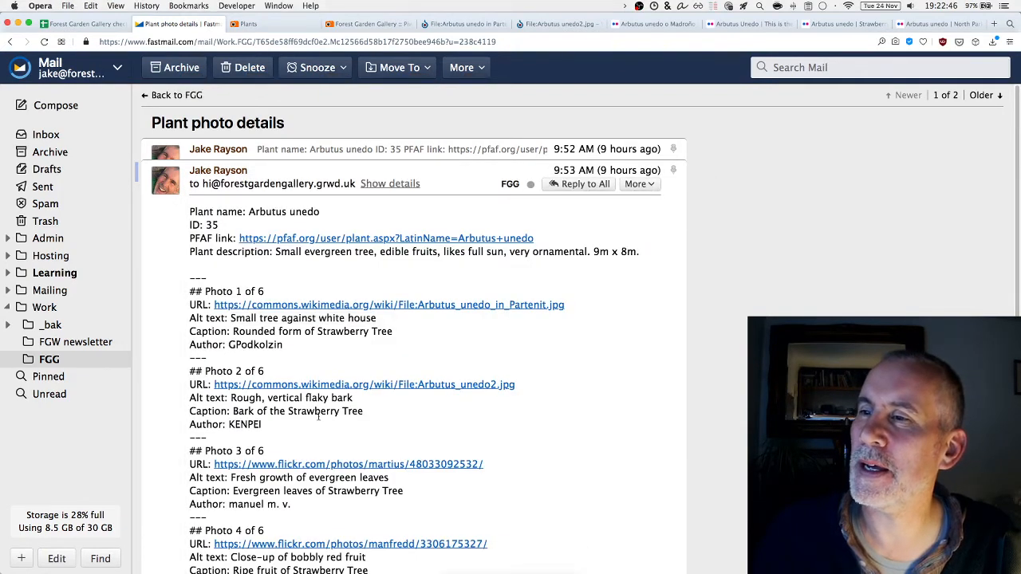
Preview Arbutus_unedo2.jpg and undo a rename attempt made with the wrong copied text
drag(367, 413, 230, 398)
key(super+Tab)
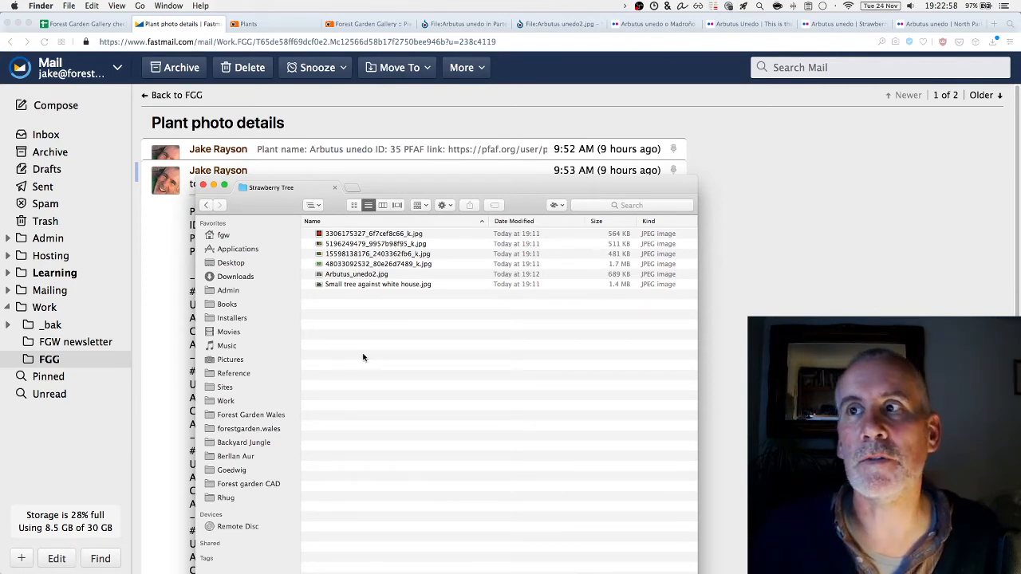
click(375, 275)
key(space)
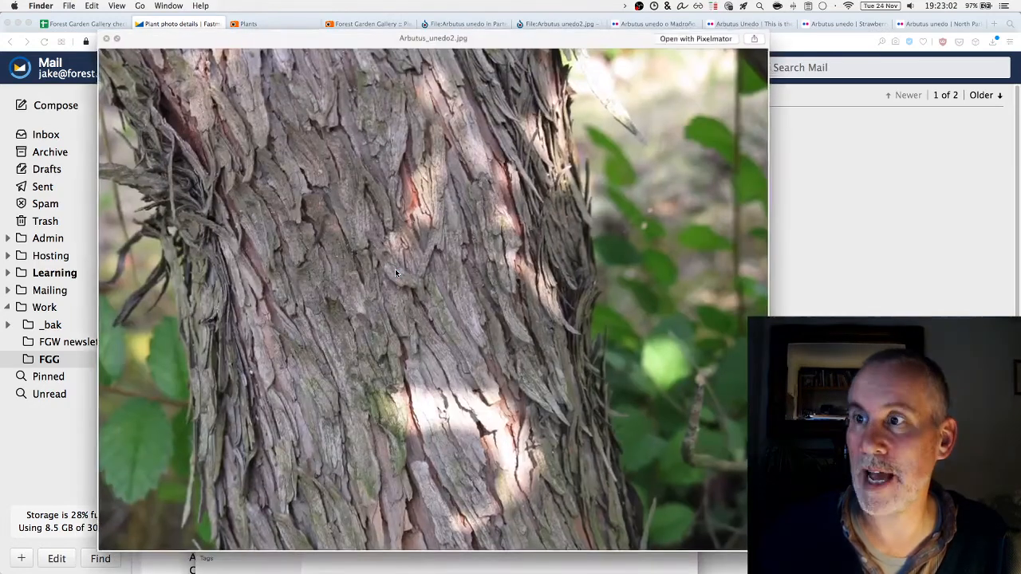
key(space)
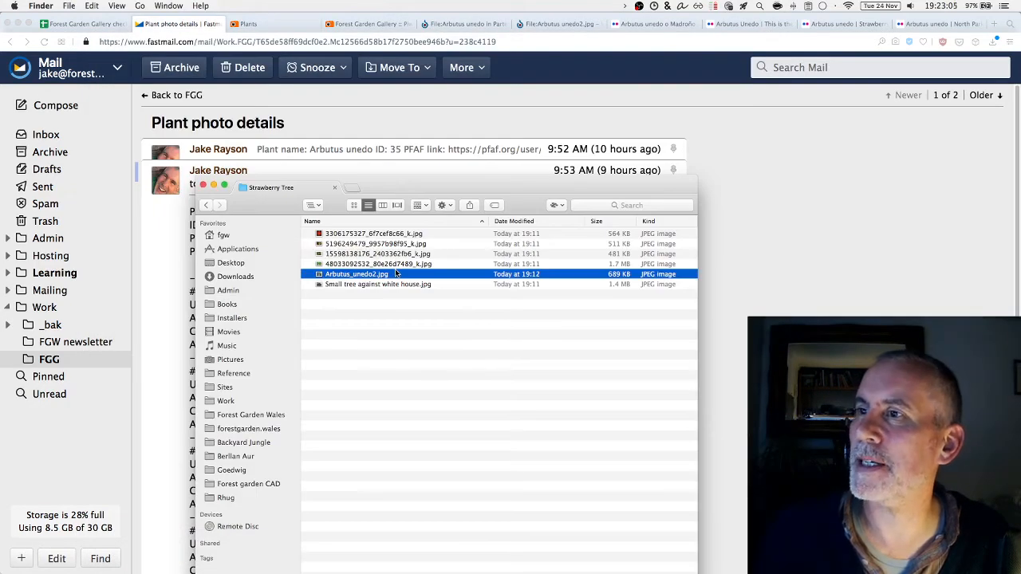
key(Return)
key(super+v)
key(super+z)
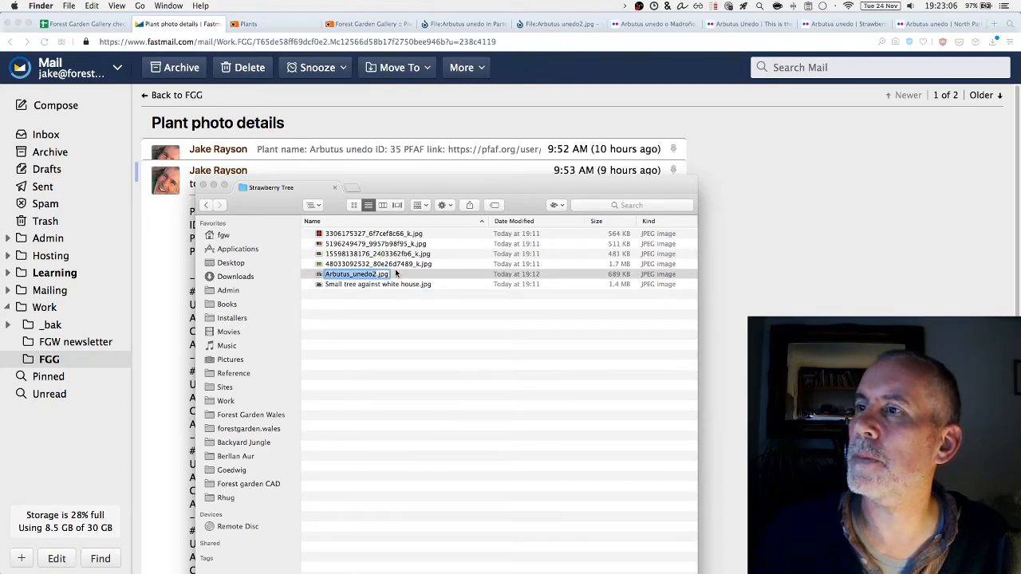
click(734, 288)
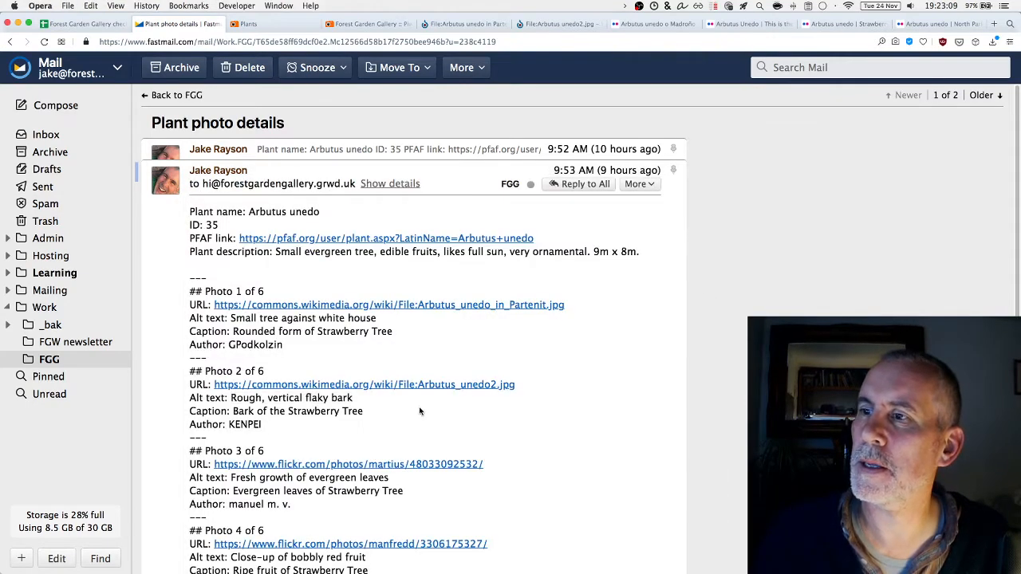
Rename Arbutus_unedo2.jpg to 'Rough, vertical flaky bark.jpg' using Photo 2's alt text
drag(355, 399, 230, 399)
key(super+c)
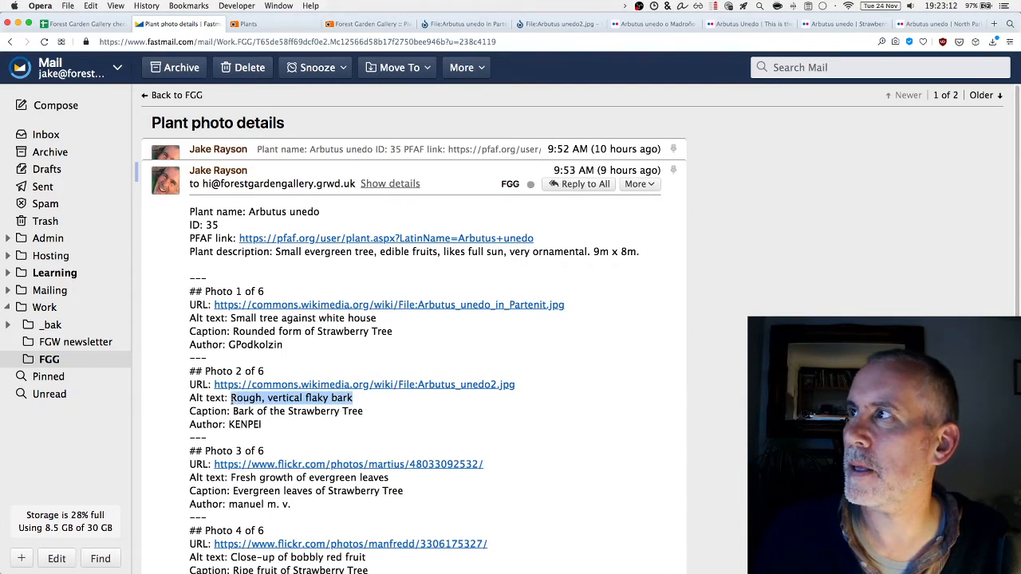
key(super+Tab)
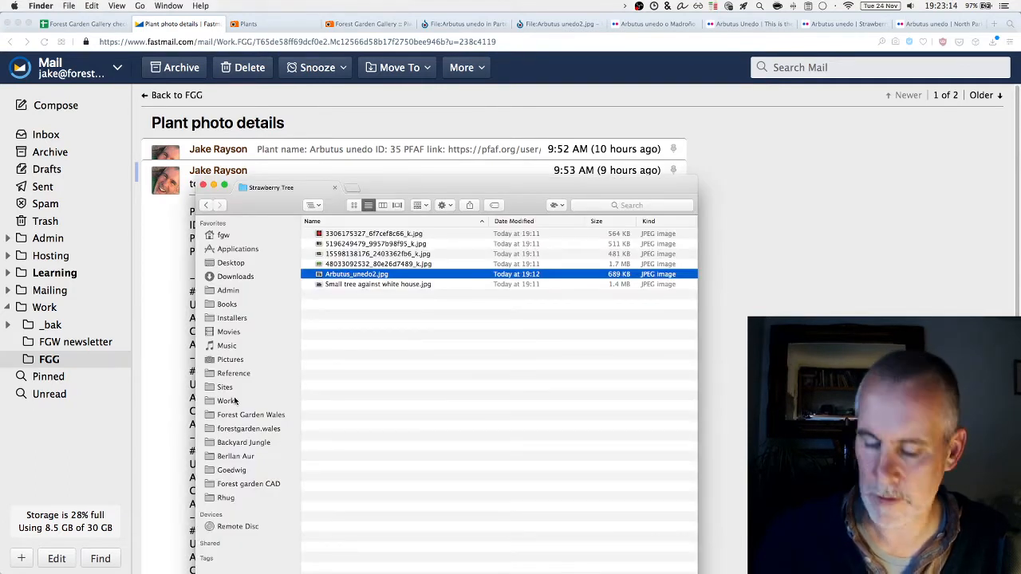
key(Return)
key(super+v)
key(Return)
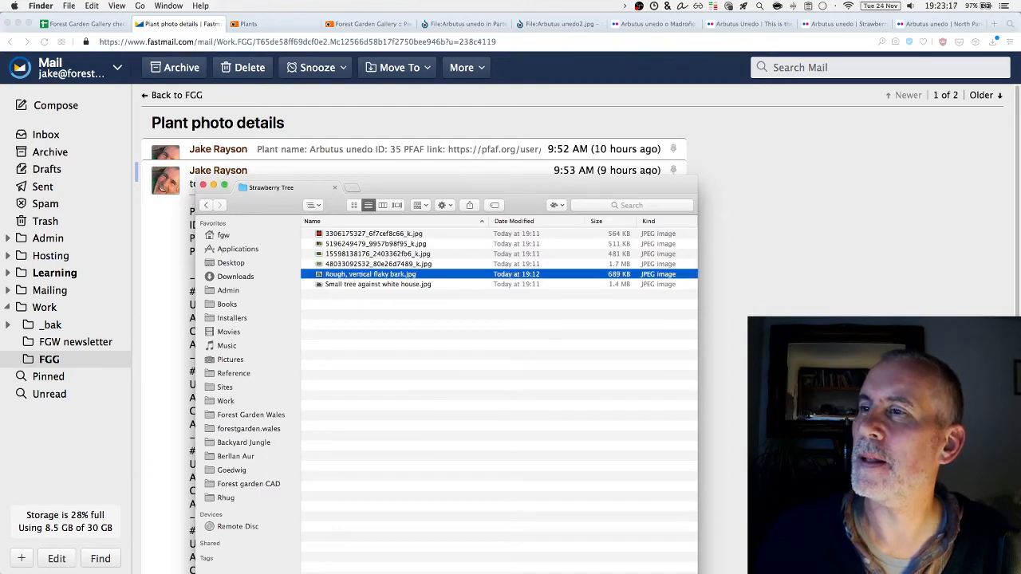
key(super+Tab)
click(326, 453)
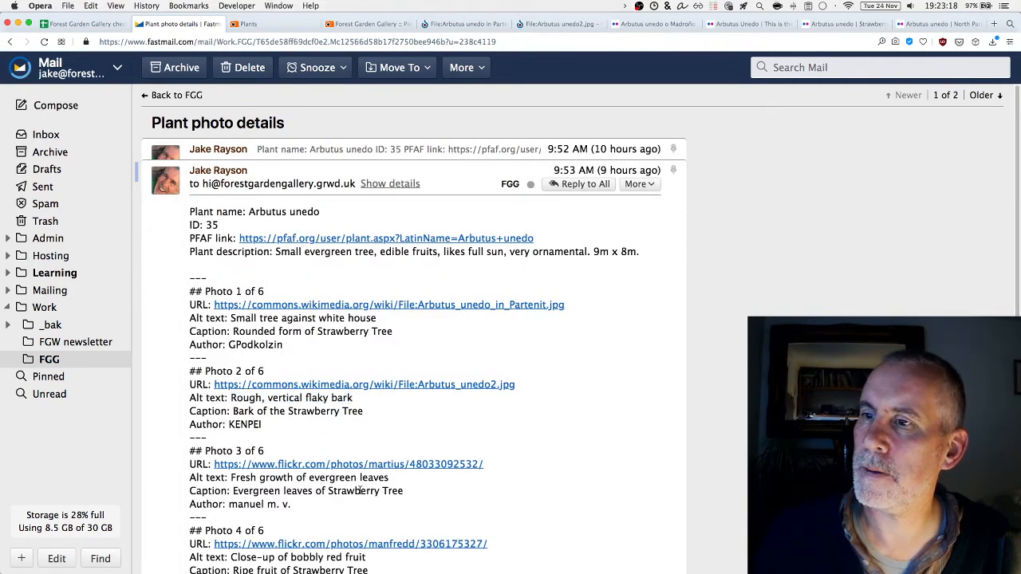
drag(390, 478, 228, 478)
key(super+c)
key(super+Tab)
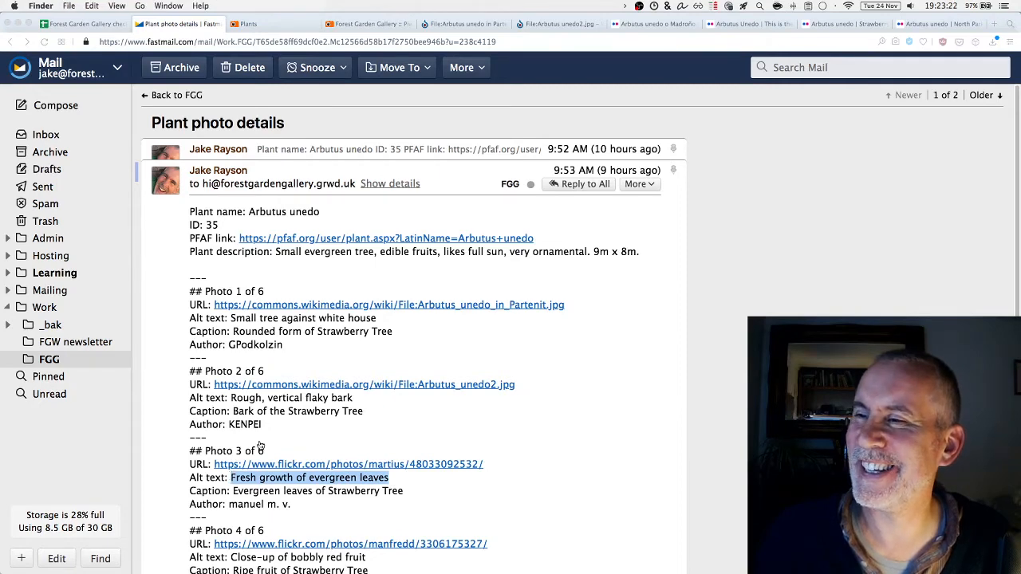
key(Up)
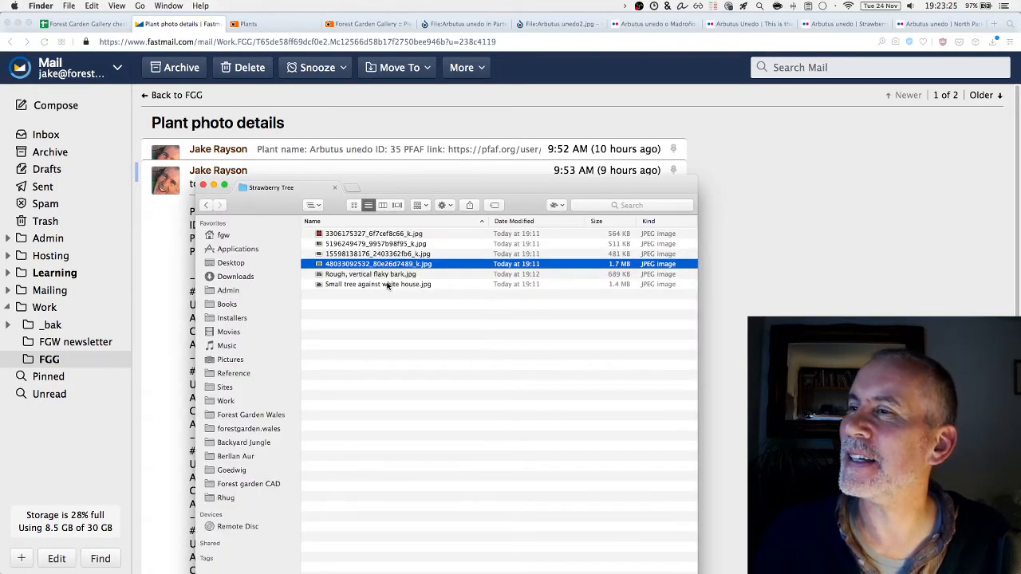
key(space)
key(space)
key(Return)
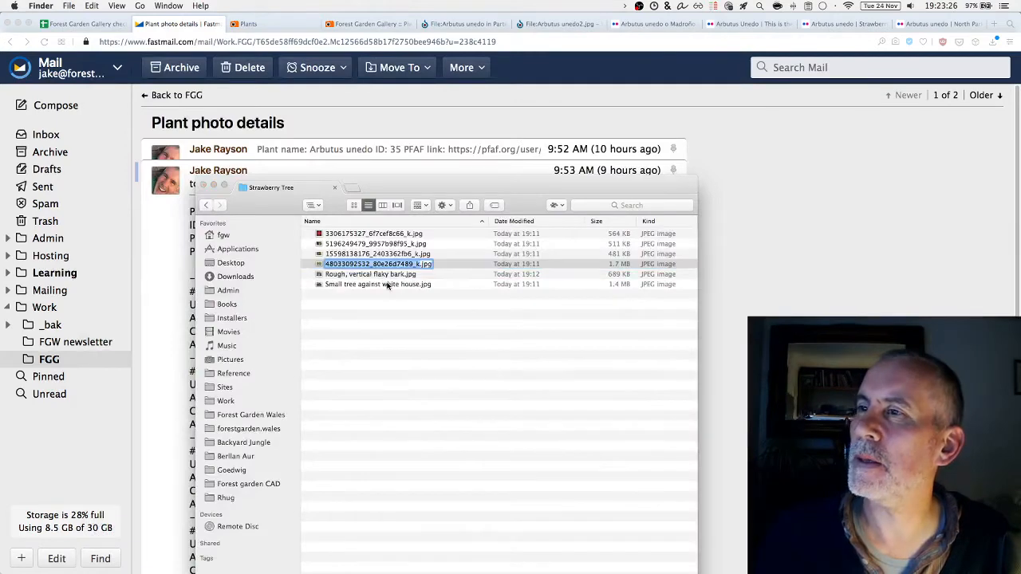
key(super+v)
key(Return)
key(super+Tab)
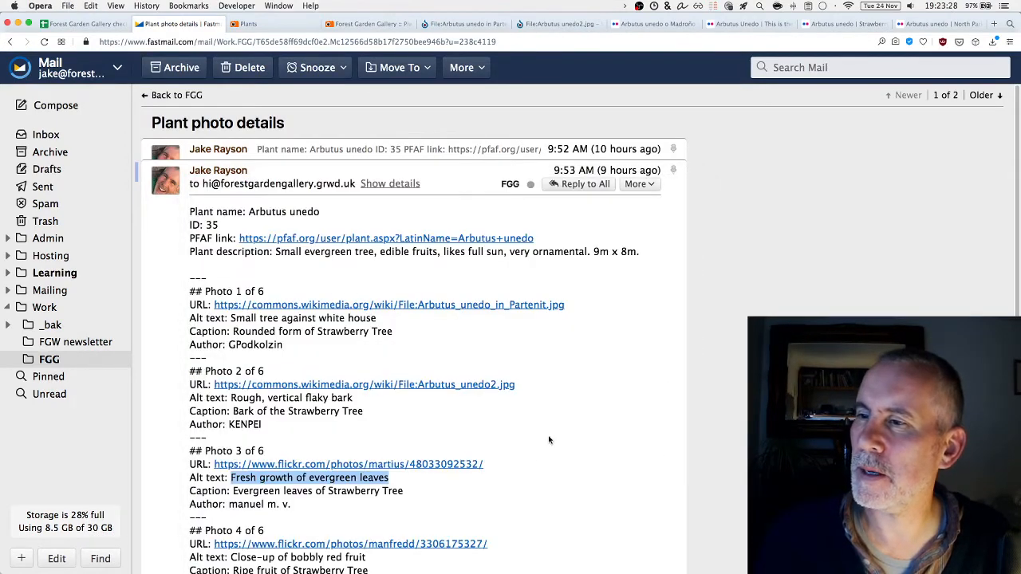
scroll(548, 439, down, 3)
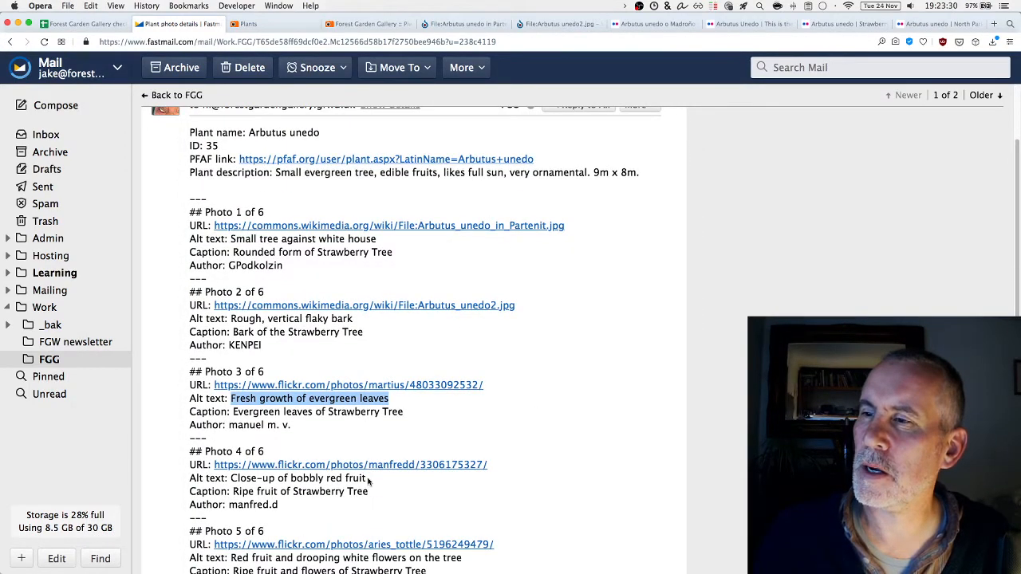
drag(367, 478, 229, 479)
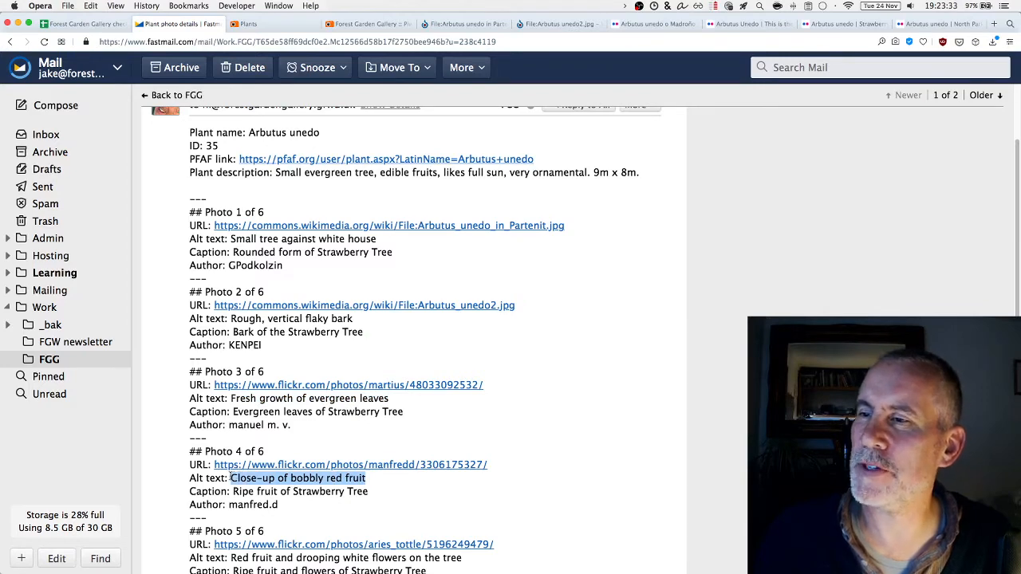
key(super+c)
key(super+Tab)
key(Up)
key(Up)
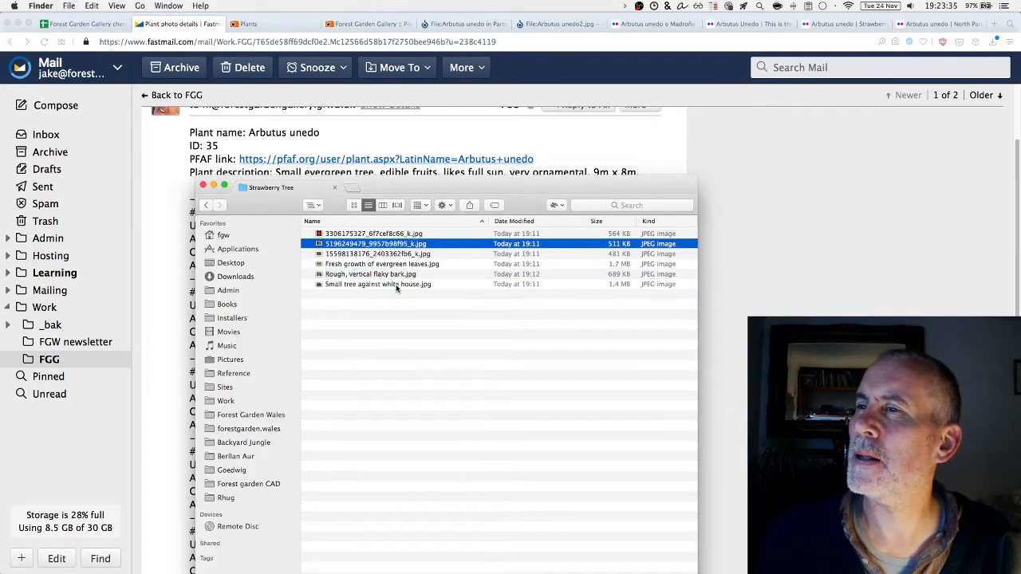
key(Up)
key(space)
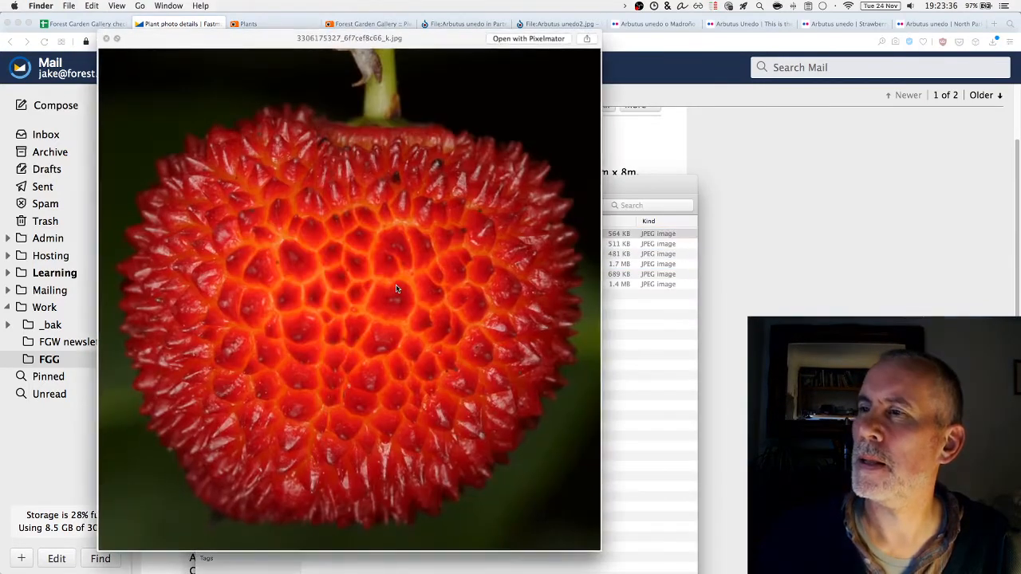
key(space)
key(Return)
key(super+v)
key(Escape)
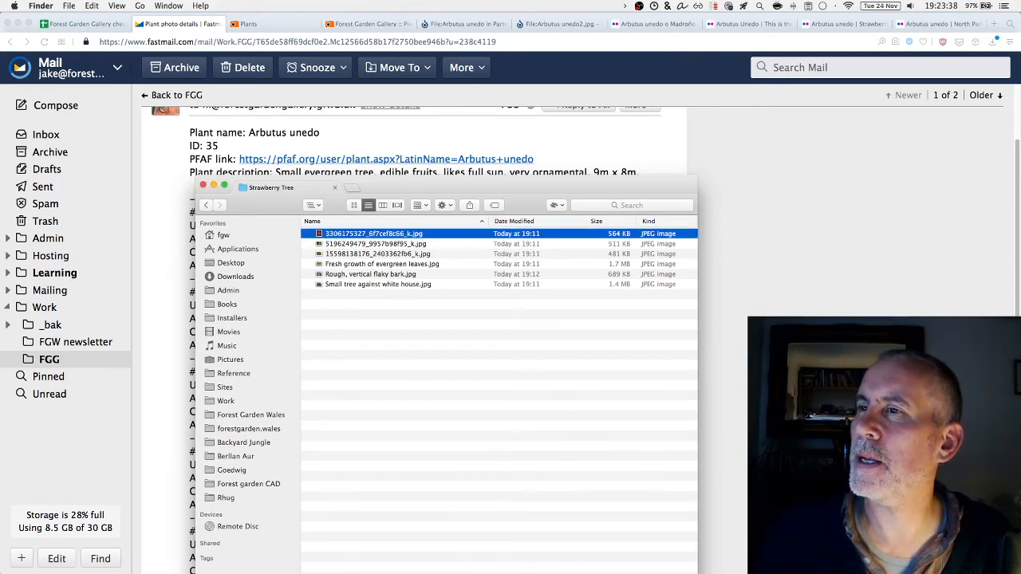
key(super+Tab)
key(super+Tab)
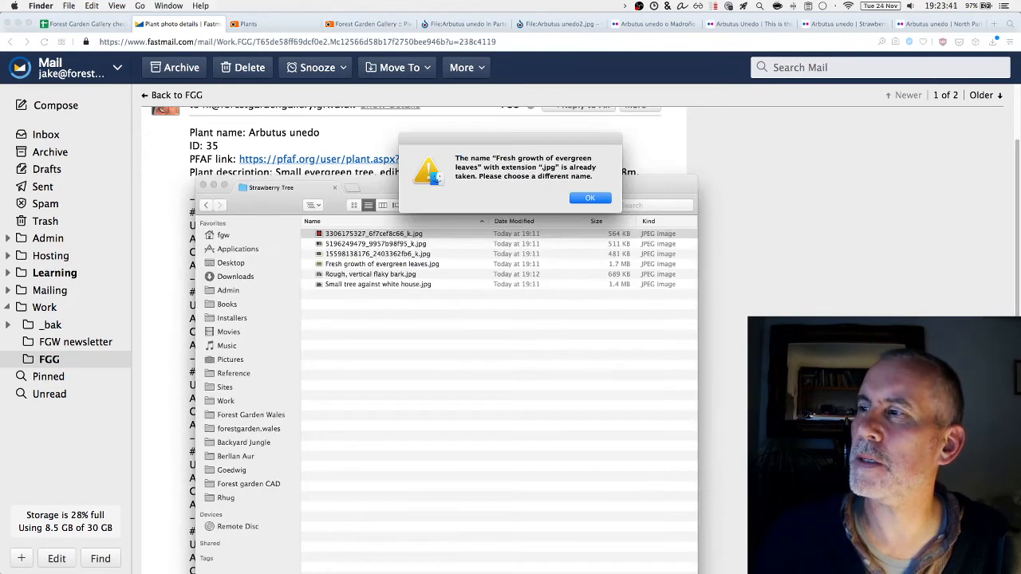
Clear the name-taken warning, recopy the alt text, and rename the photo 'Close-up of bobbly red fruit.jpg'
key(super+Tab)
mouse_move(366, 479)
mouse_down()
mouse_move(228, 476)
mouse_move(377, 483)
mouse_up()
key(super+Tab)
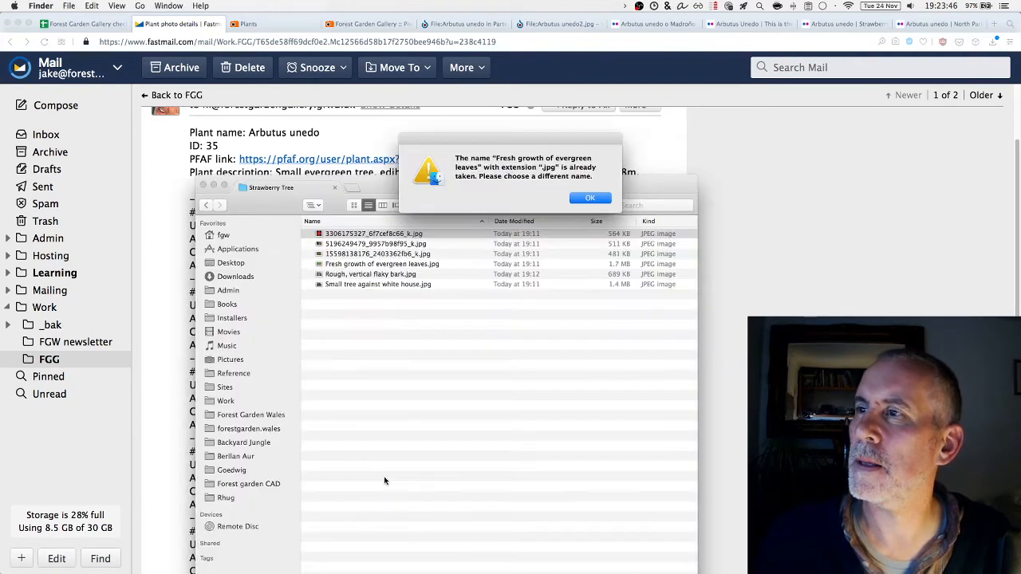
key(Return)
key(Return)
key(super+v)
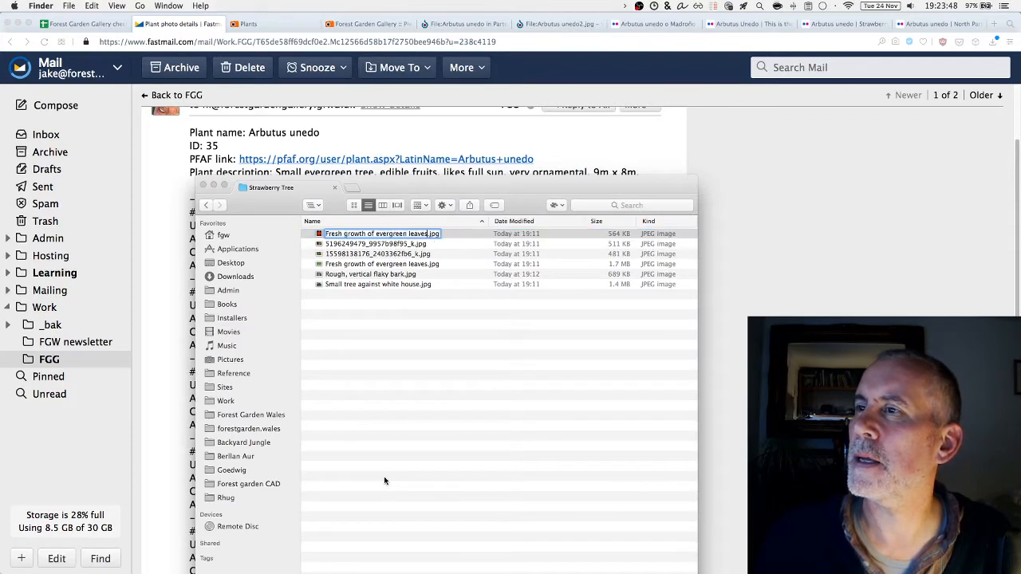
key(Return)
key(Return)
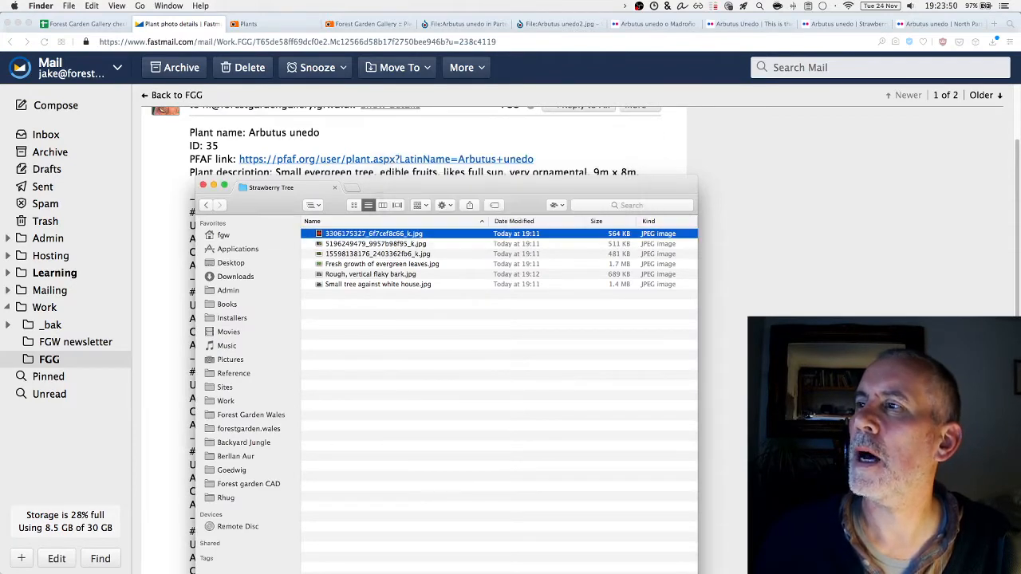
key(super+Tab)
click(686, 455)
drag(378, 484, 230, 478)
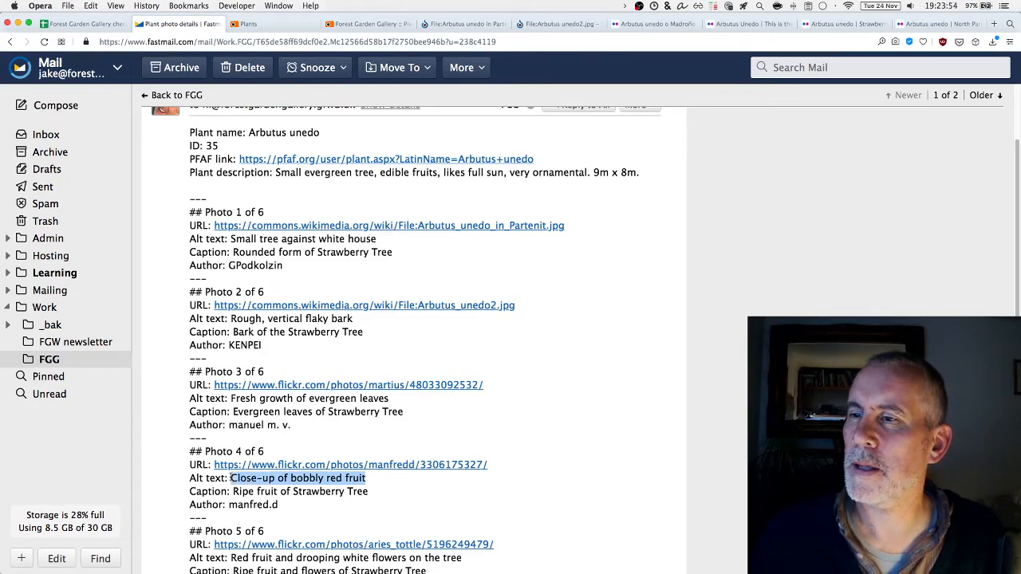
right_click(230, 478)
click(259, 477)
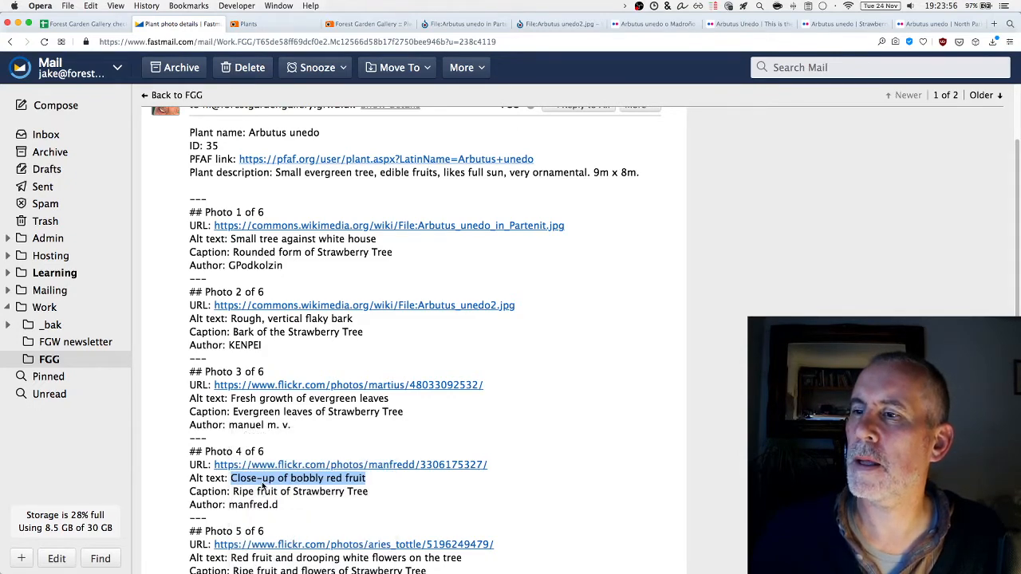
key(super+Tab)
key(Return)
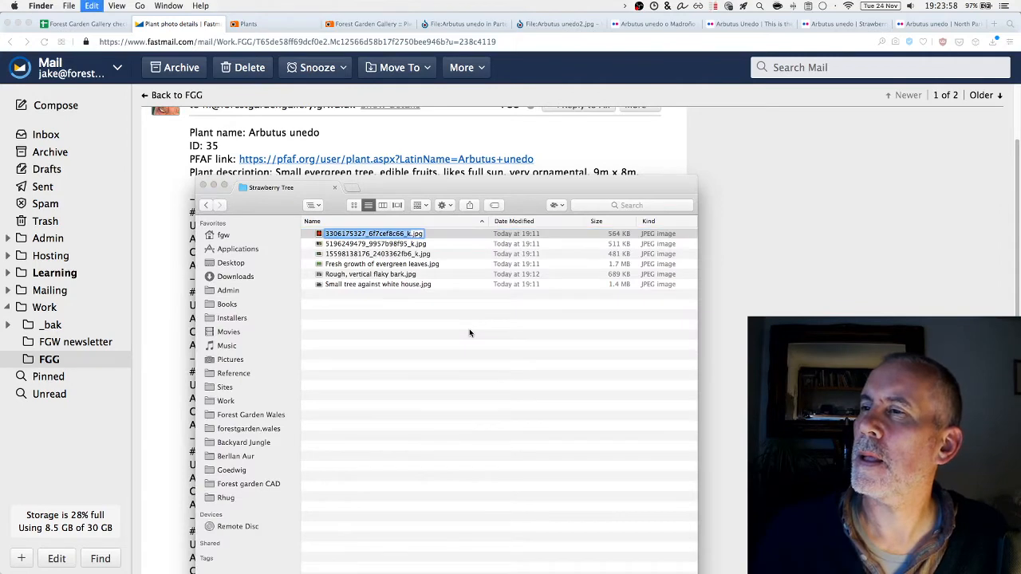
key(super+v)
key(Return)
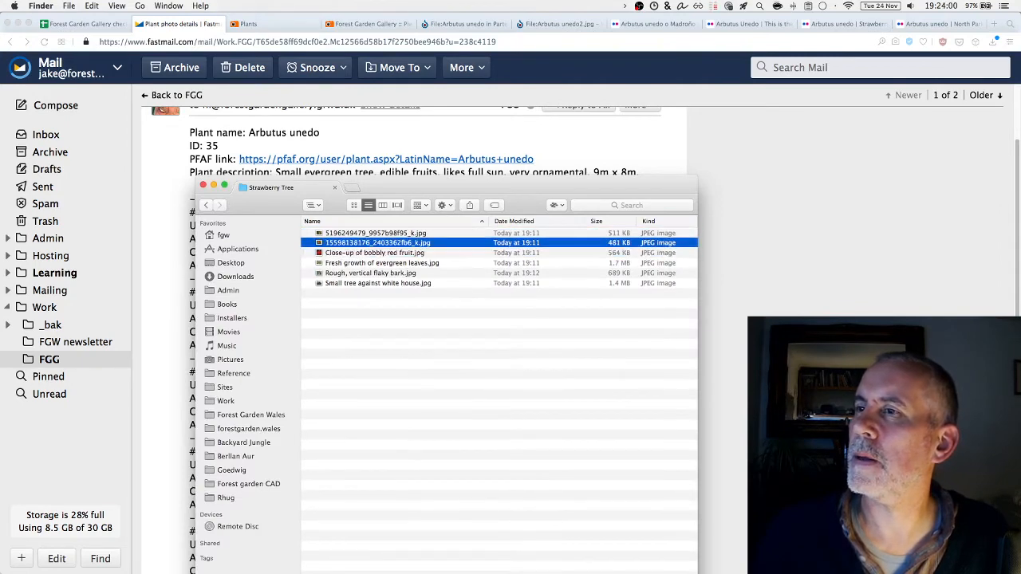
key(super+Tab)
scroll(471, 351, down, 2)
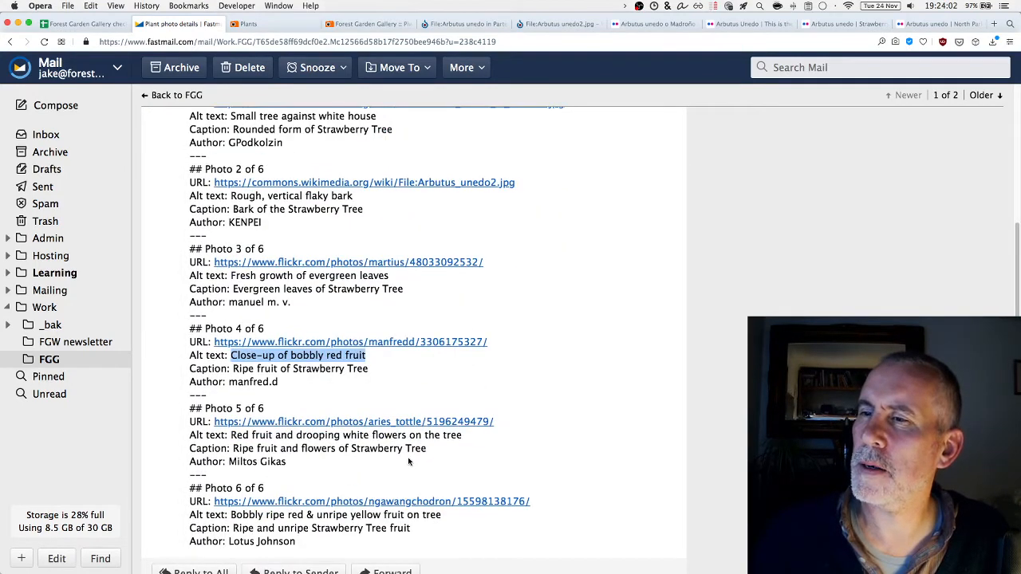
drag(463, 437, 232, 439)
key(super+c)
key(super+Tab)
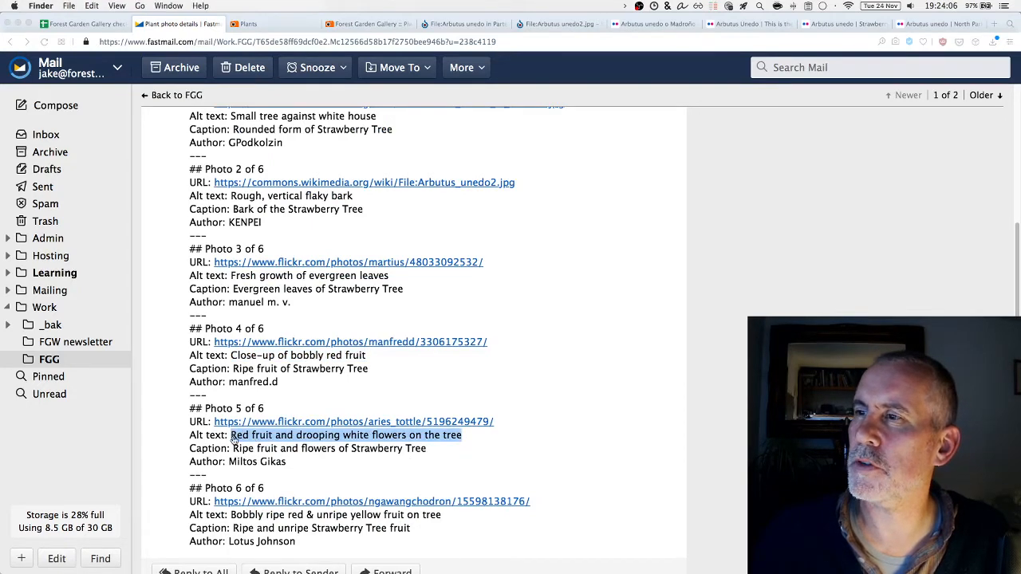
key(space)
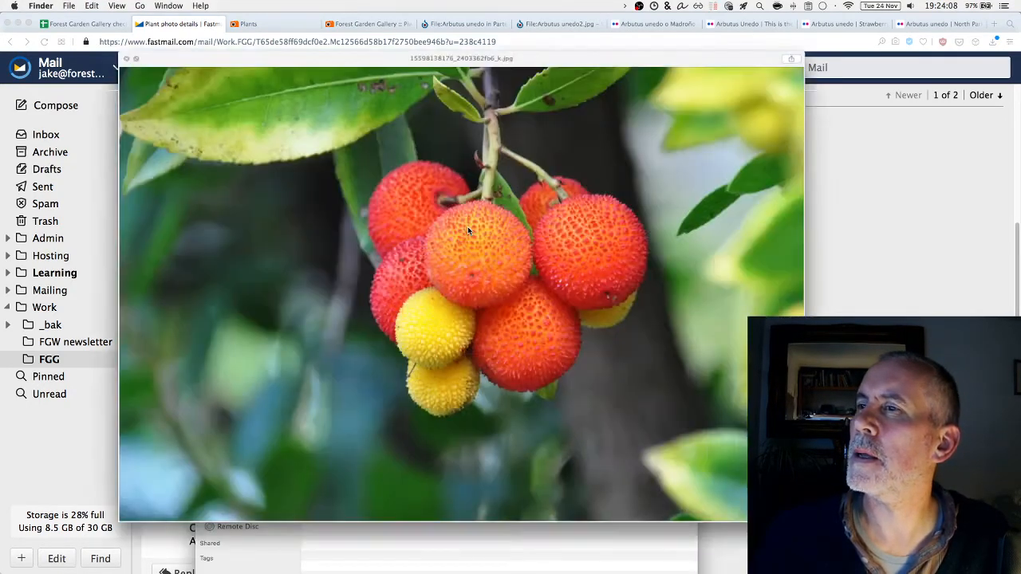
key(space)
key(Up)
key(Return)
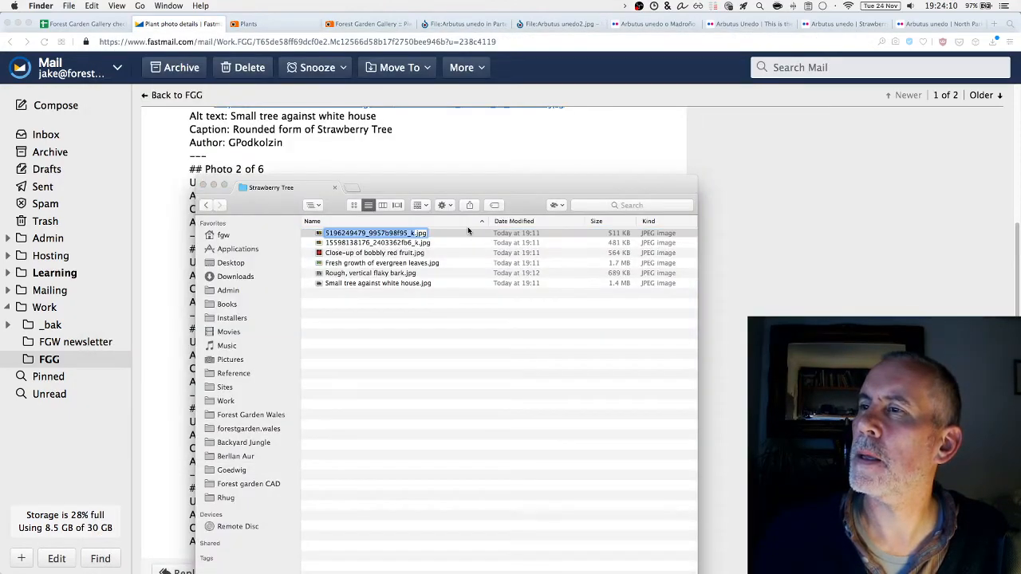
key(super+v)
key(Return)
Copy Photo 6's alt text and rename the remaining numbered photo with it
key(Up)
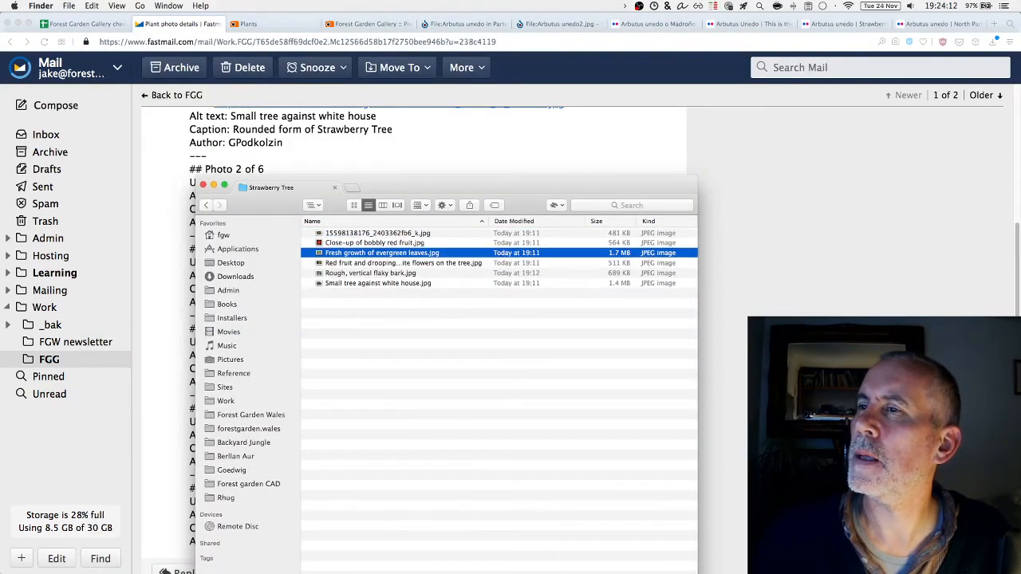
key(Up)
key(Up)
key(super+Tab)
scroll(444, 515, down, 1)
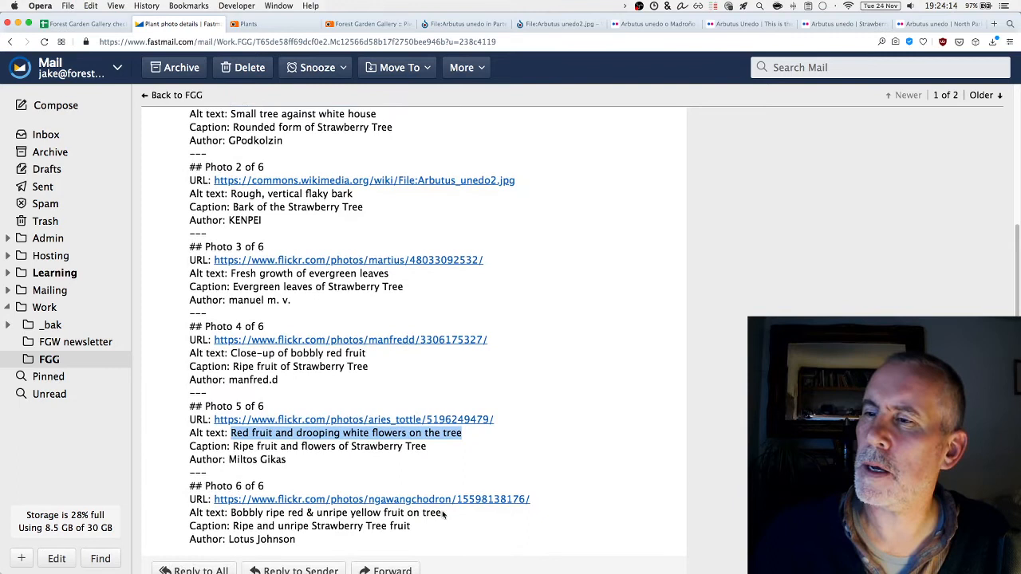
click(398, 525)
drag(444, 515, 229, 514)
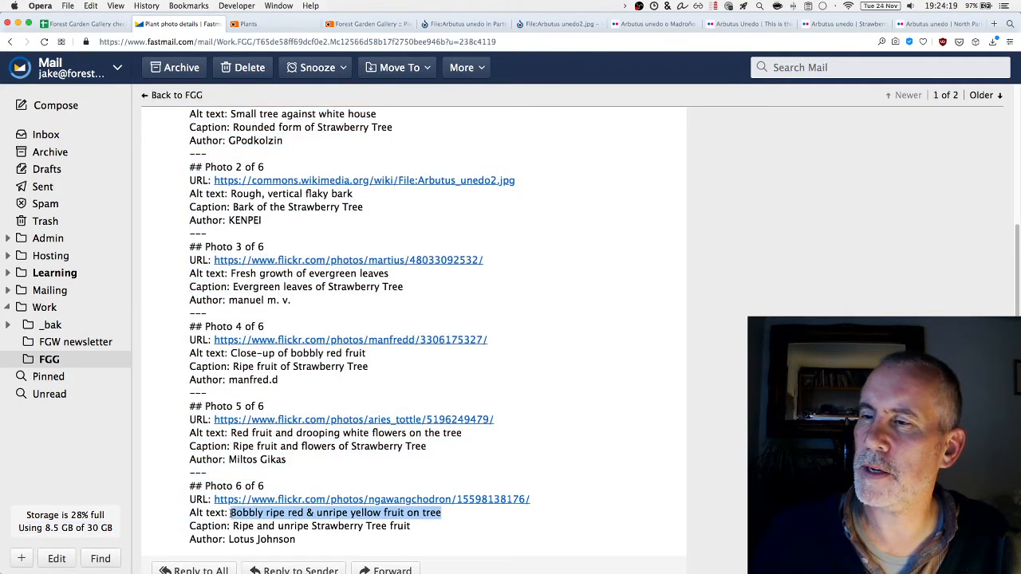
key(super+Tab)
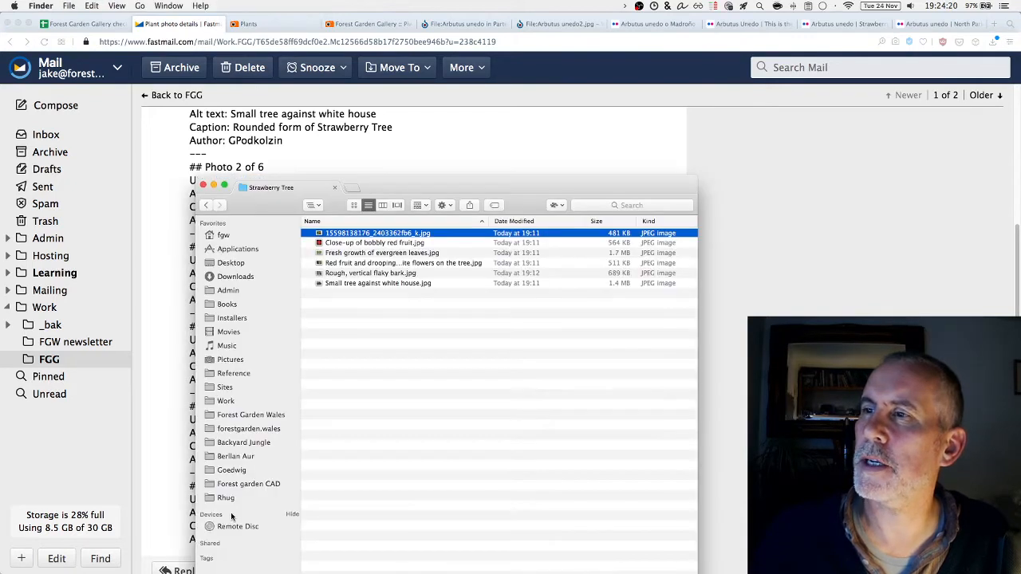
key(Return)
key(super+v)
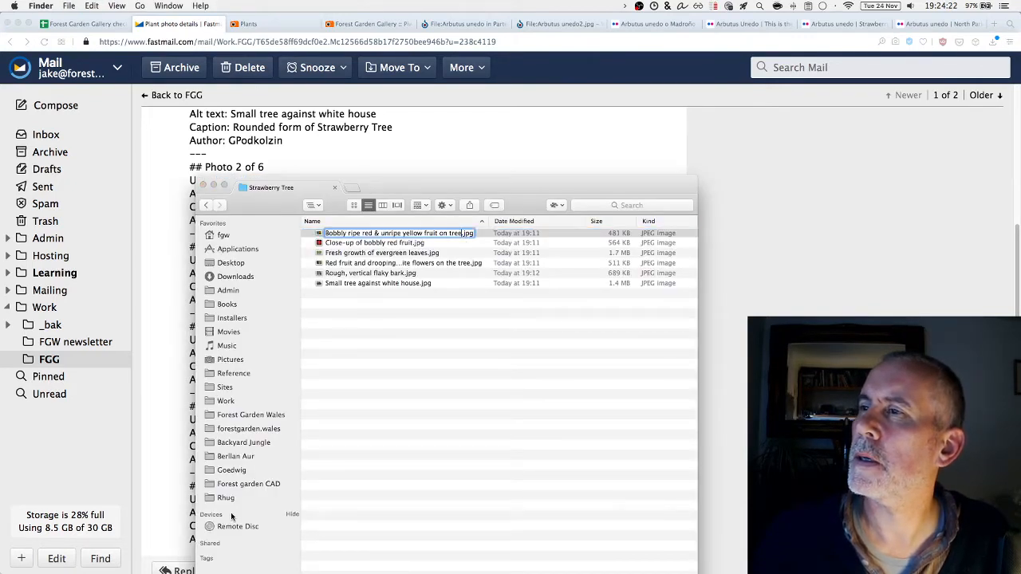
key(Return)
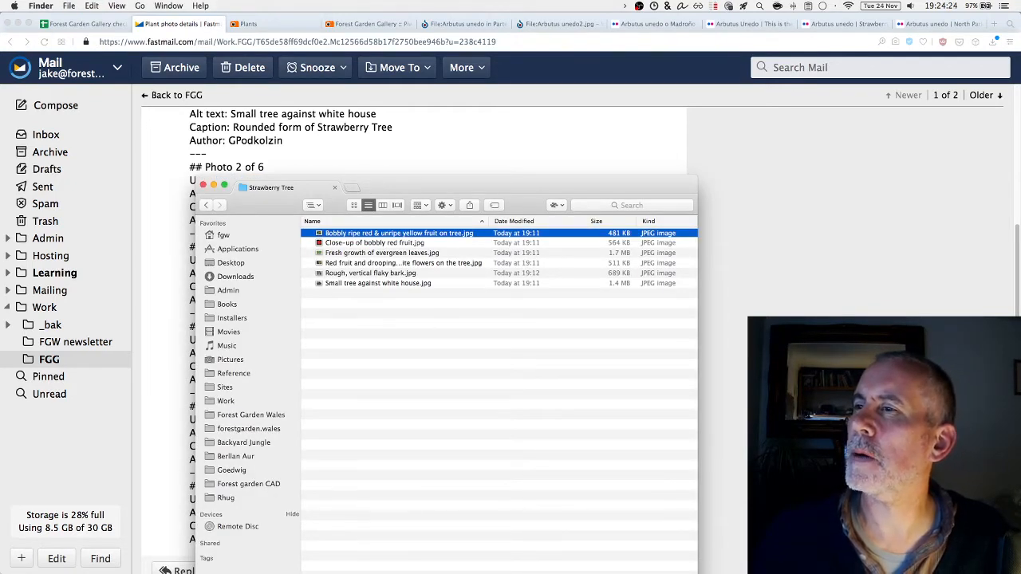
Replace the ampersand with 'and', giving 'Bobbly ripe red and unripe yellow fruit on tree.jpg'
key(Return)
key(Right)
key(alt+Left)
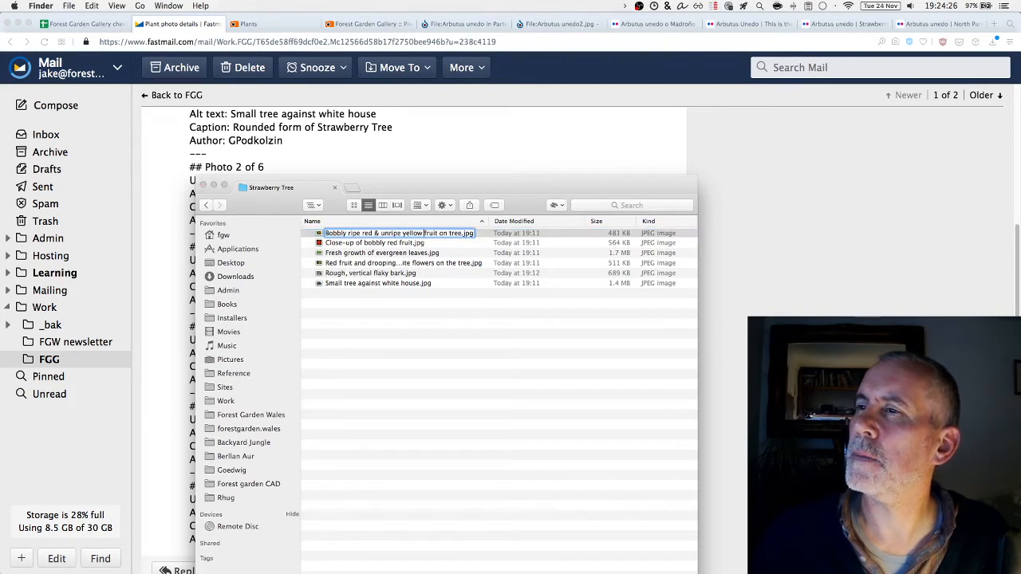
key(BackSpace)
text(and)
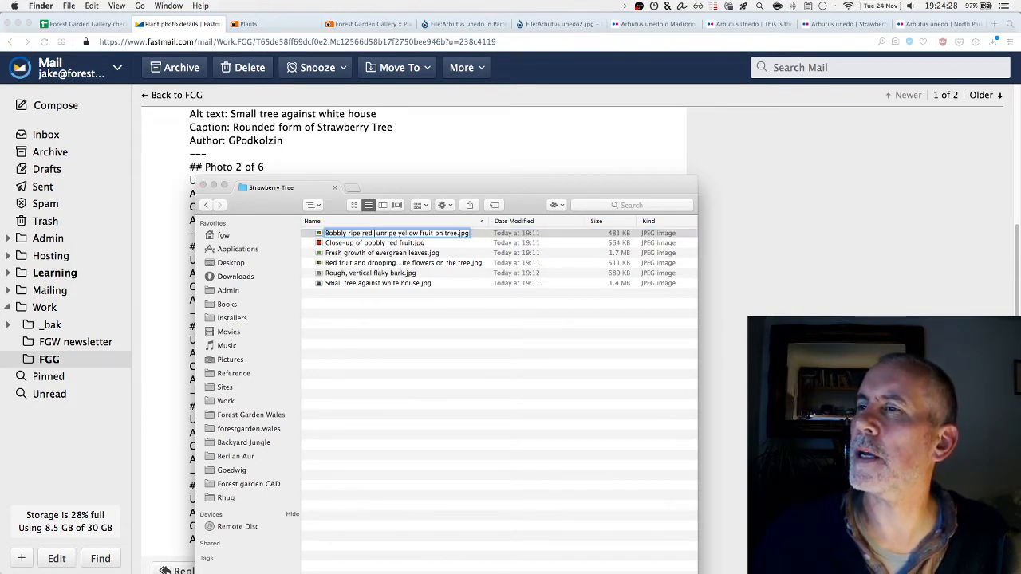
key(Return)
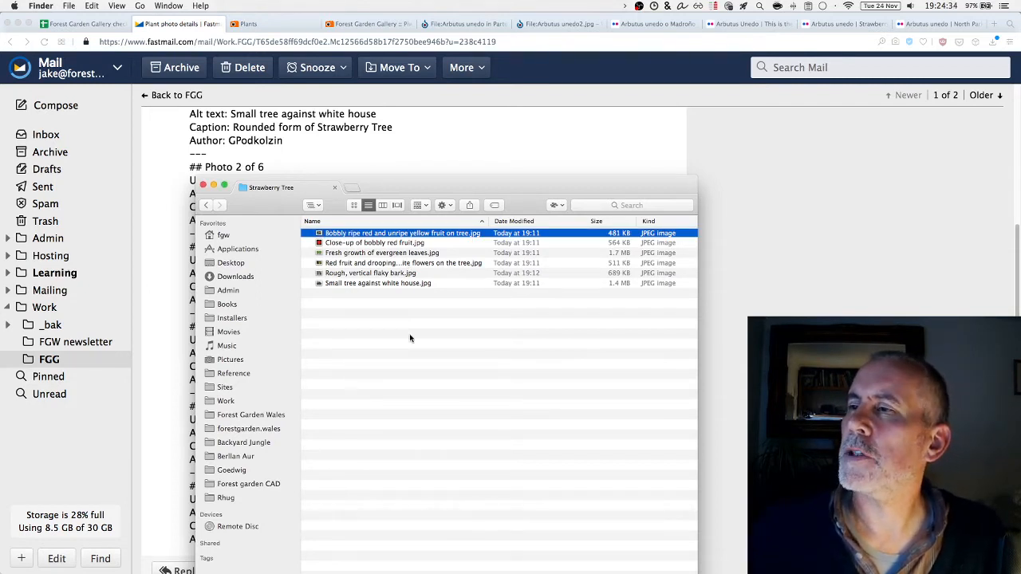
key(super+a)
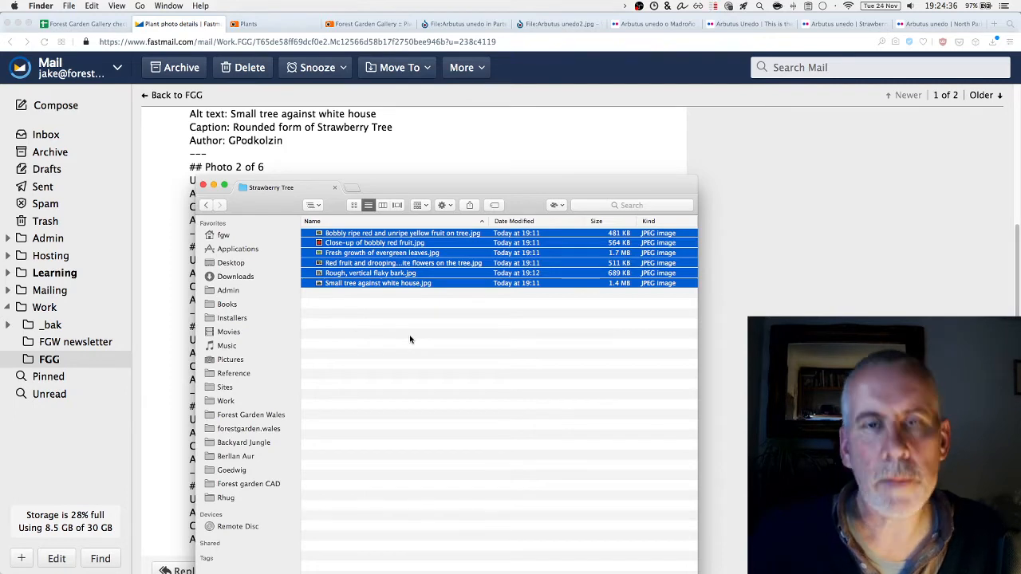
Open the six photos in Pixelmator; resize Small tree against white house to 1400 × 1050 and save
key(super+o)
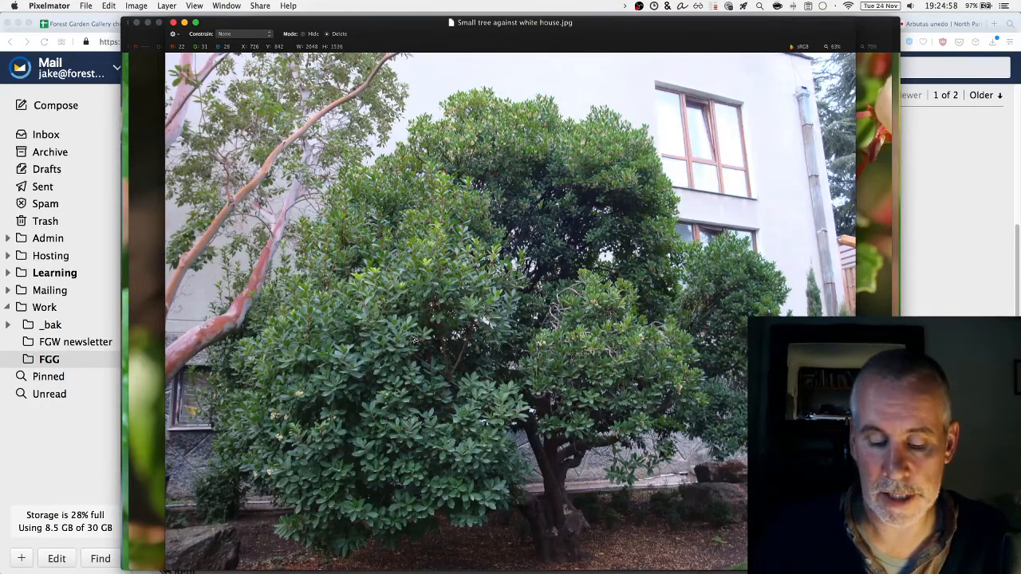
key(alt+super+i)
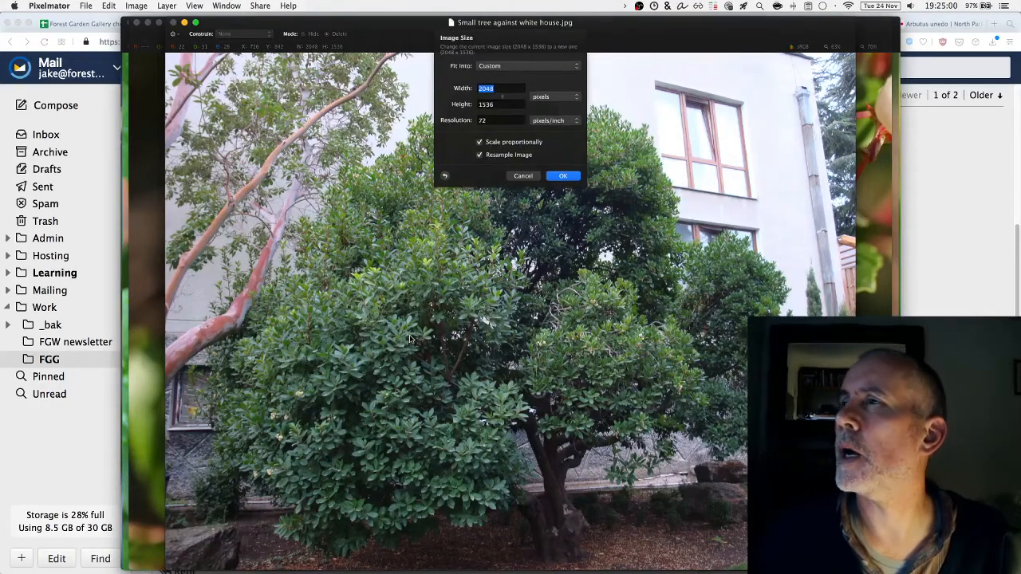
text(1440)
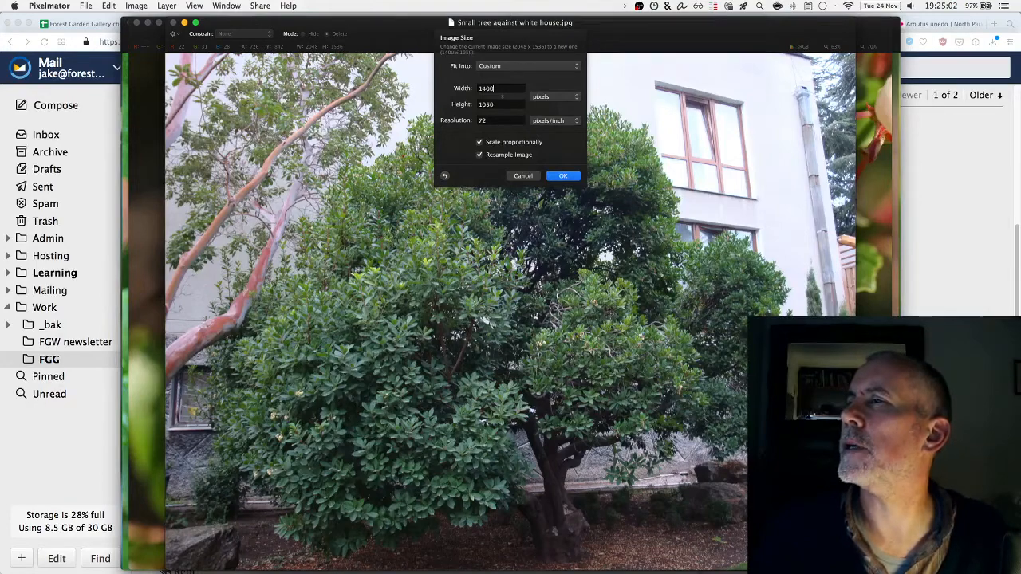
key(Return)
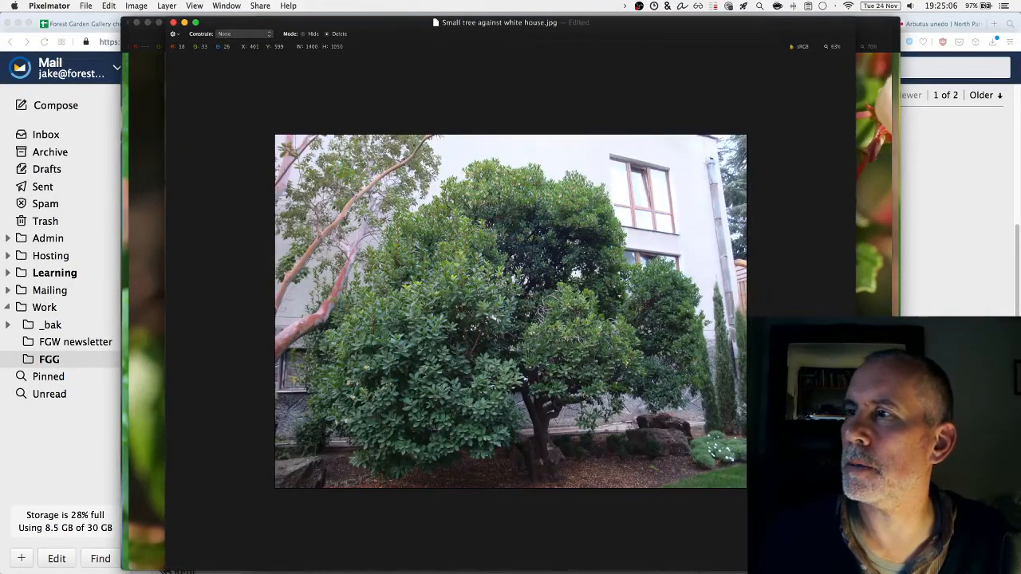
key(super+s)
key(super+s)
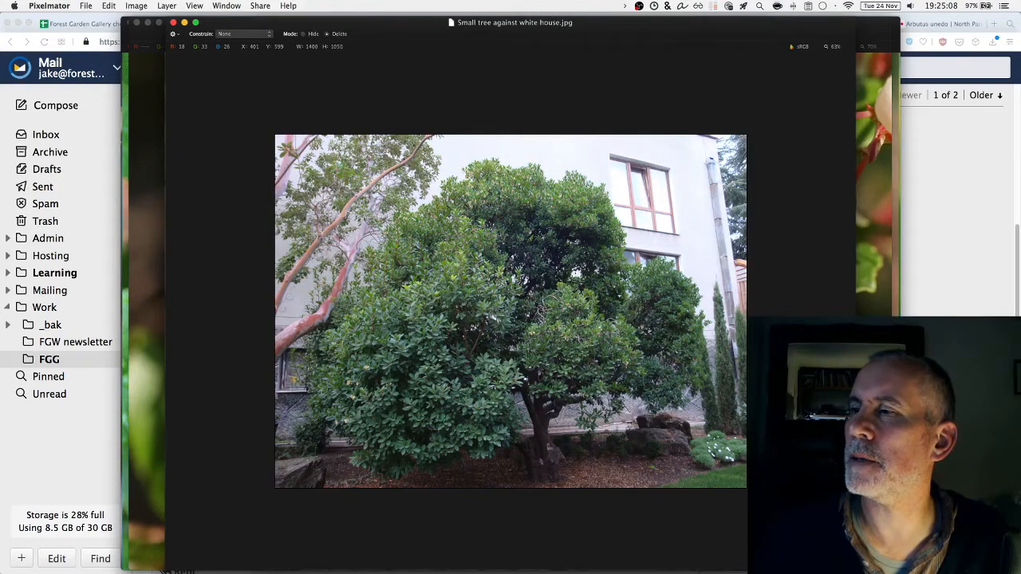
key(super+w)
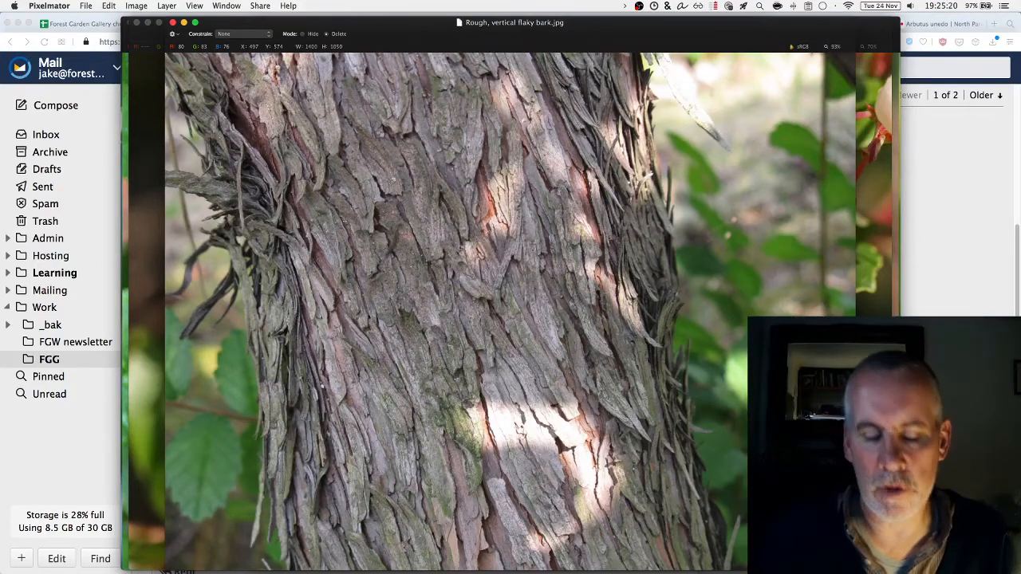
Check the bark, flowers and leaves photos' sizes and close them unchanged
key(super+alt+i)
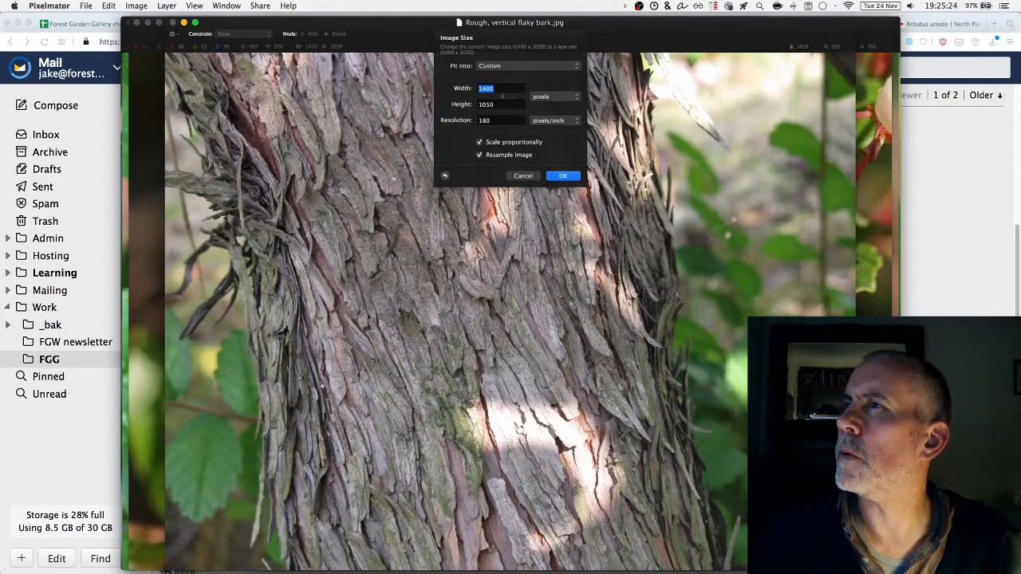
key(Escape)
key(super+w)
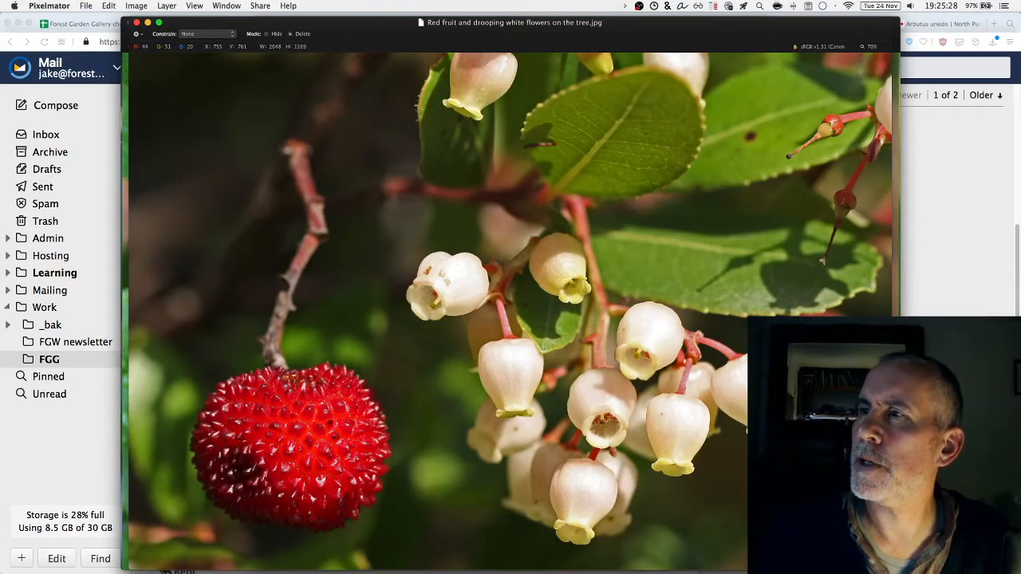
key(super+alt+i)
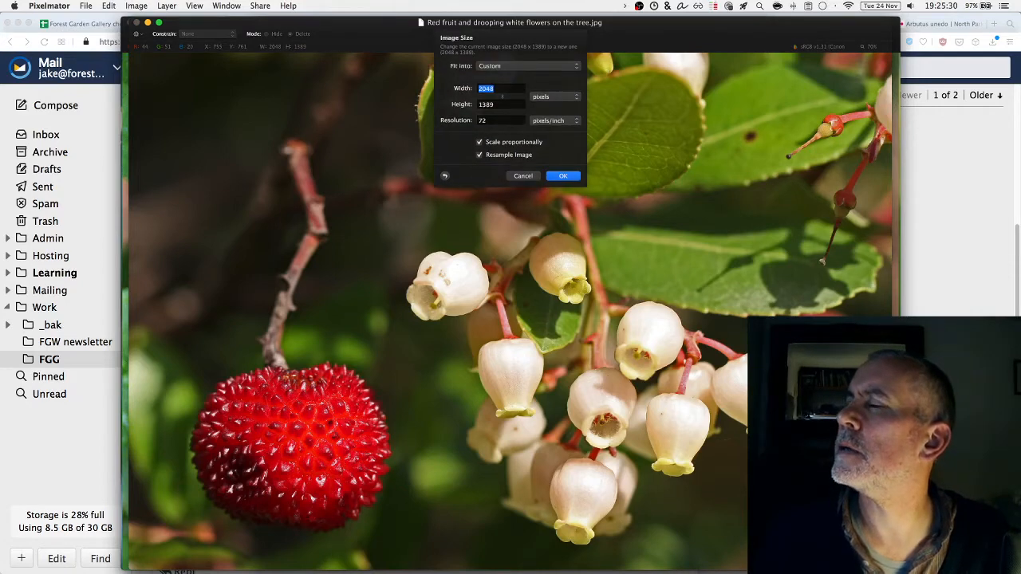
key(Return)
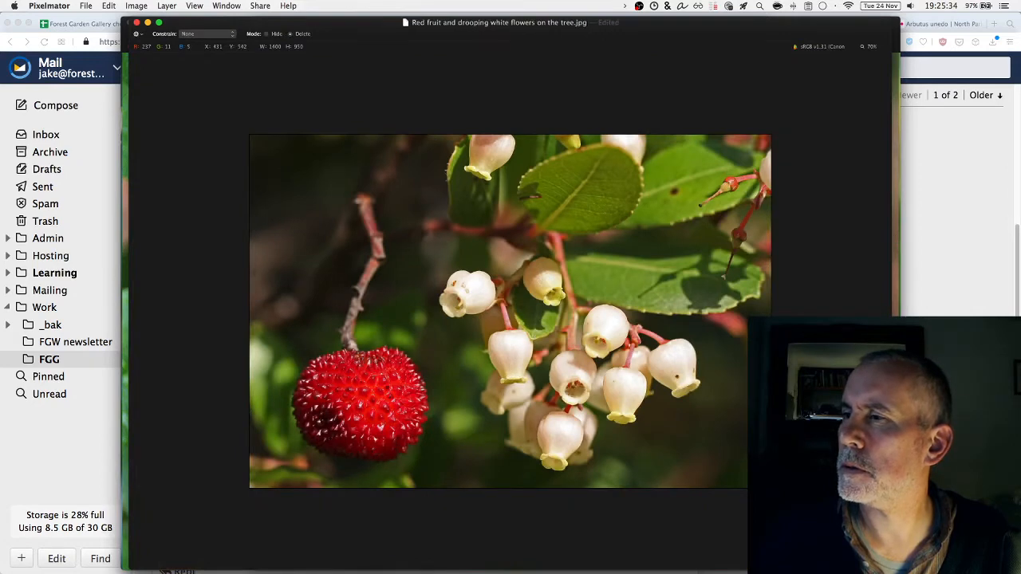
key(super+z)
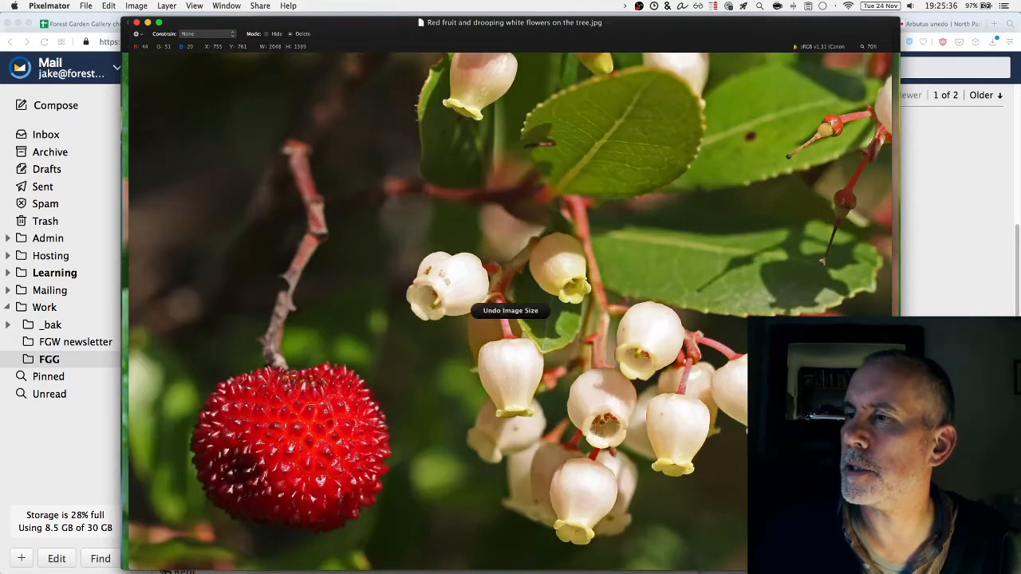
key(super+w)
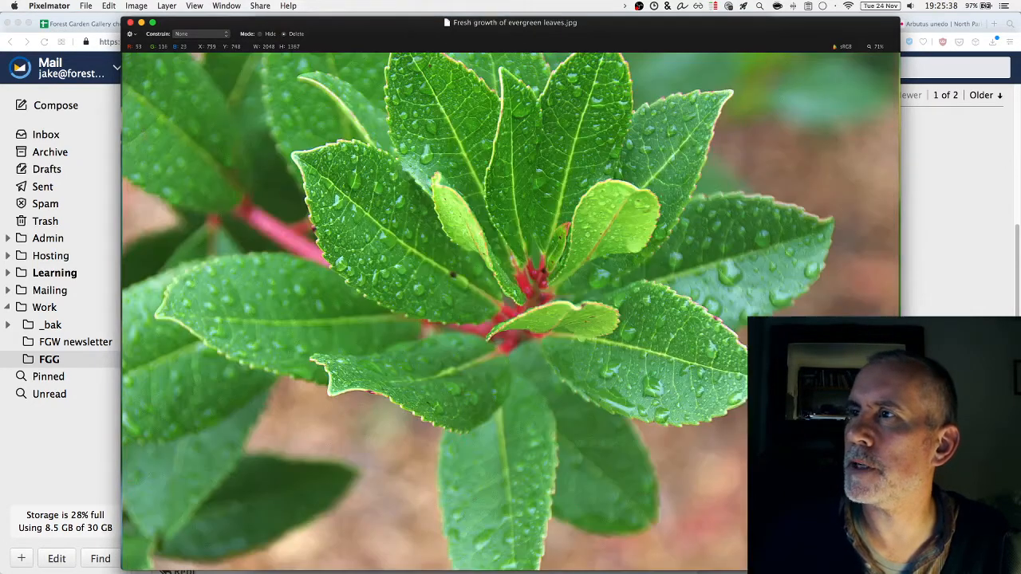
key(alt+super+i)
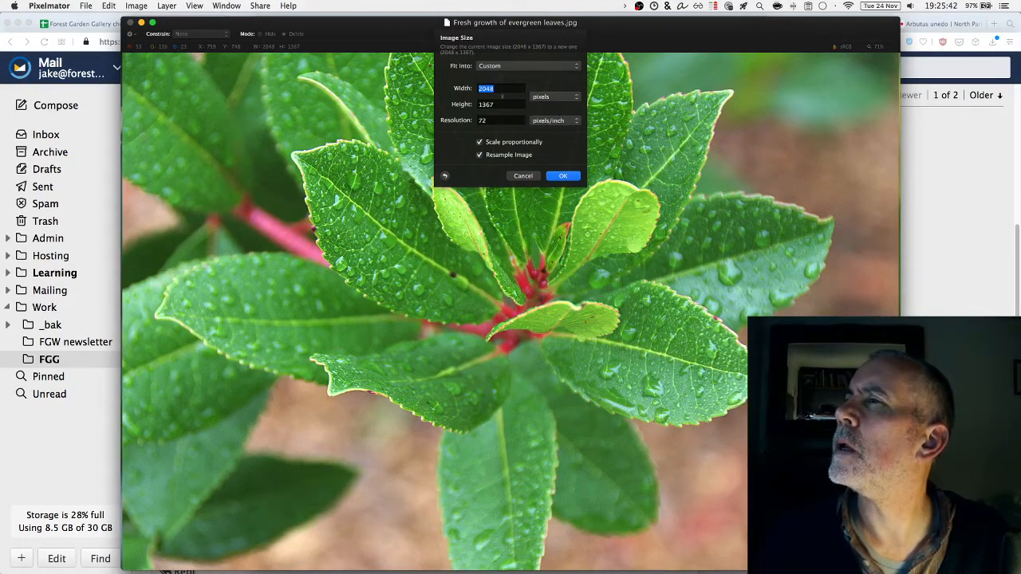
key(Return)
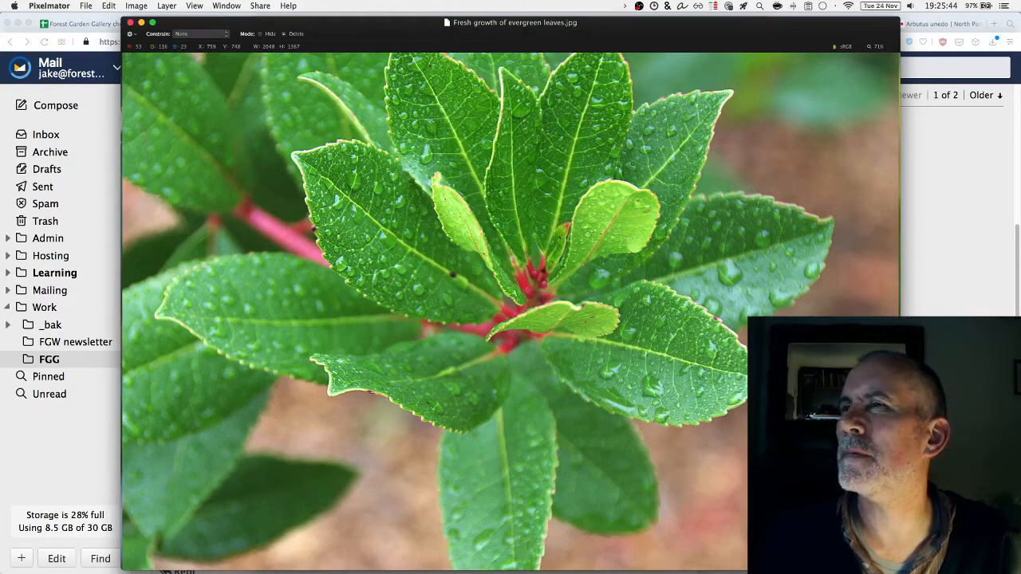
key(super+w)
Resize the red-fruit close-up to 1400 × 1400 and the ripe-and-unripe fruit photo to 1400 × 930, saving both
key(super+alt+i)
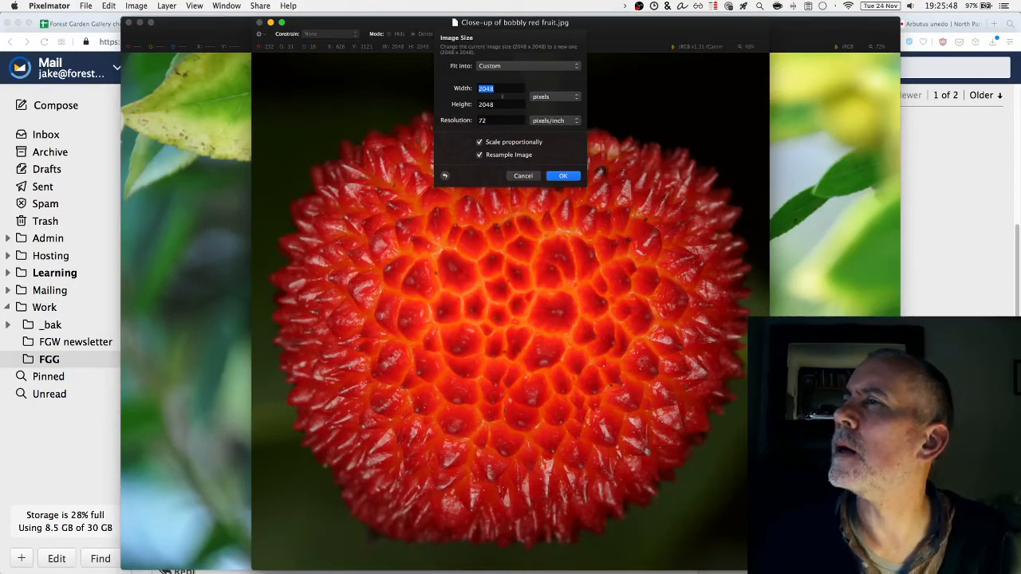
text(1)
text(3)
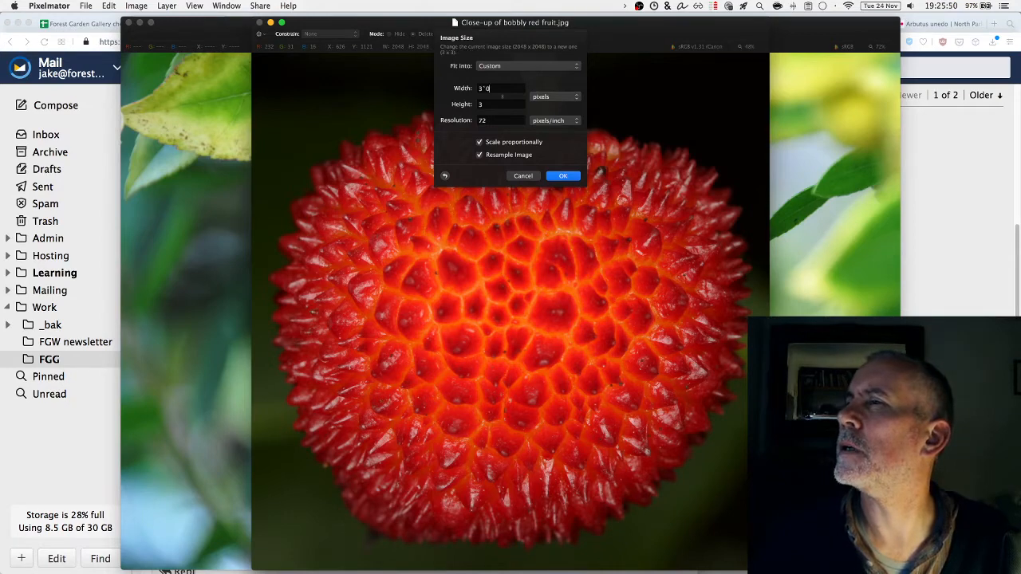
text(400)
key(Tab)
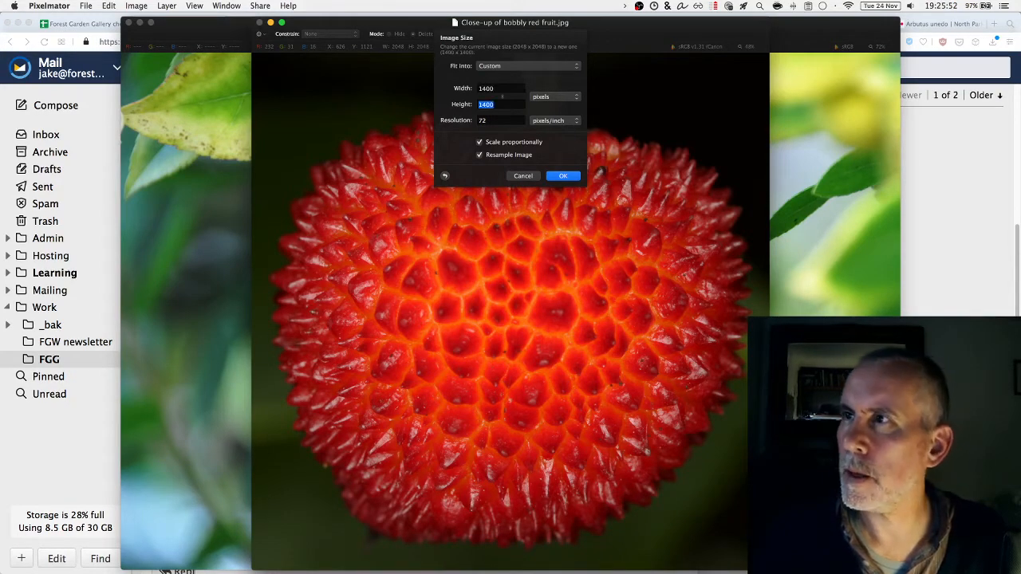
key(Return)
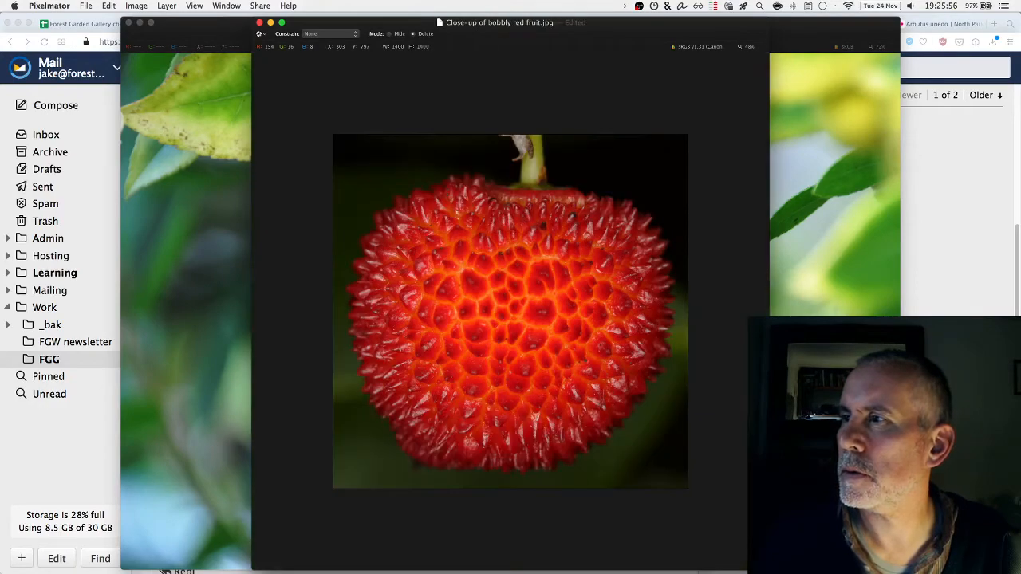
key(super+s)
key(super+w)
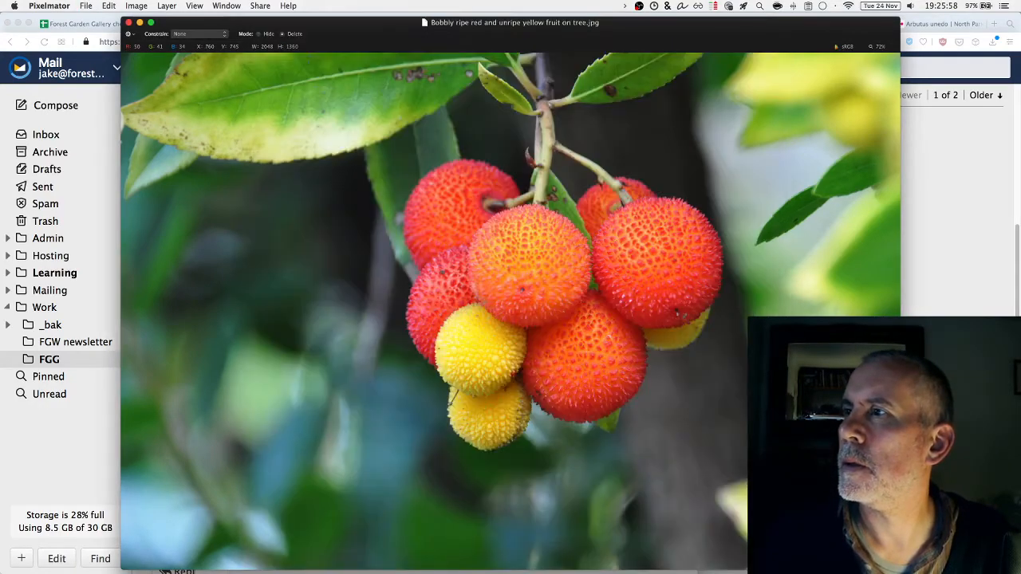
key(alt+super+i)
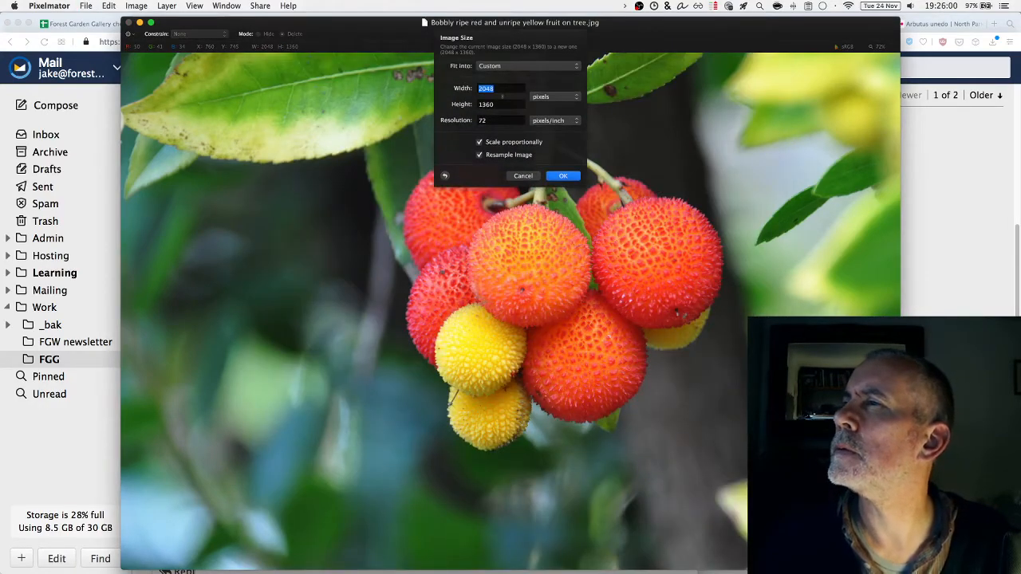
text(1000)
key(Return)
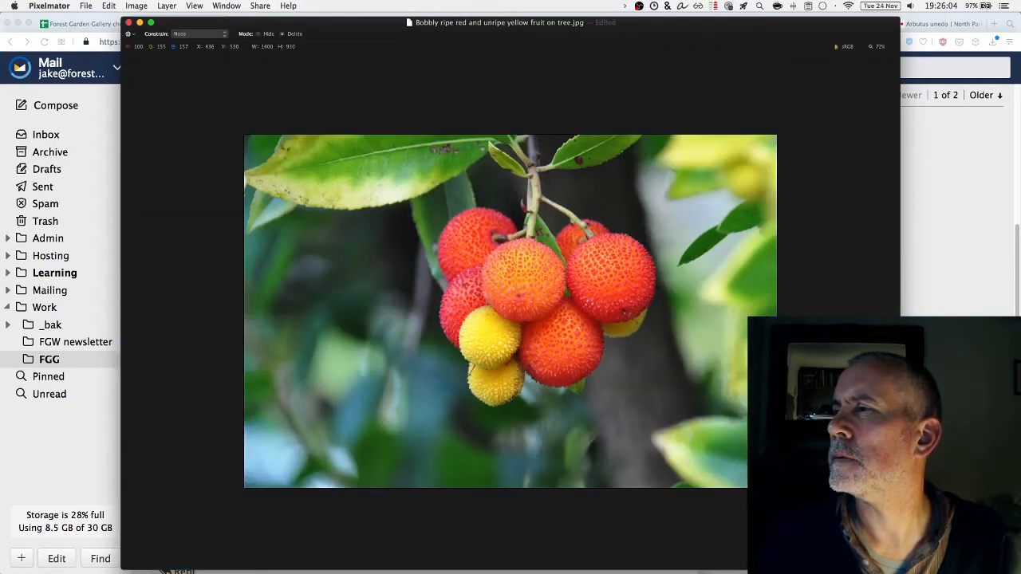
key(super+s)
key(super+w)
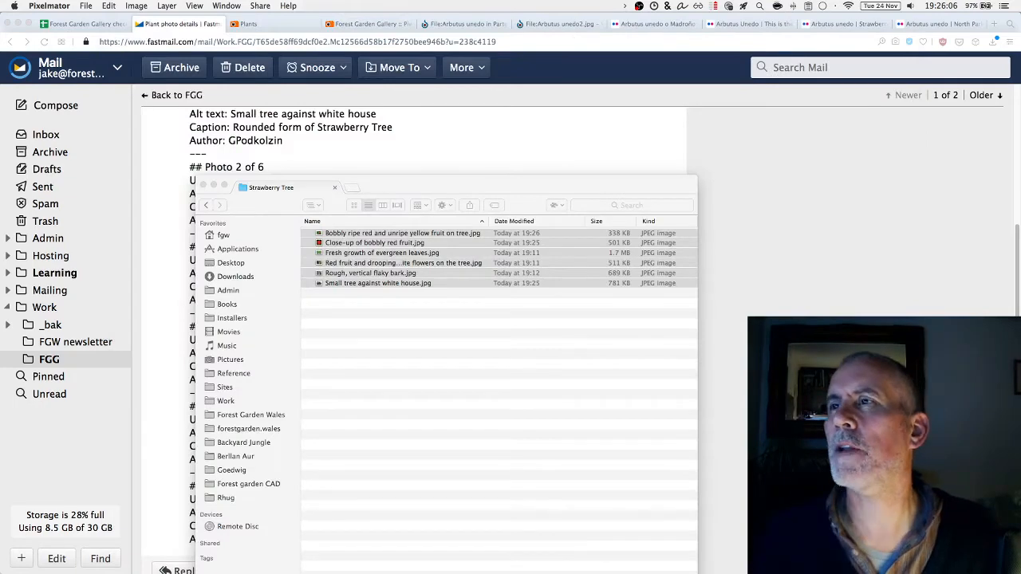
Upload all six photos from the Desktop's Strawberry Tree folder into the Strawberry Tree album
click(378, 29)
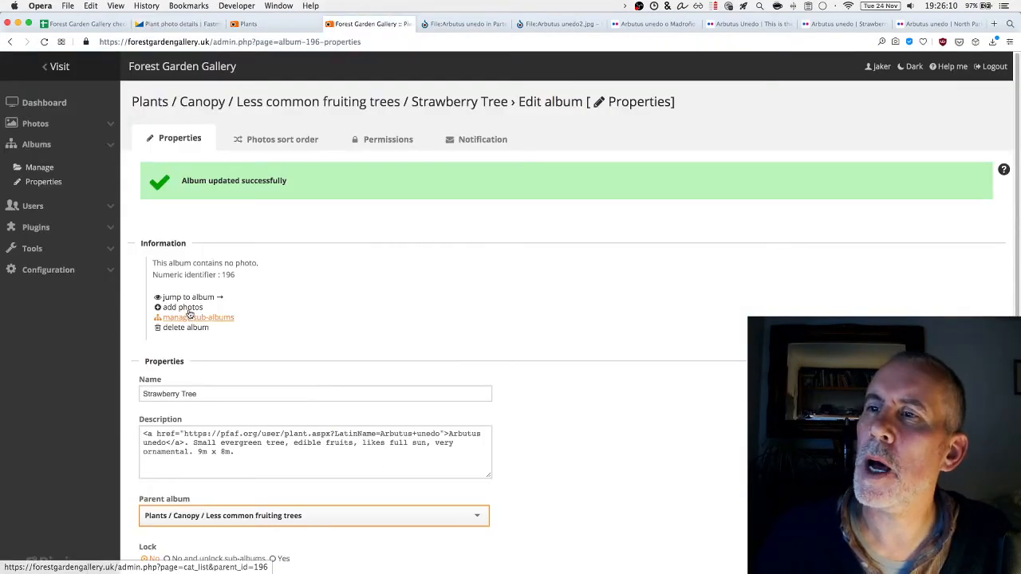
click(192, 308)
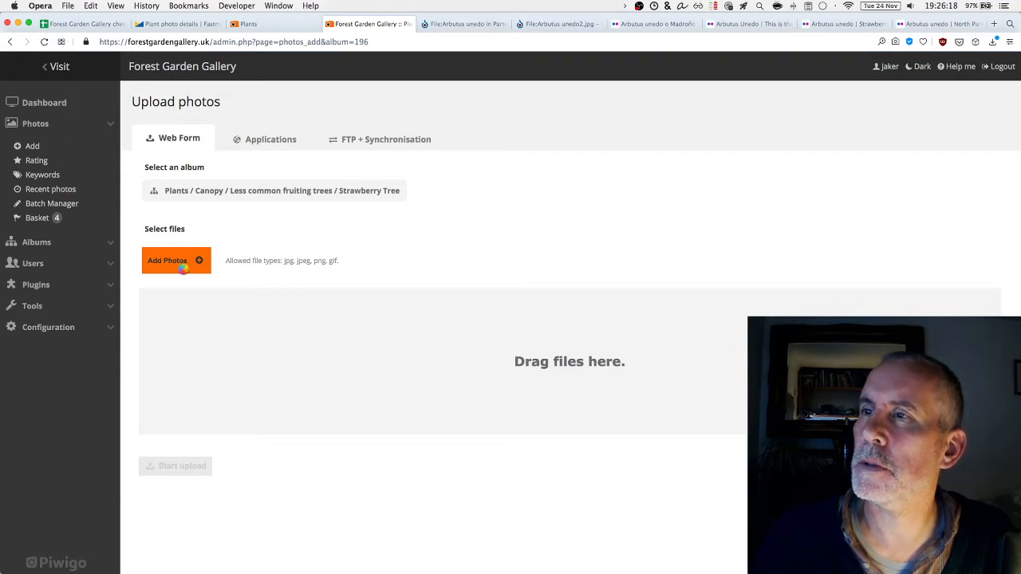
click(183, 271)
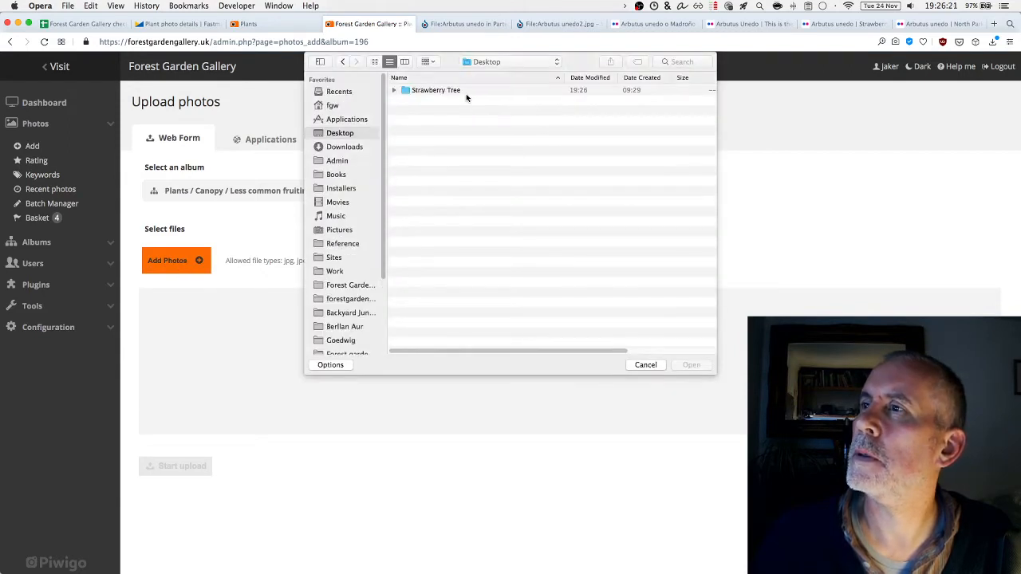
click(466, 92)
double_click(468, 95)
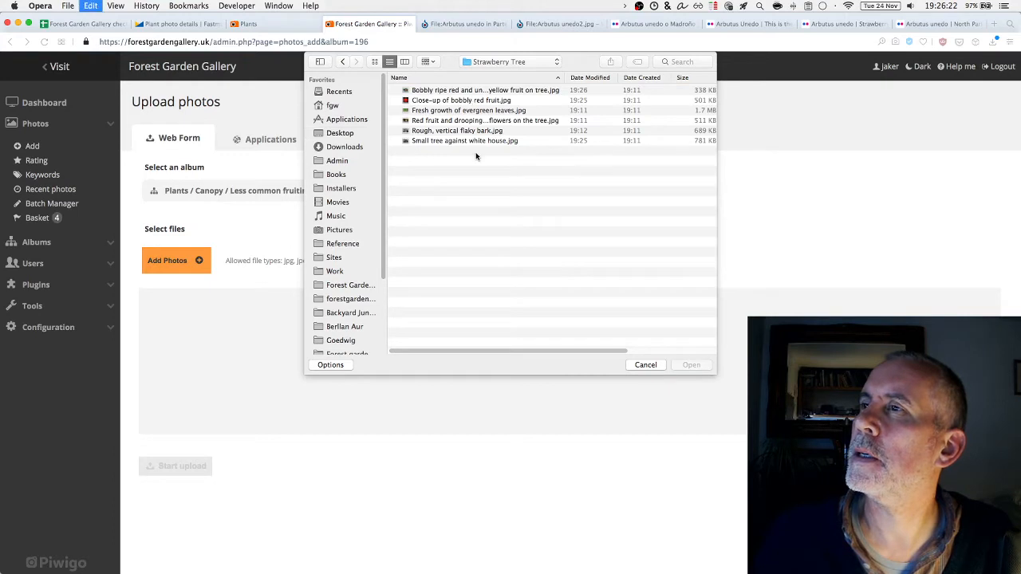
key(super+a)
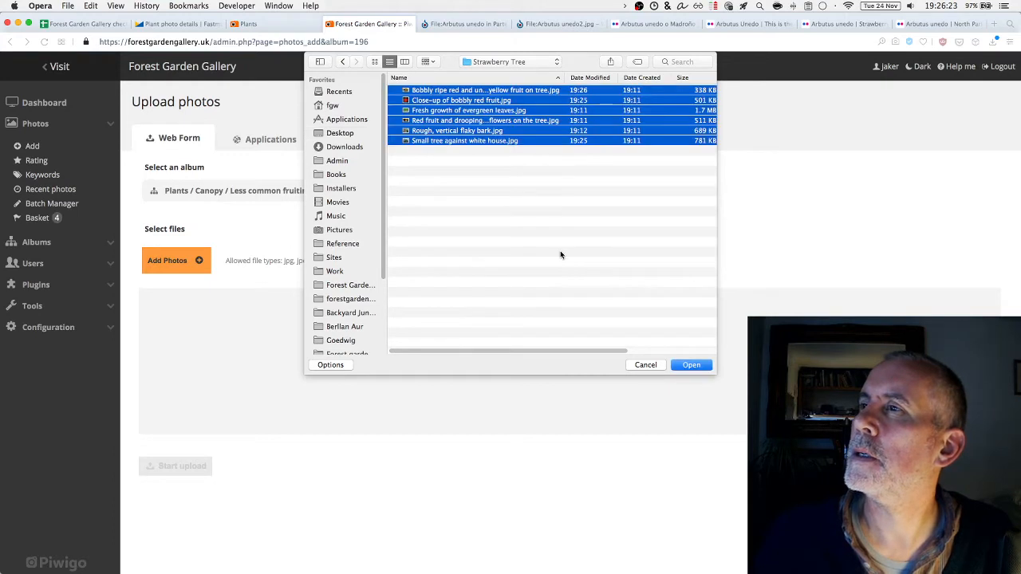
click(691, 366)
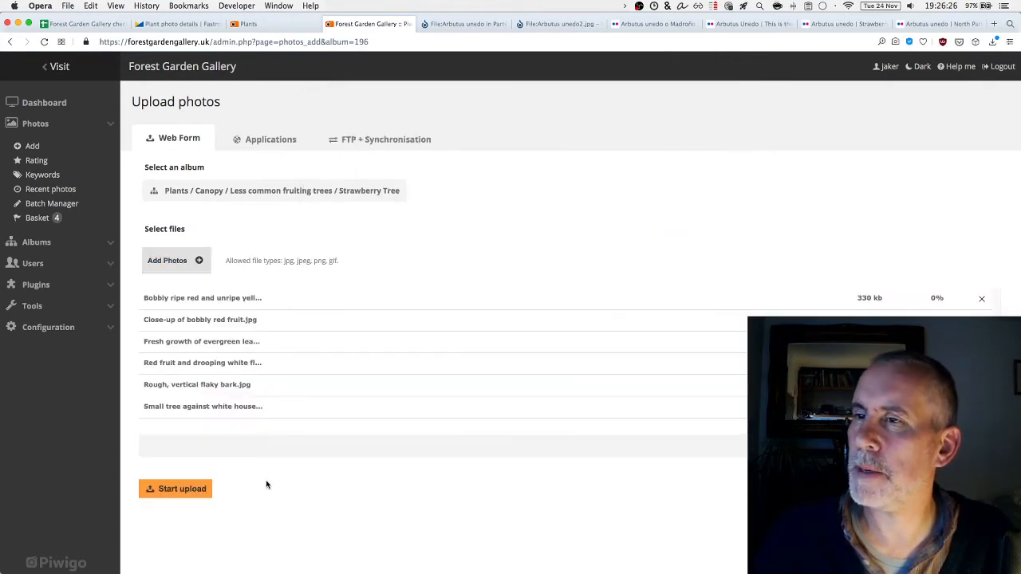
click(184, 489)
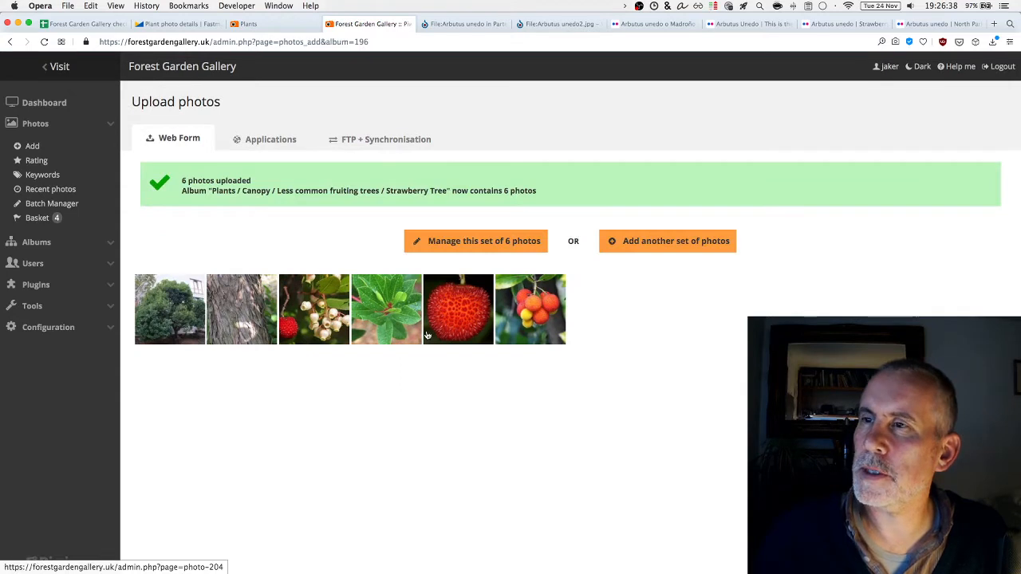
Open the edit page of the 'Small tree against white house' photo and close the browser tabs to its right
click(482, 242)
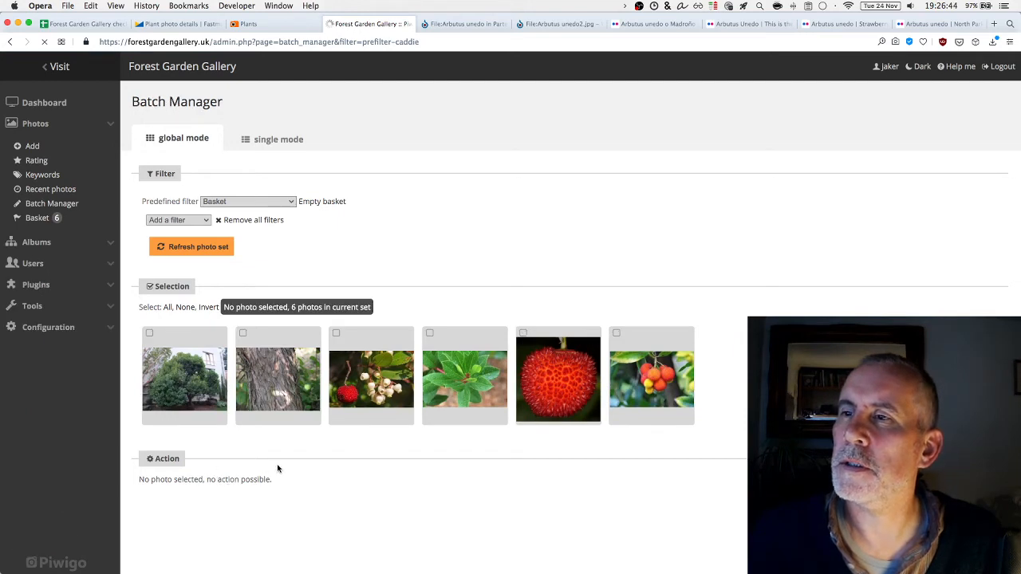
mouse_move(206, 355)
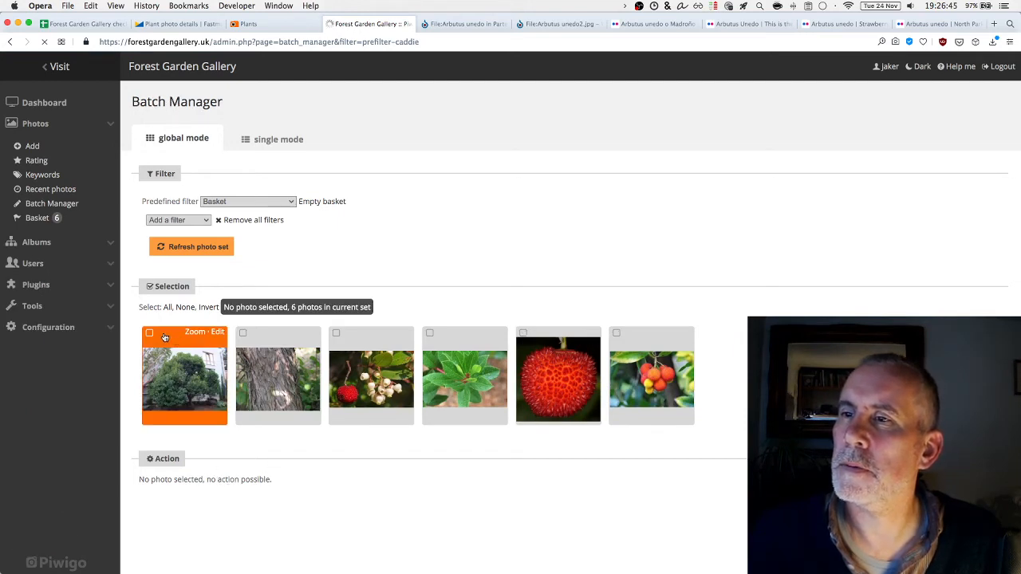
click(219, 333)
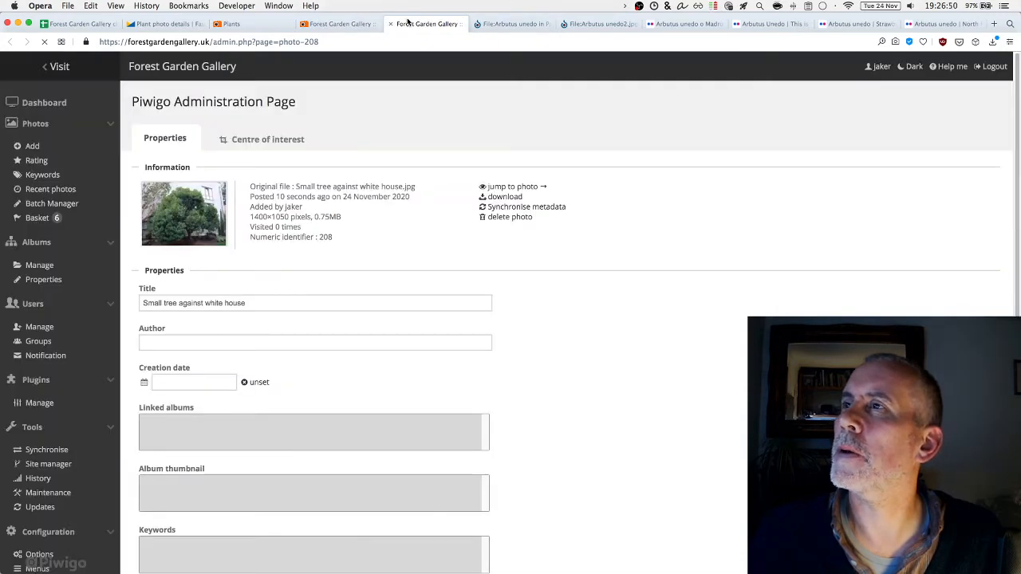
right_click(418, 25)
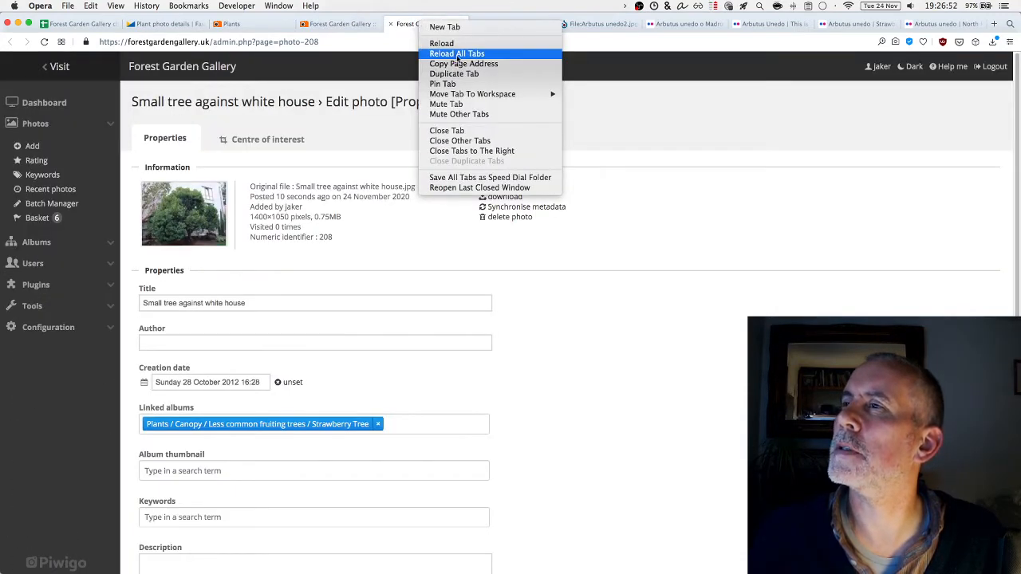
click(469, 151)
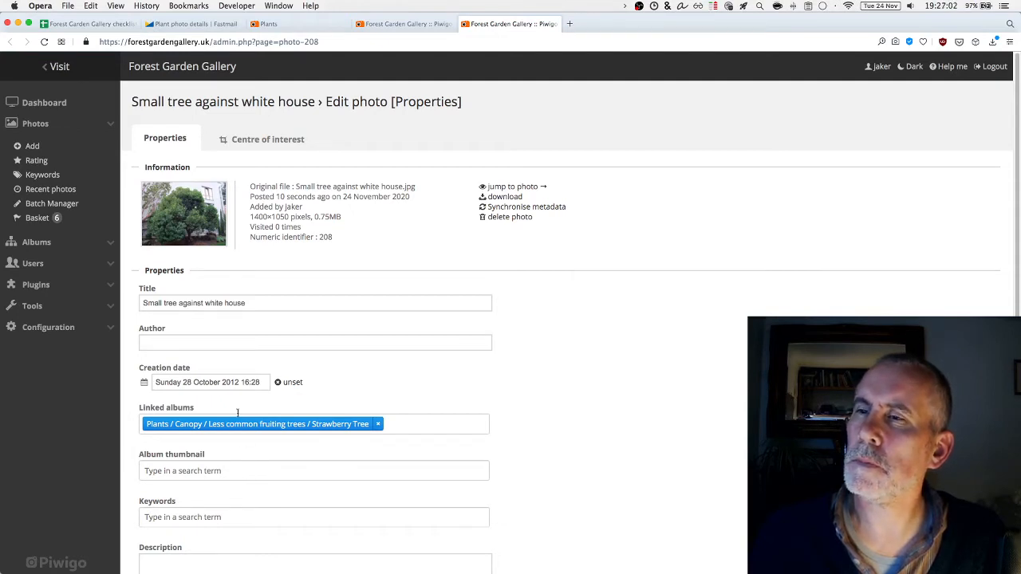
Copy the first photo's author name from the details email into the Author field
click(195, 23)
scroll(300, 254, up, 3)
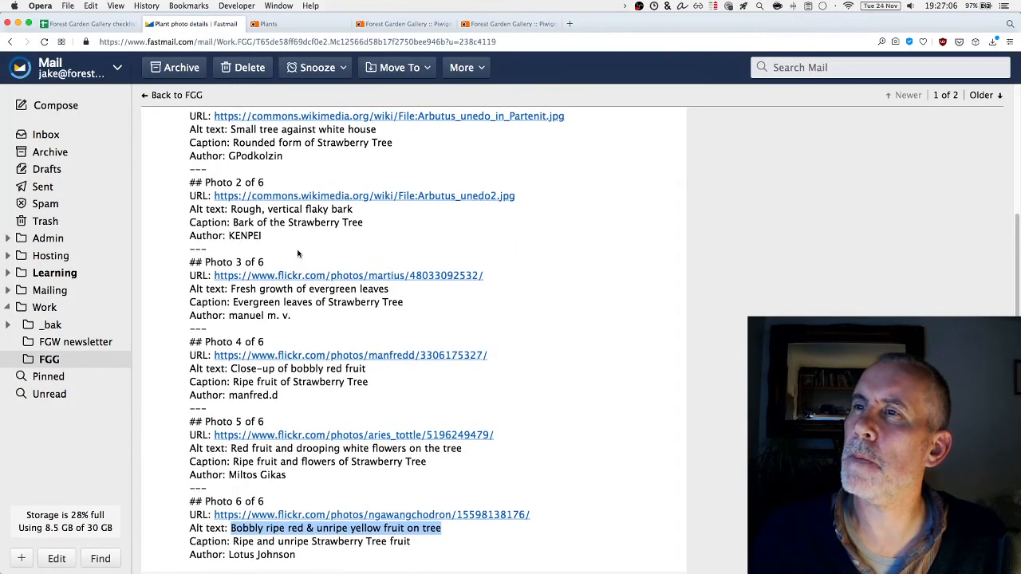
double_click(271, 186)
key(super+c)
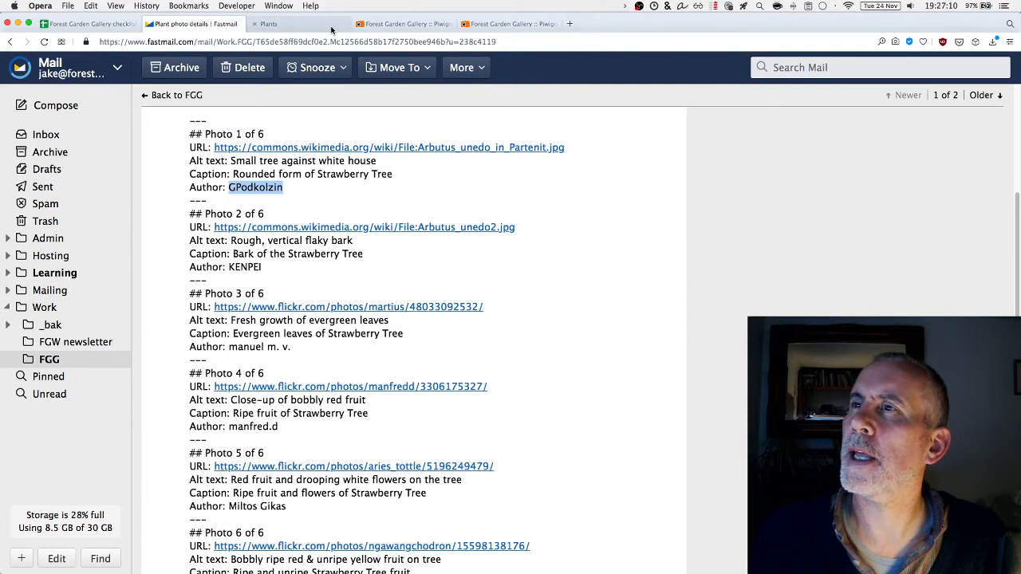
click(514, 24)
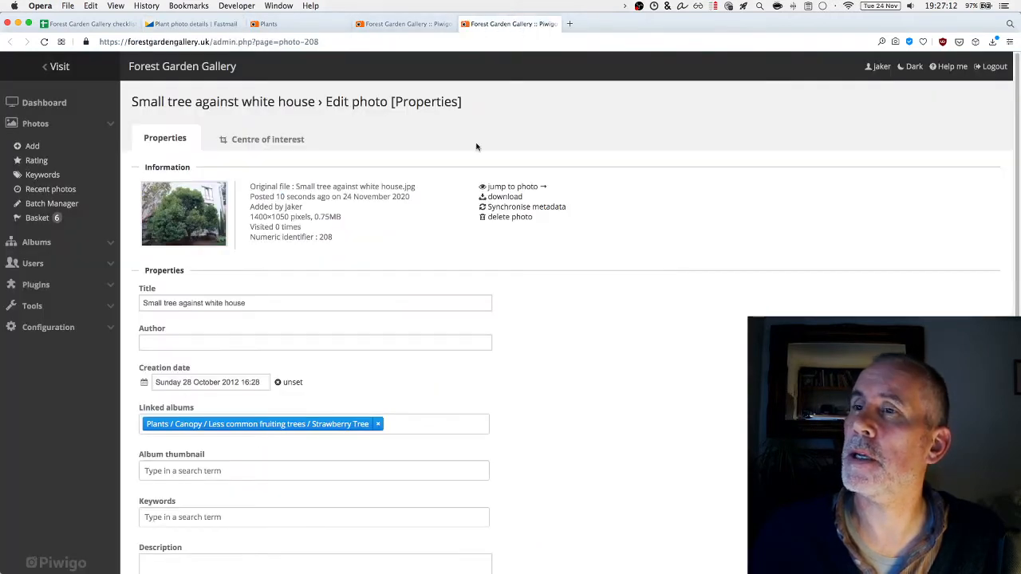
click(209, 345)
key(super+v)
Add the keywords tree, Strawberry Tree, Arbutus unedo and evergreen to the photo
scroll(183, 446, down, 1)
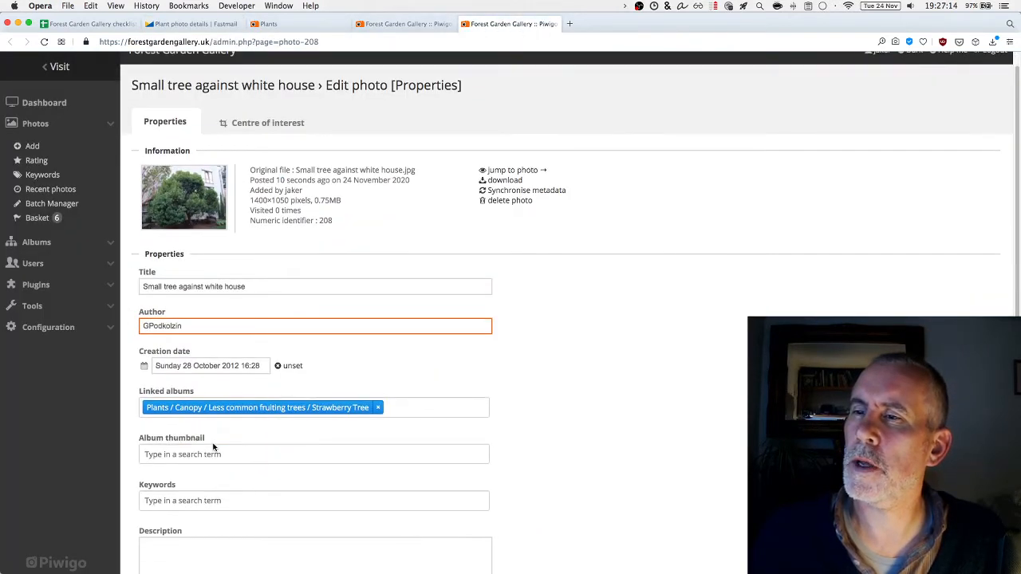
click(192, 501)
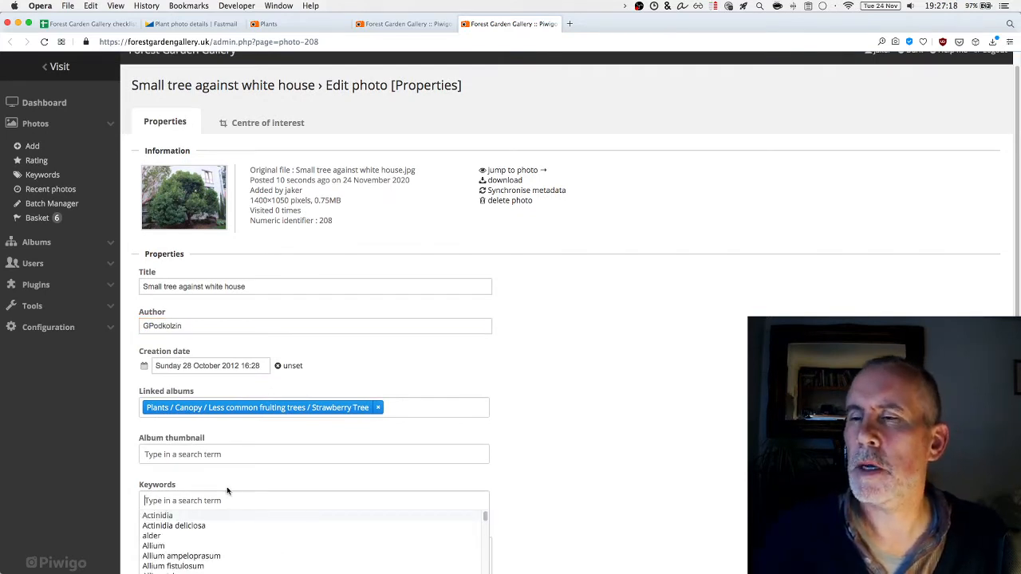
text(tree)
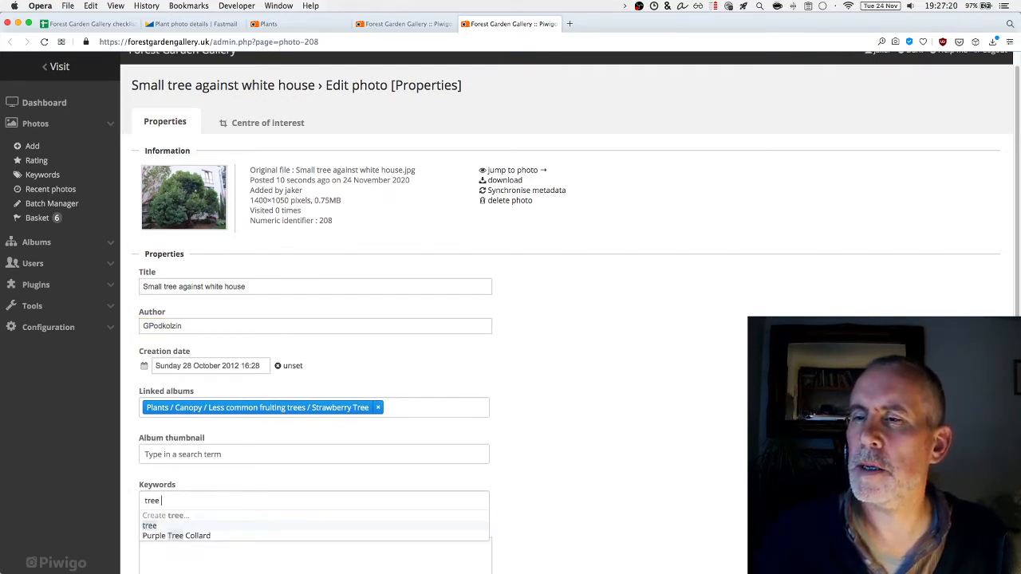
key(Return)
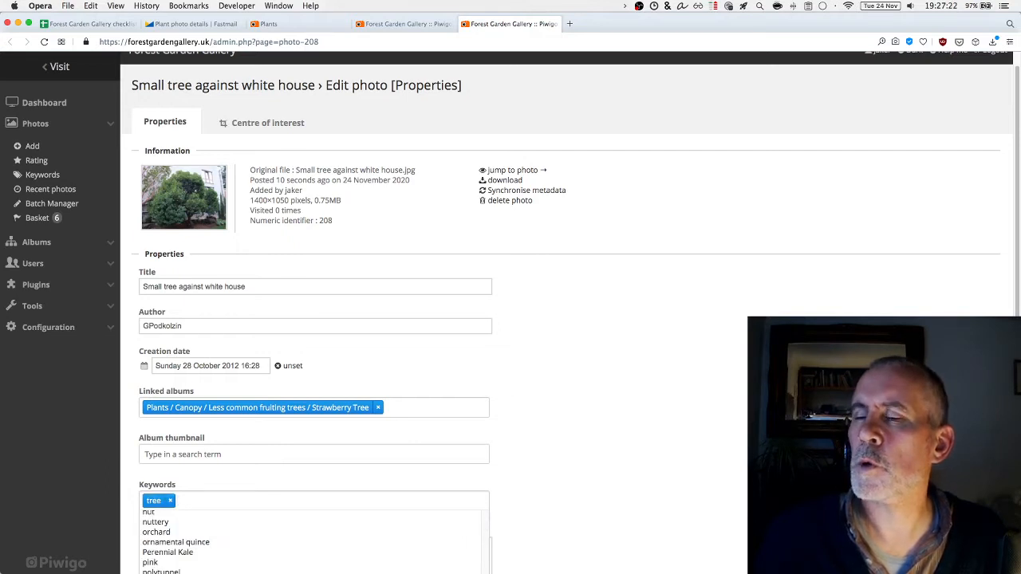
text(Strawberry Tree)
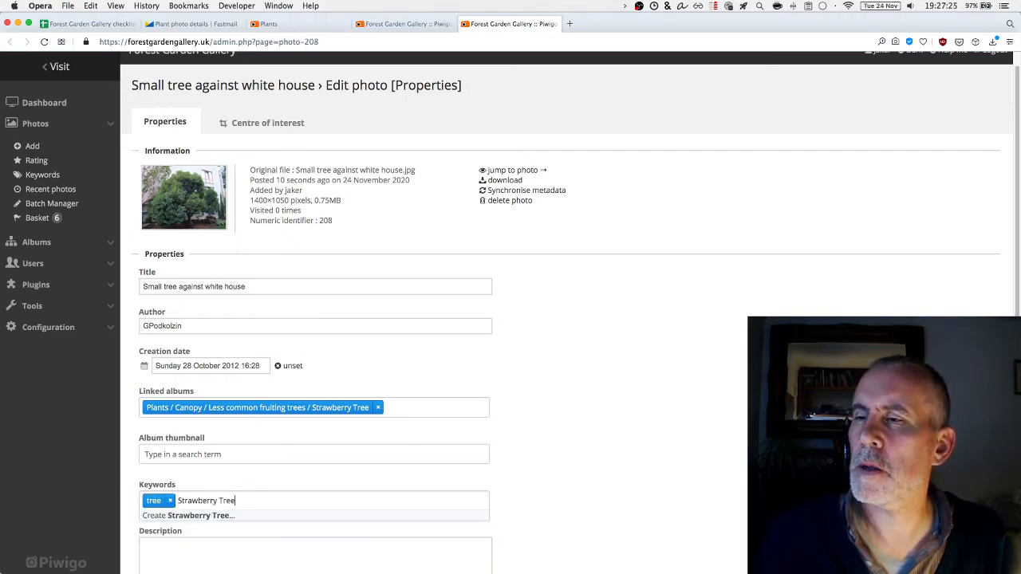
key(Return)
text(Ar)
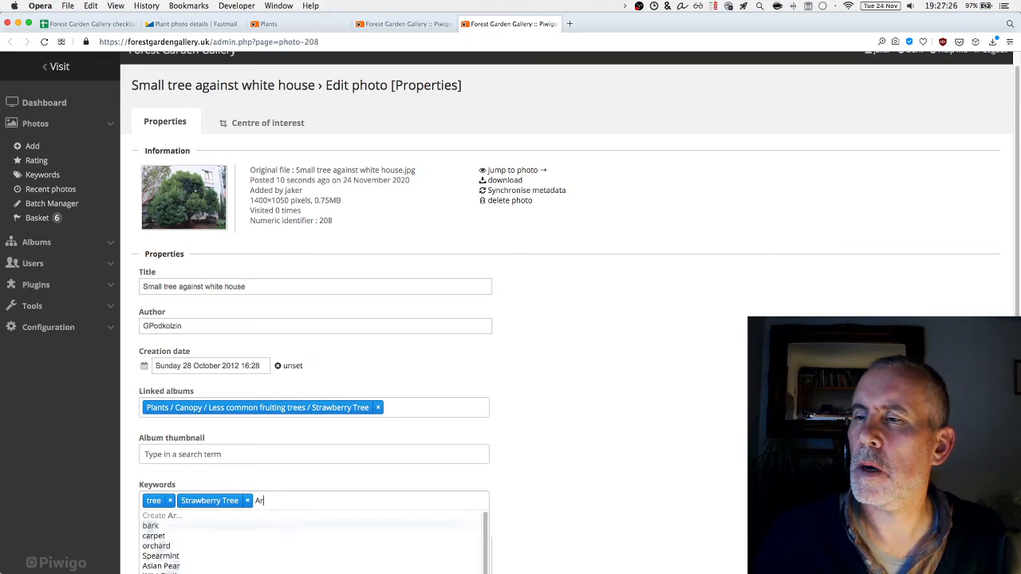
text(ubbutus unedo)
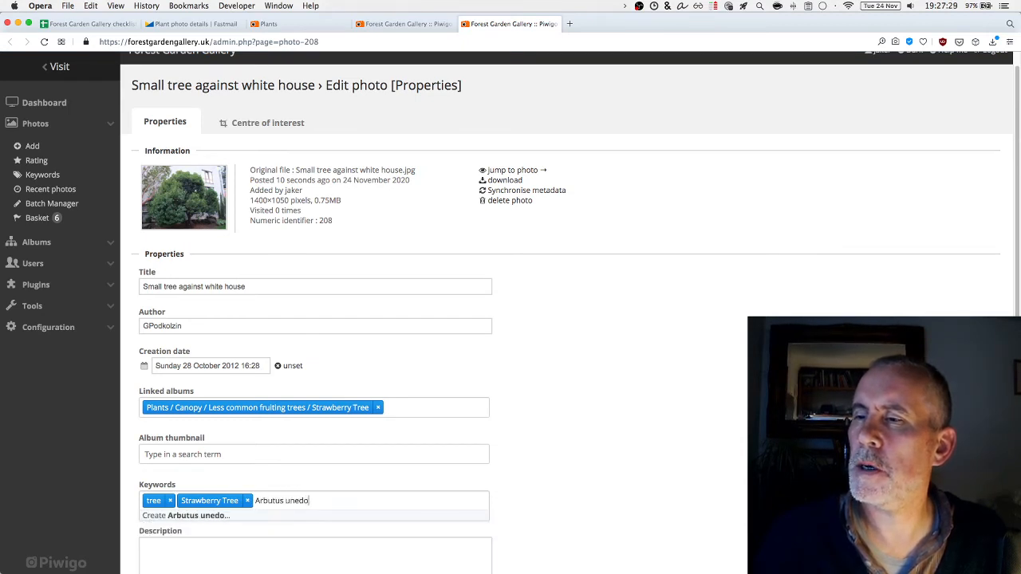
key(Return)
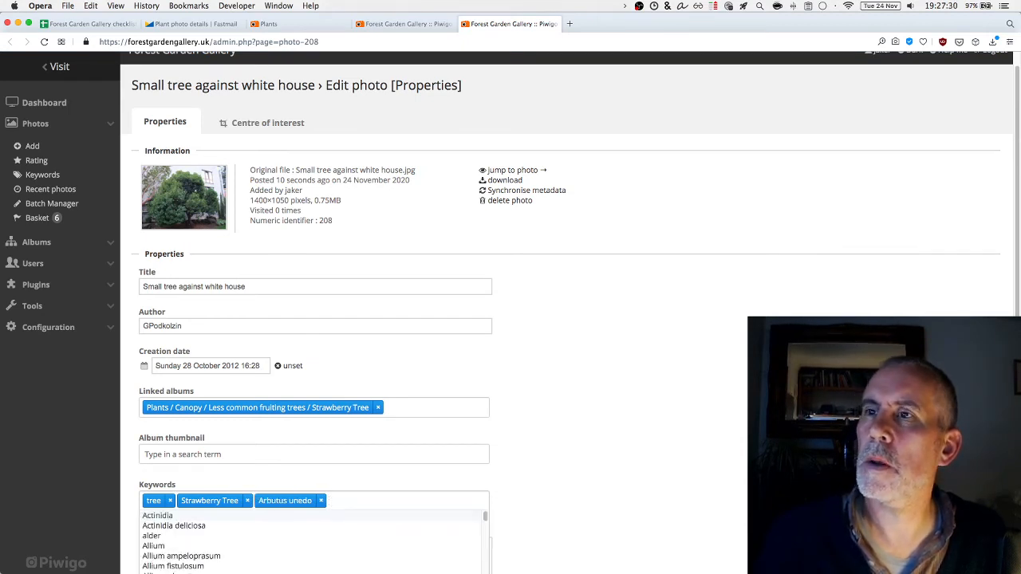
text(ever)
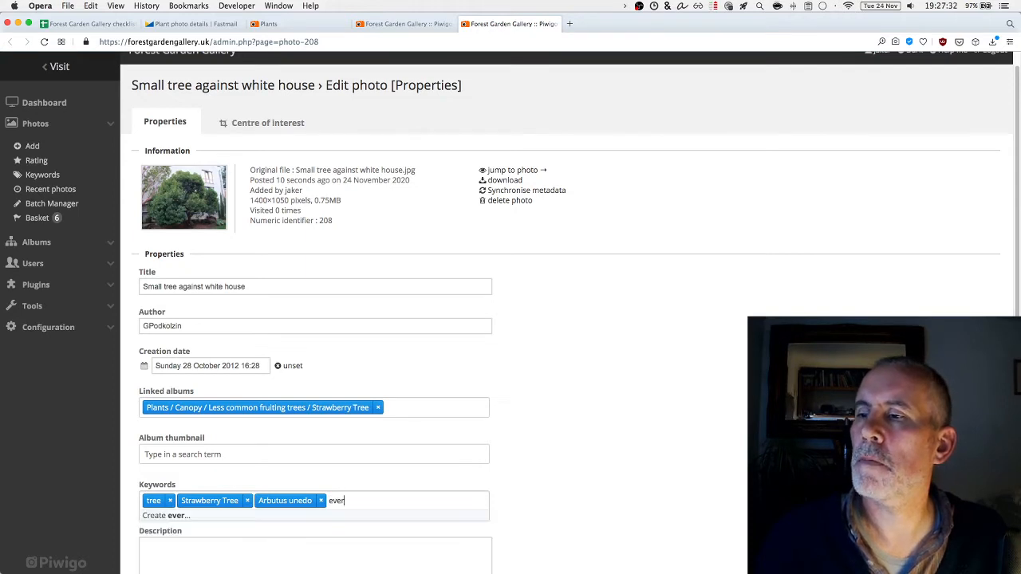
text(green)
key(Return)
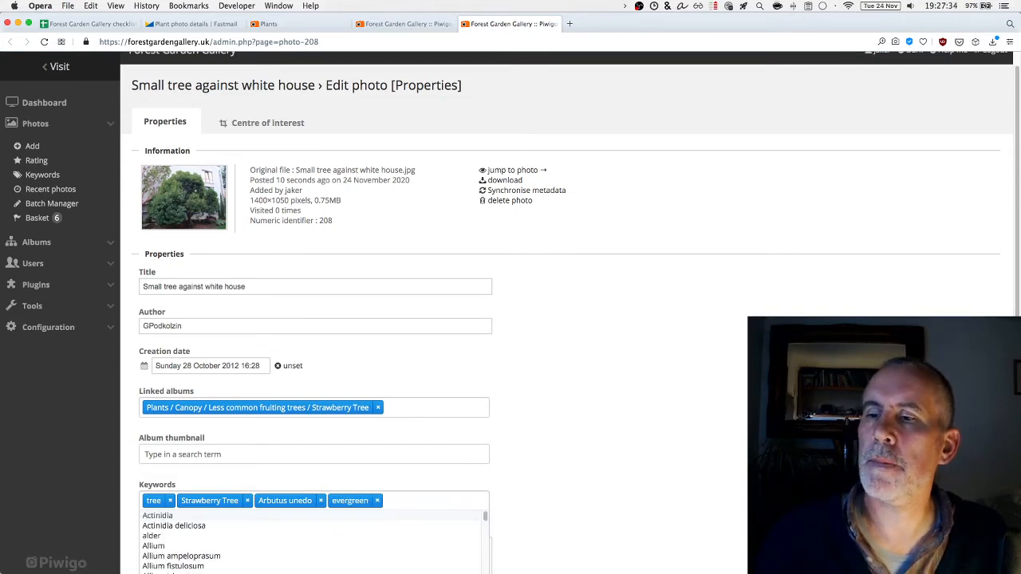
click(583, 424)
scroll(583, 426, down, 1)
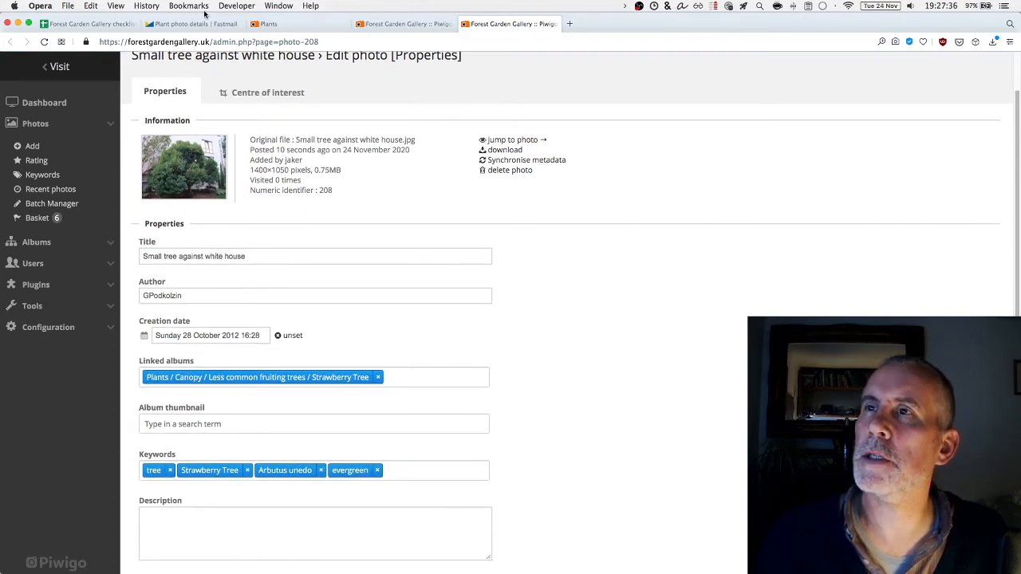
Paste the caption 'Rounded form of Strawberry Tree.' into the description, followed by 'Original file:'
click(196, 23)
click(330, 173)
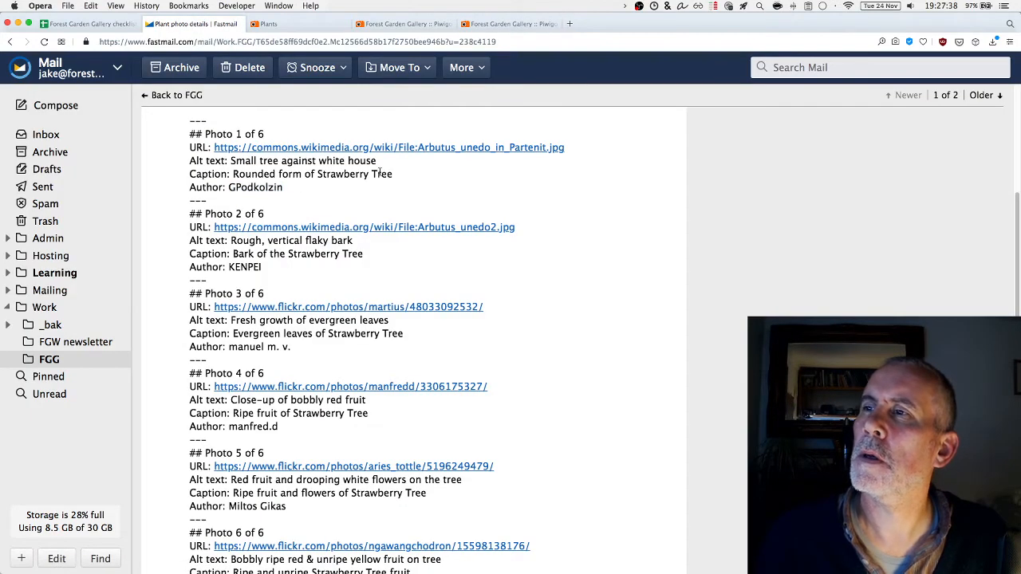
drag(404, 177, 236, 175)
key(super+c)
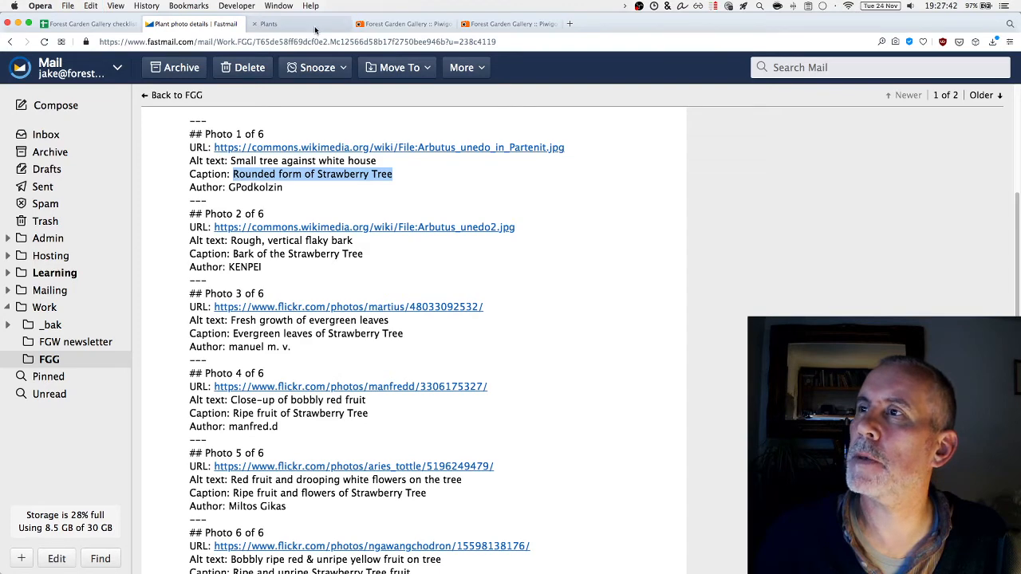
click(505, 23)
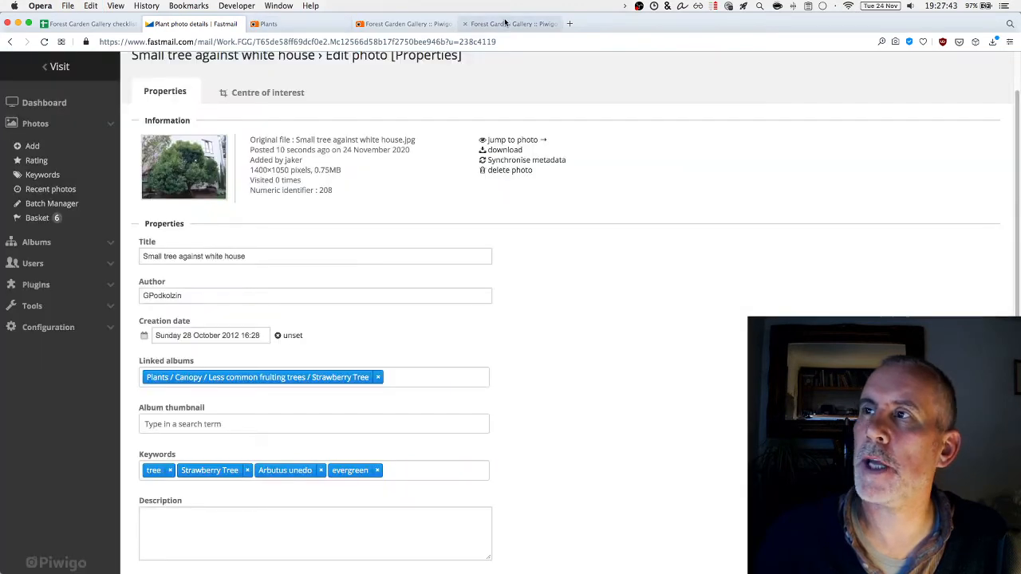
click(215, 512)
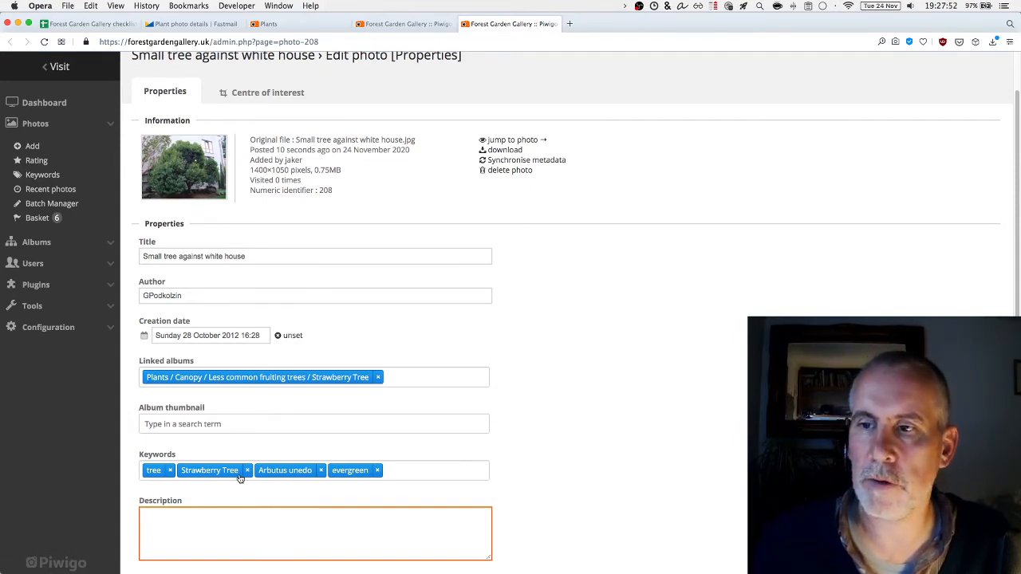
key(super+v)
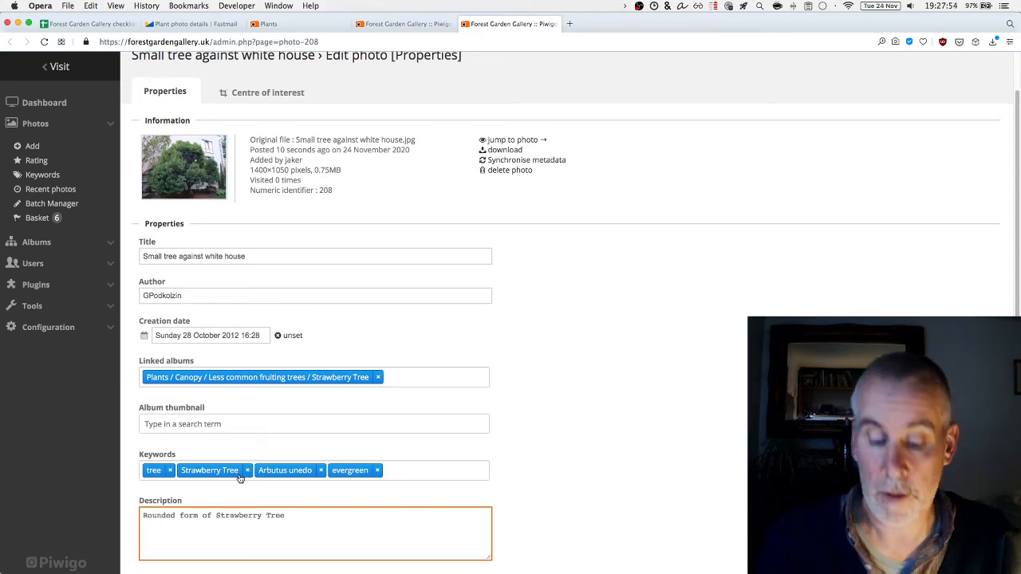
text(.)
scroll(718, 447, down, 2)
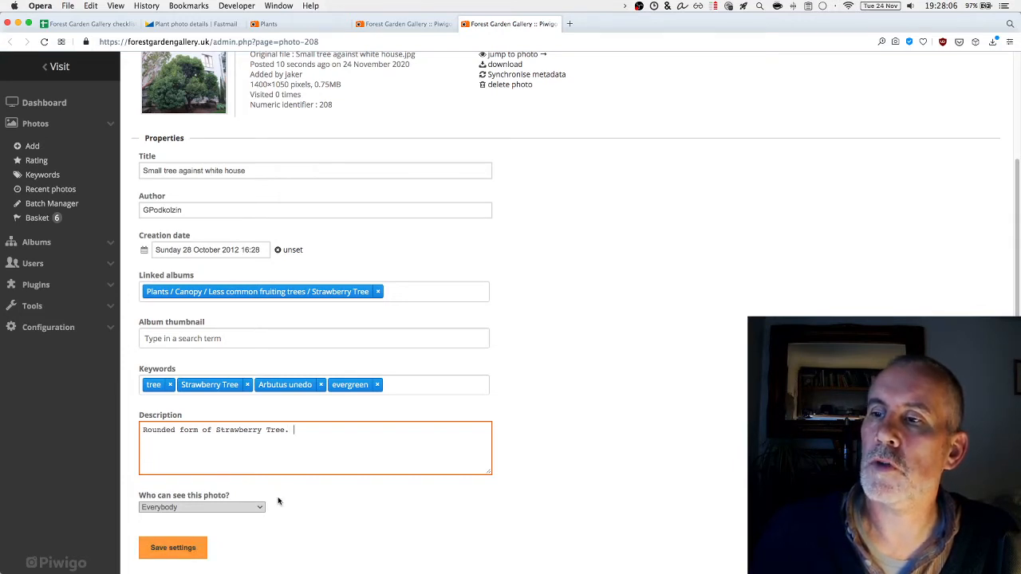
text(Original file: <a href=""></a>)
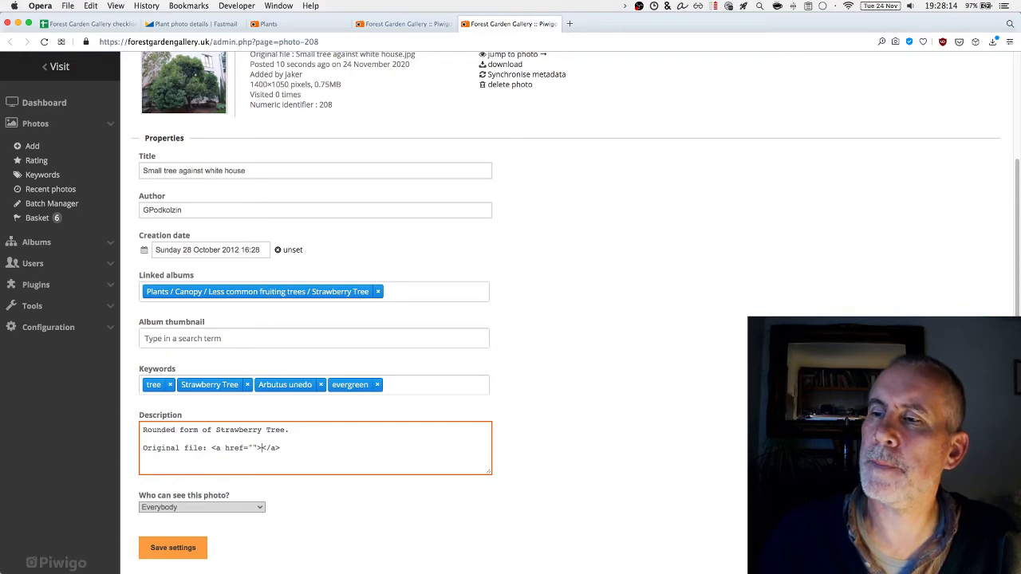
Insert the Photo 1 Wikimedia URL as link address and link text, then save the photo
key(ctrl+Tab)
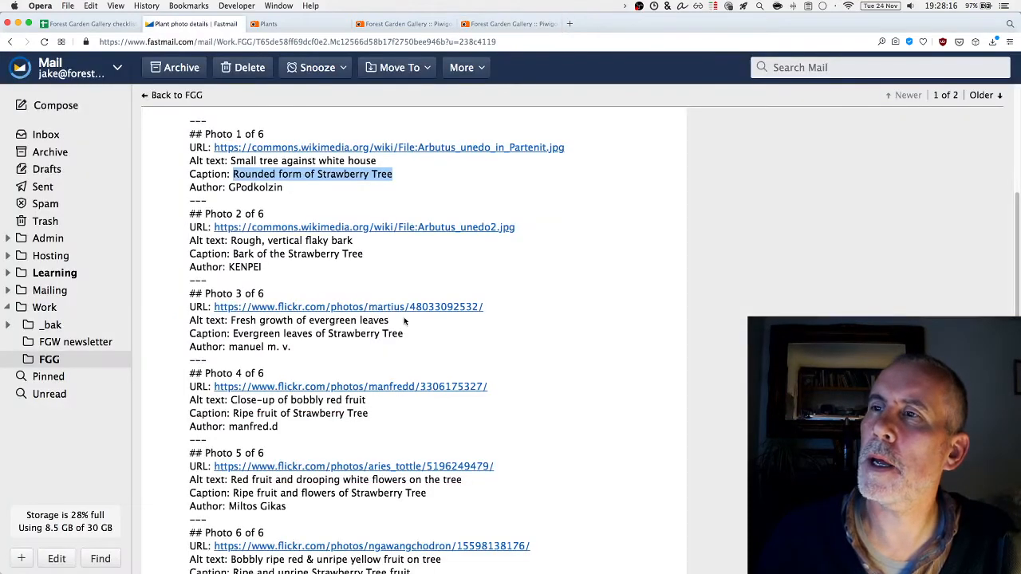
click(597, 166)
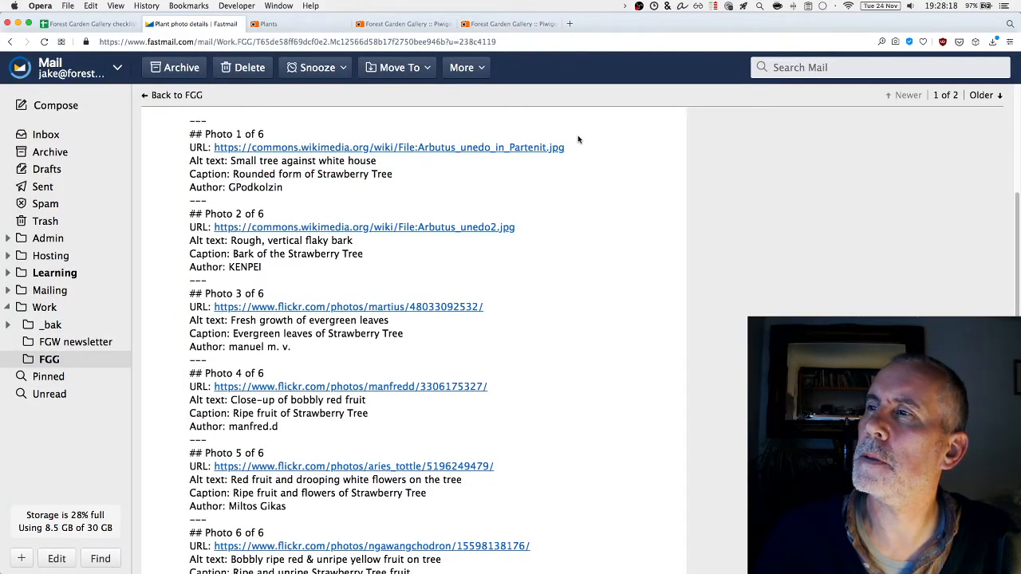
drag(563, 150, 214, 150)
key(super+c)
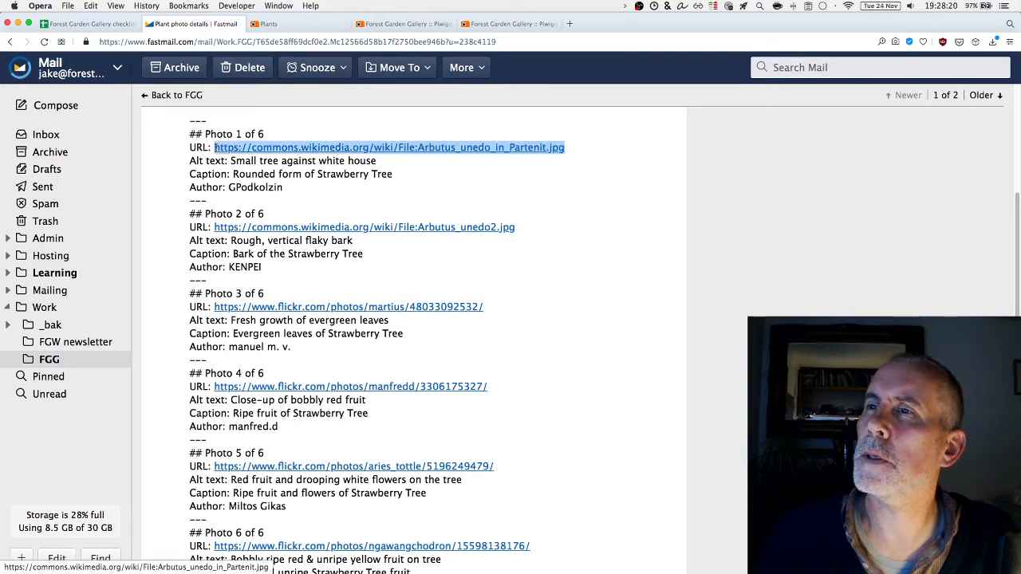
click(307, 23)
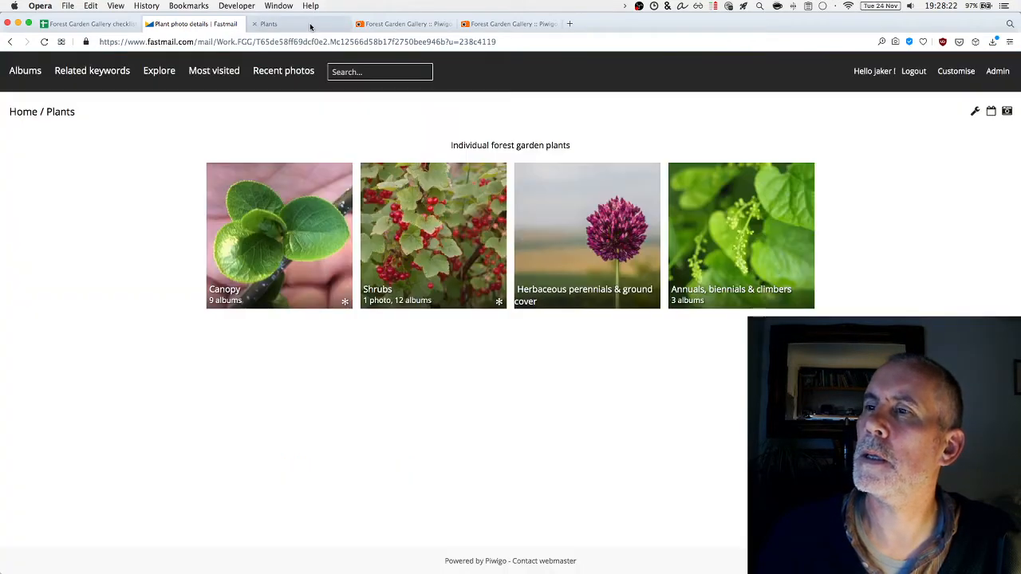
click(522, 26)
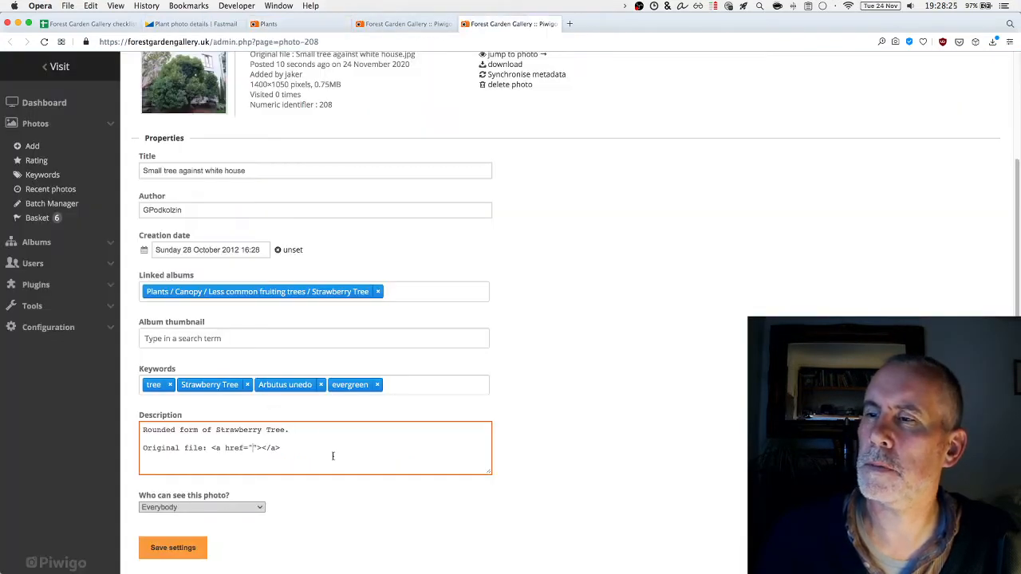
key(super+v)
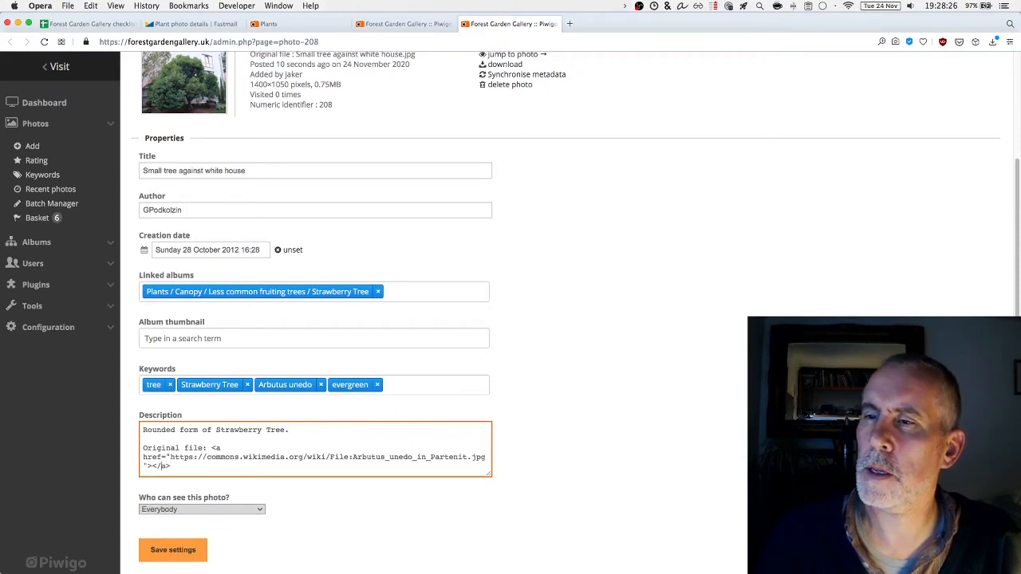
key(super+v)
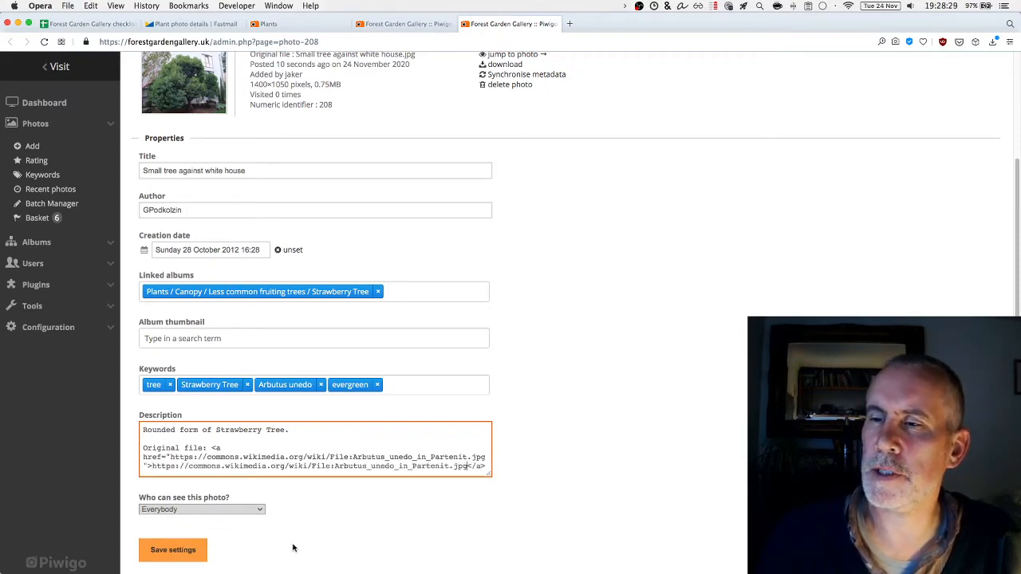
click(182, 551)
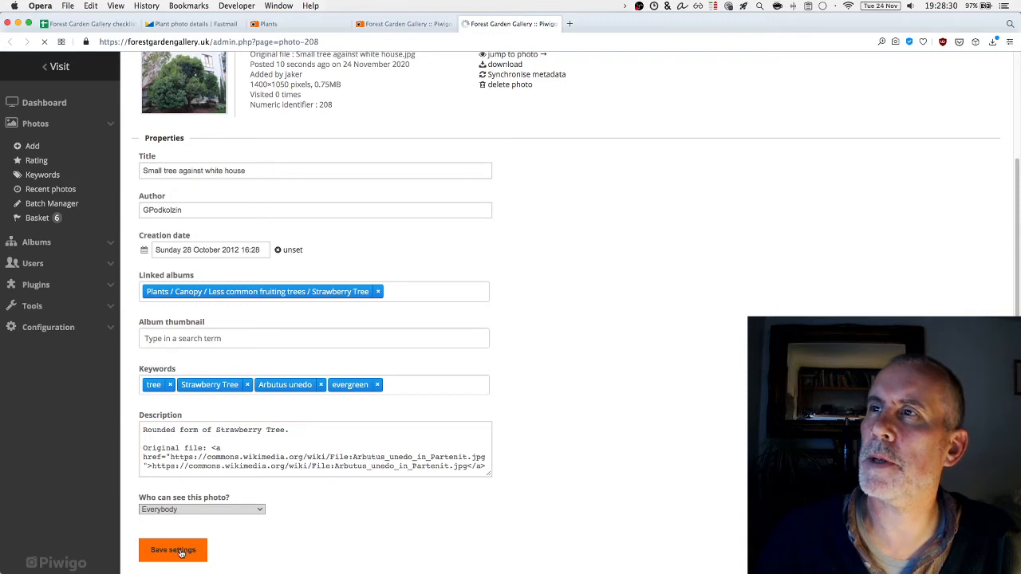
click(409, 24)
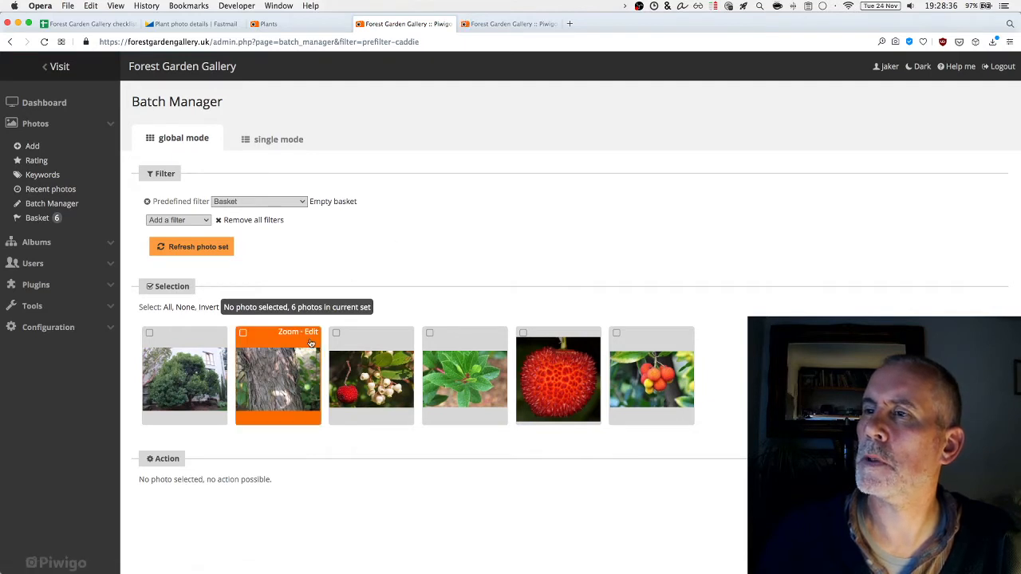
Open edit pages for the five remaining basket photos in new tabs, starting with the bark photo
super+click(311, 334)
super+click(405, 335)
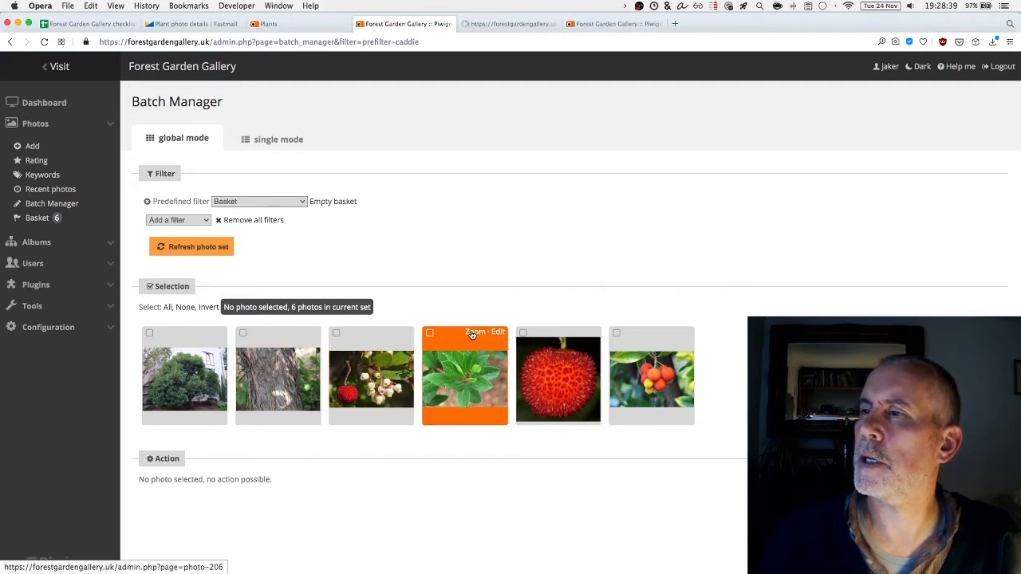
super+click(496, 334)
super+click(588, 336)
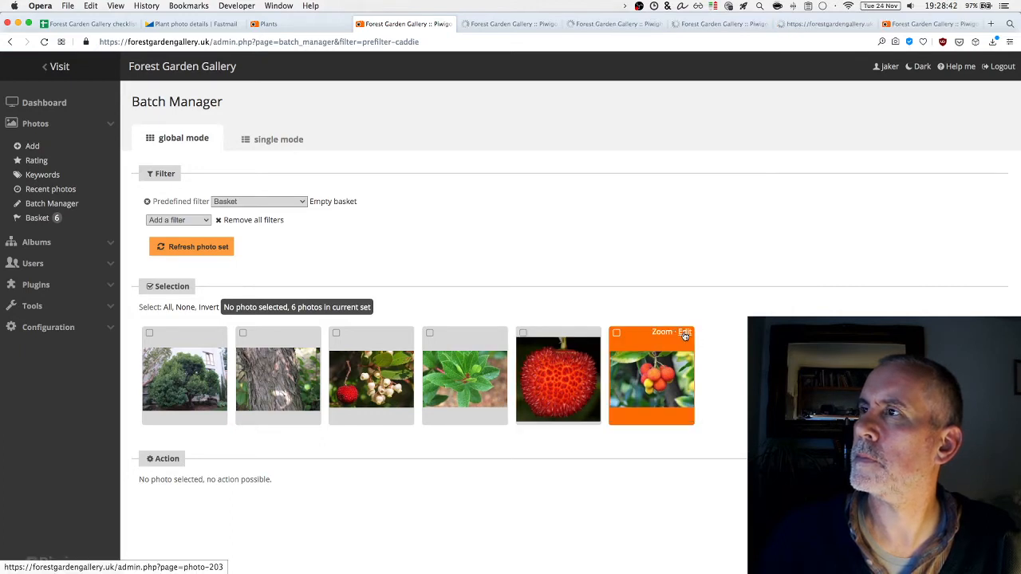
super+click(684, 336)
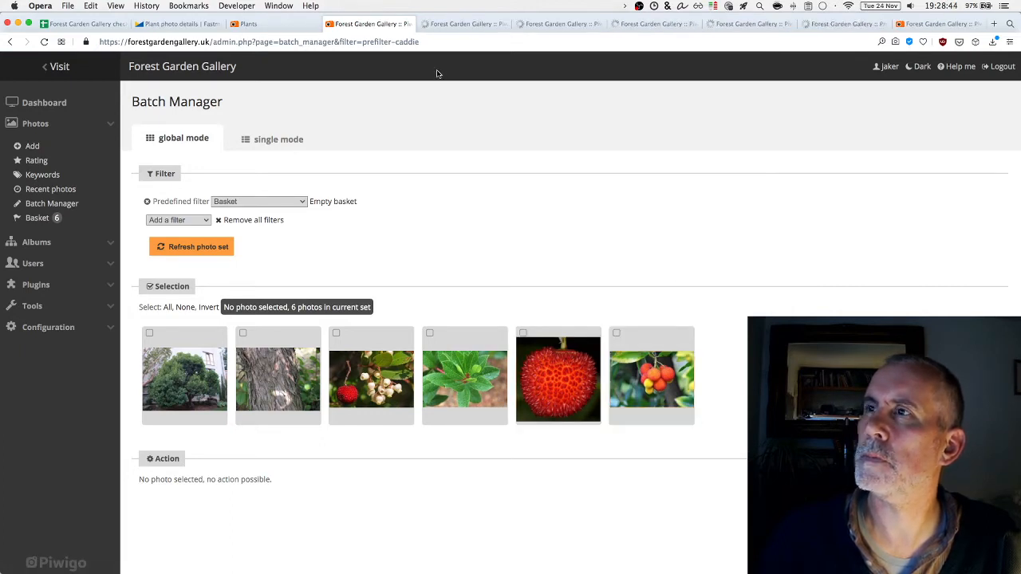
click(468, 25)
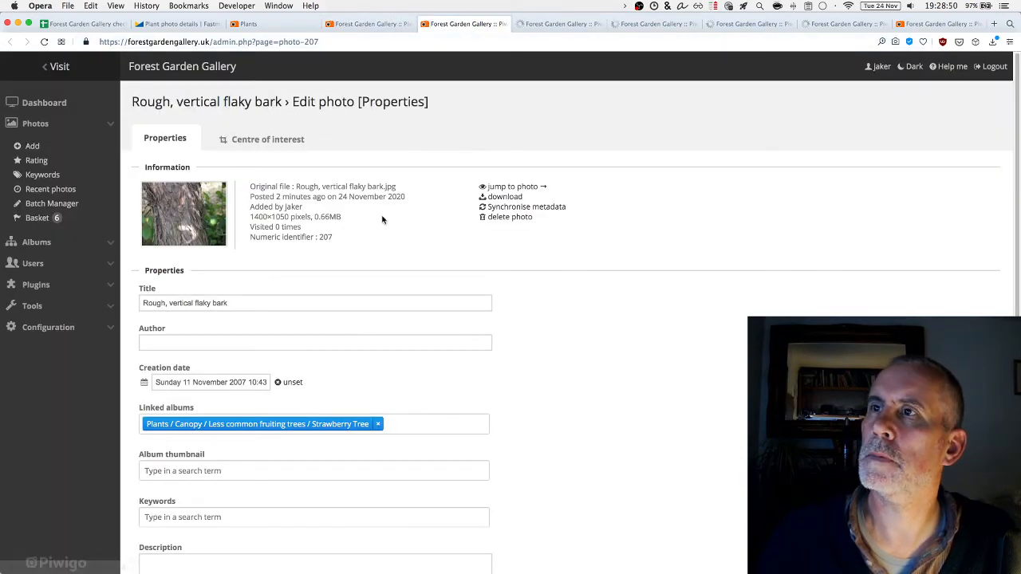
click(373, 24)
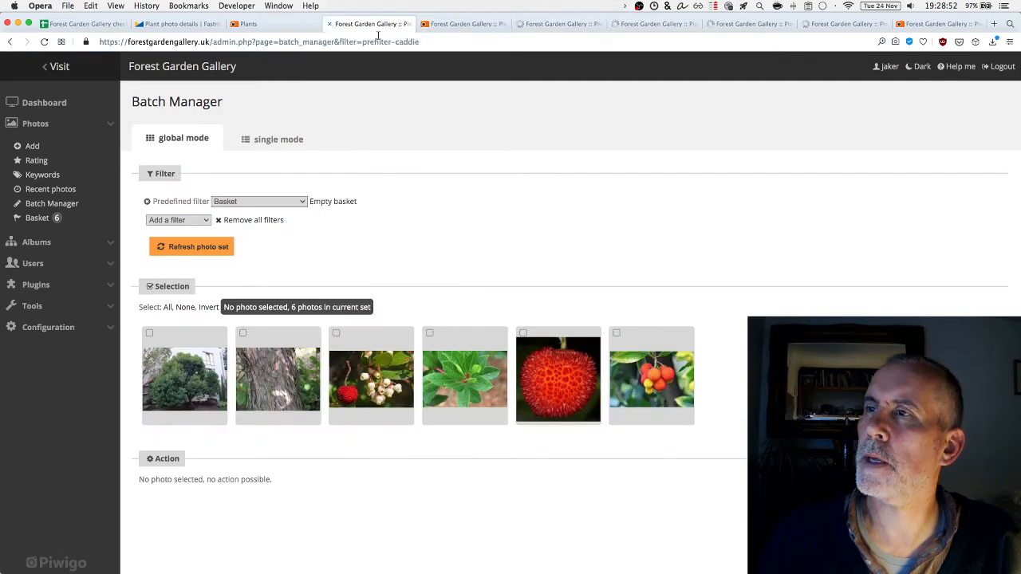
click(466, 24)
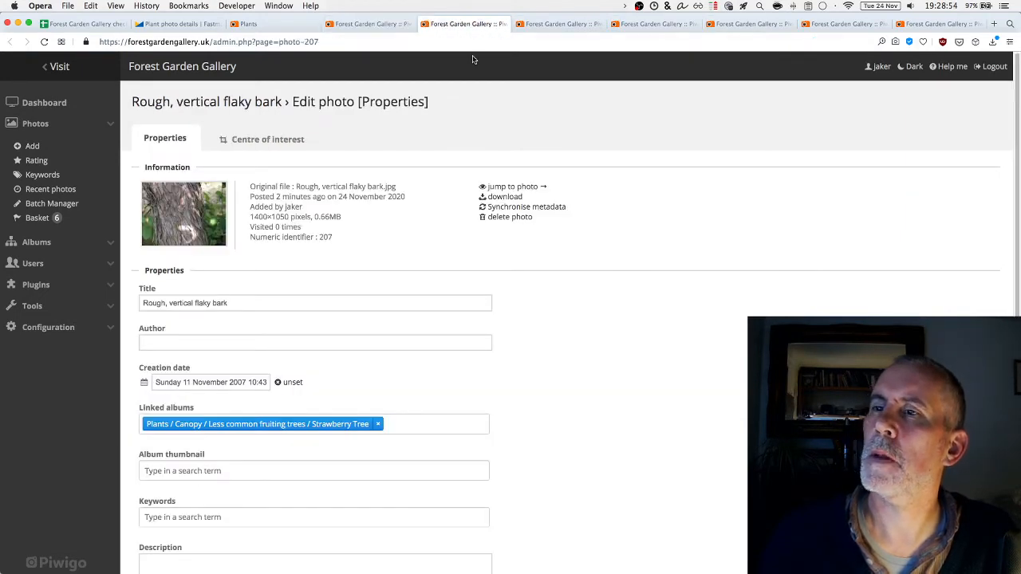
click(216, 27)
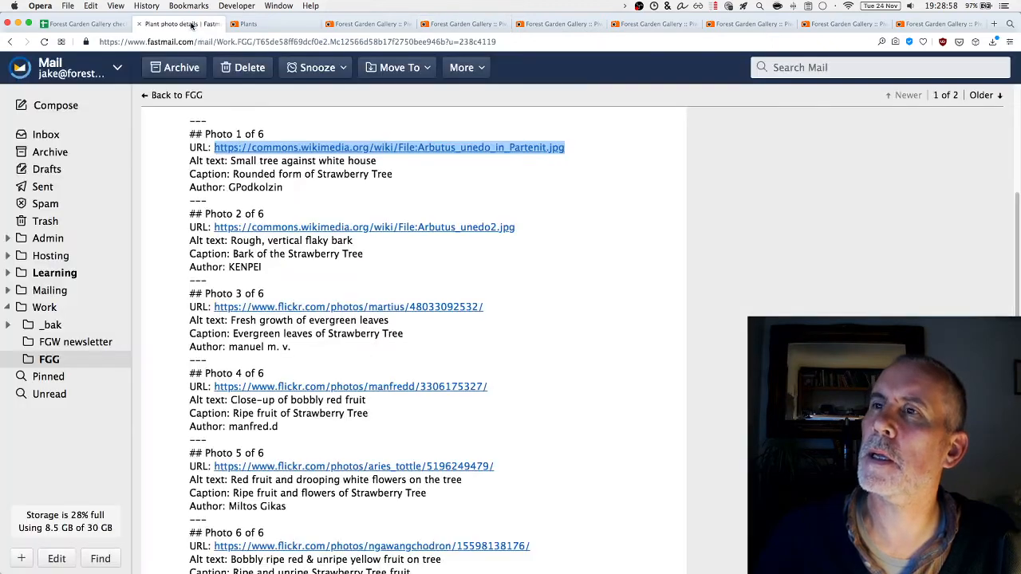
Enter the second photo's author from the email, removing the accidentally added Fig album
double_click(248, 270)
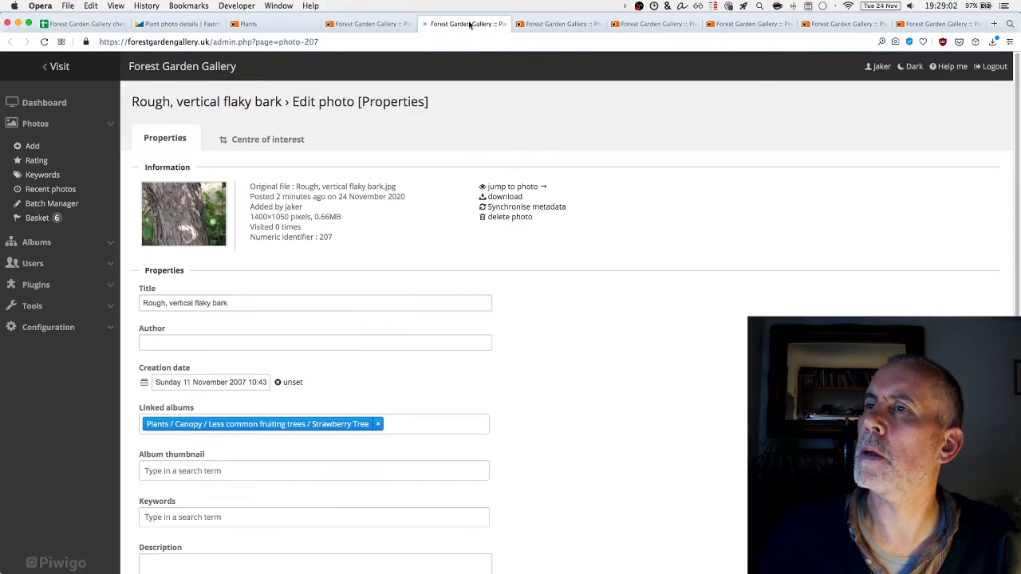
click(213, 343)
text(KENPEI)
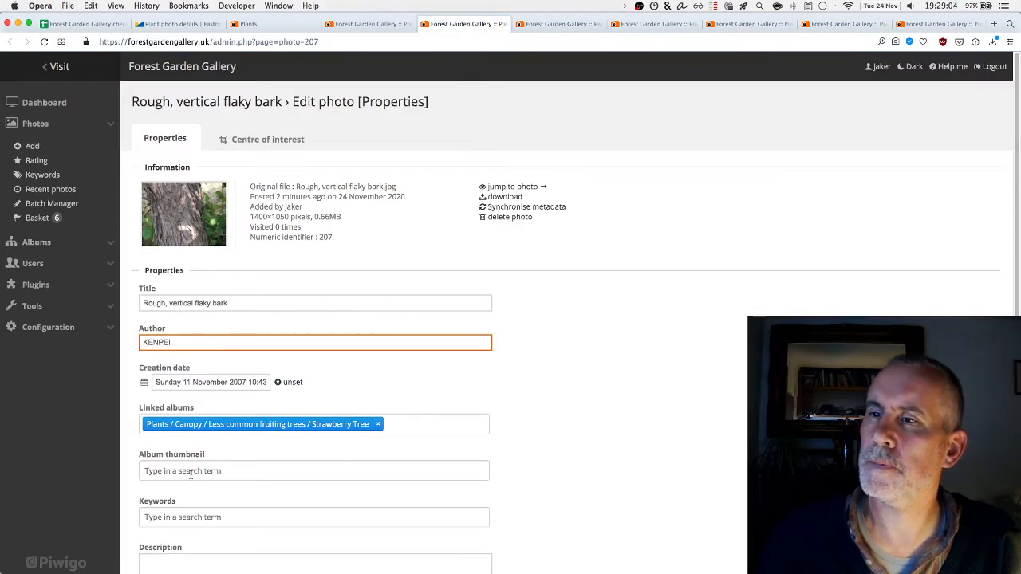
click(189, 477)
click(189, 525)
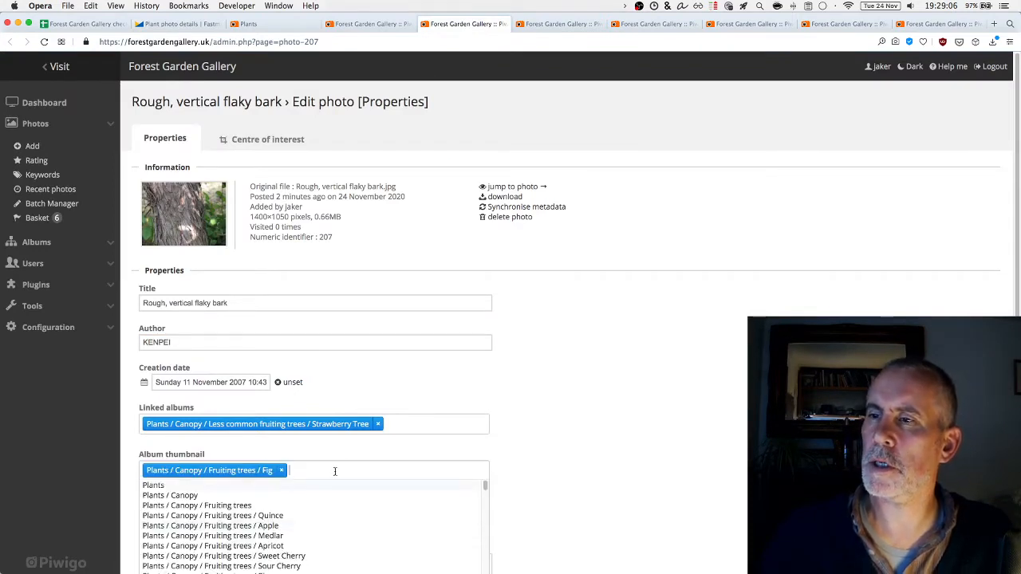
key(BackSpace)
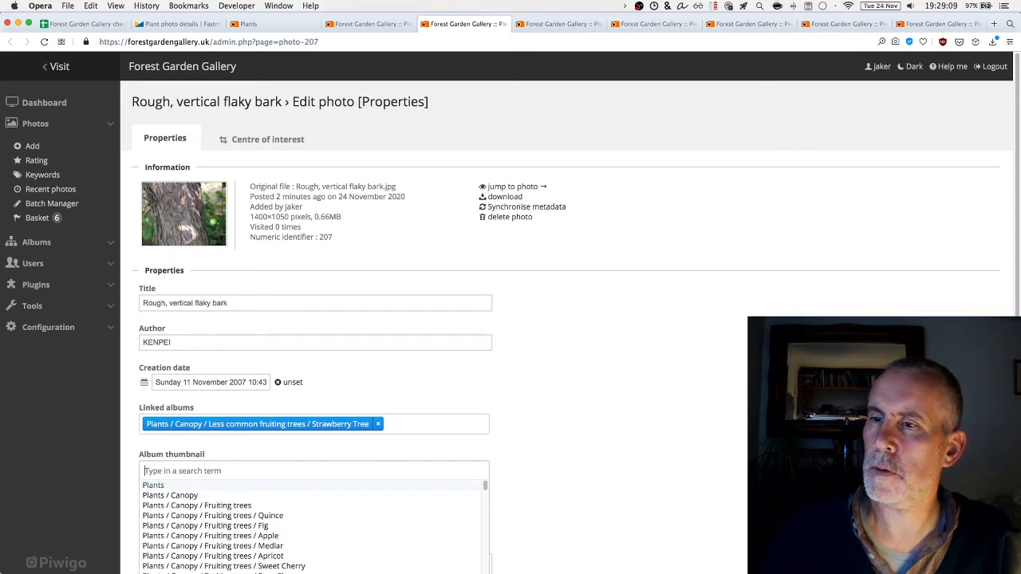
click(594, 508)
Add the keywords bark, Arbutus unedo and Strawberry Tree to the bark photo
click(244, 520)
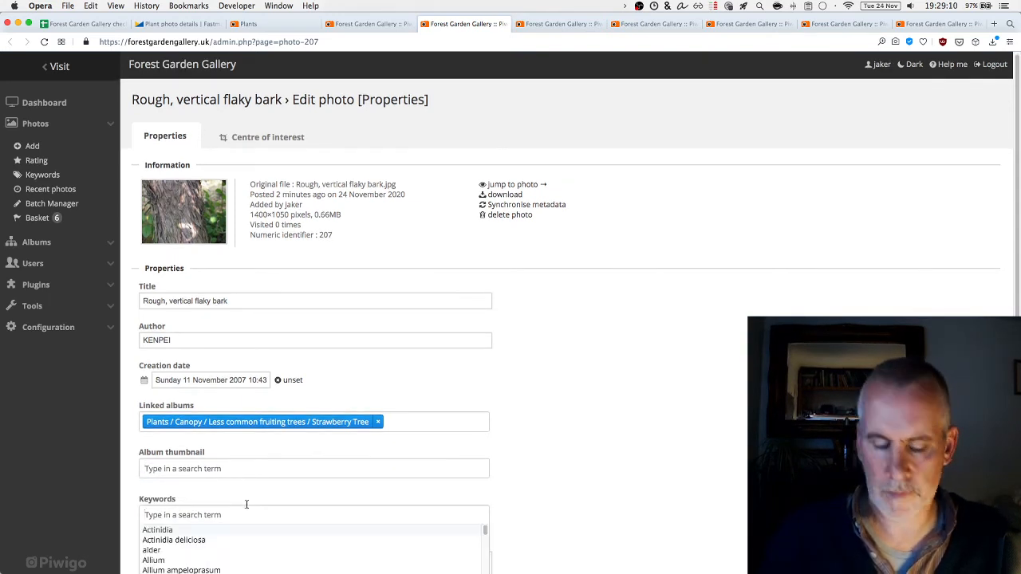
text(bark)
key(Return)
text(A)
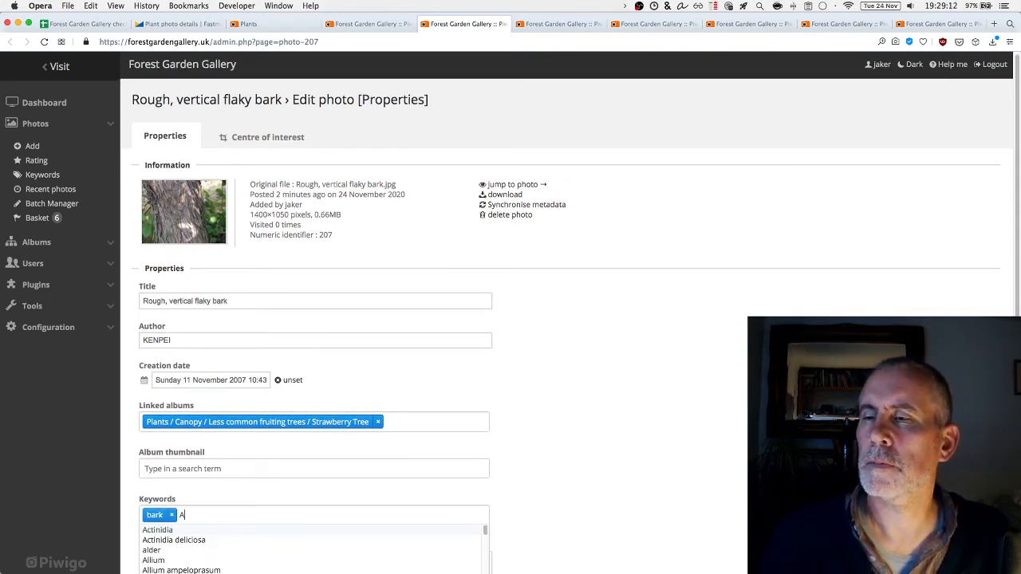
text(rbutus une)
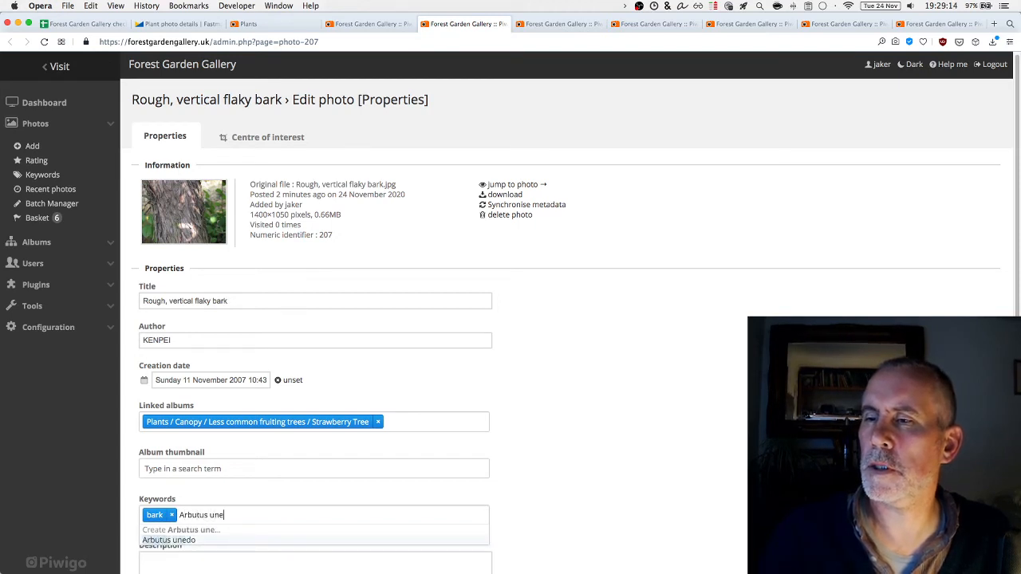
text(do)
key(Return)
text(Straw)
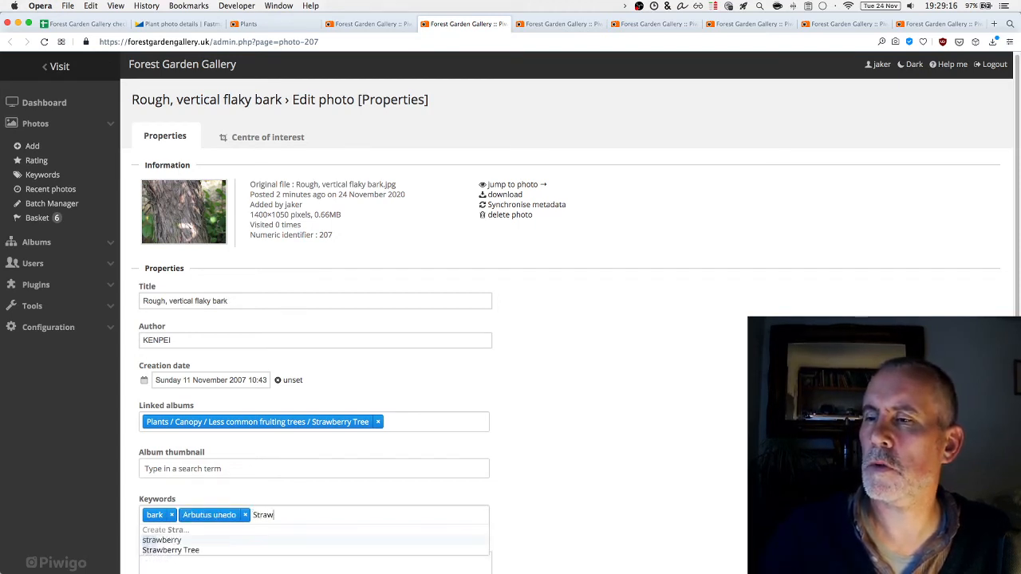
text(berry Tree)
key(Return)
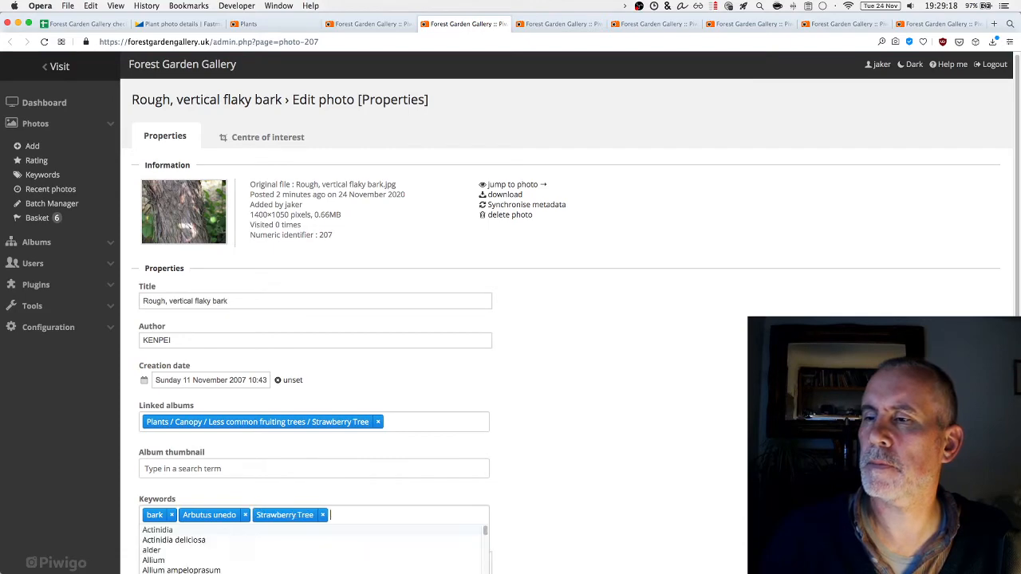
click(561, 429)
scroll(561, 428, down, 1)
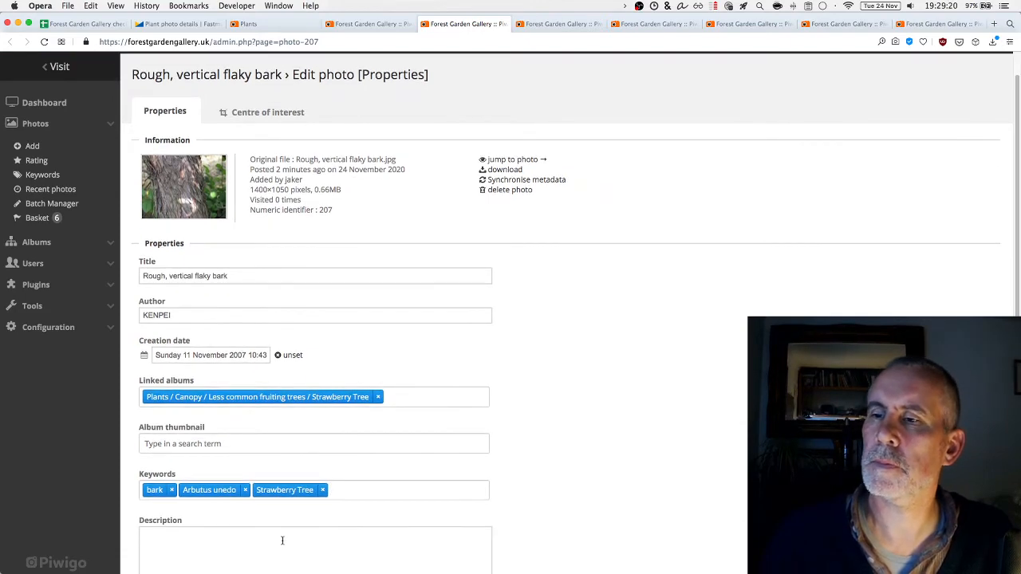
click(283, 541)
Copy the Photo 2 caption 'Bark of the Strawberry Tree' and close the extra Batch Manager tab
click(175, 23)
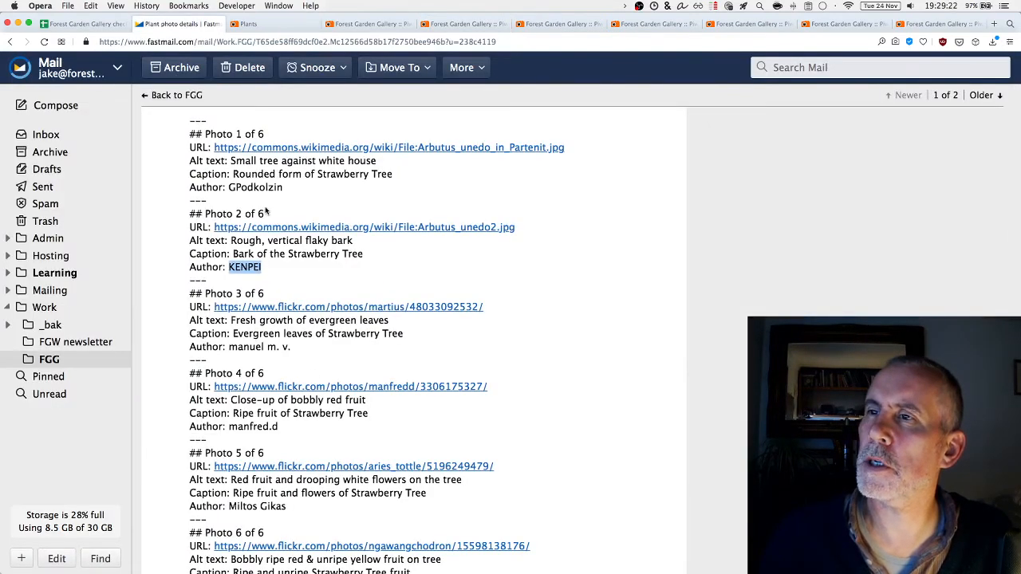
click(341, 256)
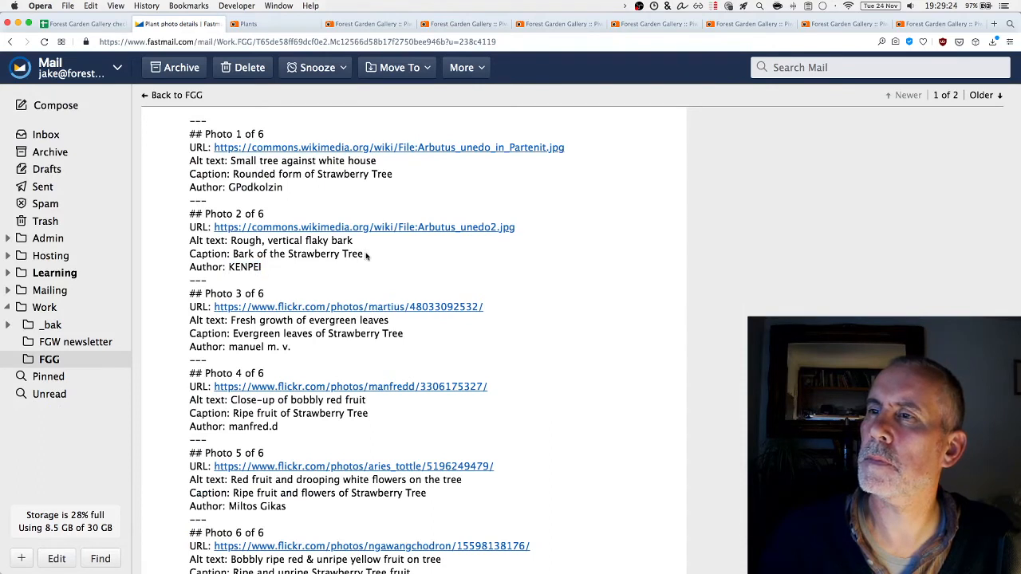
drag(366, 255, 232, 253)
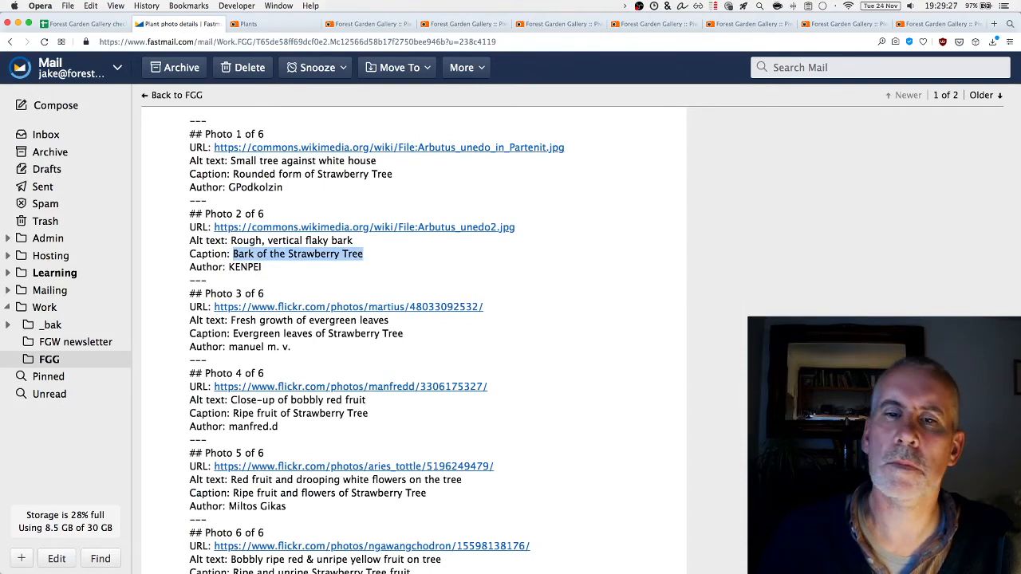
key(super+c)
key(super+Tab)
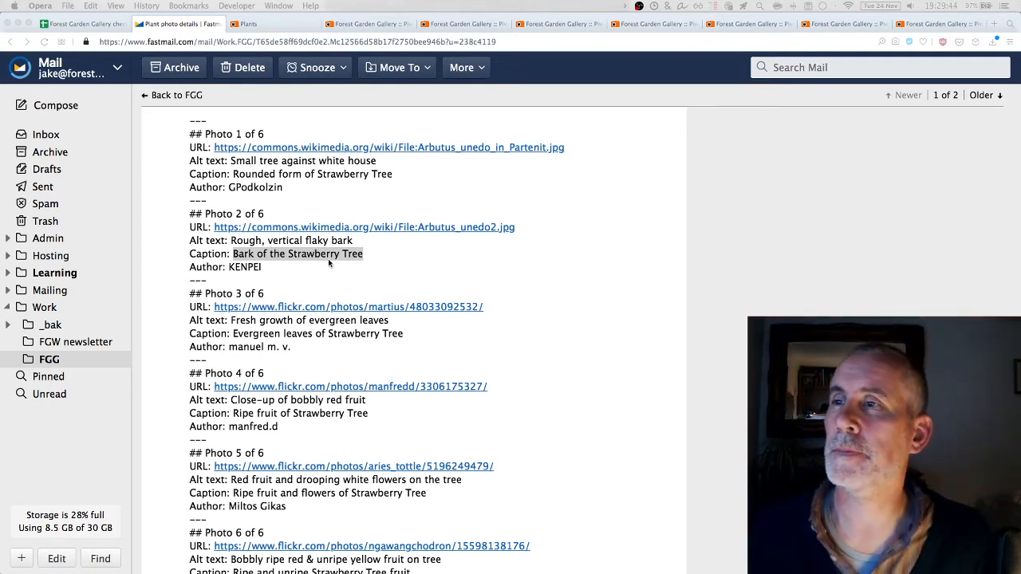
click(394, 26)
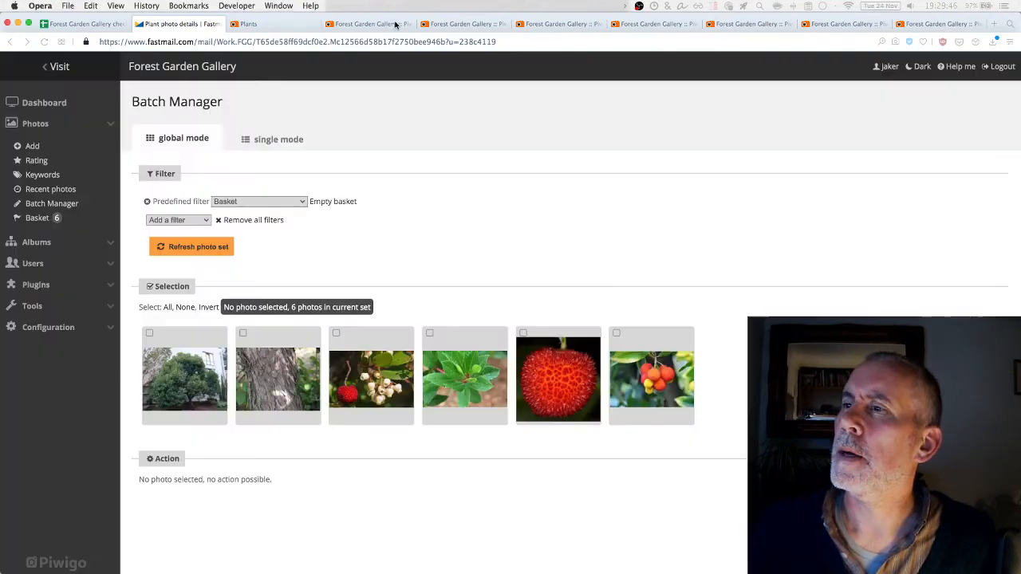
click(432, 25)
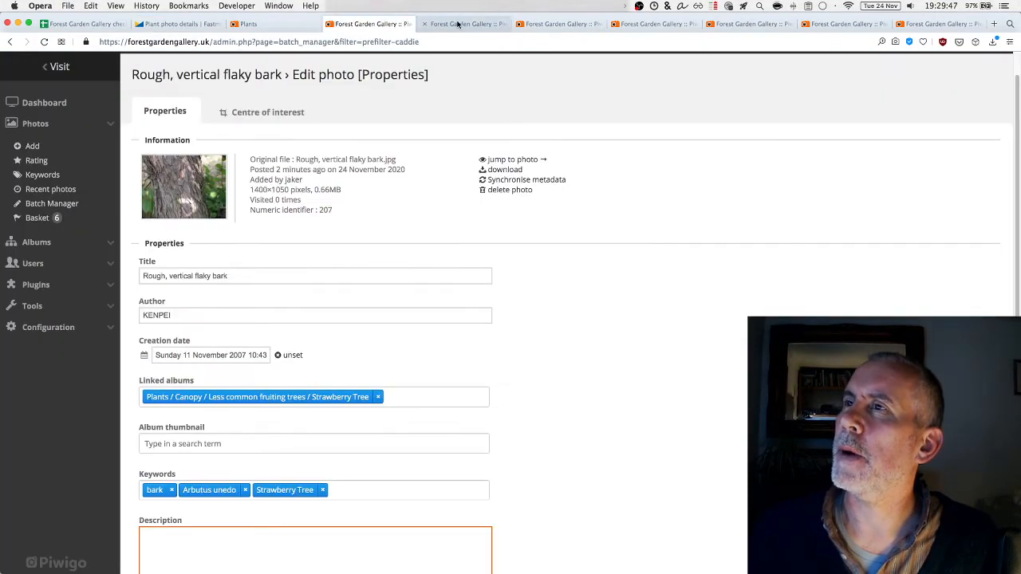
click(330, 24)
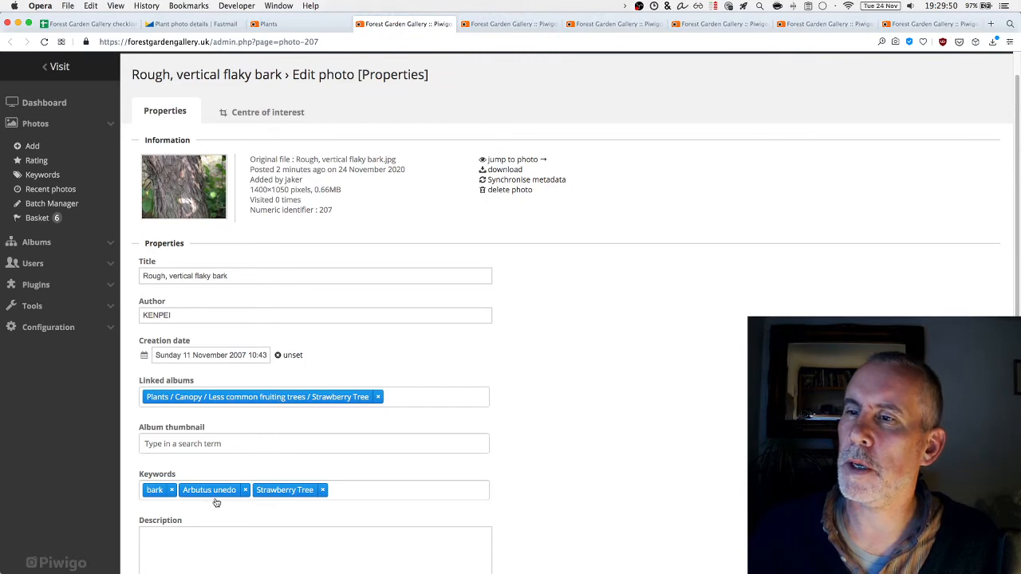
Paste the caption into the description with a full stop and an 'Original file: <a href=""></a>' line
click(184, 536)
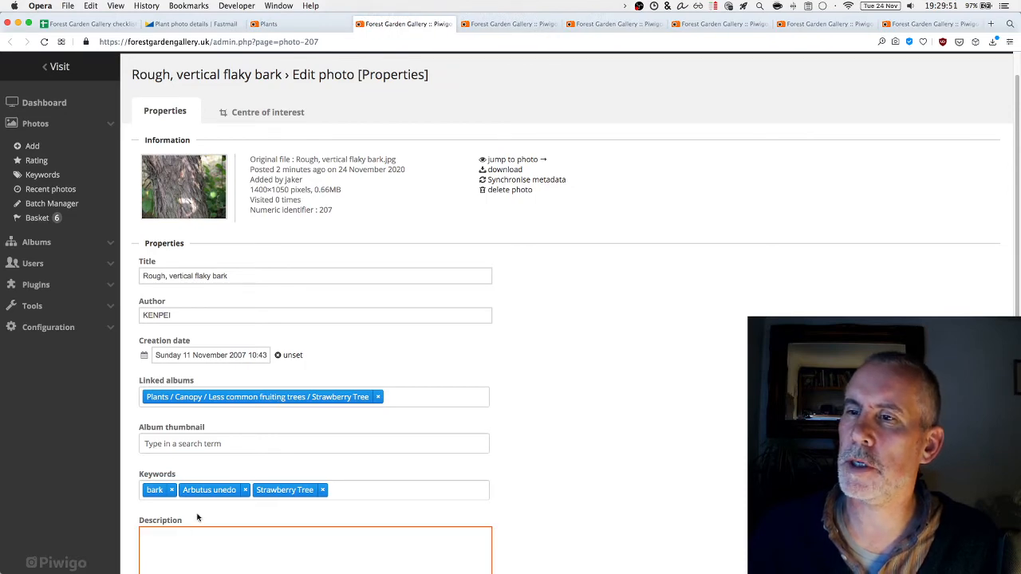
click(209, 24)
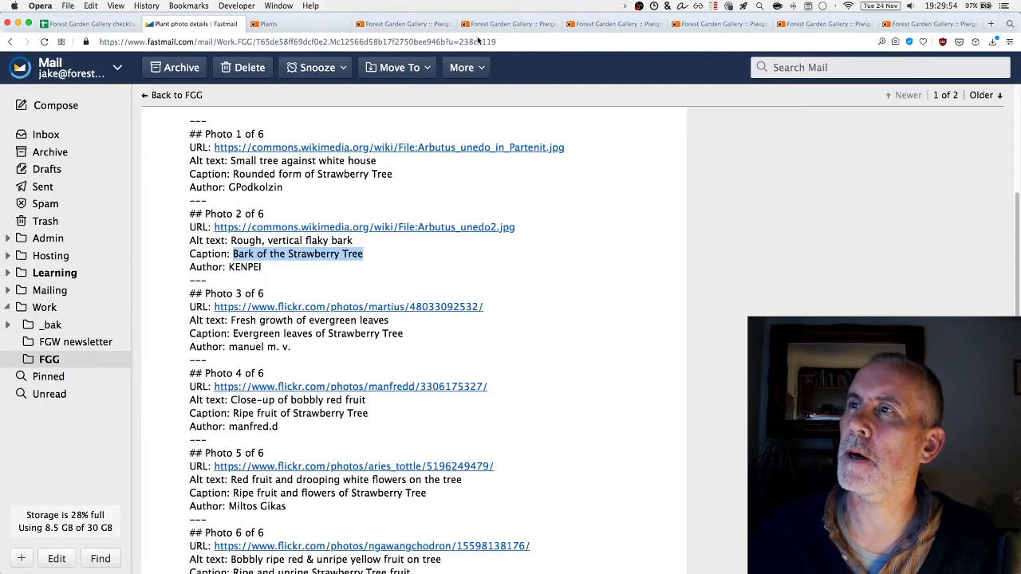
click(403, 24)
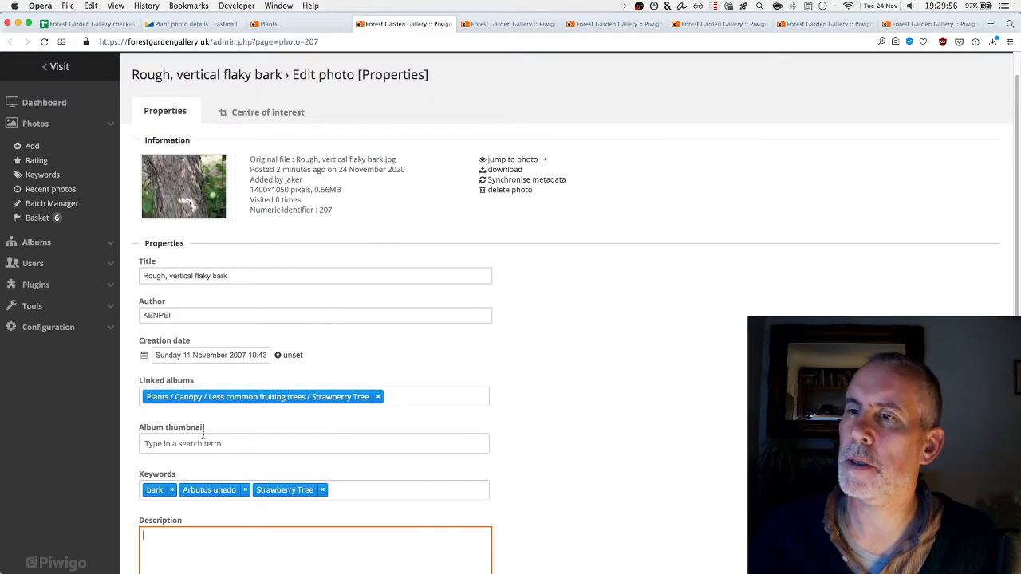
key(super+v)
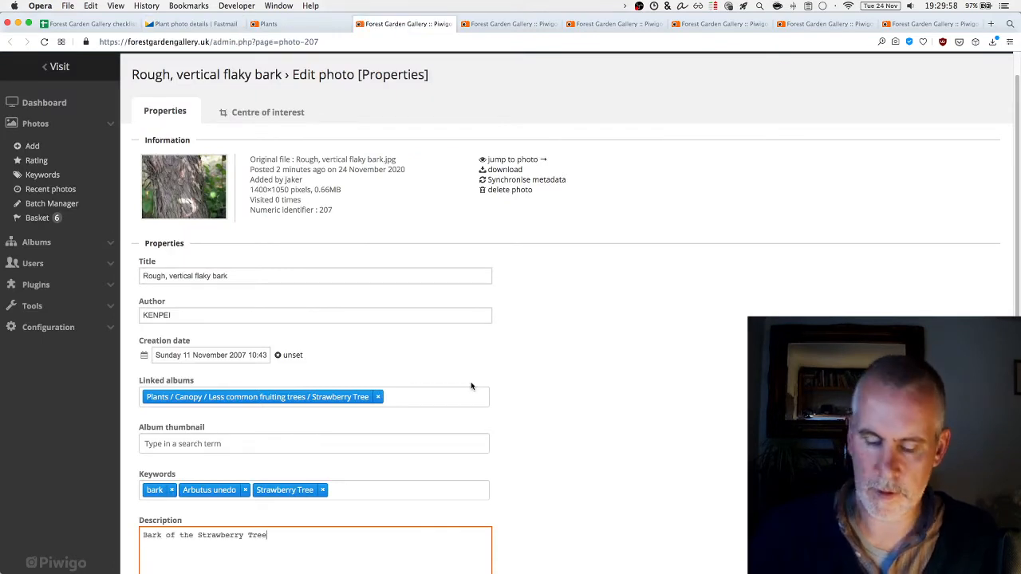
text(.)
key(Return)
key(Return)
text(Original file: <a href=")
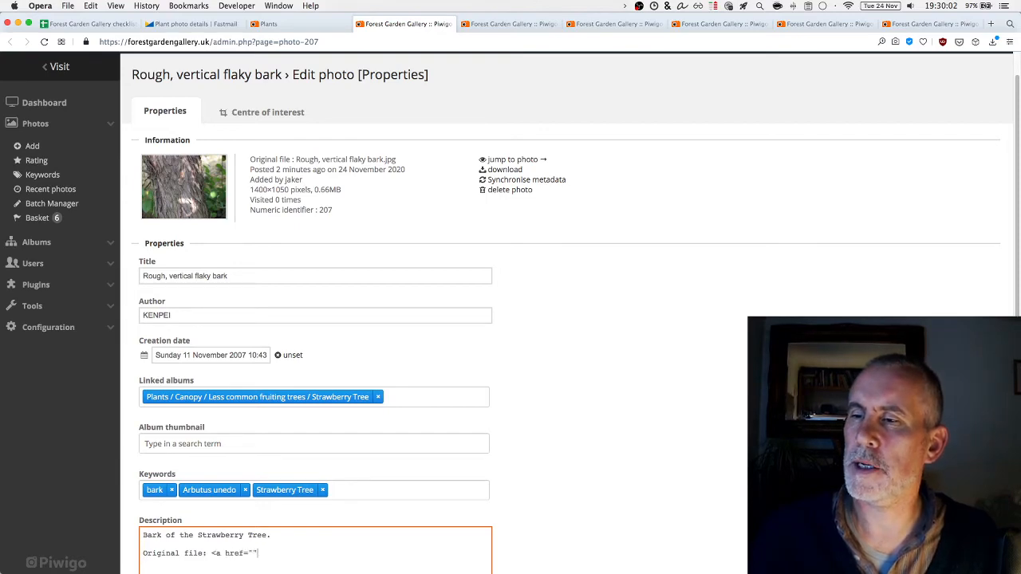
text("></a>)
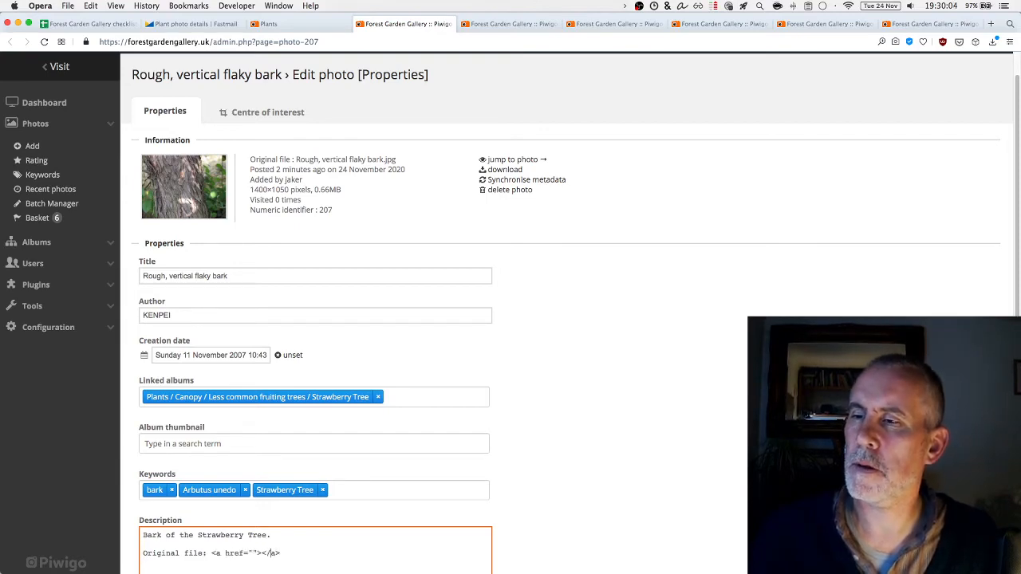
Copy the Photo 2 Wikimedia Commons URL from the details email
key(ctrl+Tab)
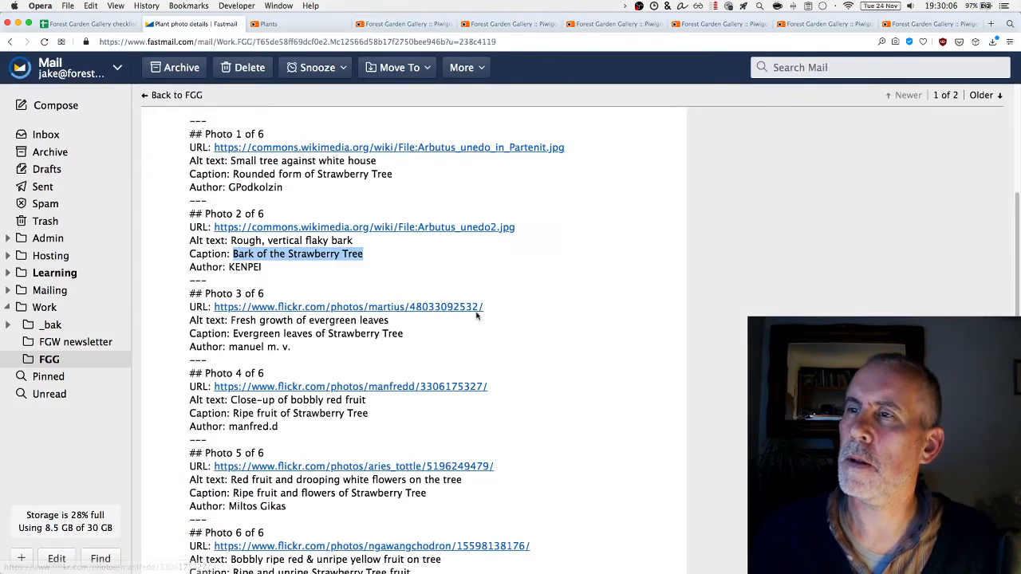
click(529, 229)
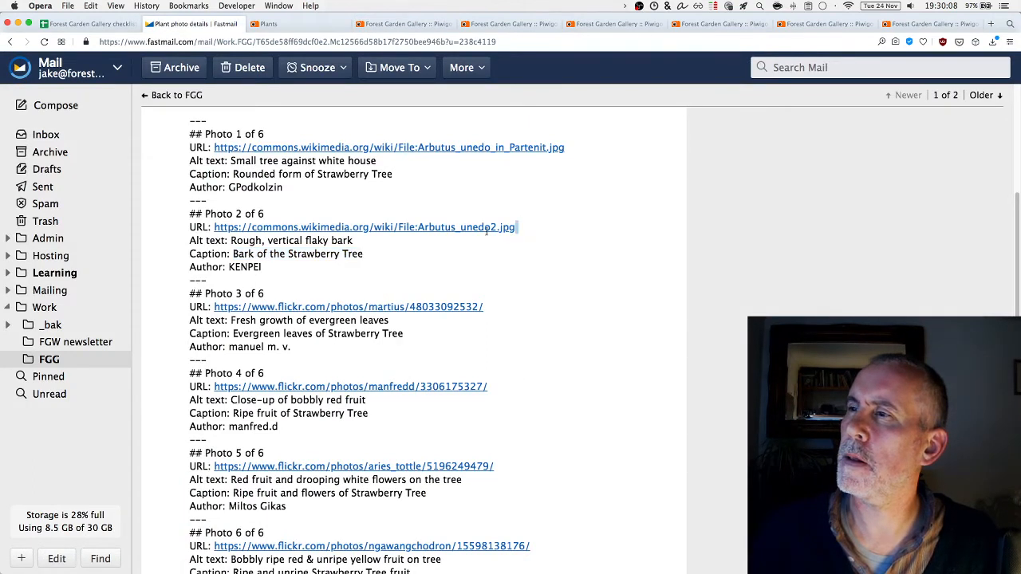
super+click(312, 228)
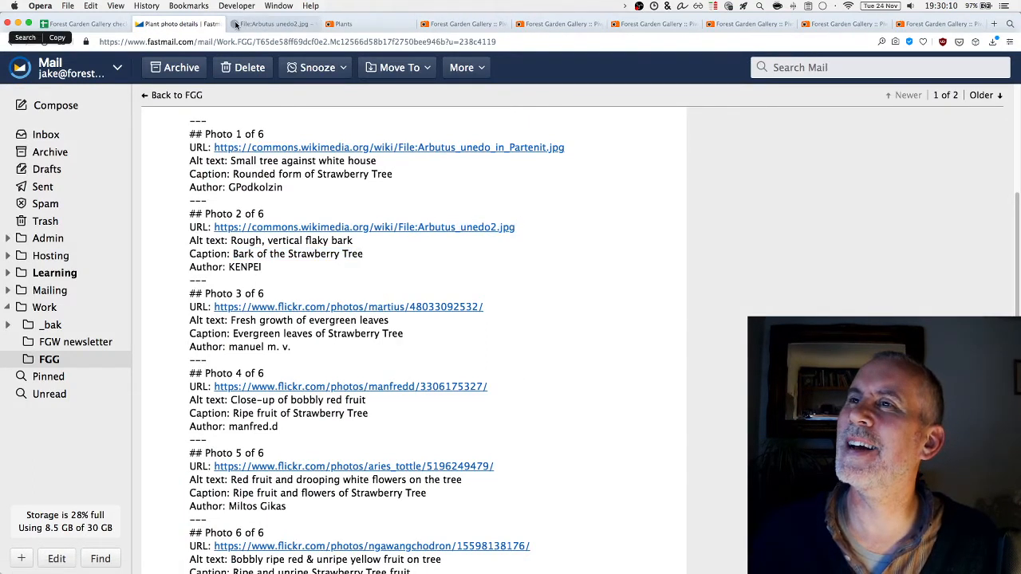
click(235, 25)
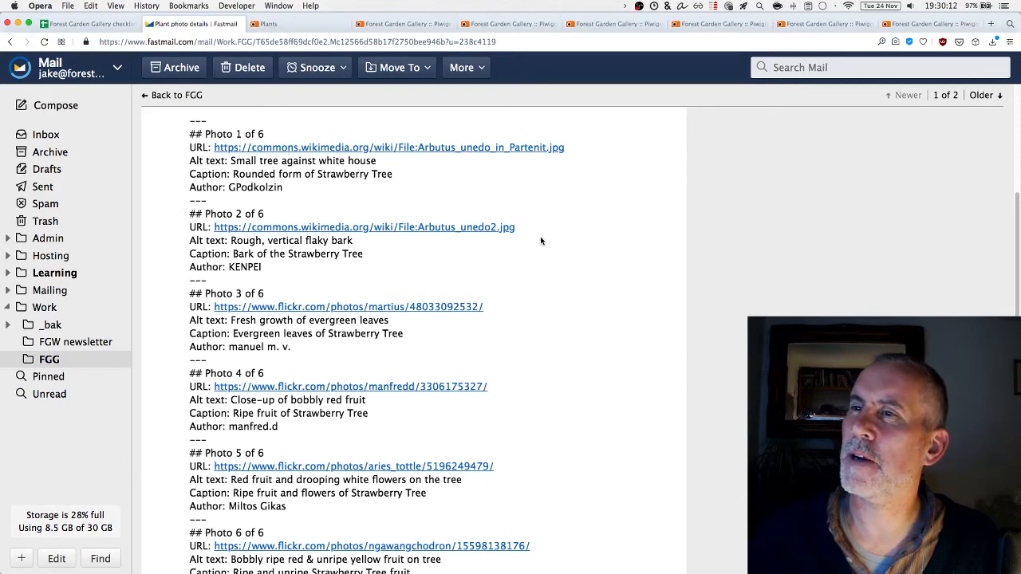
drag(533, 232, 466, 229)
drag(374, 230, 214, 229)
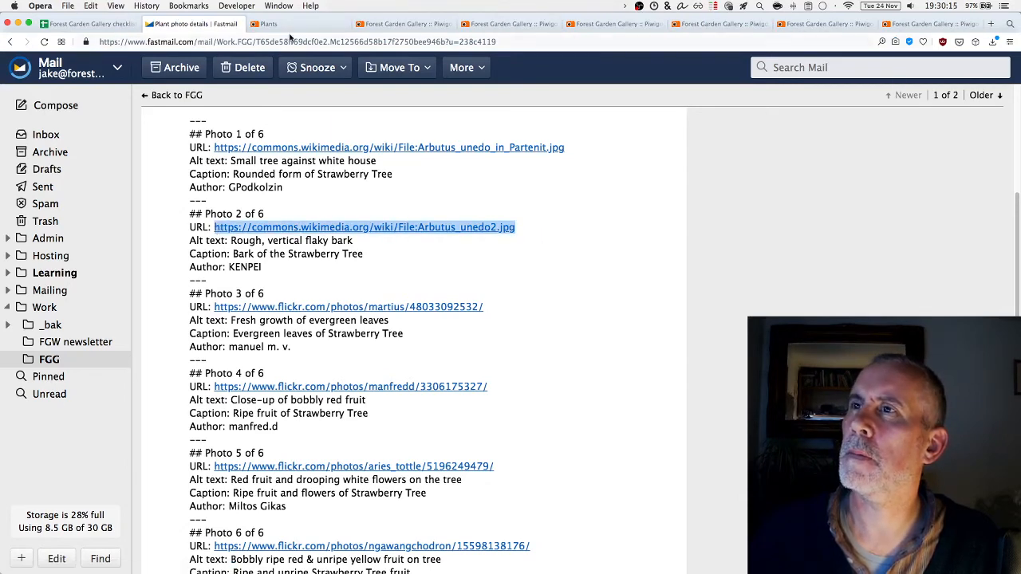
Paste the URL as the link's href and link text, then save the bark photo's properties
click(403, 24)
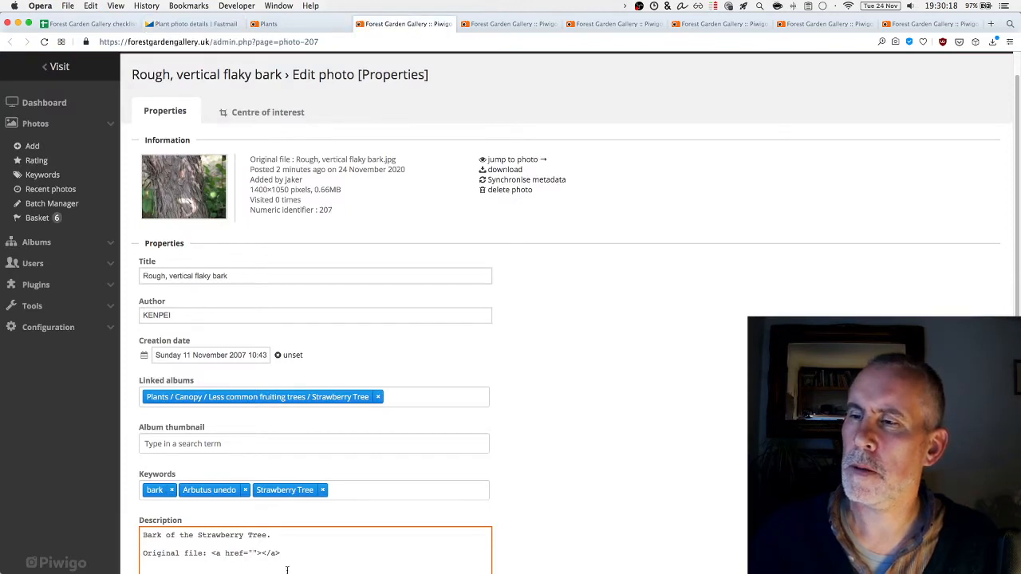
key(super+v)
scroll(399, 543, down, 1)
click(443, 537)
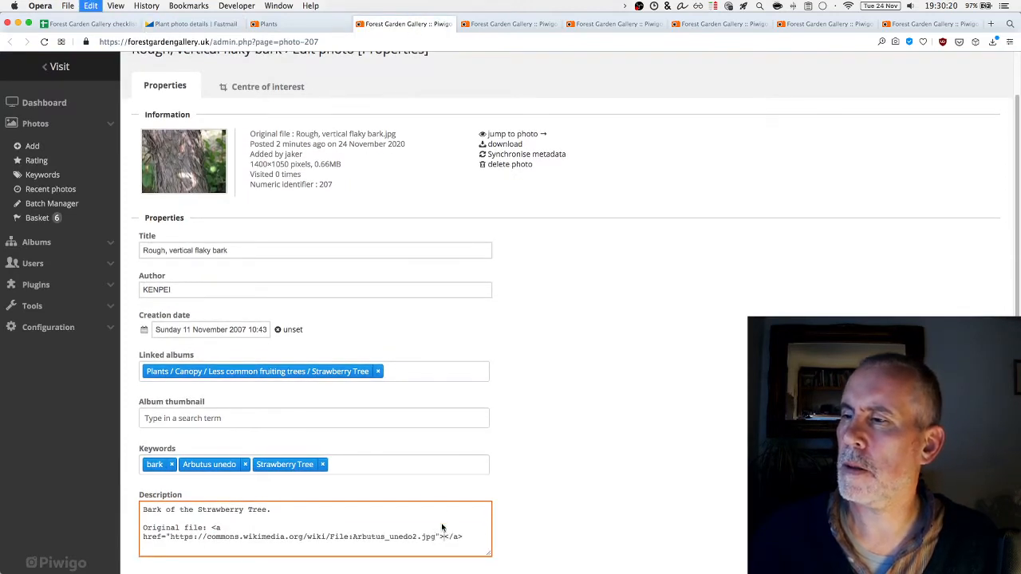
key(super+v)
scroll(319, 519, down, 3)
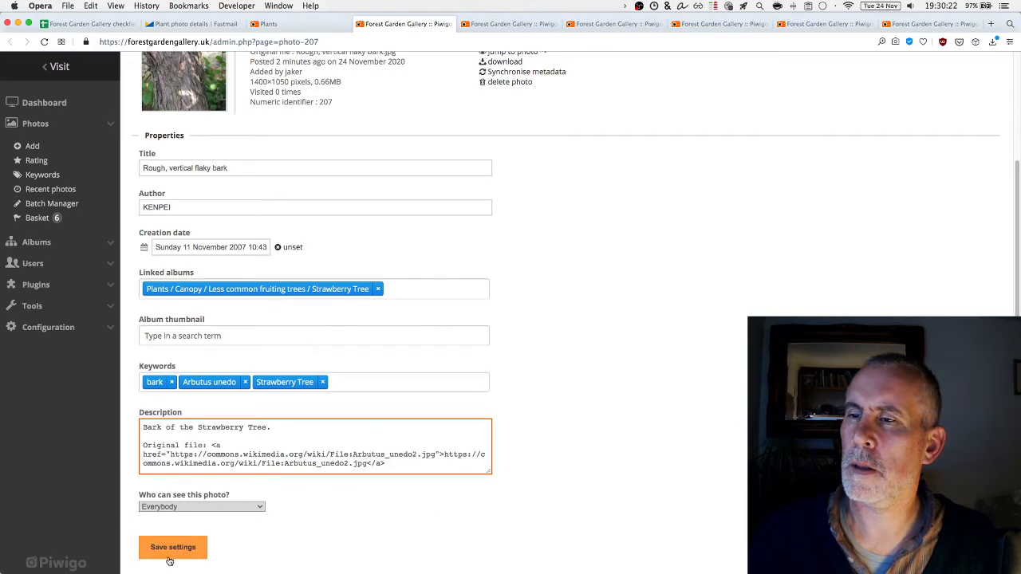
click(169, 558)
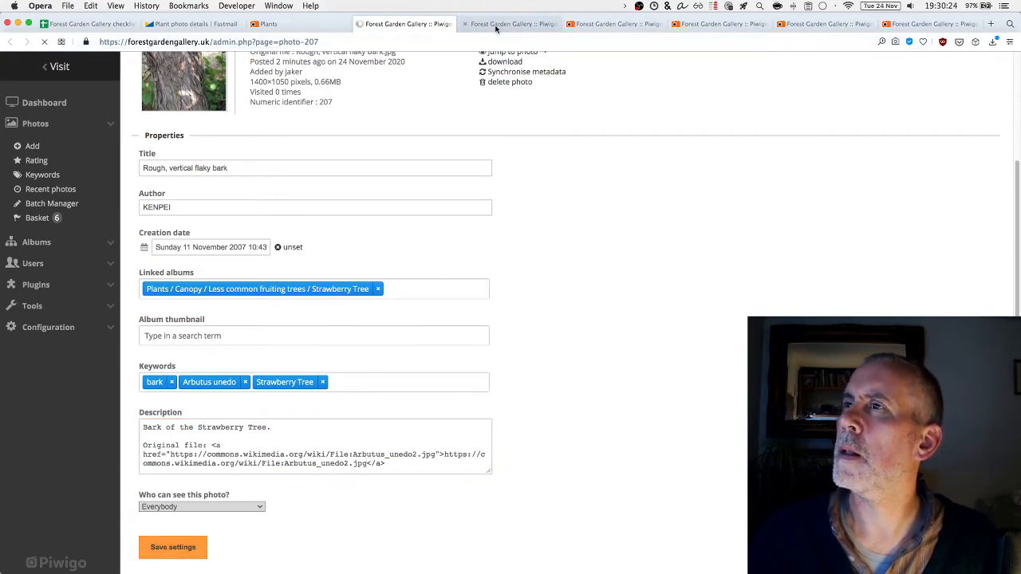
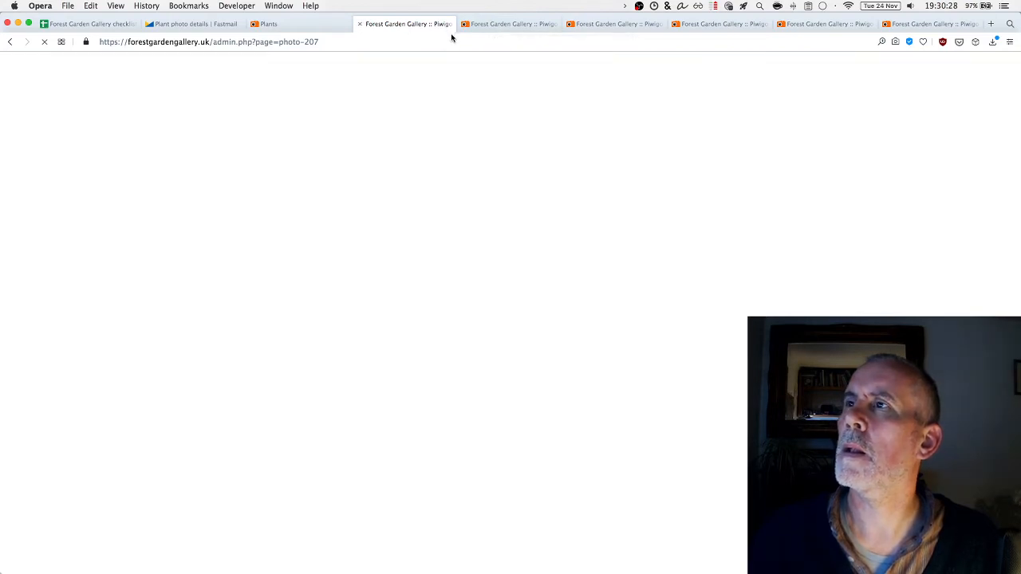
Fill in the red-fruit-and-white-flowers photo's Author with the Photo 5 photographer's name from the email
key(super+w)
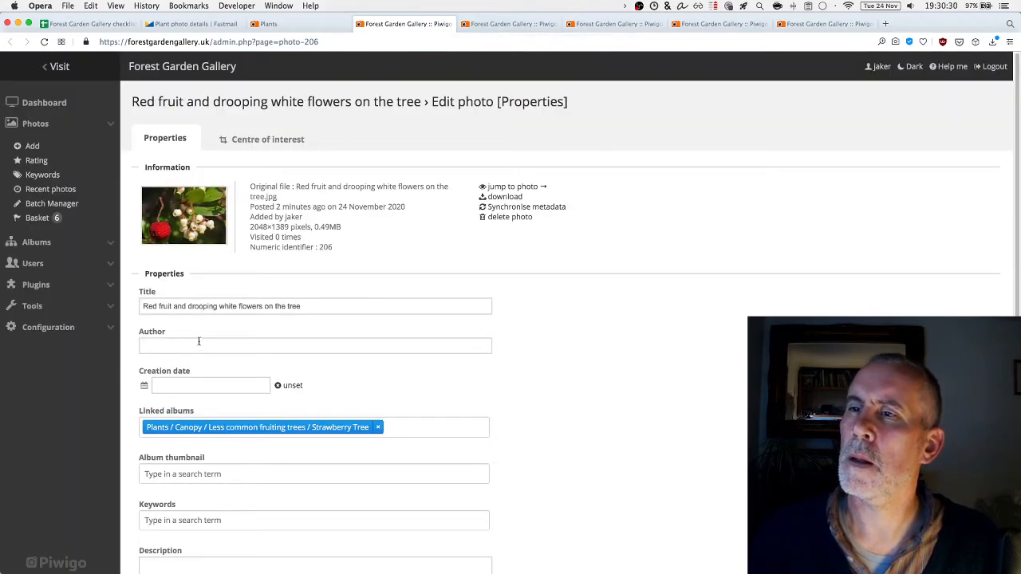
click(199, 343)
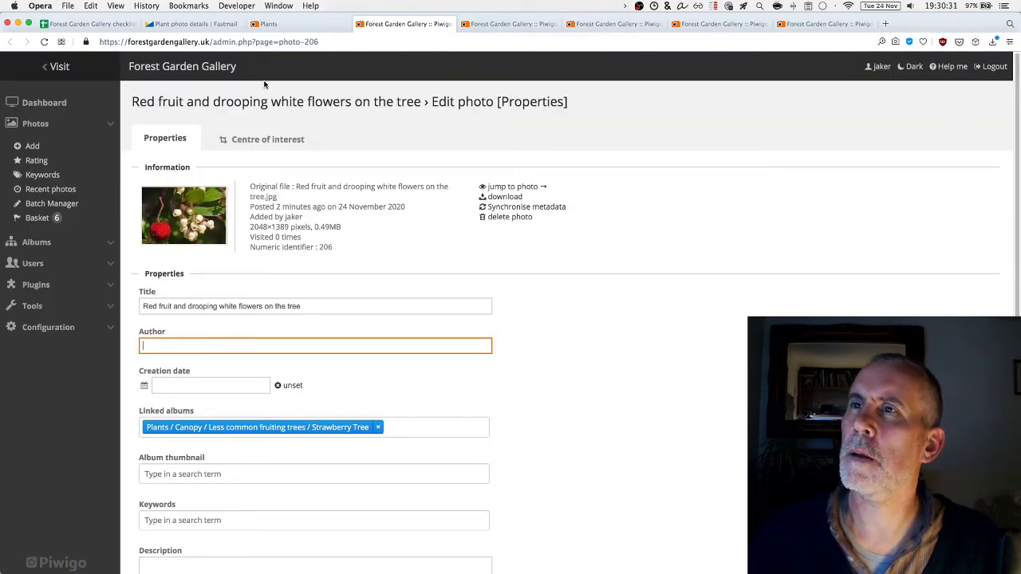
click(183, 24)
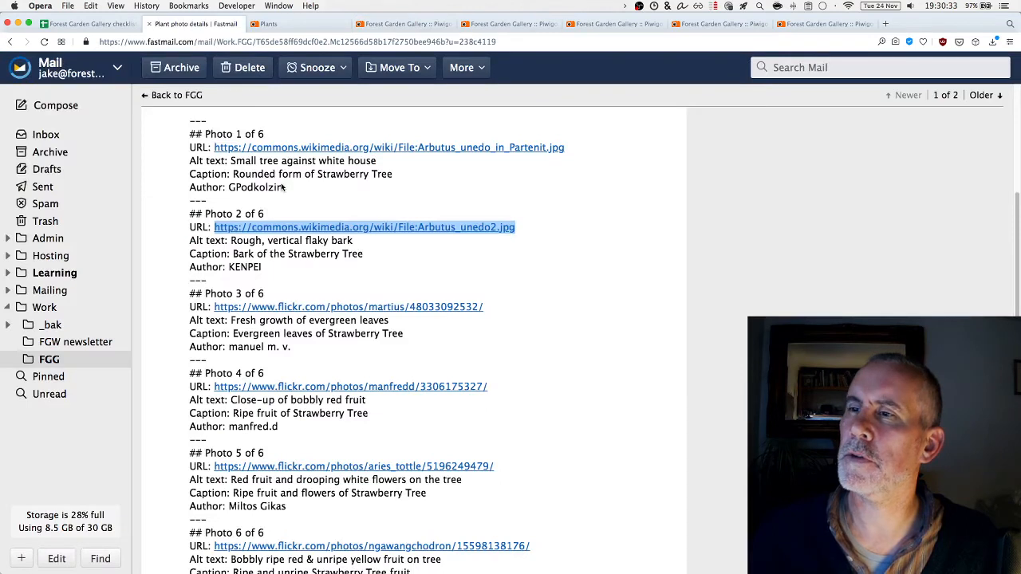
click(402, 508)
drag(427, 492, 229, 507)
key(super+c)
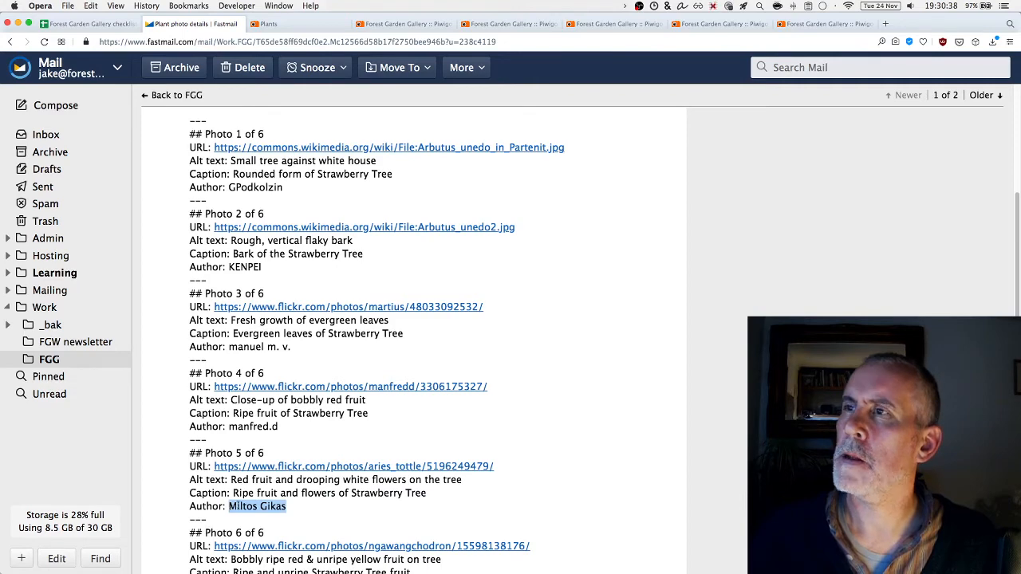
click(403, 24)
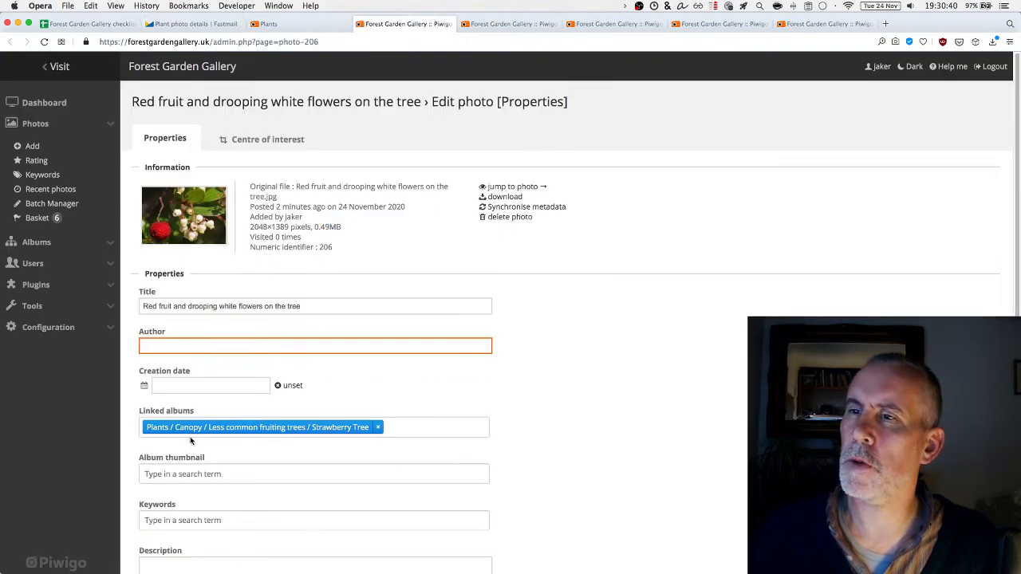
key(super+v)
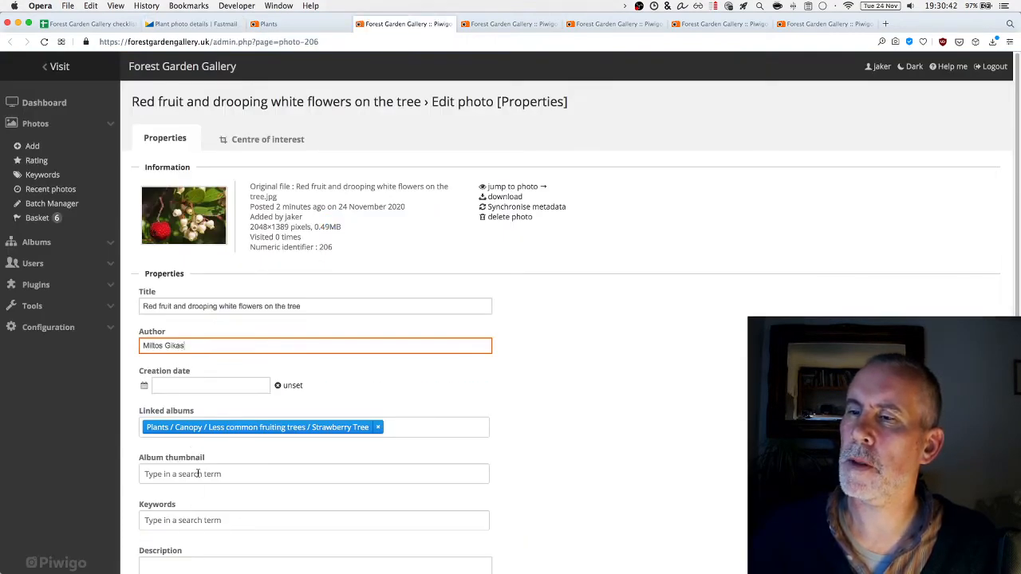
key(Tab)
key(Tab)
key(Tab)
key(Tab)
key(Tab)
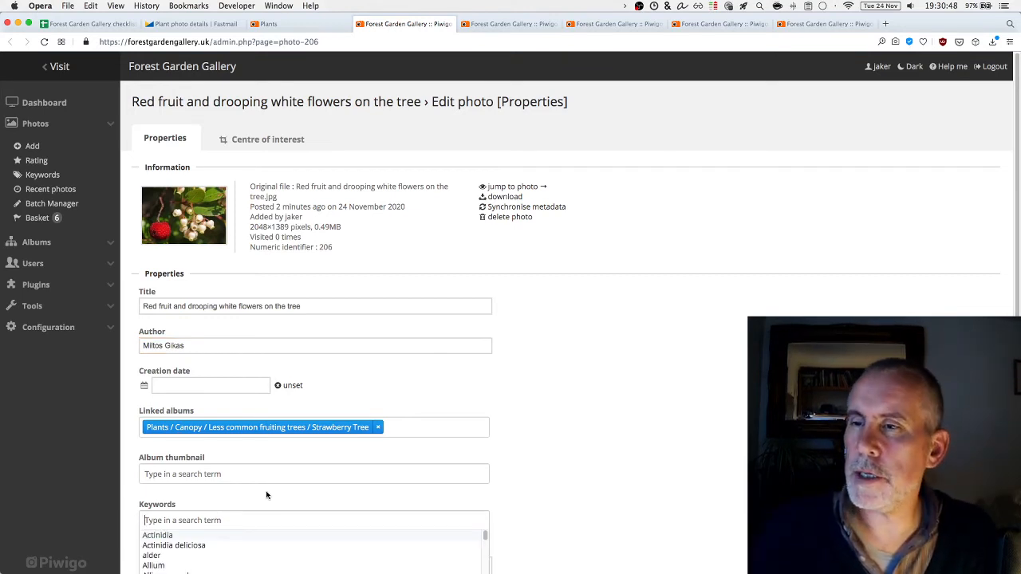
Add the keywords Arbutus unedo and Strawberry Tree to the photo
text(A)
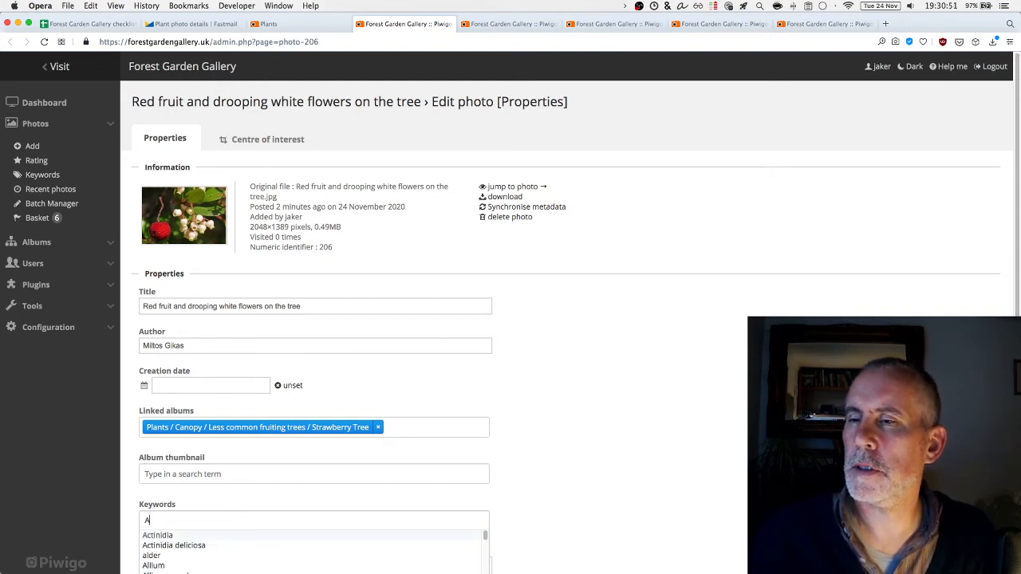
text(rubut)
key(BackSpace)
key(BackSpace)
key(BackSpace)
key(BackSpace)
text(butu)
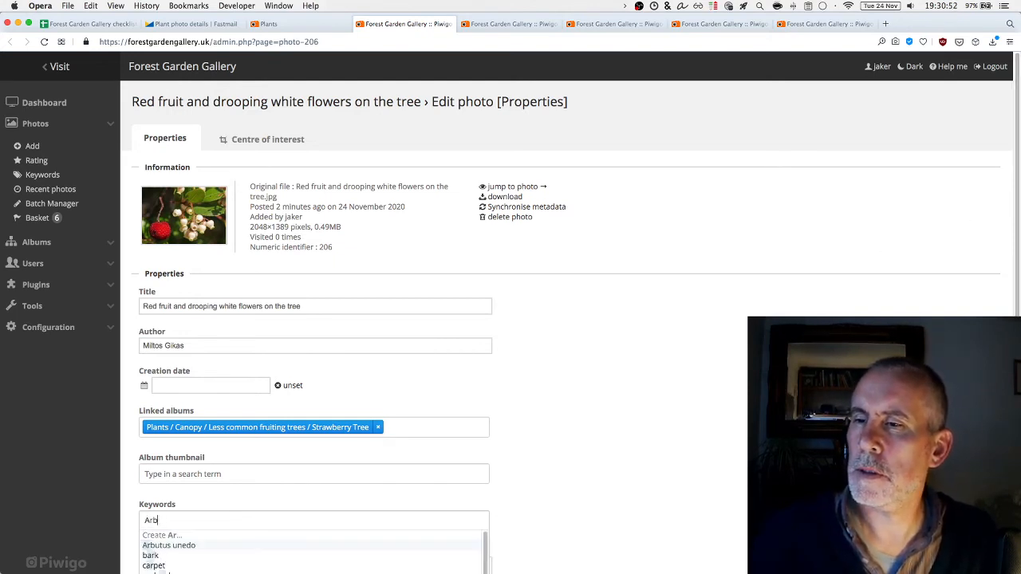
click(183, 546)
text(Strw)
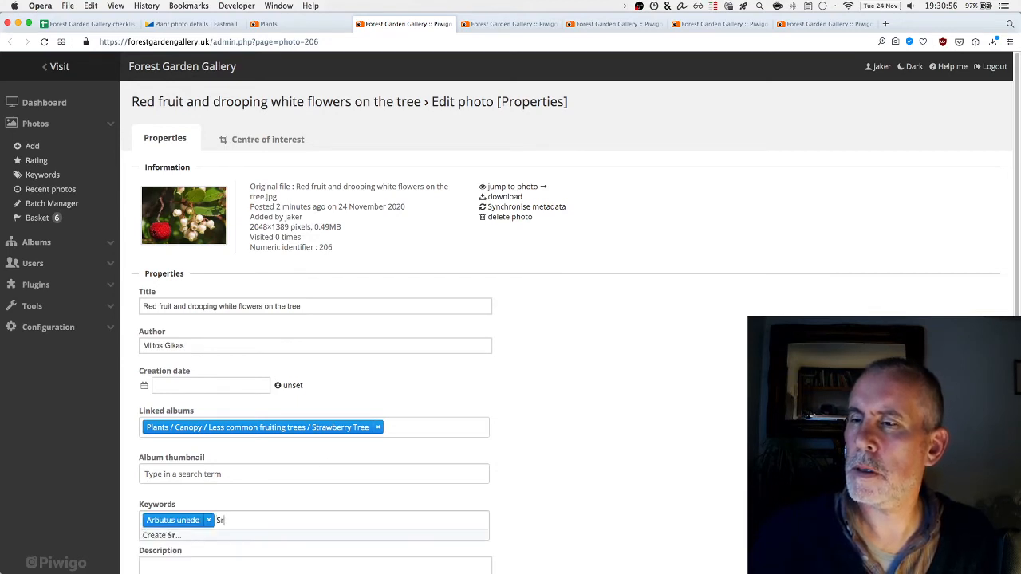
key(BackSpace)
text(awberry Tree)
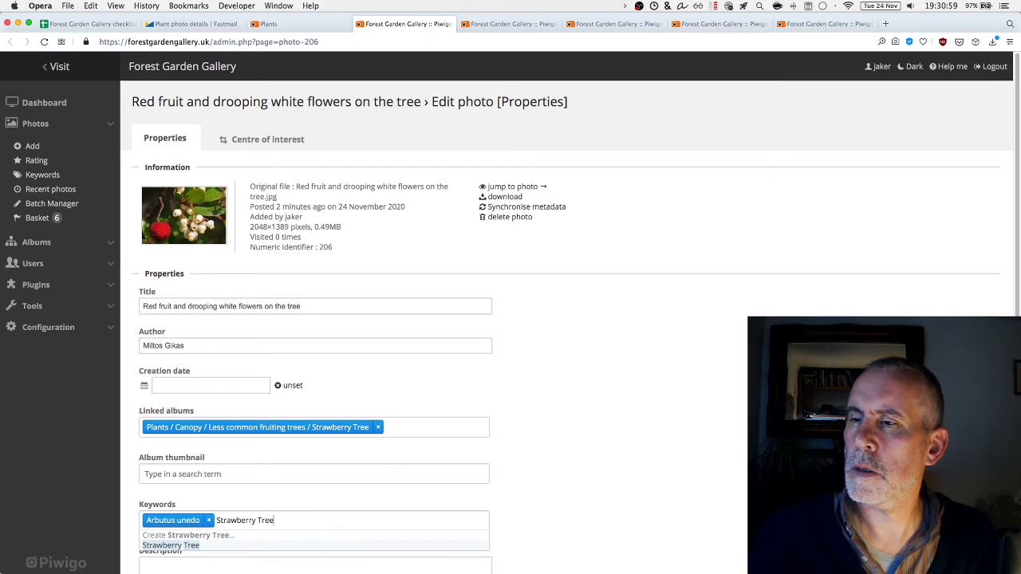
key(Return)
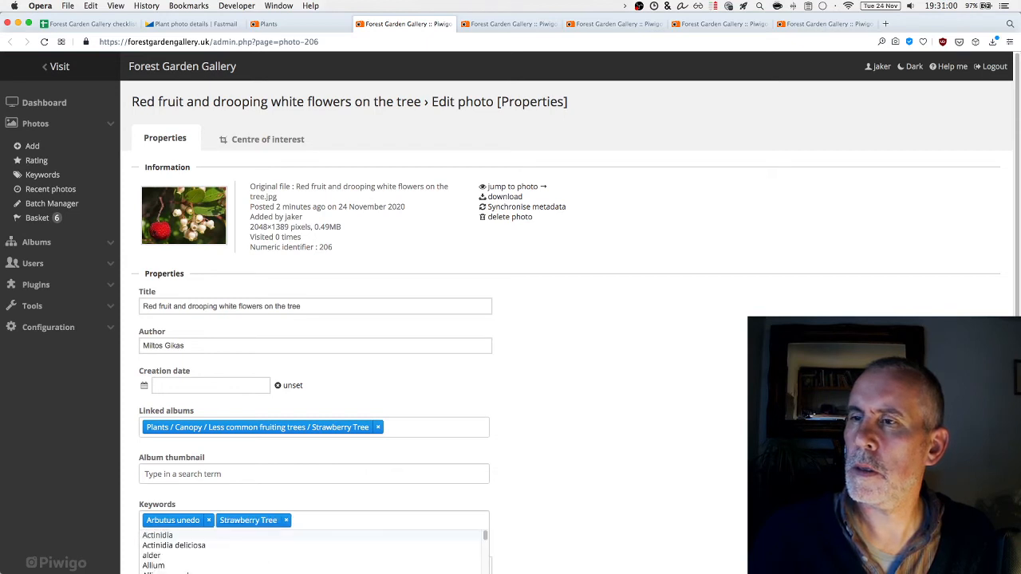
Add the keywords fruit, red, flower and white
text(fruit)
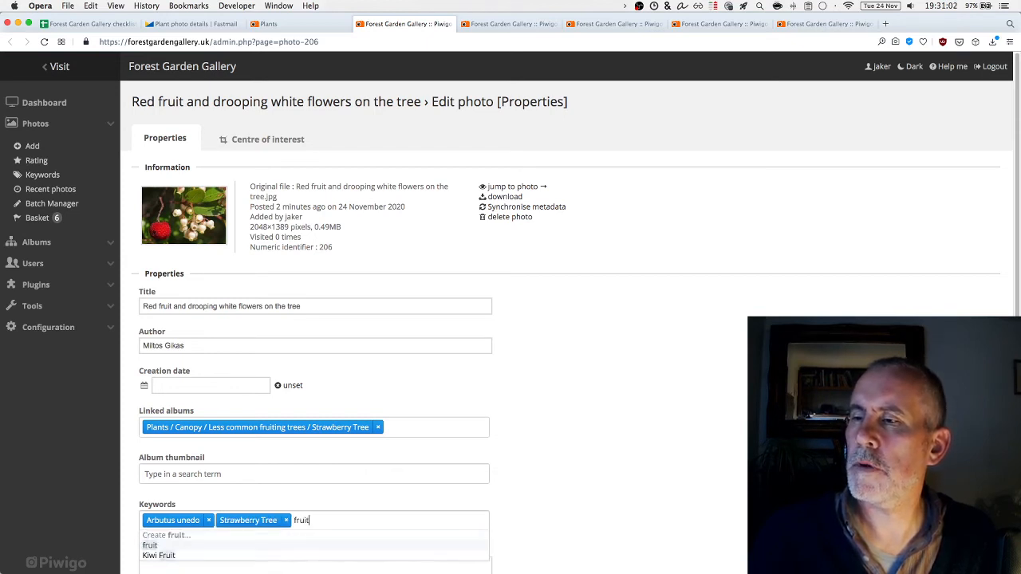
key(Return)
text(red)
key(Return)
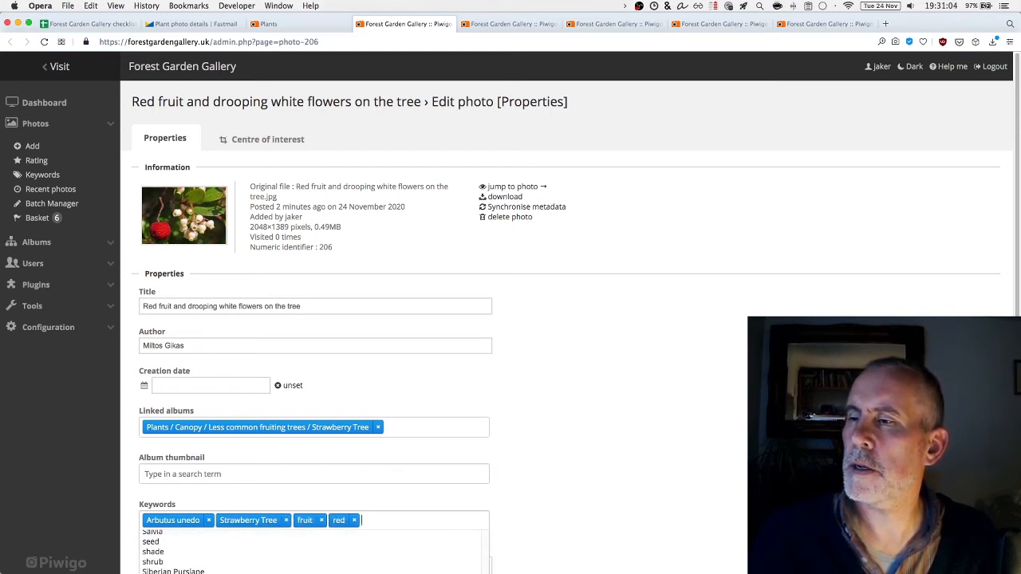
text(flower)
key(Return)
text(w)
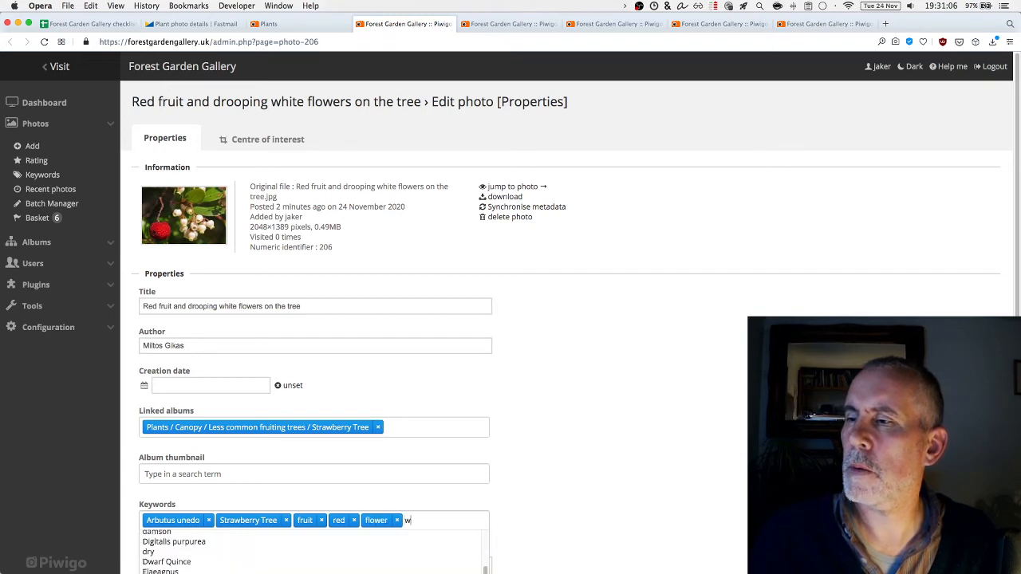
text(hite)
key(Return)
click(636, 419)
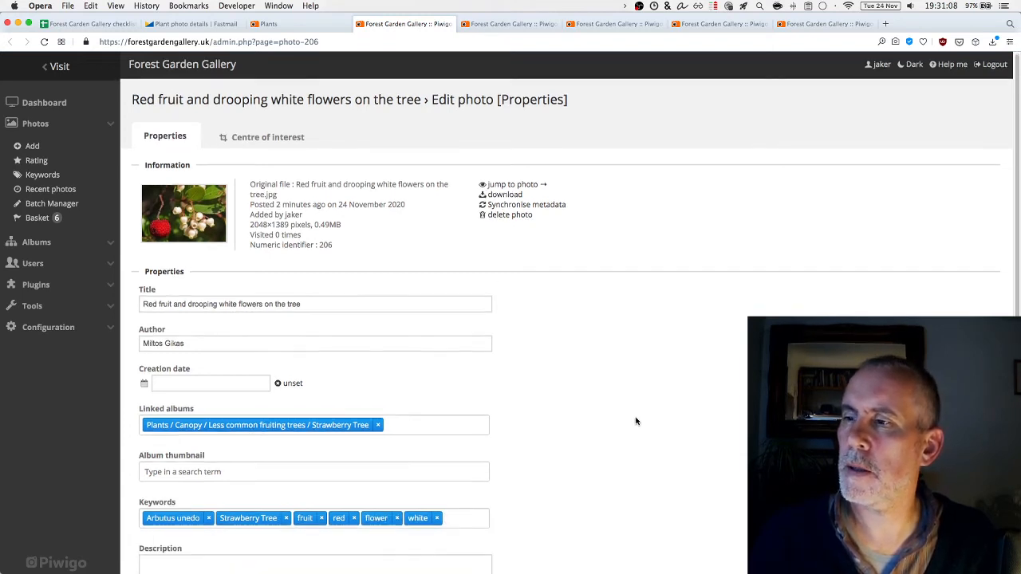
Paste the Photo 5 caption into Description, followed by an 'Original file: <a href=""></a>' line
scroll(479, 479, down, 1)
click(244, 537)
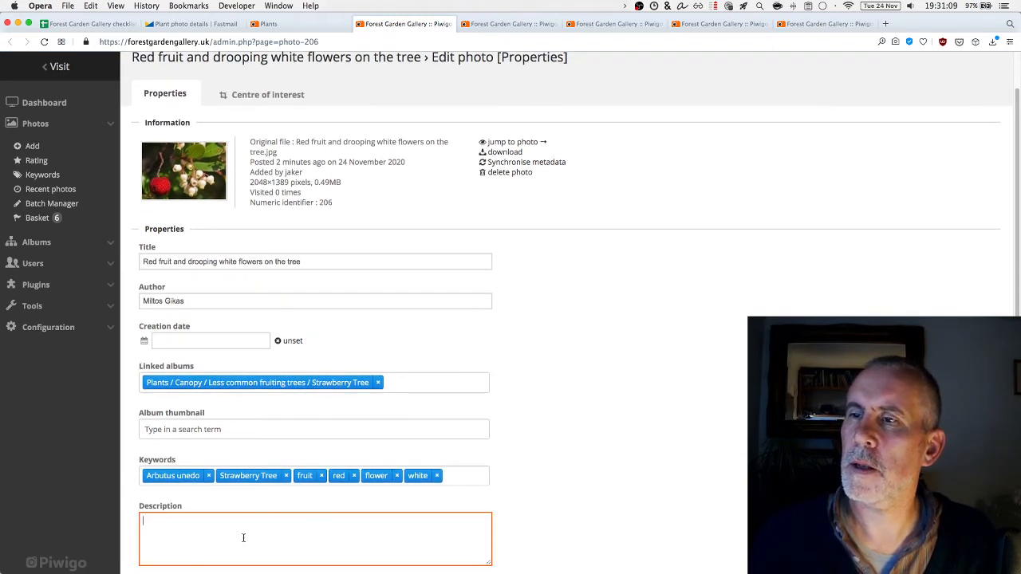
click(223, 24)
drag(427, 495, 232, 494)
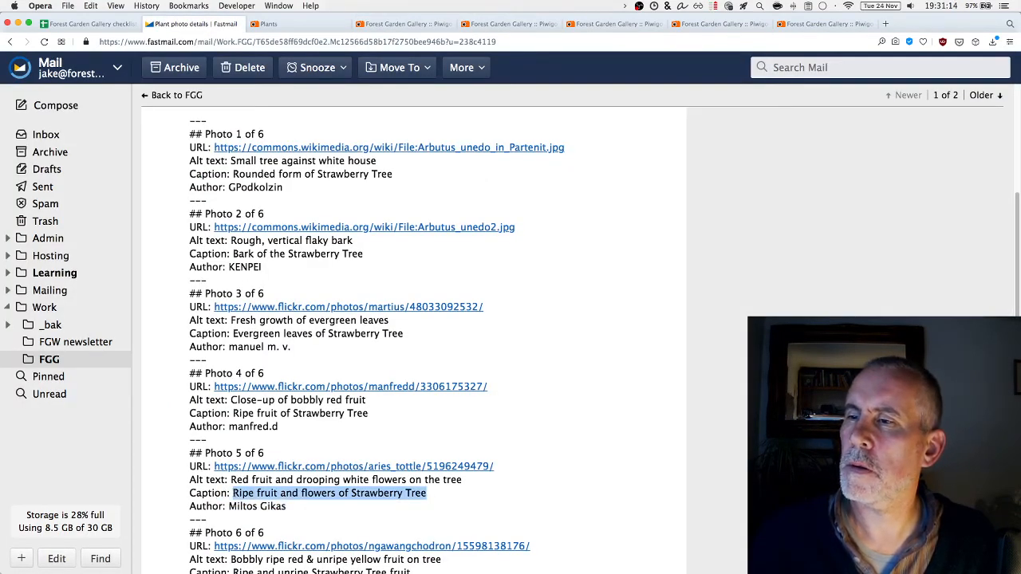
key(super+c)
click(413, 24)
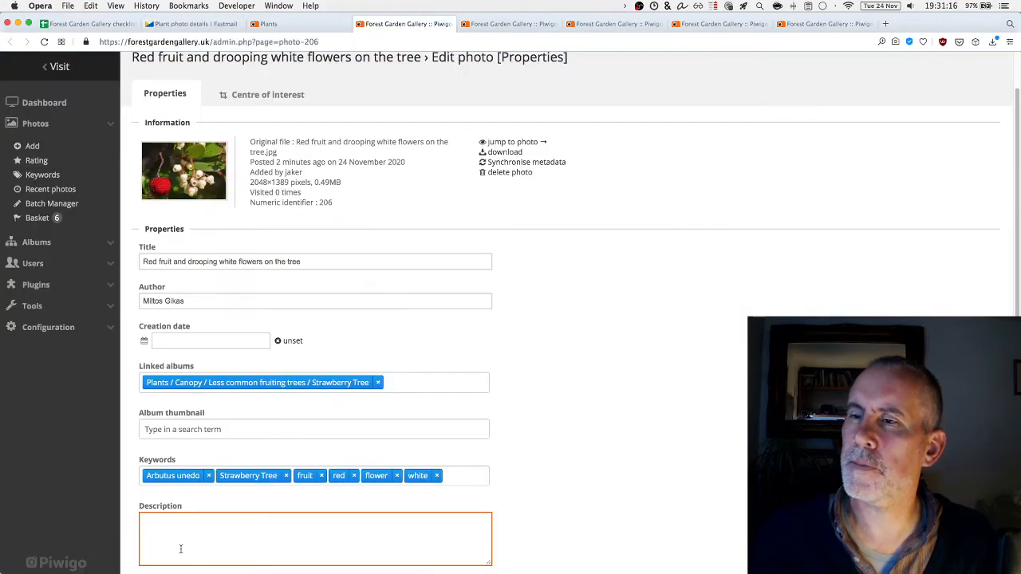
key(super+v)
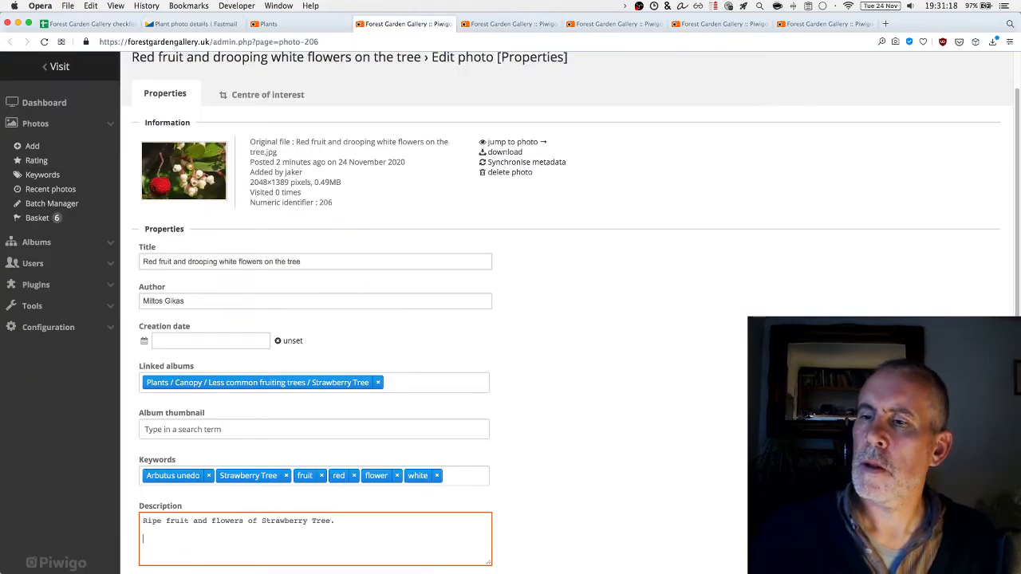
text(Original file: <a href=")
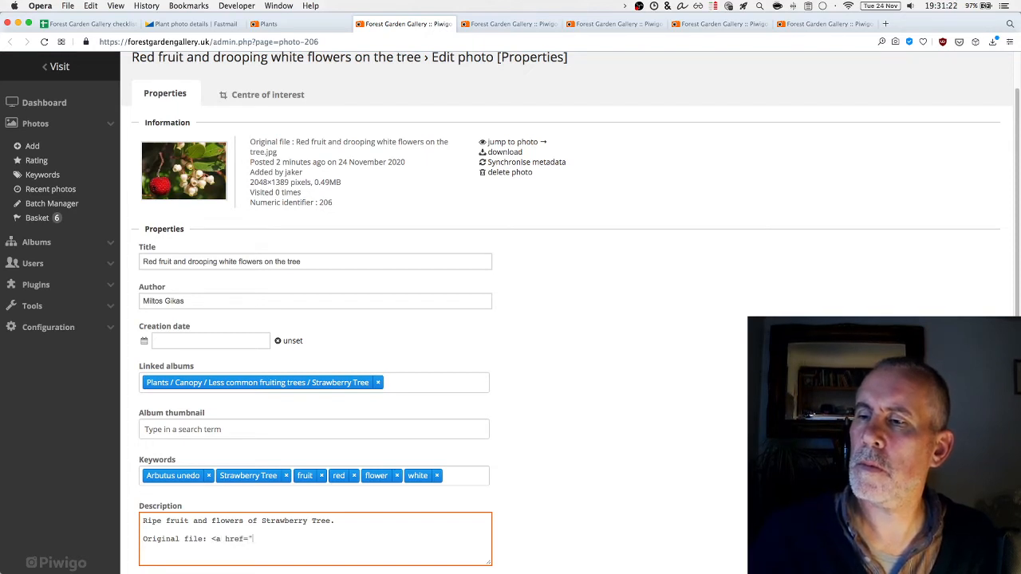
text("></a>)
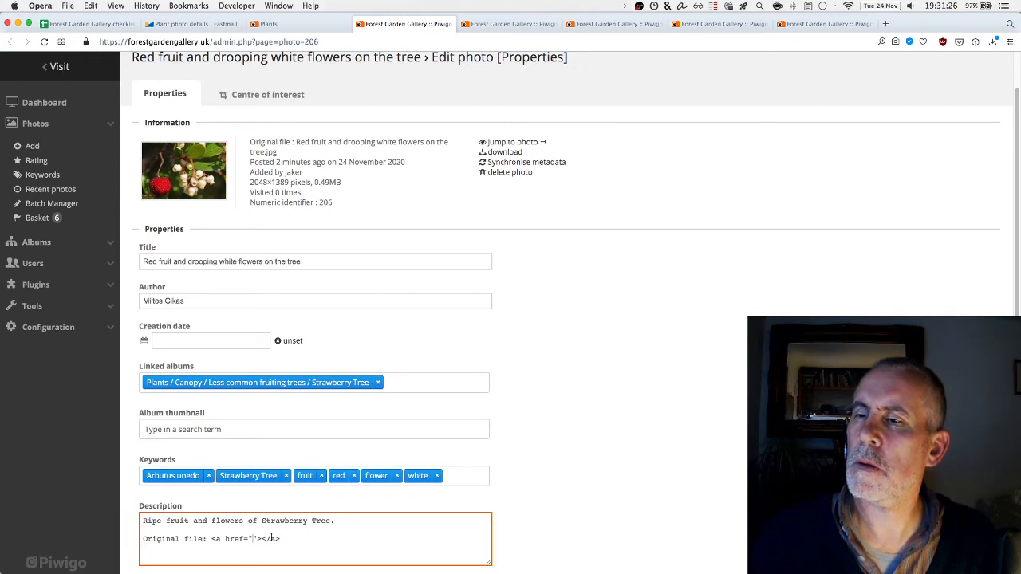
Insert the Photo 5 Flickr URL as the link address and save the photo's settings
click(191, 23)
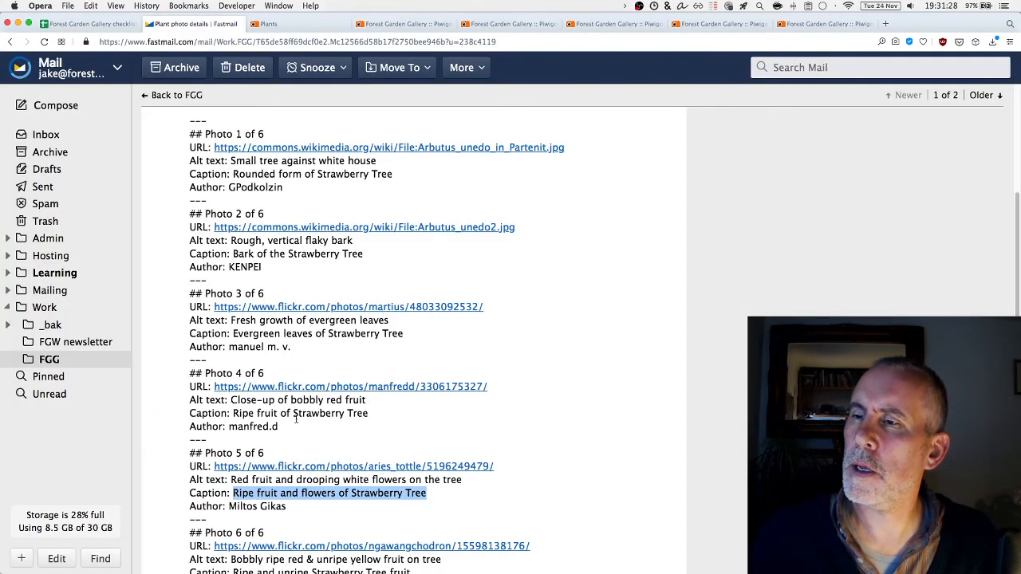
drag(495, 467, 216, 471)
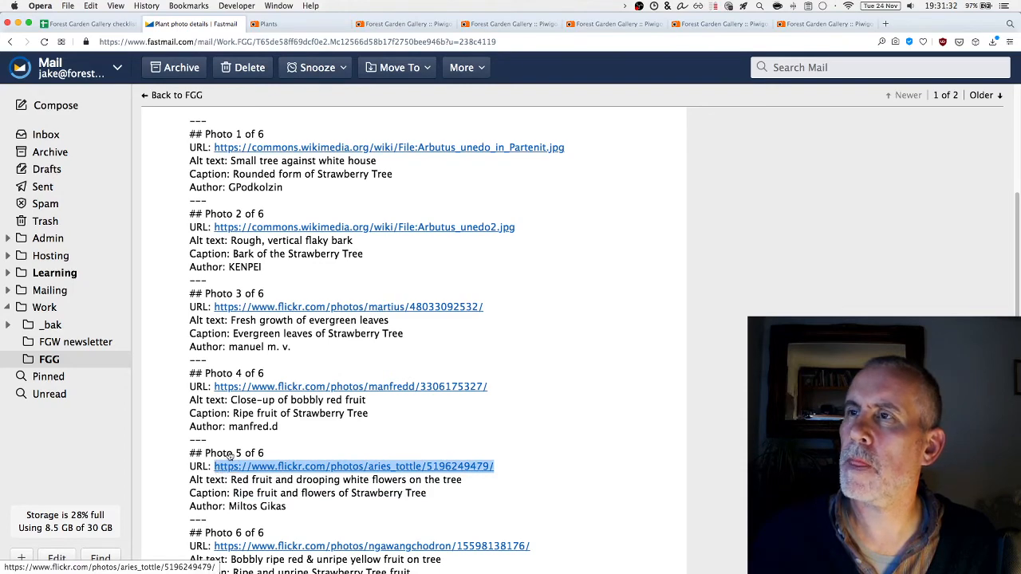
key(ctrl+Tab)
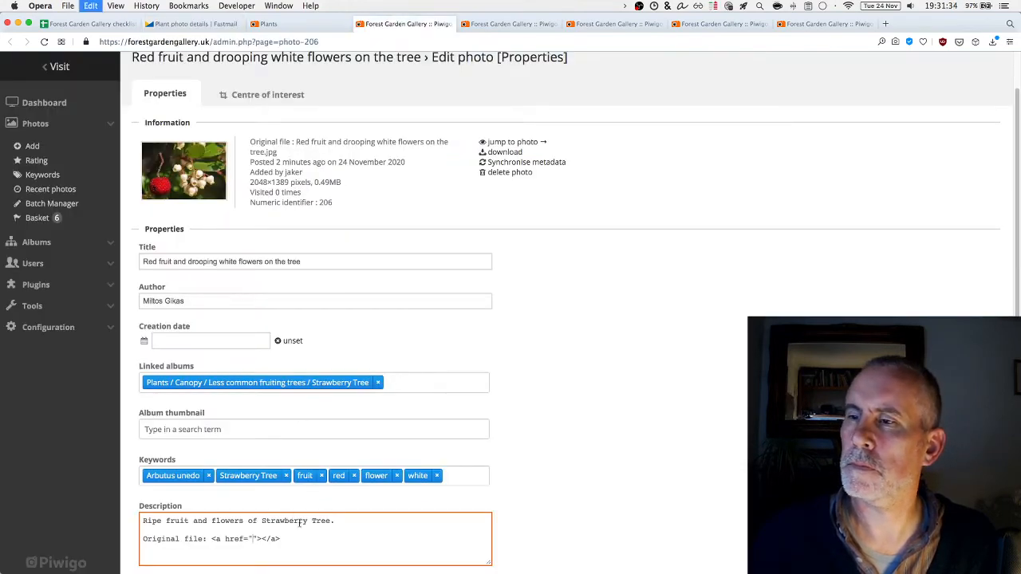
key(super+v)
key(super+v)
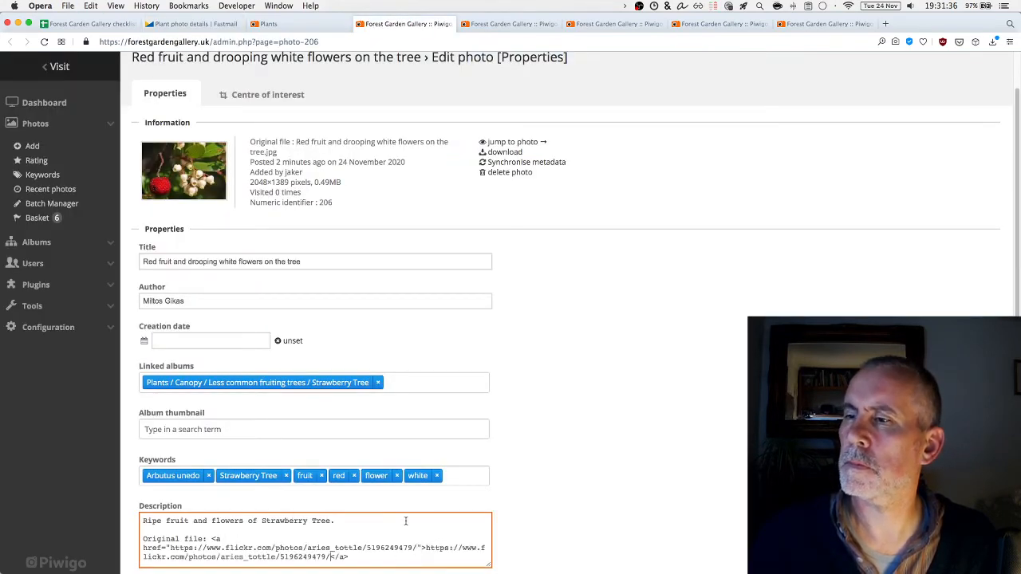
scroll(319, 479, down, 2)
click(171, 559)
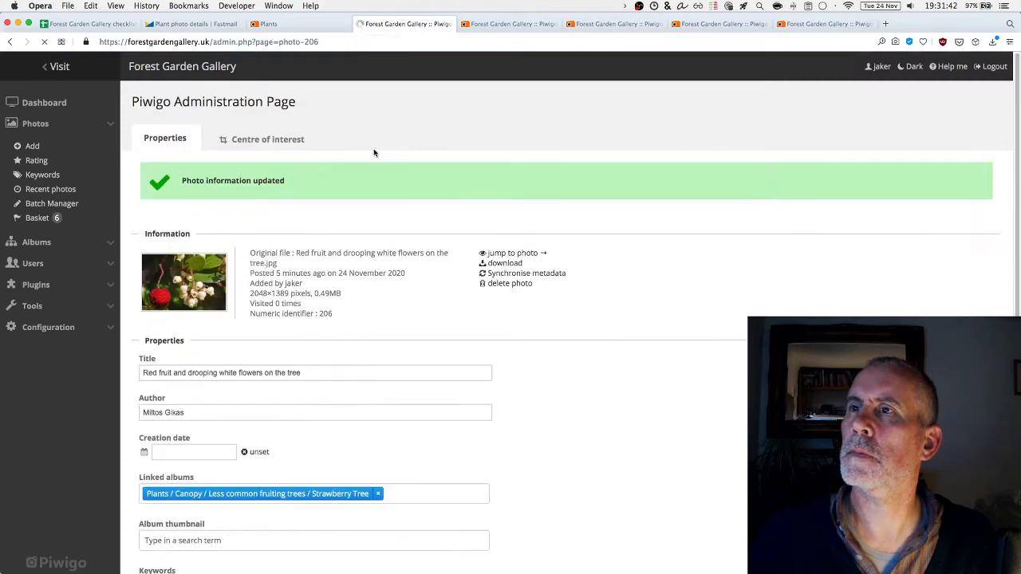
Set the evergreen-leaves photo's Author to the Photo 3 photographer copied from the email
click(360, 23)
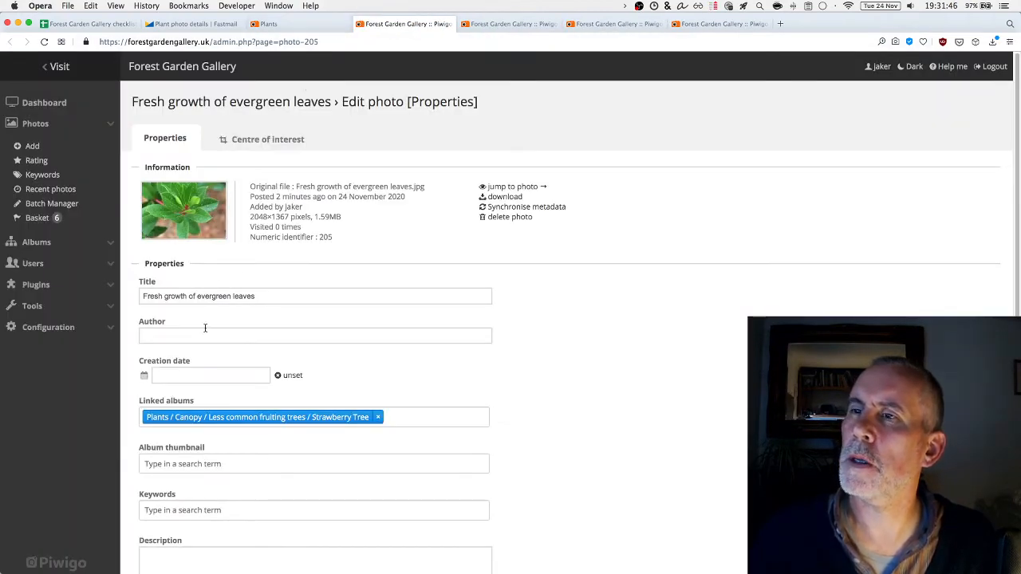
click(205, 329)
click(195, 23)
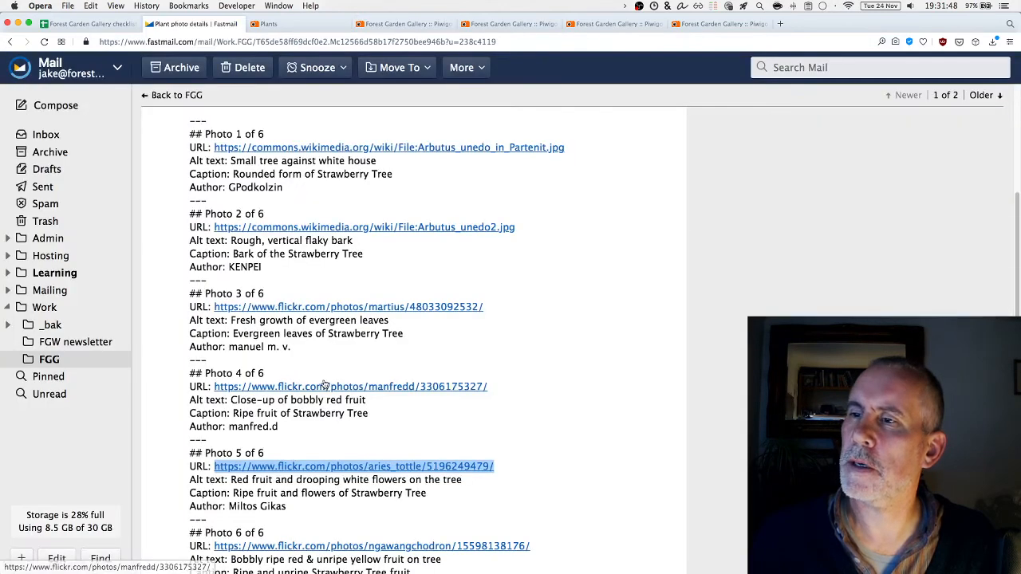
scroll(366, 381, down, 1)
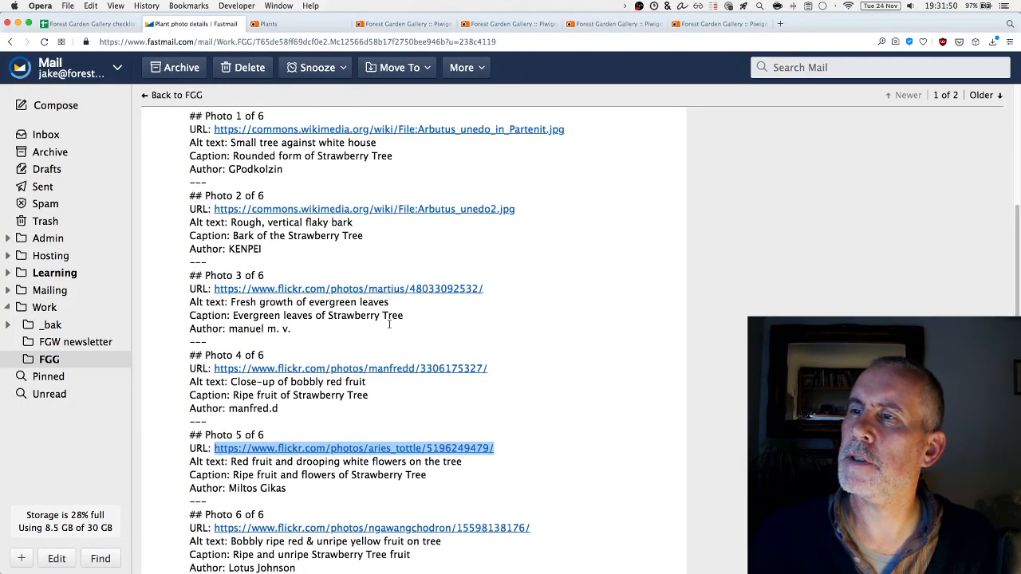
drag(293, 330, 227, 330)
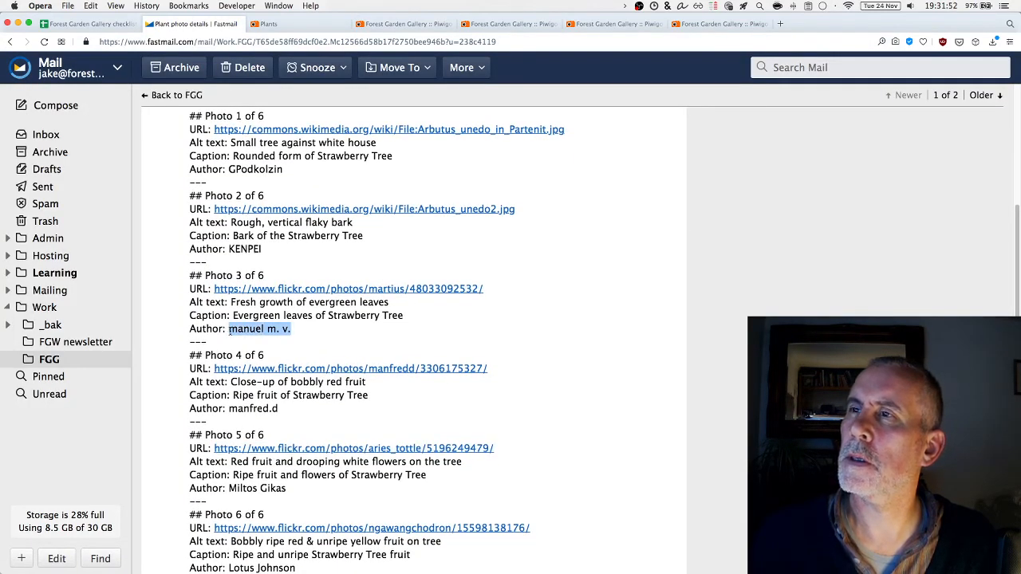
key(super+c)
click(407, 23)
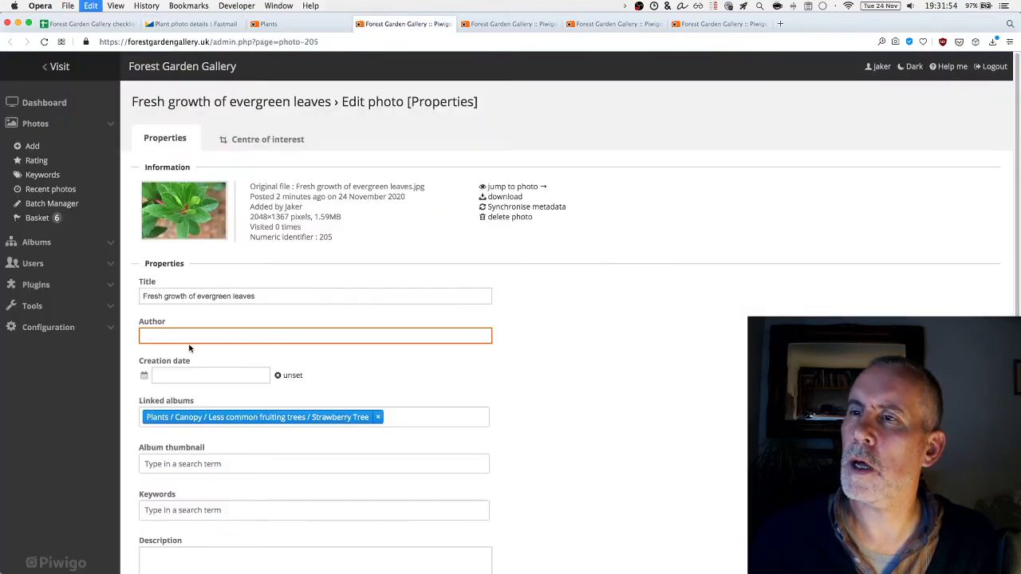
key(super+v)
scroll(199, 359, down, 3)
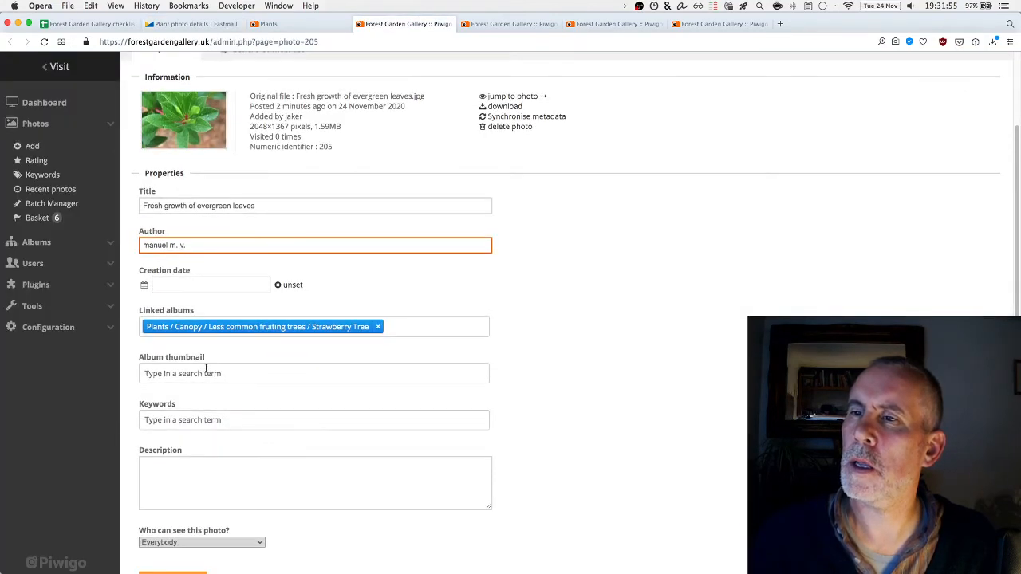
Add the keywords Arbutus unedo and Strawberry Tree
click(201, 413)
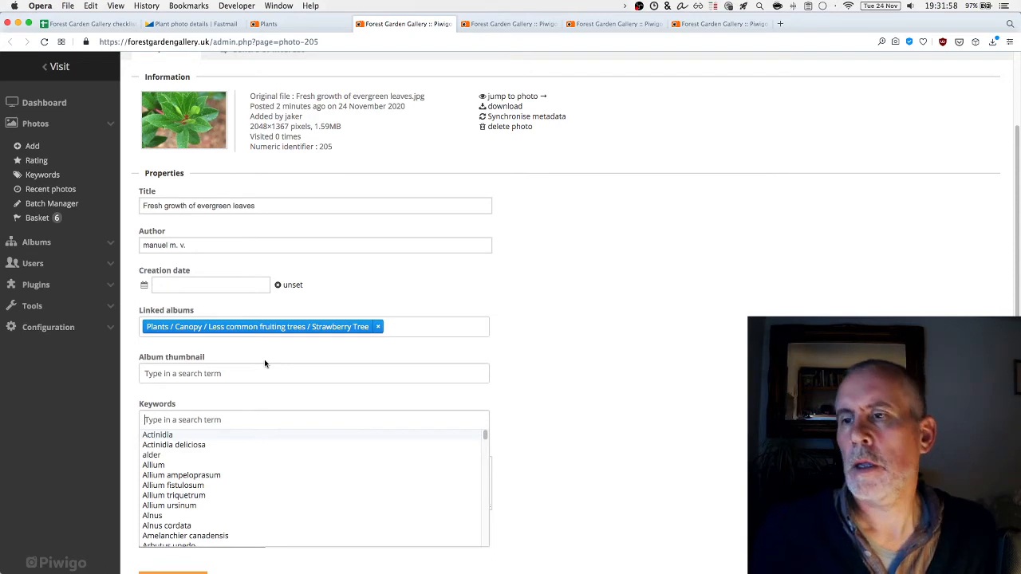
text(Arbutu)
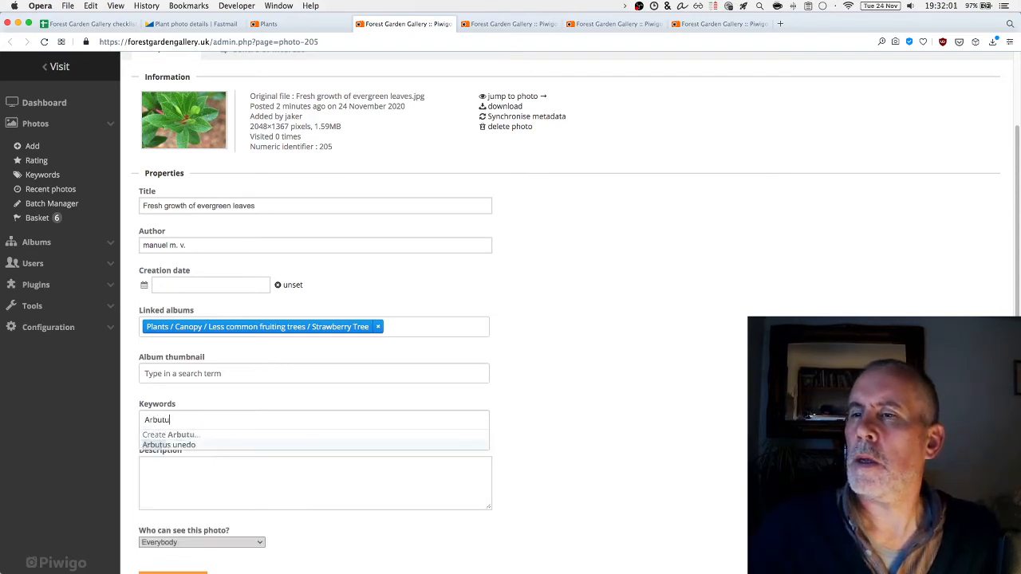
click(182, 445)
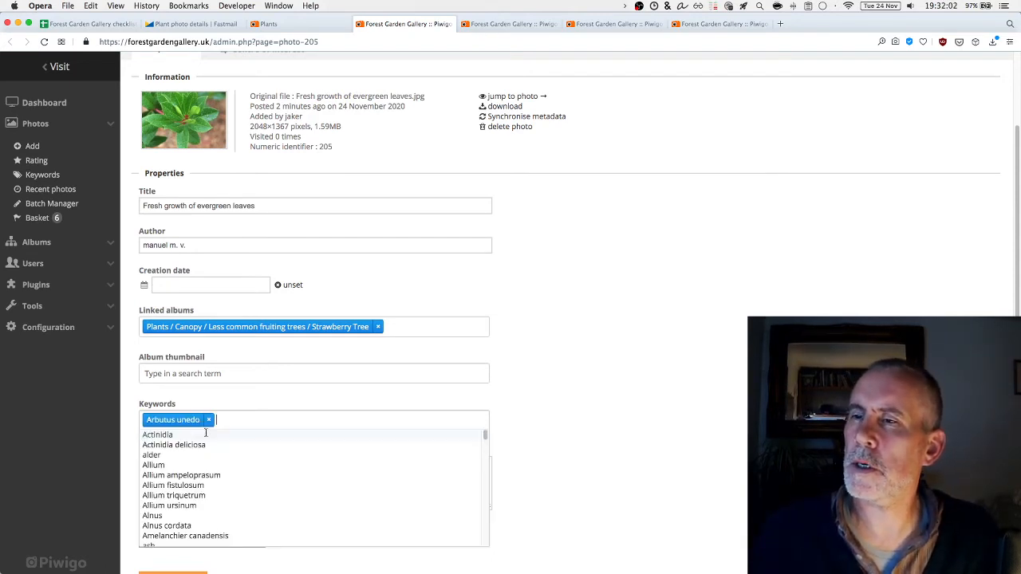
text(Strawbe)
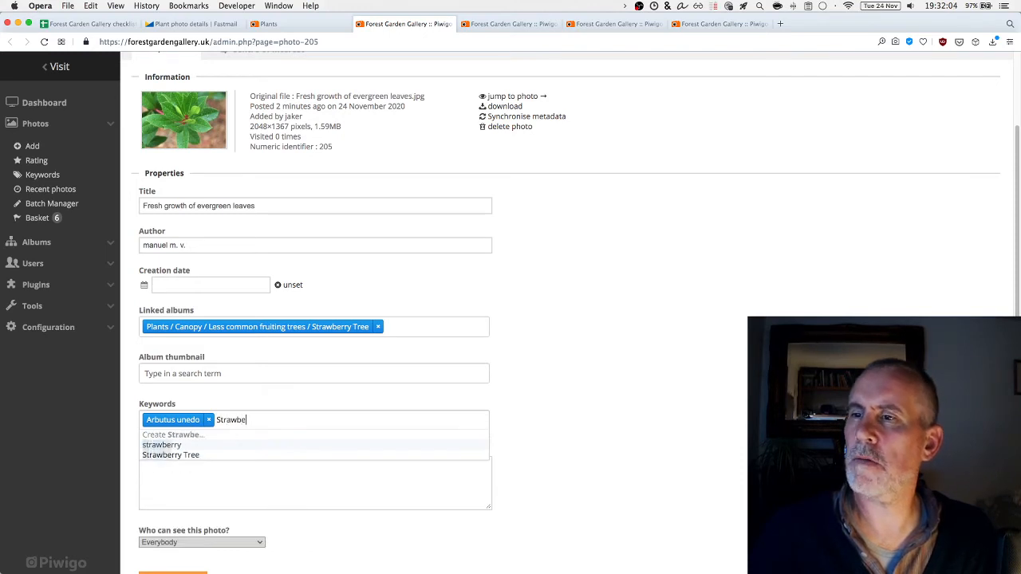
text(rry Tree)
key(Return)
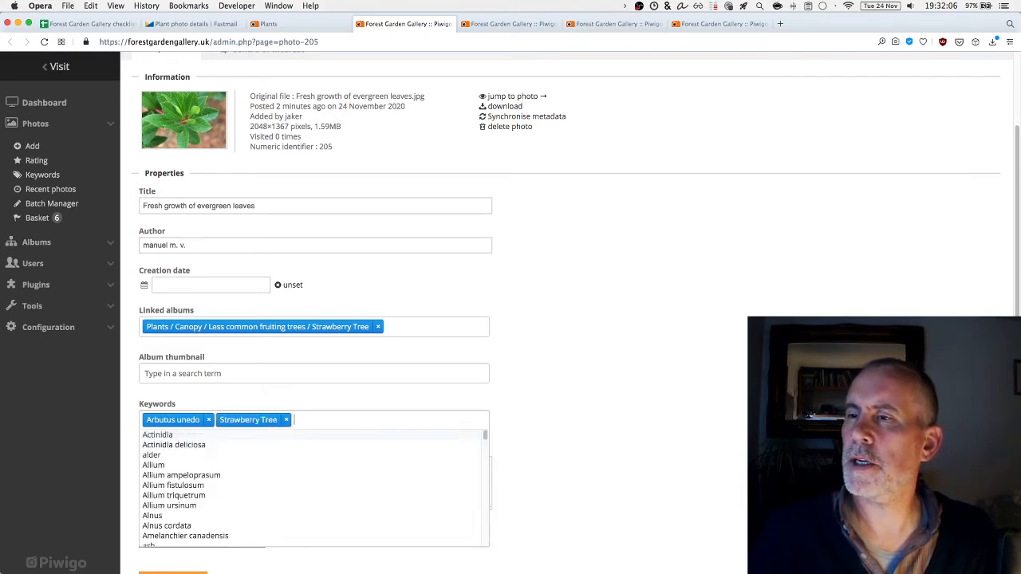
Add the keywords leaf and evergreen
text(leaves)
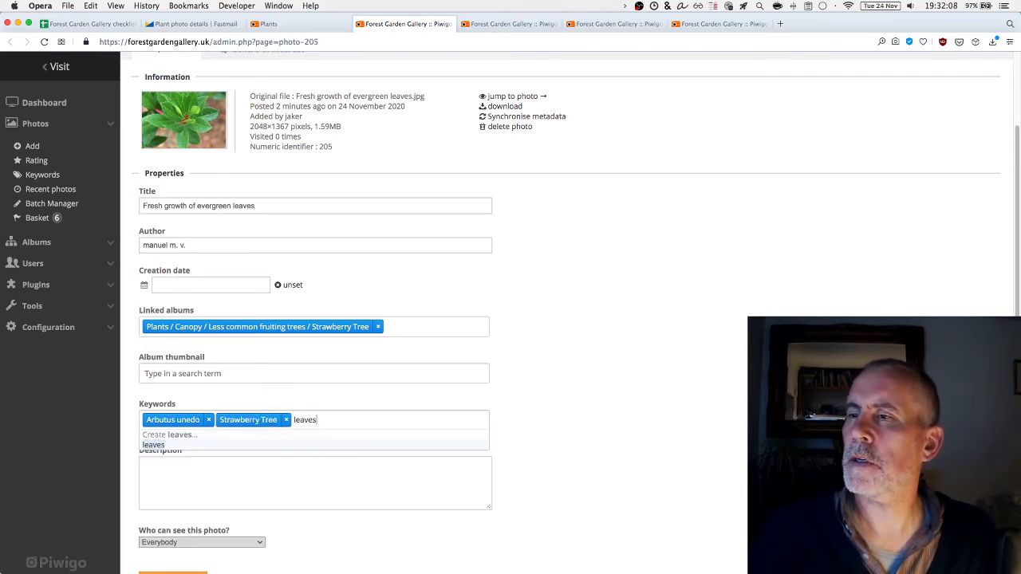
key(BackSpace)
key(BackSpace)
key(BackSpace)
text(f)
key(Return)
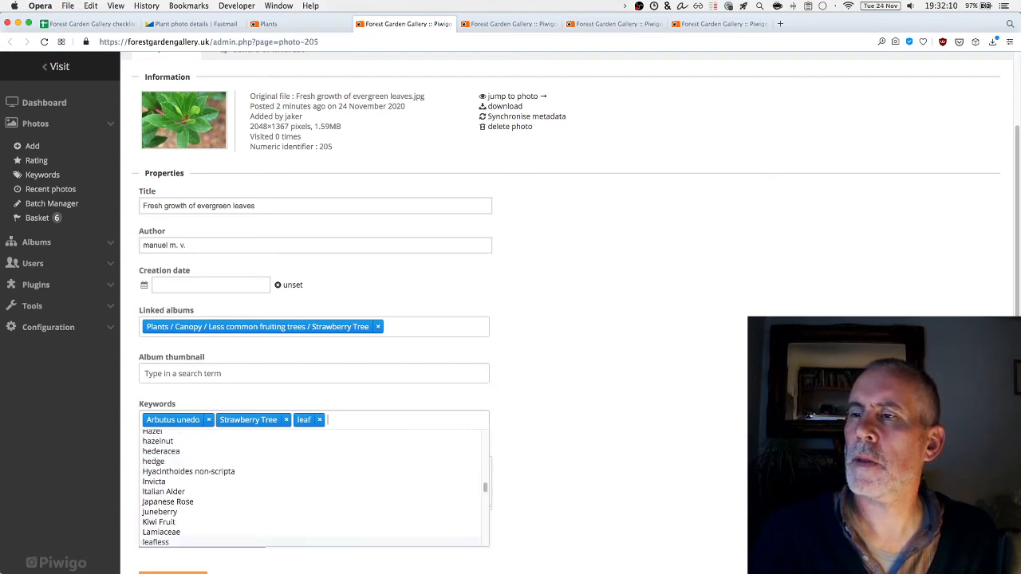
text(gro)
key(BackSpace)
key(BackSpace)
key(BackSpace)
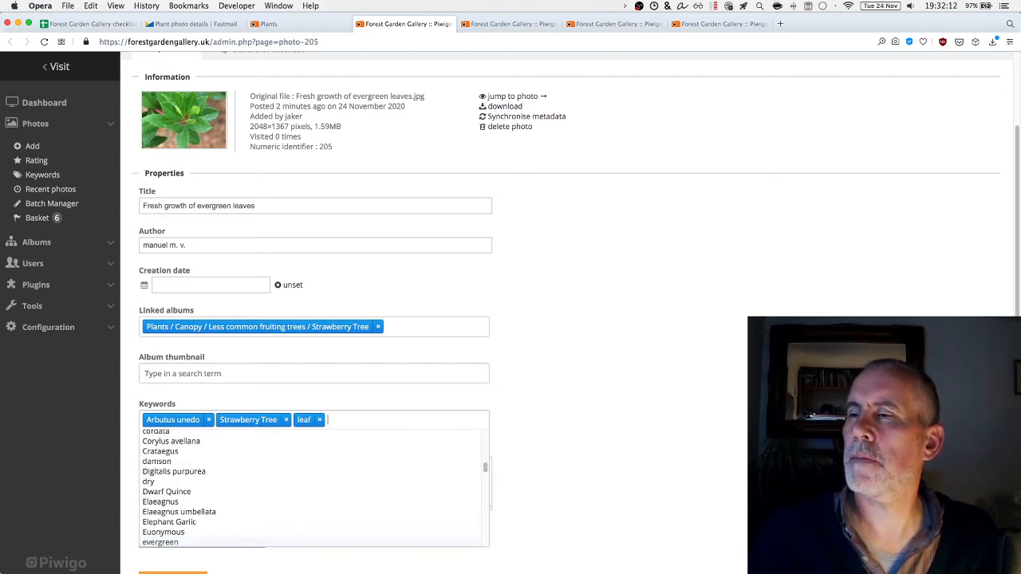
text(evergreen)
key(Return)
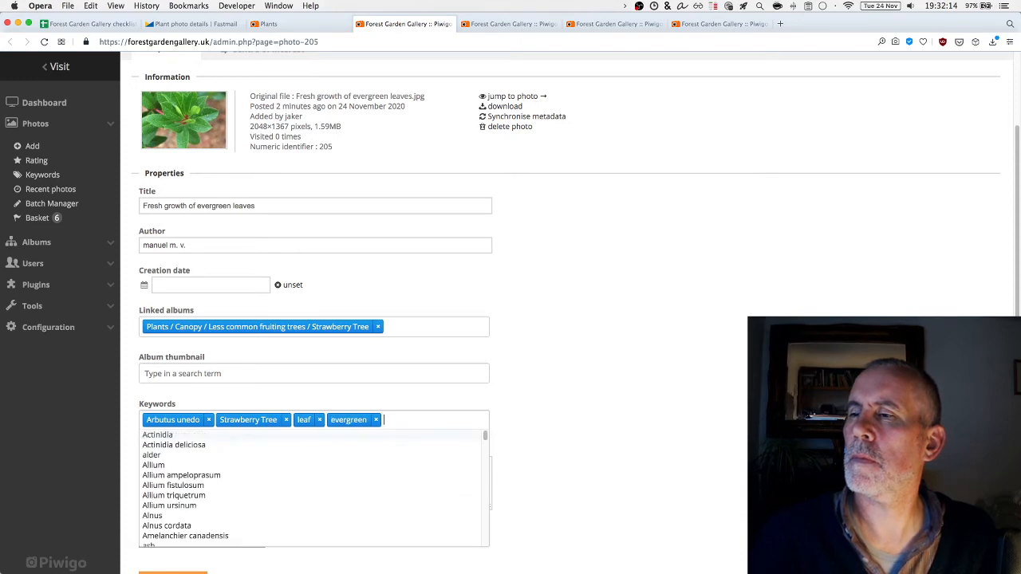
click(668, 422)
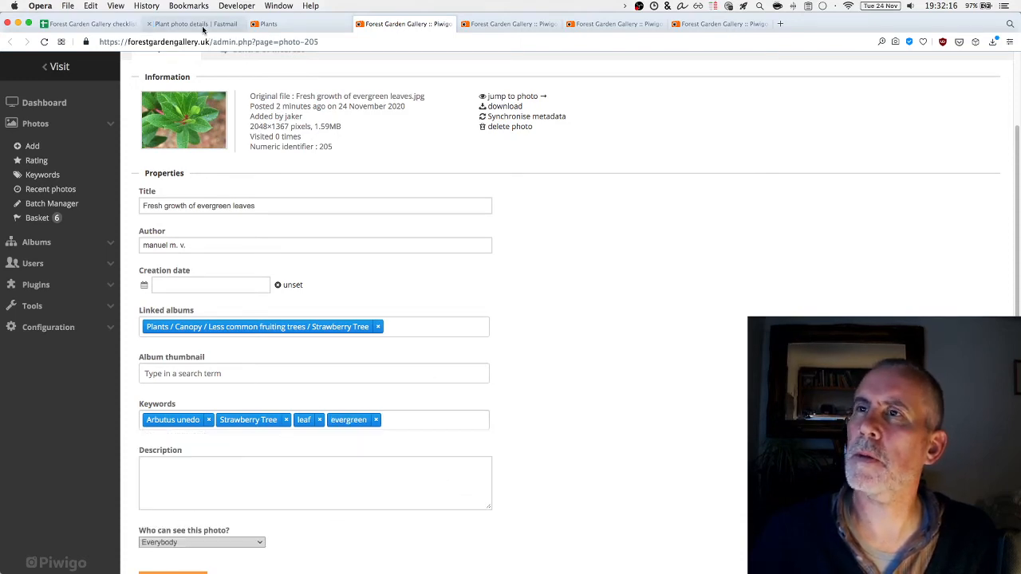
Write the description 'Evergreen leaves of Strawberry Tree.' with an 'Original file: <a href=""></a' line
click(191, 24)
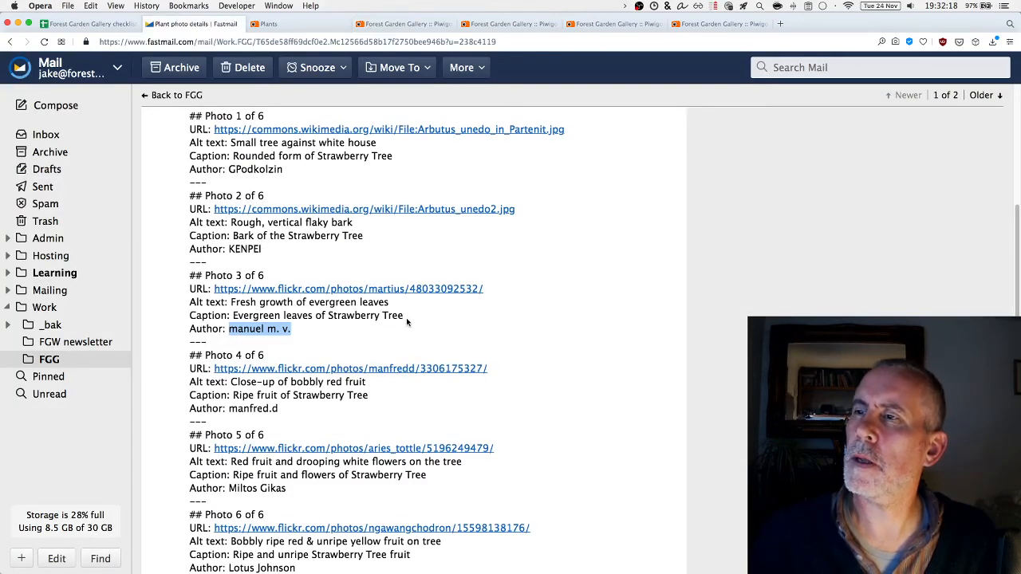
drag(407, 321, 232, 316)
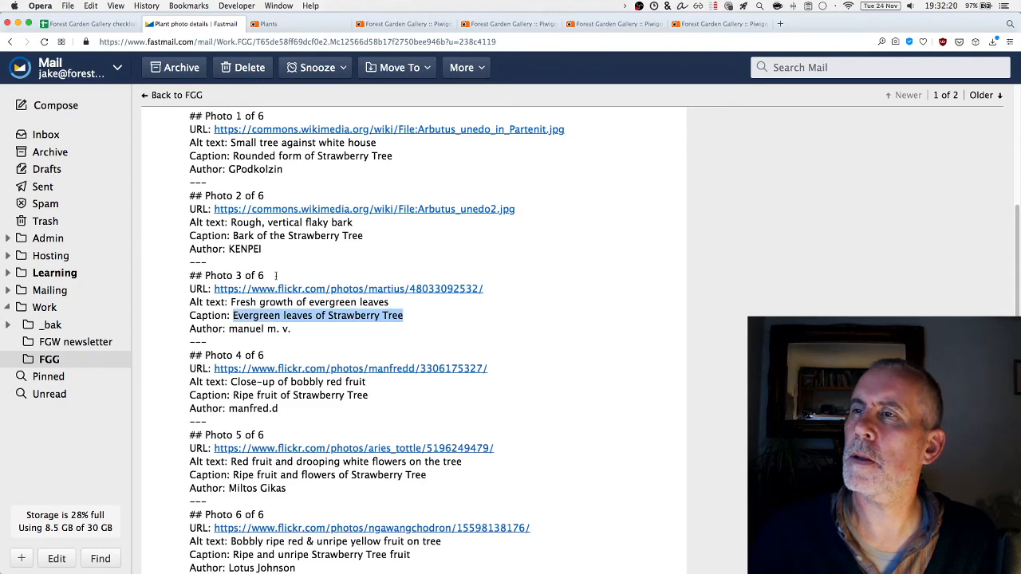
click(291, 30)
click(413, 26)
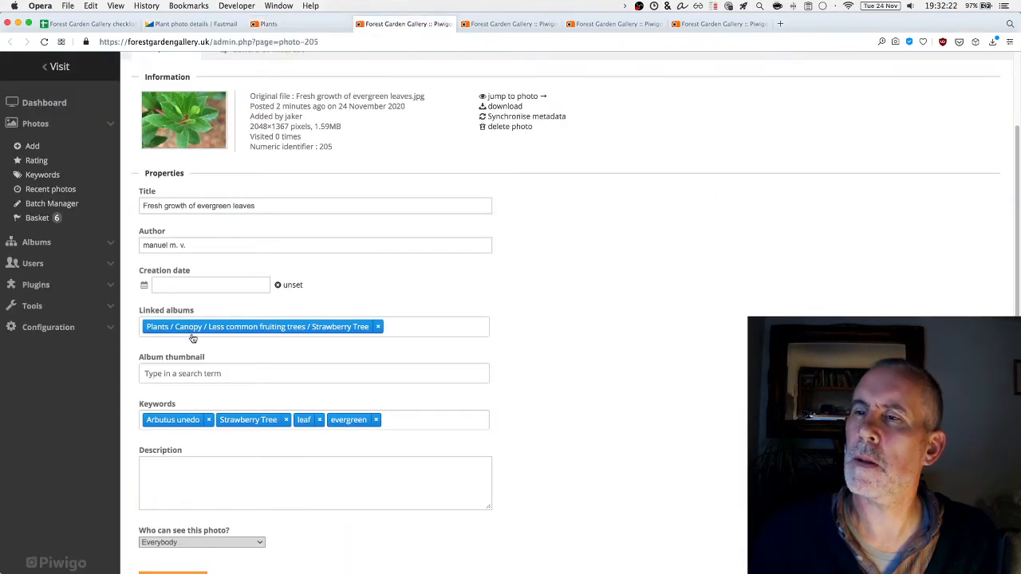
click(199, 467)
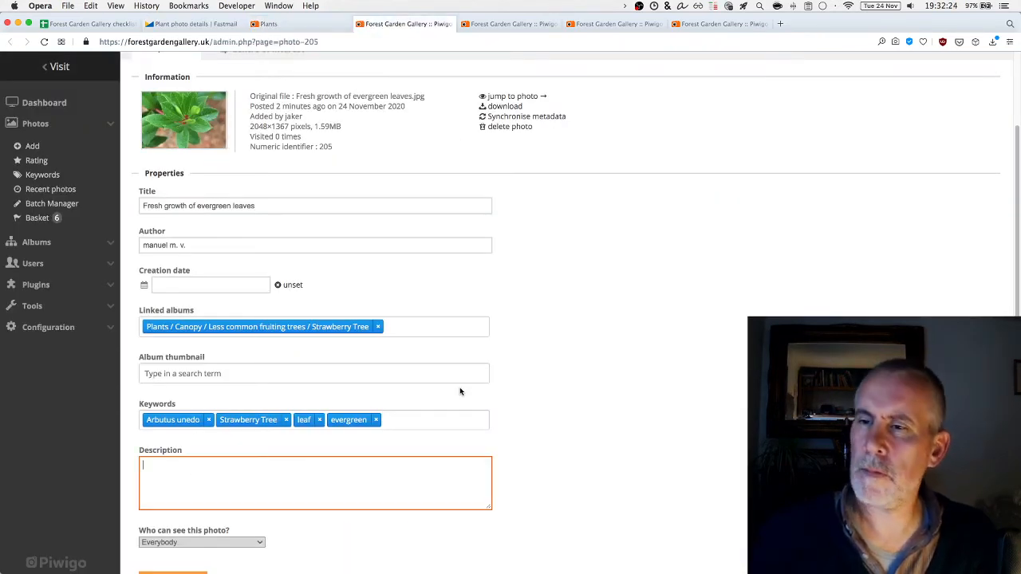
text(Evergreen leaves of Strawberry Tree.  )
text(O)
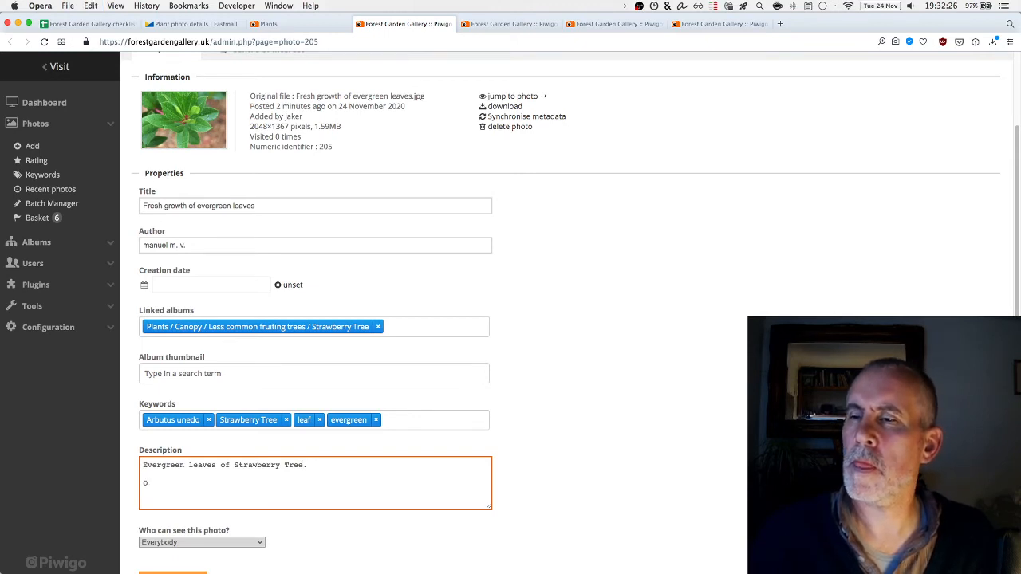
text(riginal file:)
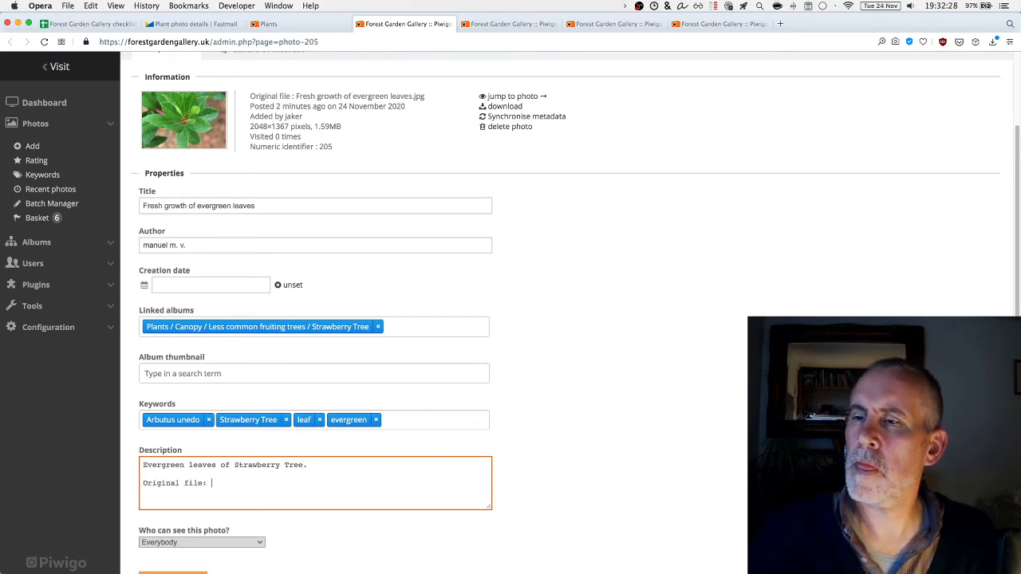
text( <a href="">)
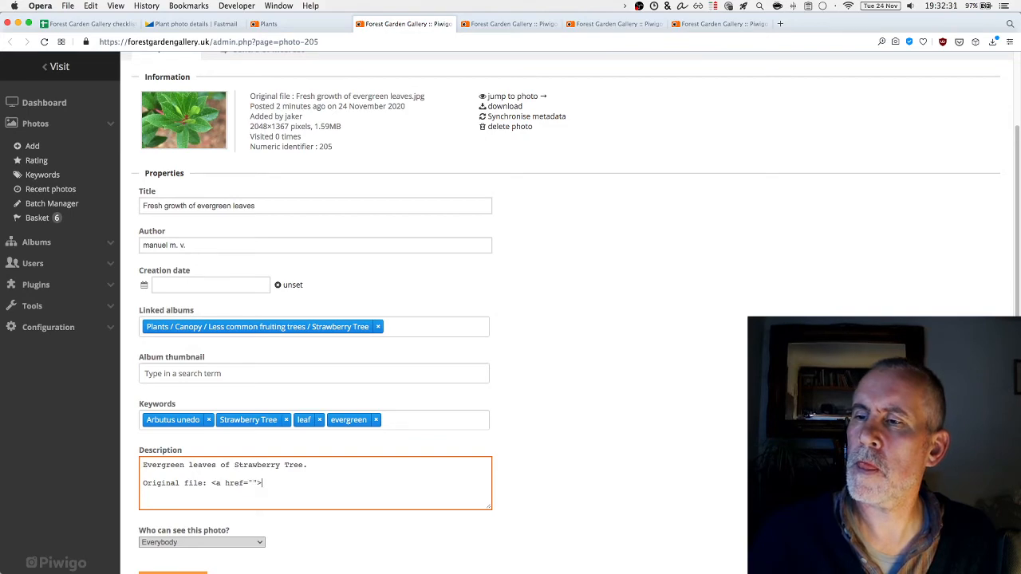
text(</a>)
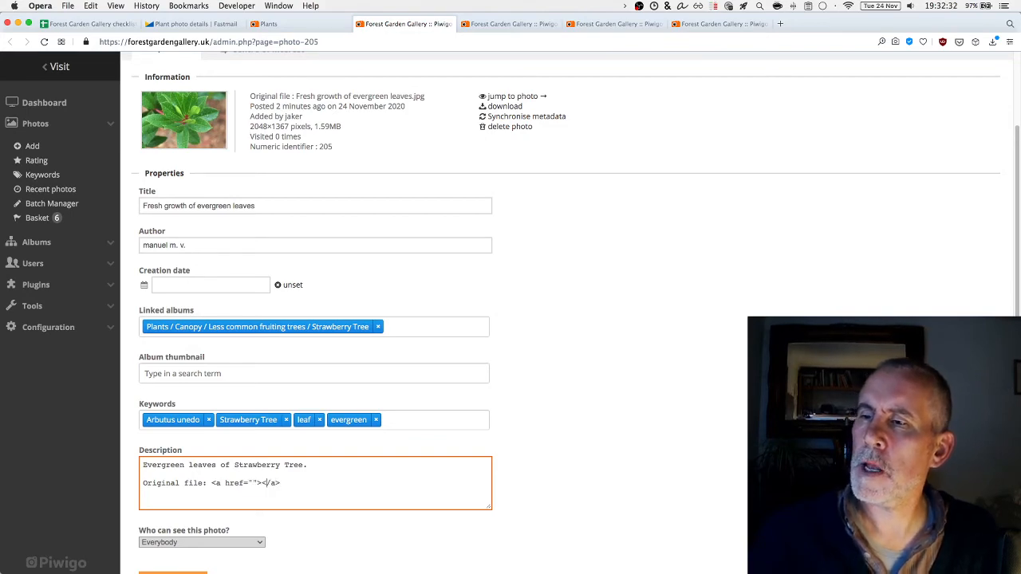
Paste the Photo 3 Flickr URL as the link's address and text, then save the settings
click(214, 24)
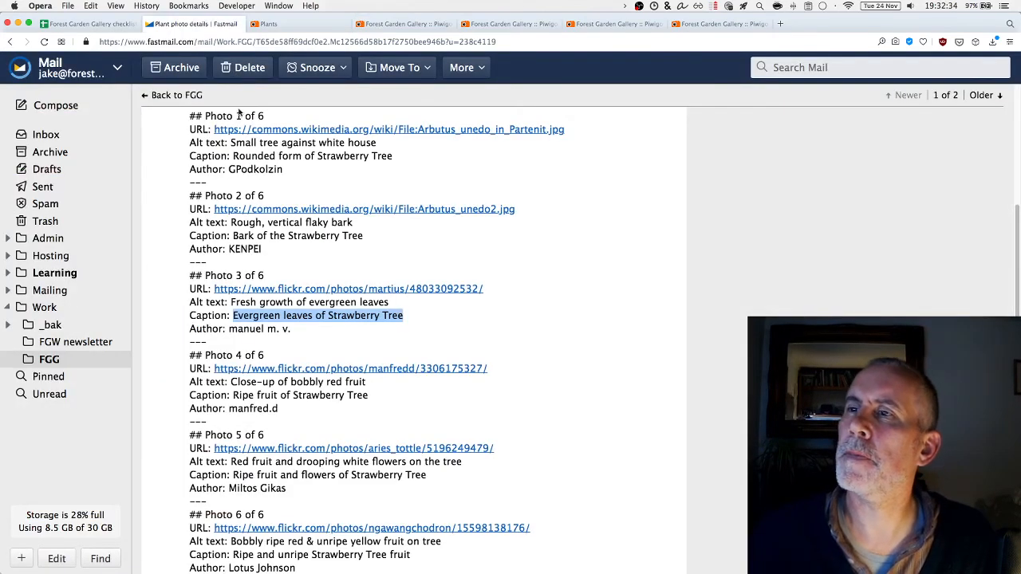
click(512, 293)
drag(512, 292, 212, 290)
key(super+c)
click(408, 24)
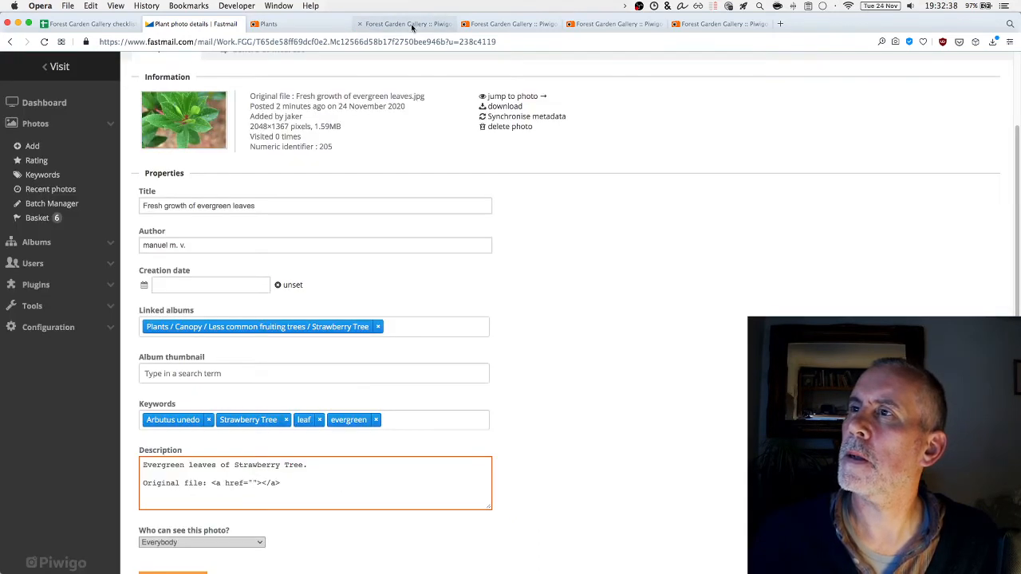
key(super+v)
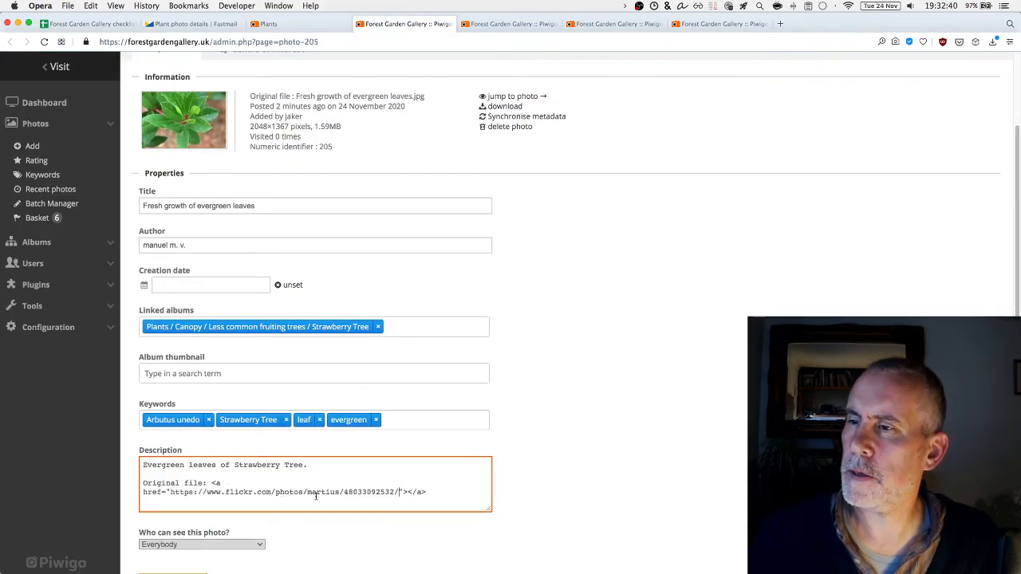
click(406, 492)
key(super+v)
scroll(363, 545, down, 1)
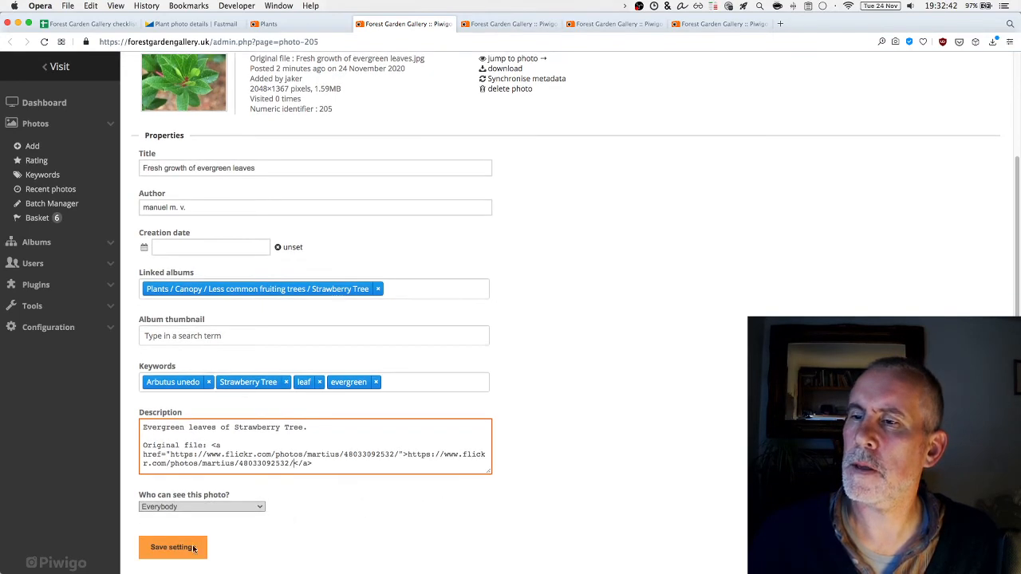
click(182, 547)
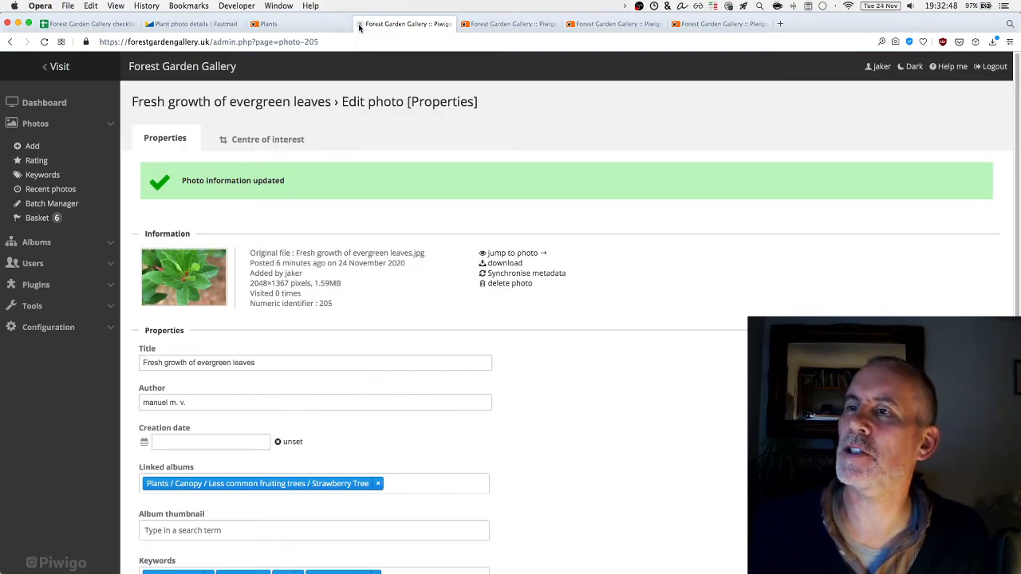
Set the bobbly red fruit photo's Author to the Photo 4 photographer from the email
click(359, 24)
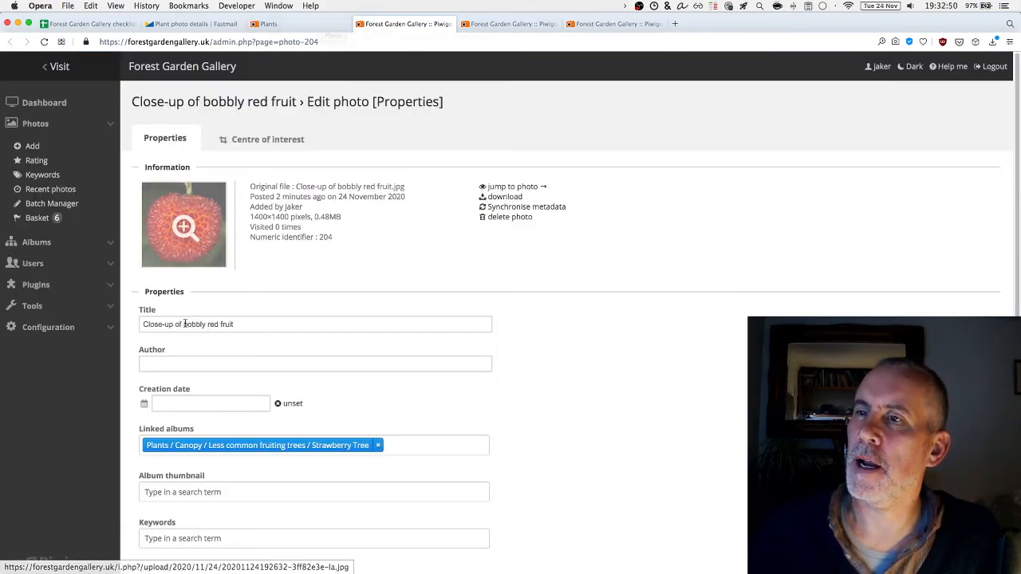
click(163, 366)
key(super+2)
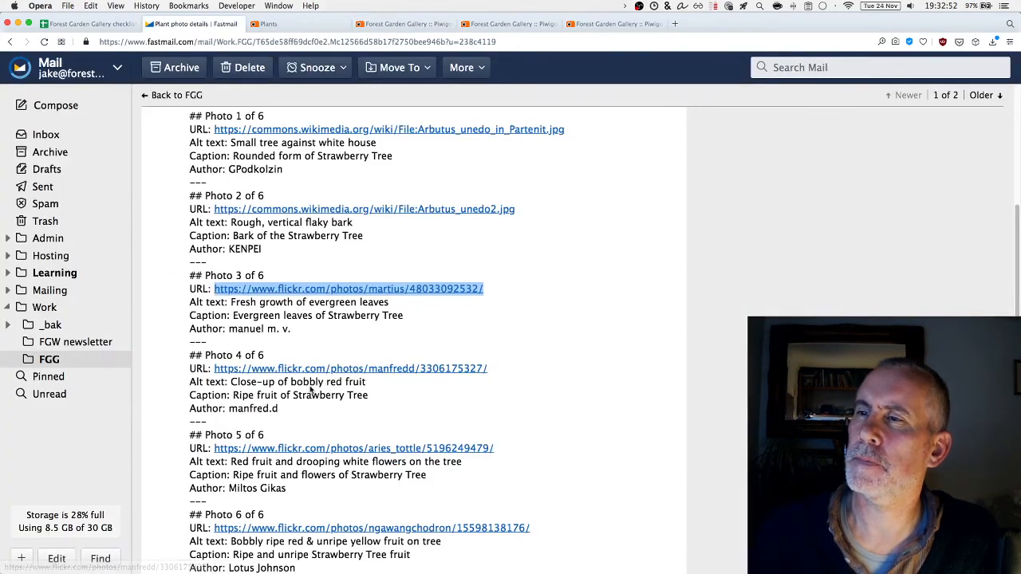
click(303, 415)
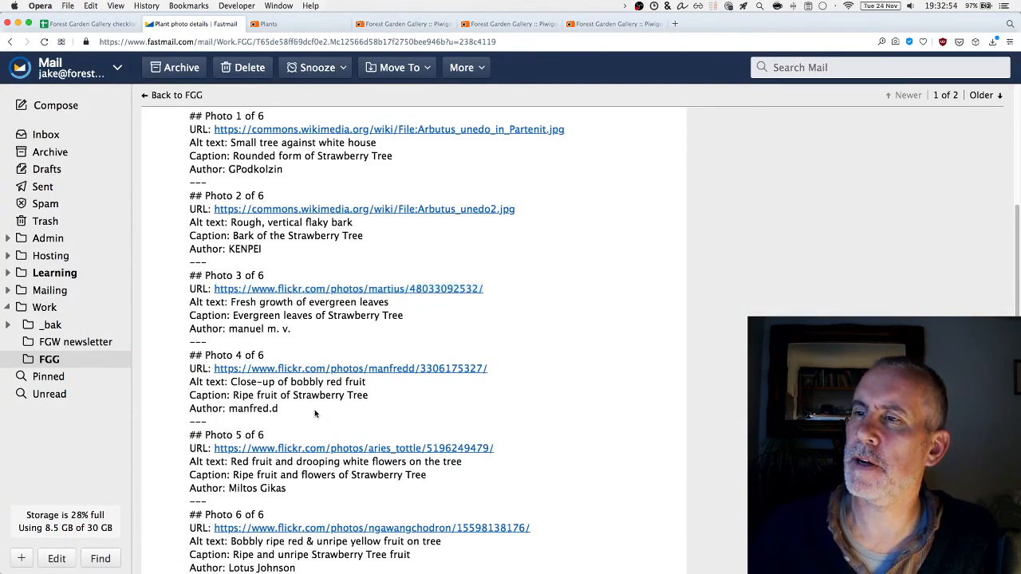
drag(315, 413, 227, 409)
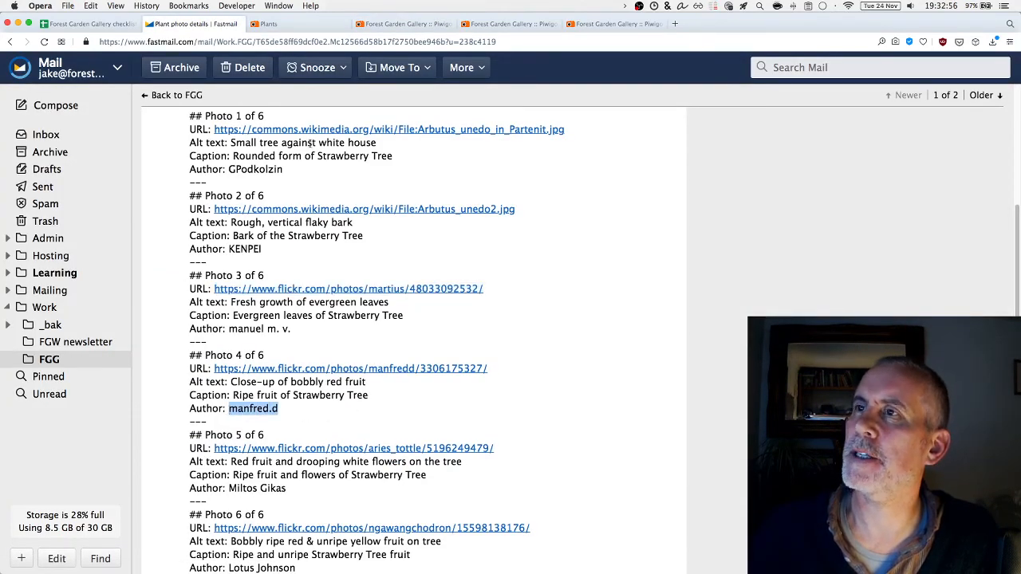
click(400, 26)
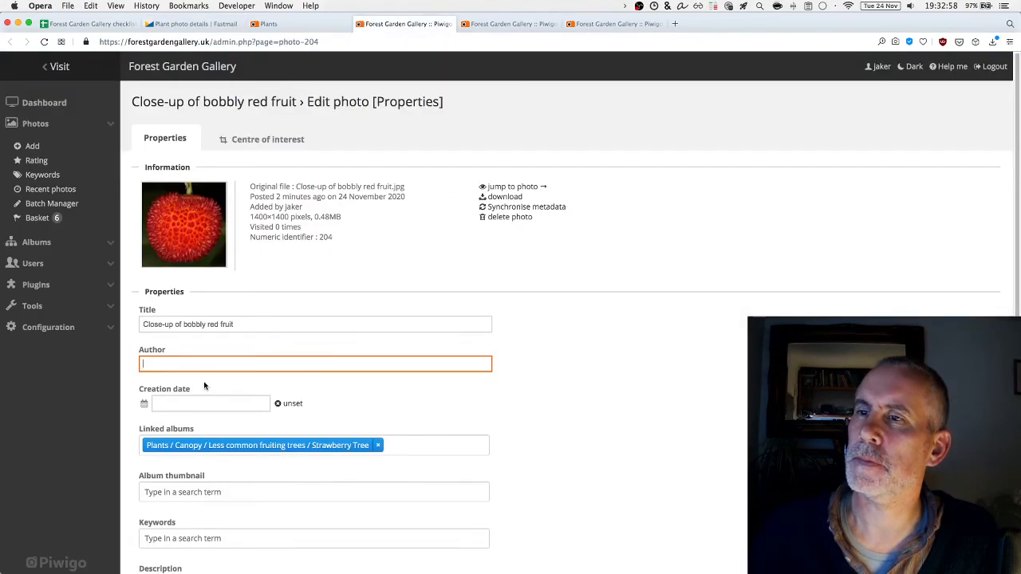
key(super+v)
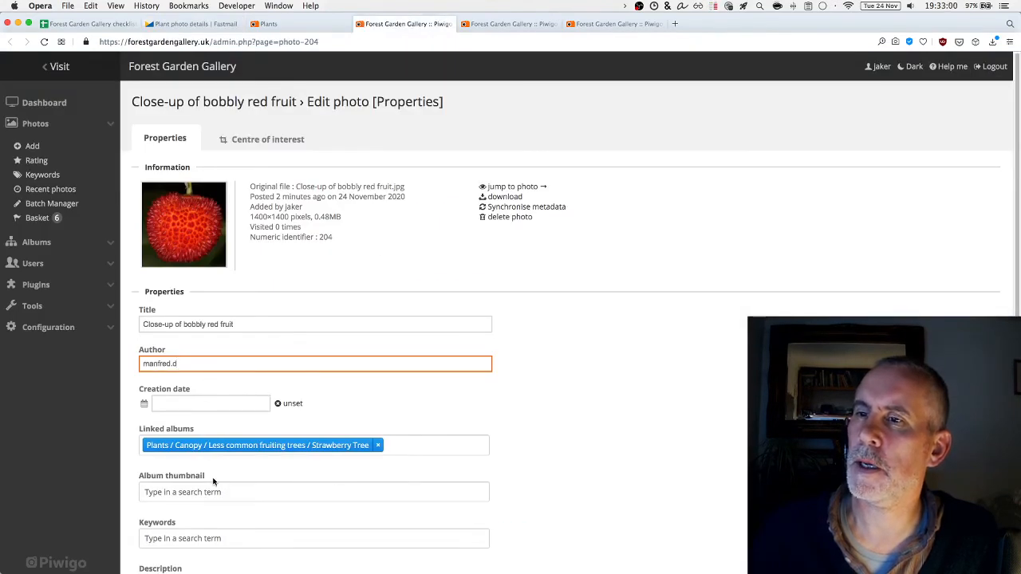
Choose Strawberry Tree in Album thumbnail so this photo represents that album
click(260, 485)
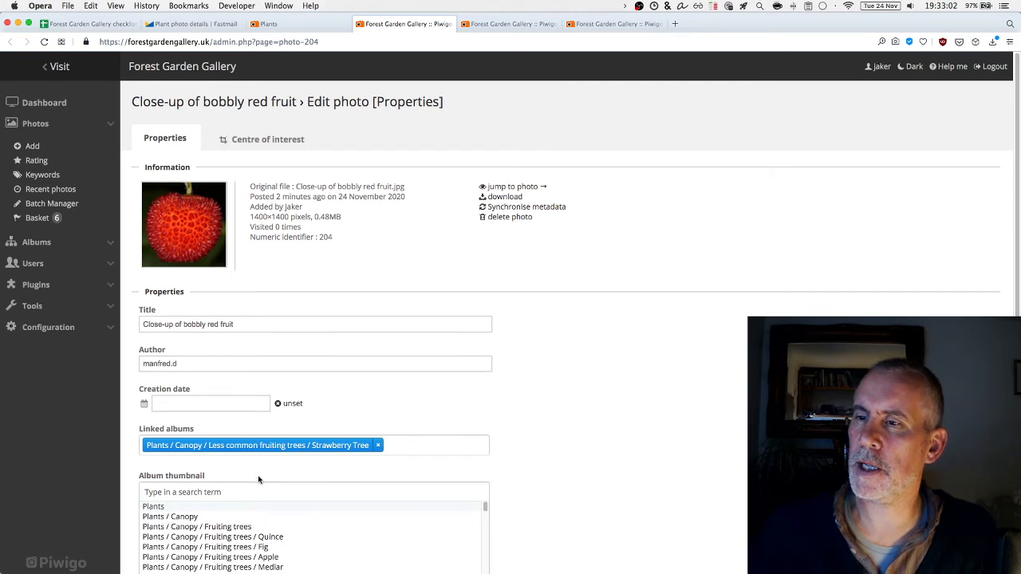
text(strawb)
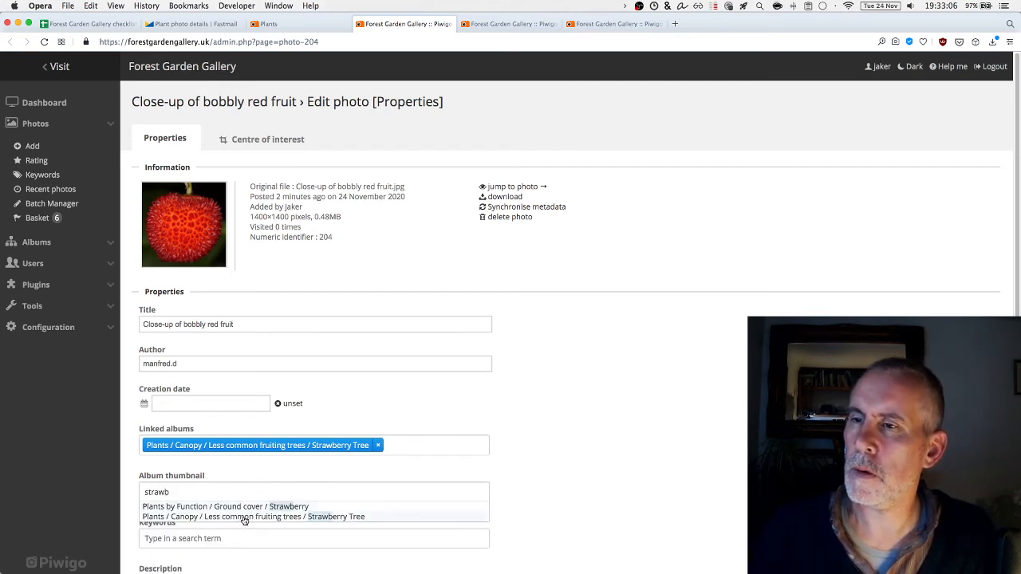
click(245, 517)
click(577, 472)
scroll(577, 471, down, 3)
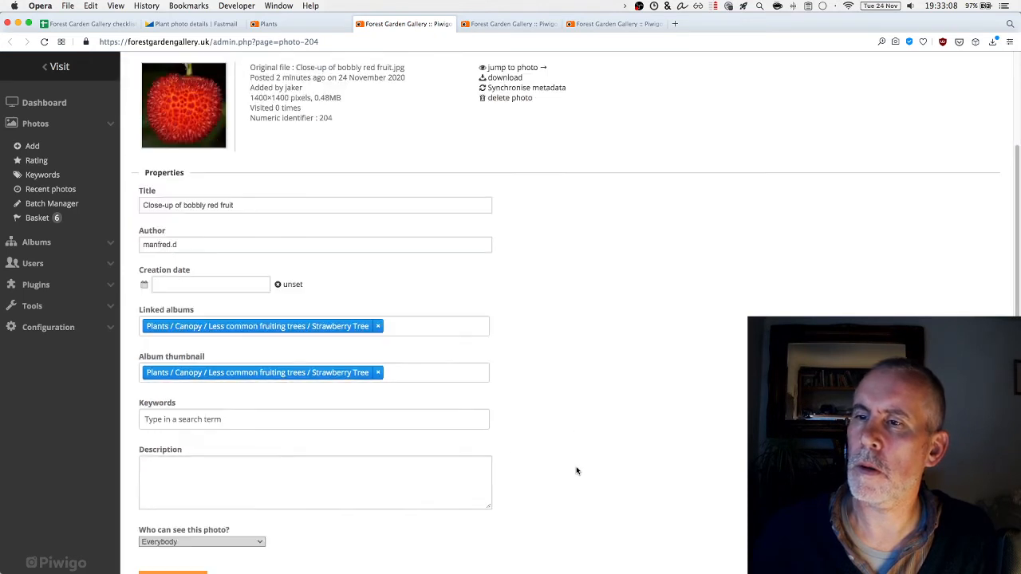
Add the keywords Arbutus unedo and Strawberry Tree to the red fruit photo
click(205, 420)
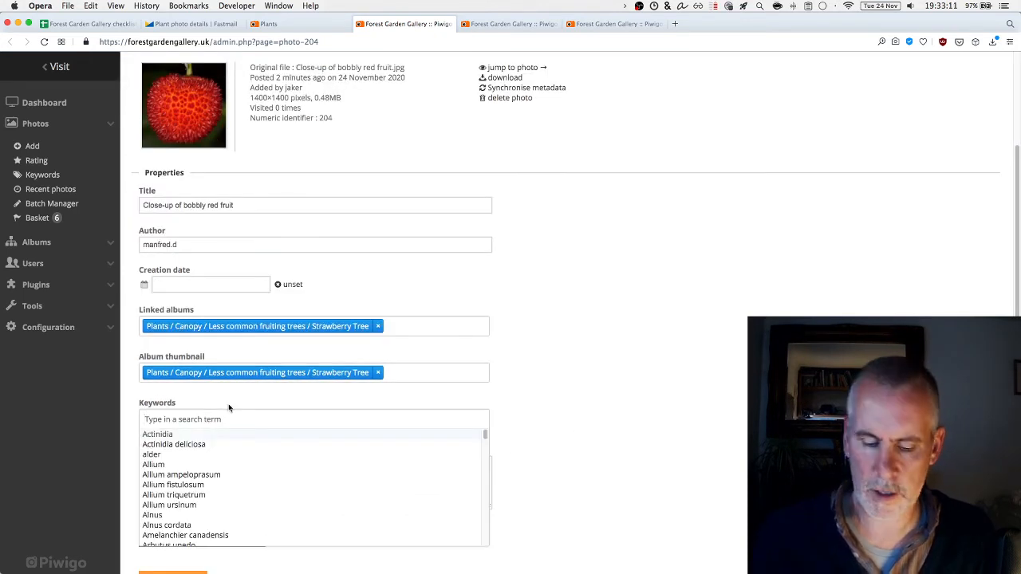
text(Arbutus)
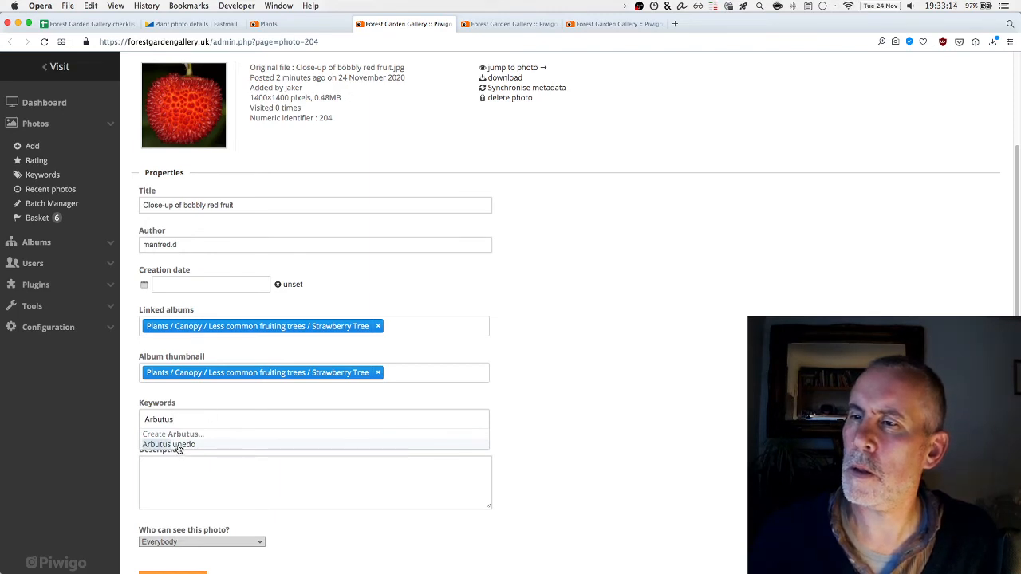
key(Return)
text(St)
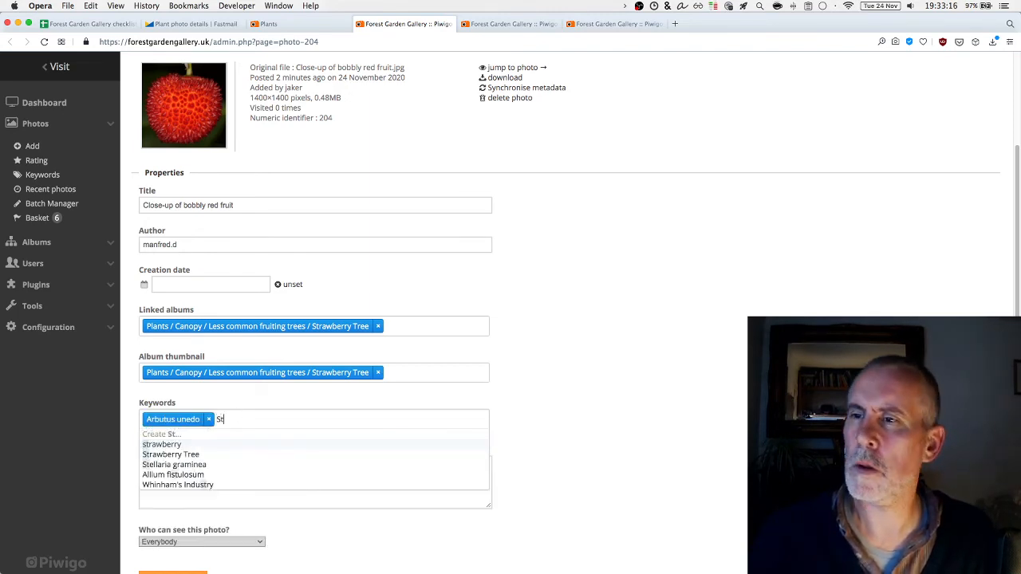
text(rawberry T)
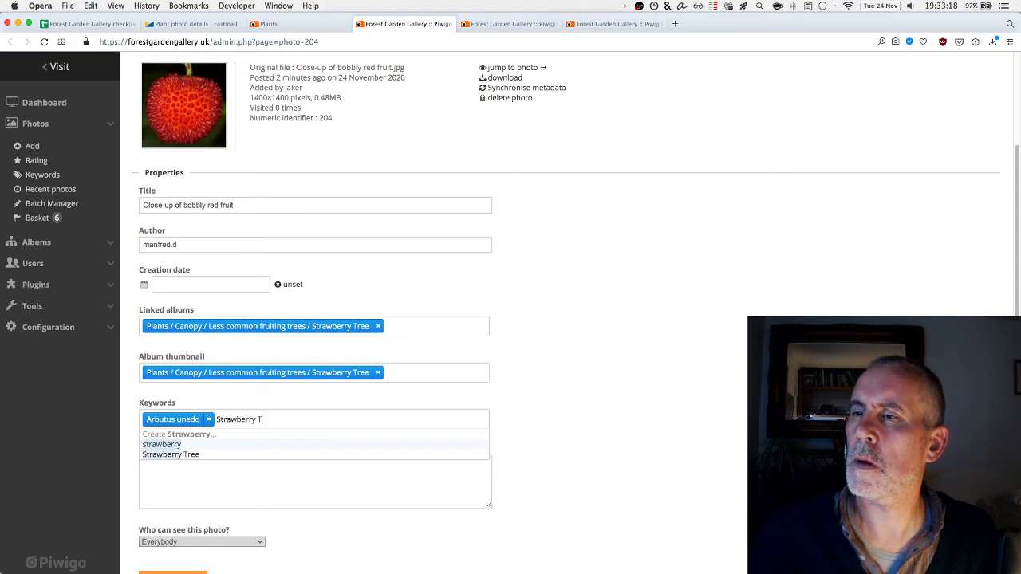
text(ree)
key(Return)
Add the keywords fruit and red
text(fruit r)
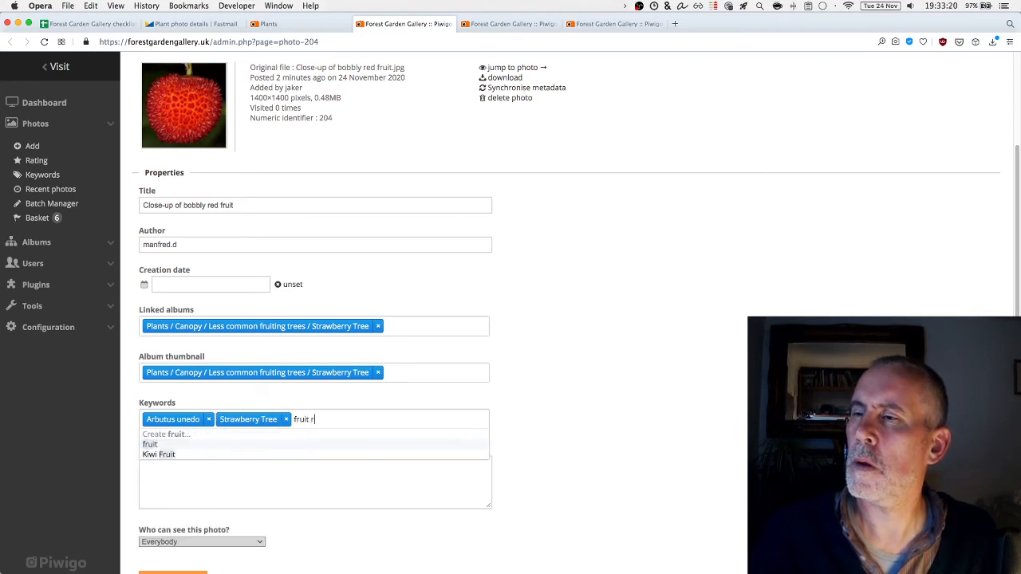
key(BackSpace)
key(BackSpace)
key(Return)
text(red)
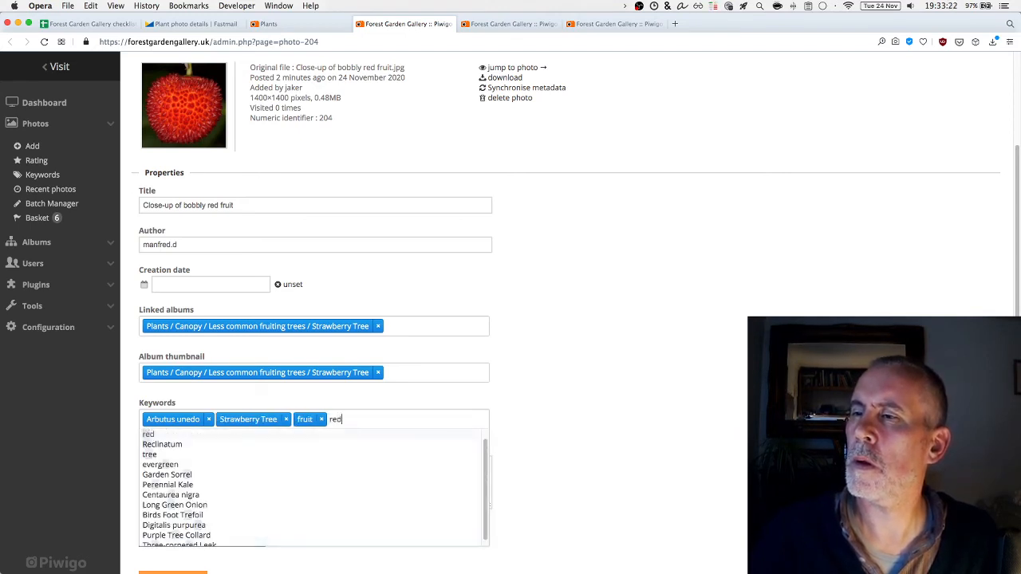
key(Return)
click(725, 411)
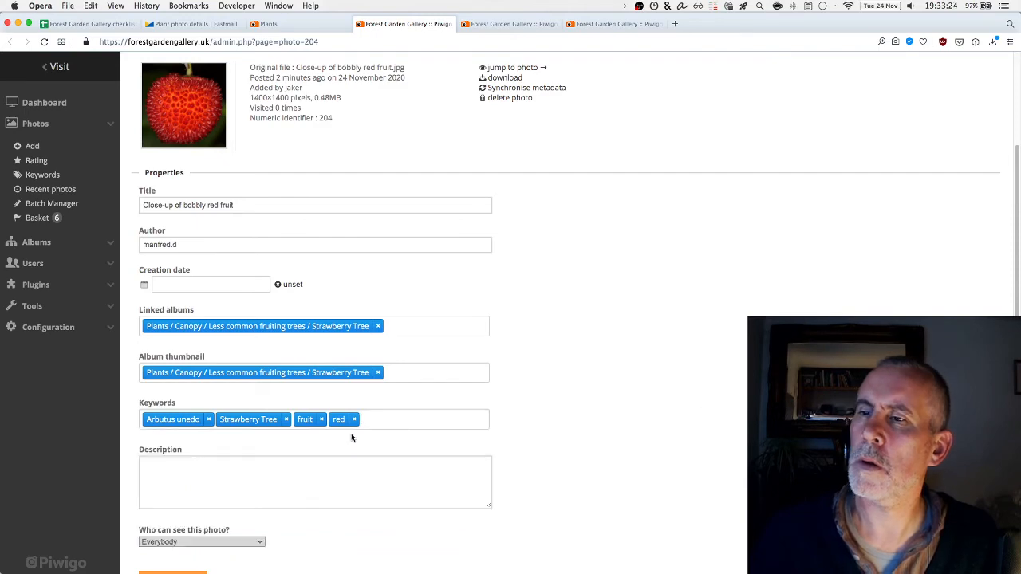
Paste the Photo 4 caption into Description and add an 'Original file:' line
click(222, 29)
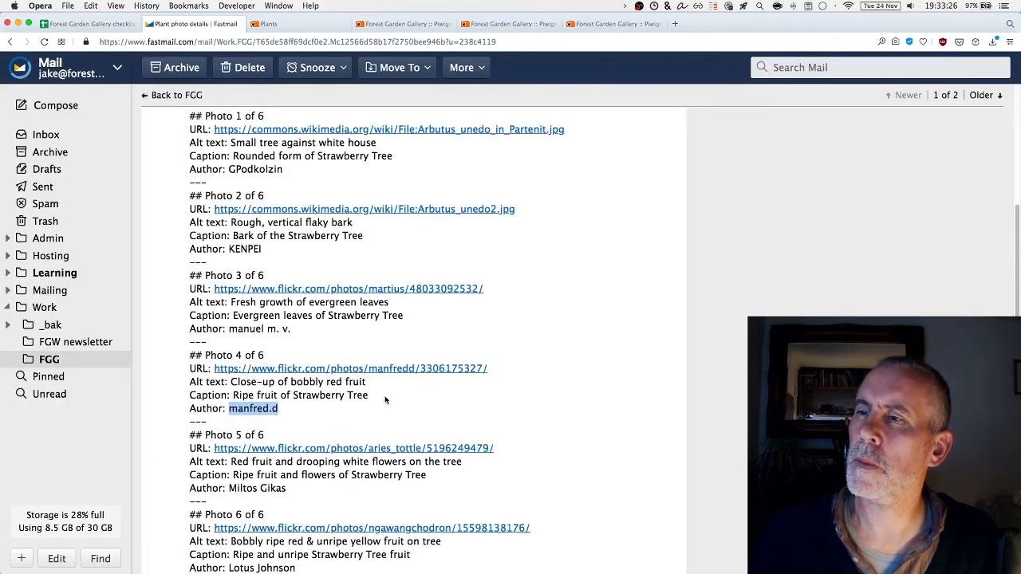
drag(387, 398, 232, 397)
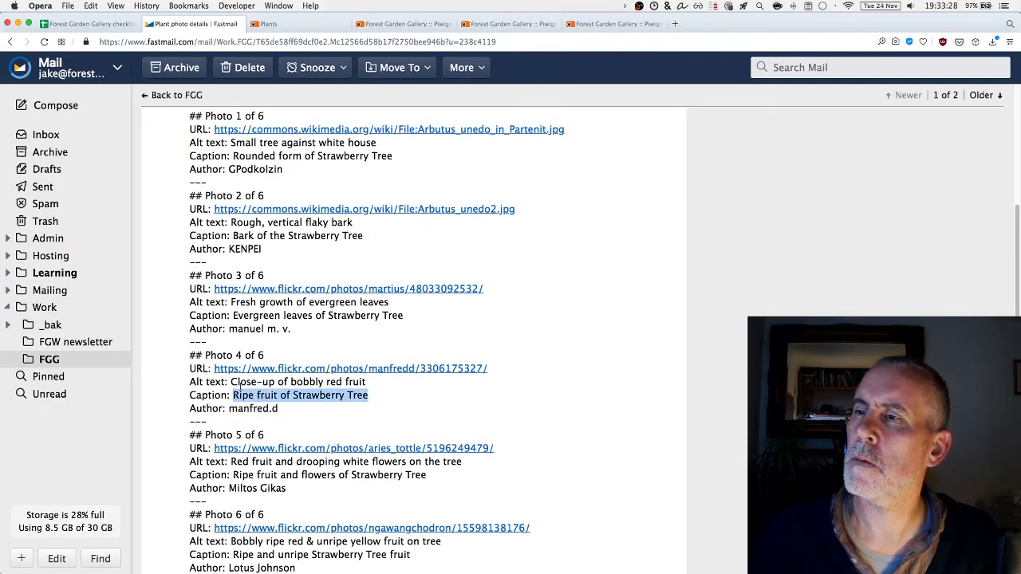
click(413, 24)
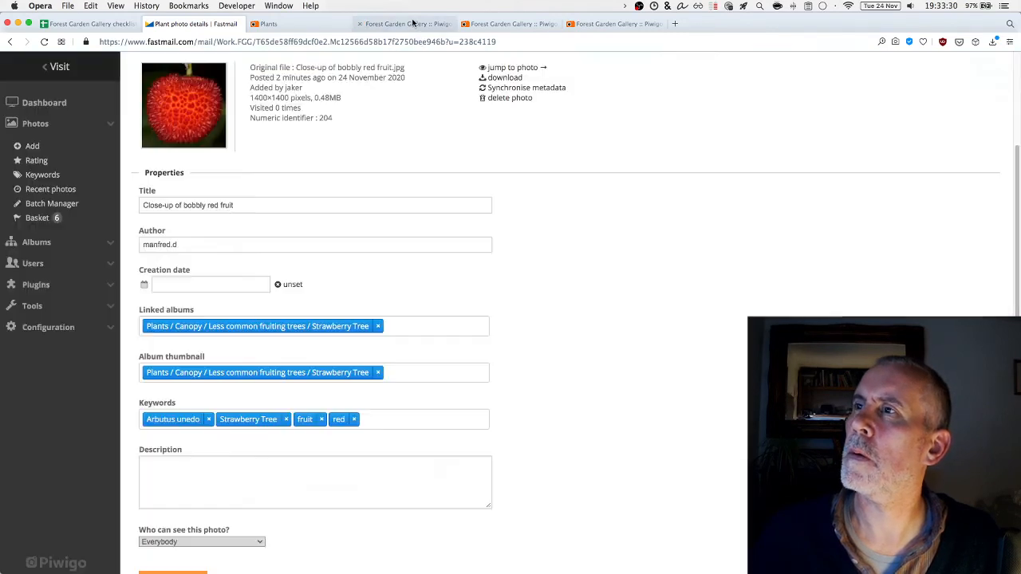
click(194, 474)
key(super+v)
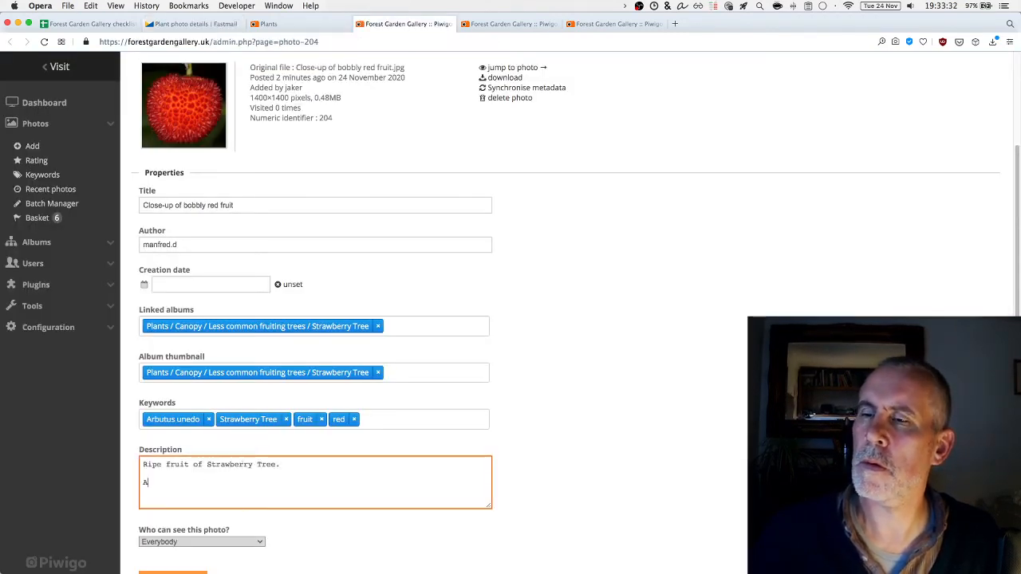
text(Original file)
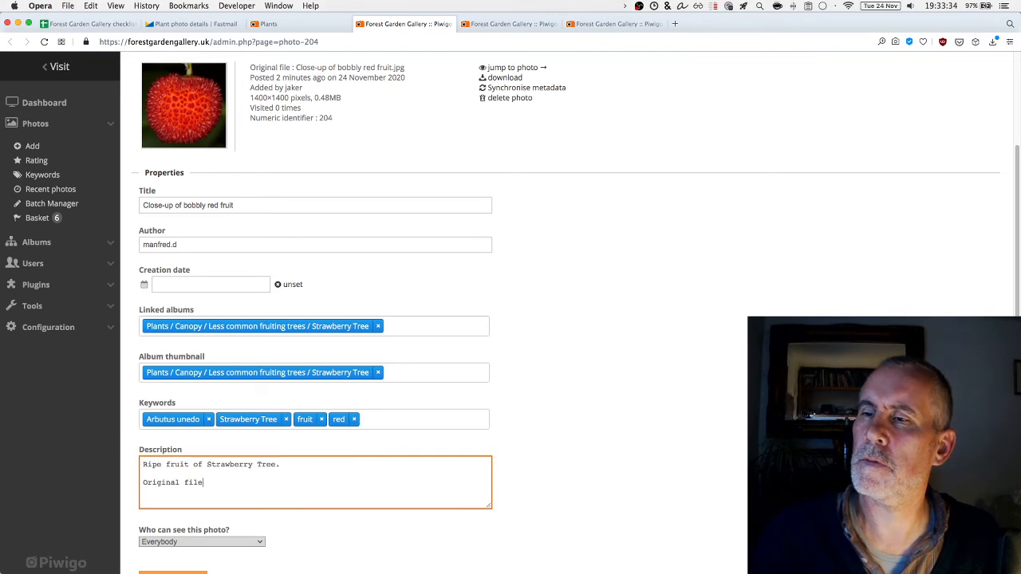
text(: <a href=""></a>)
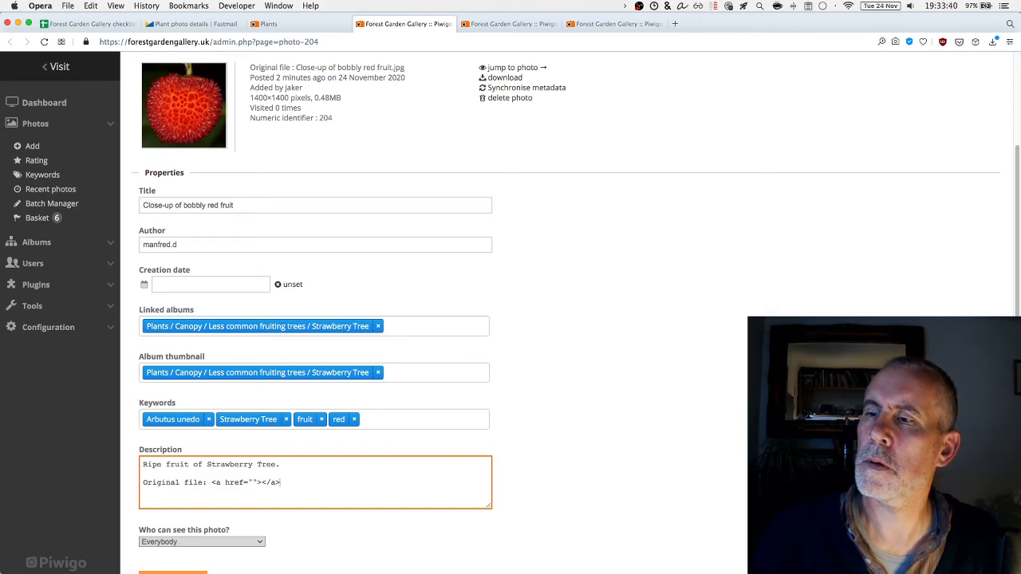
Paste the Photo 4 Flickr URL as the link address and text, then save
key(ctrl+Tab)
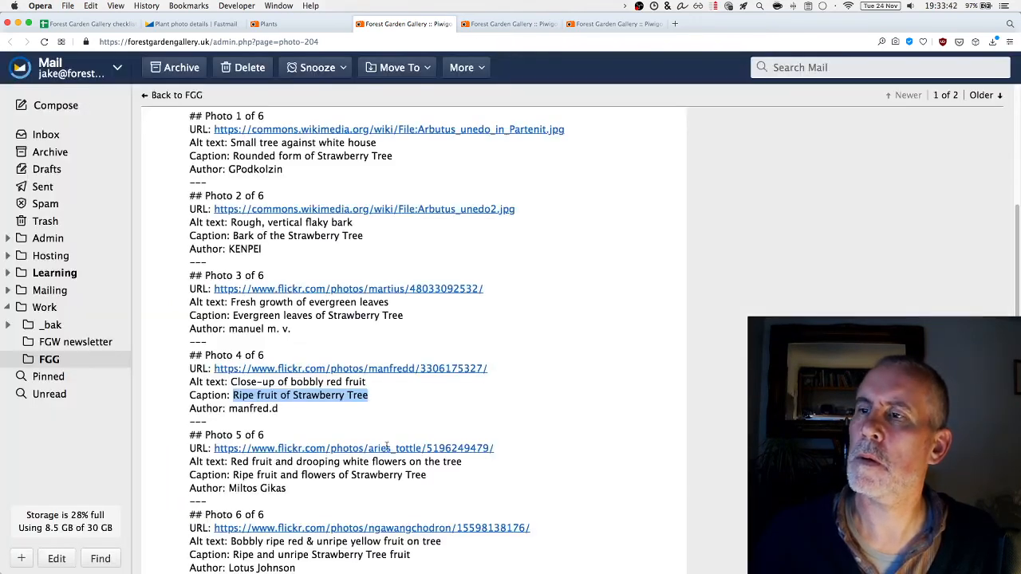
drag(511, 372, 223, 369)
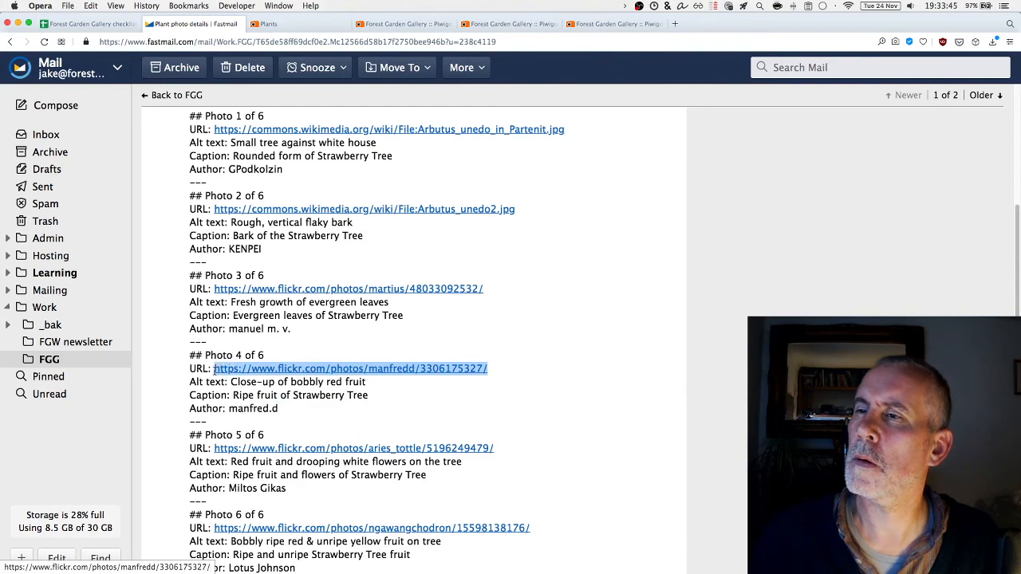
click(363, 25)
key(super+v)
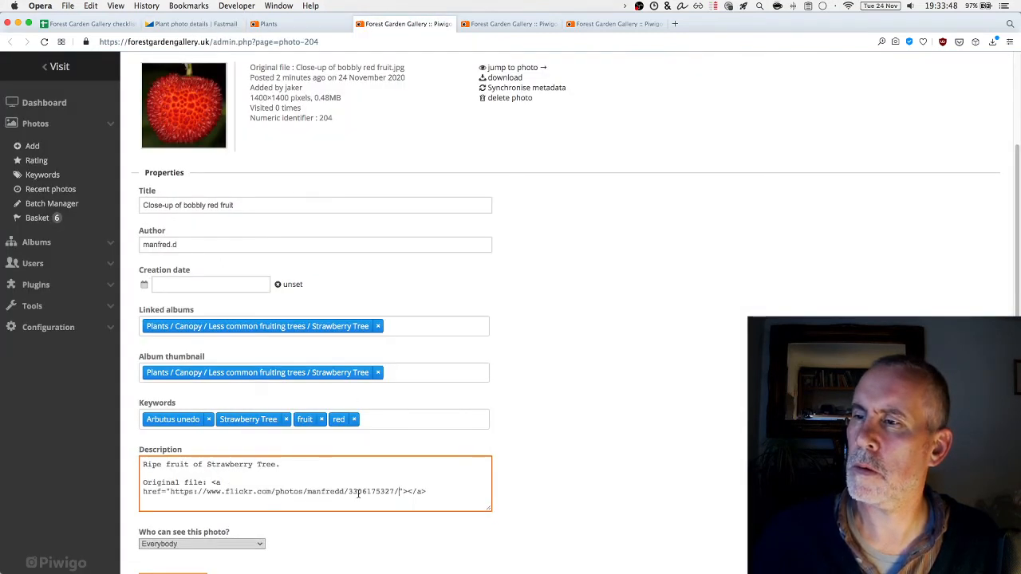
click(407, 492)
key(super+v)
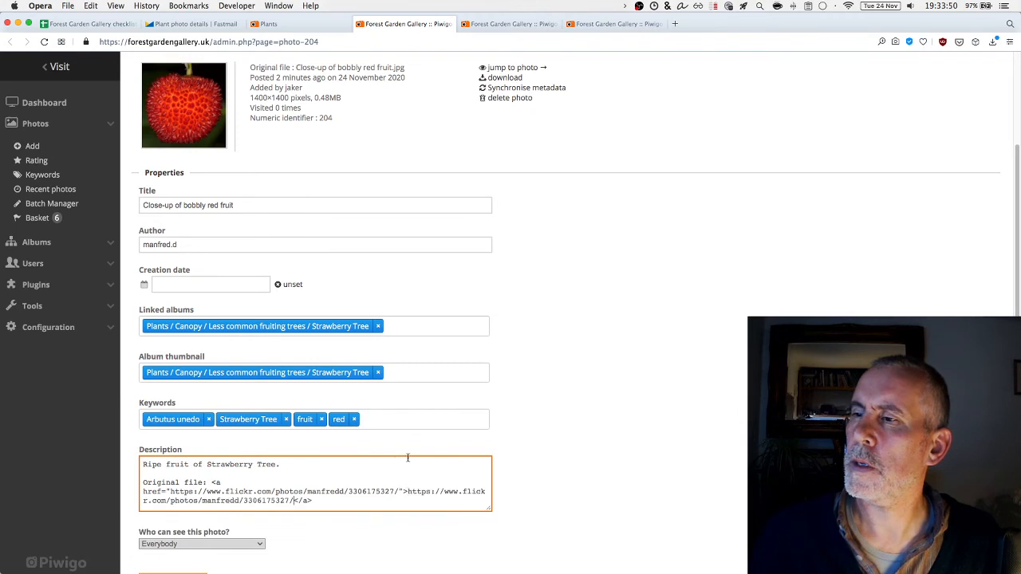
scroll(359, 510, down, 1)
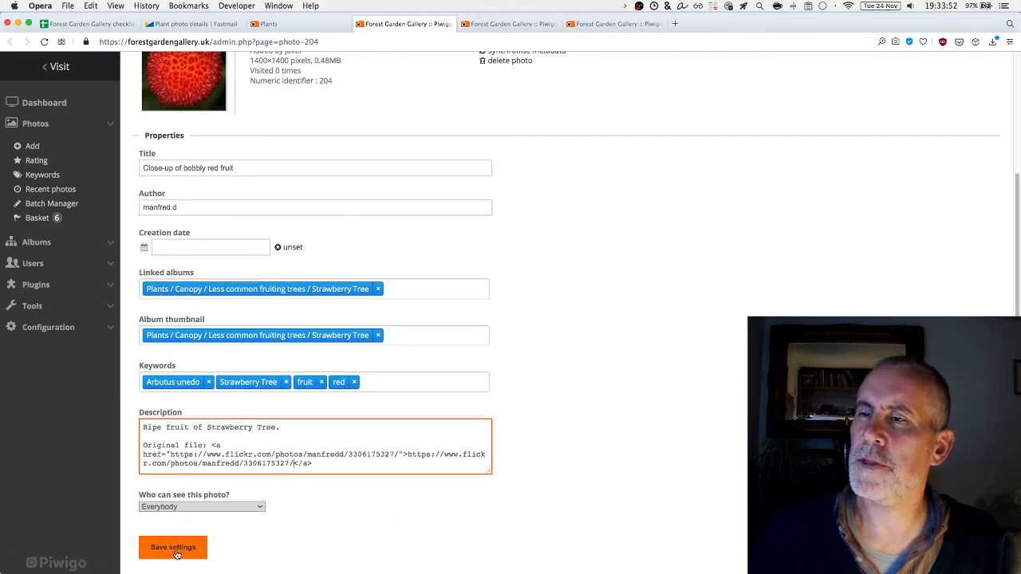
click(173, 548)
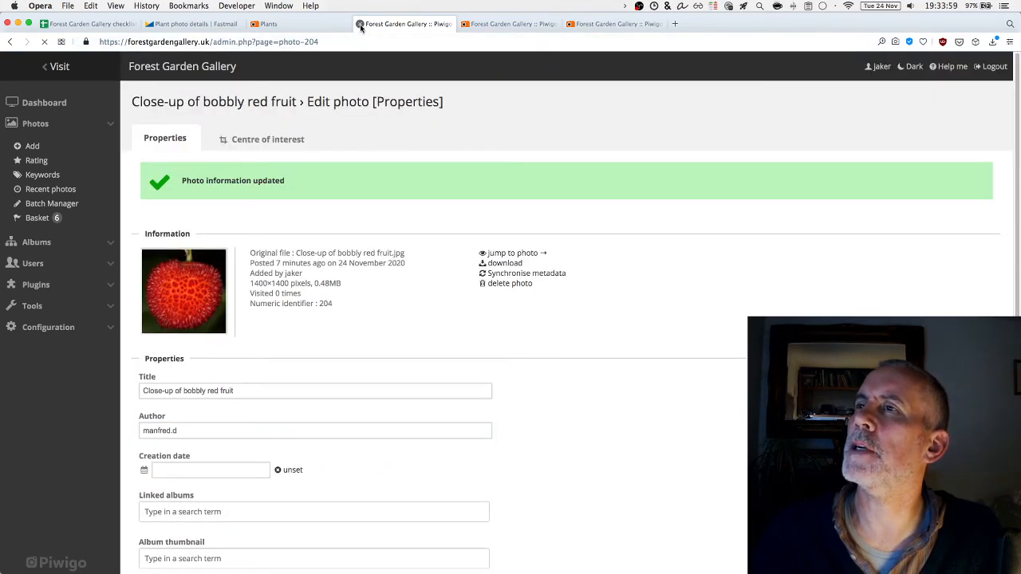
Give the next photo the description 'Ripe and unripe Strawberry Tree fruit.' from Photo 6's caption
click(360, 24)
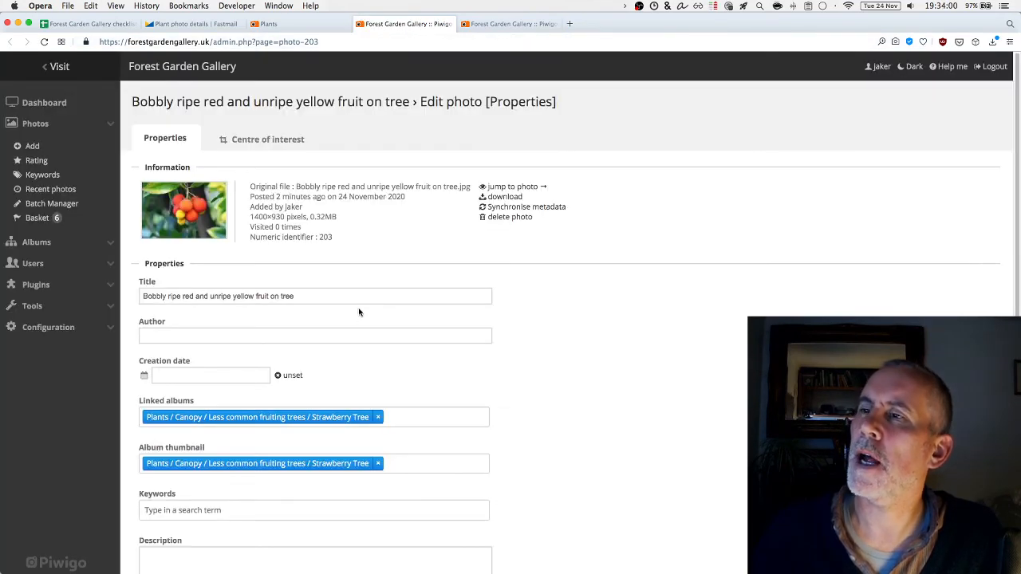
click(200, 332)
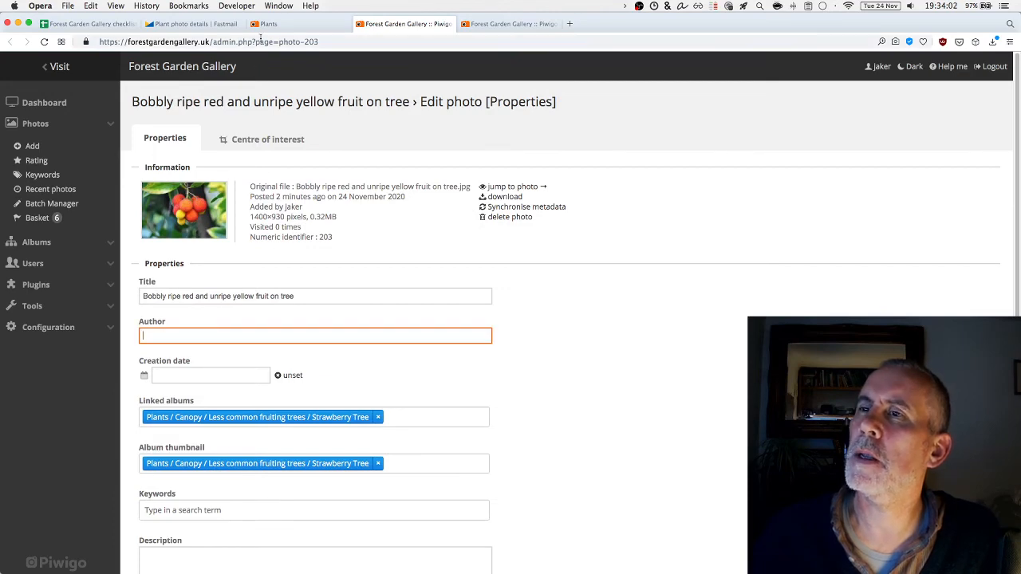
click(209, 27)
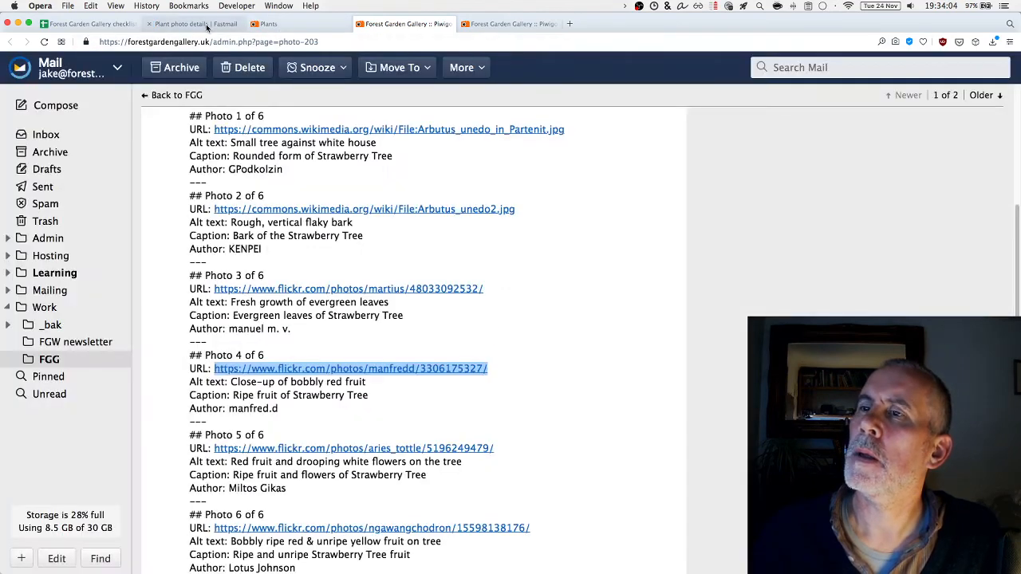
scroll(288, 355, down, 1)
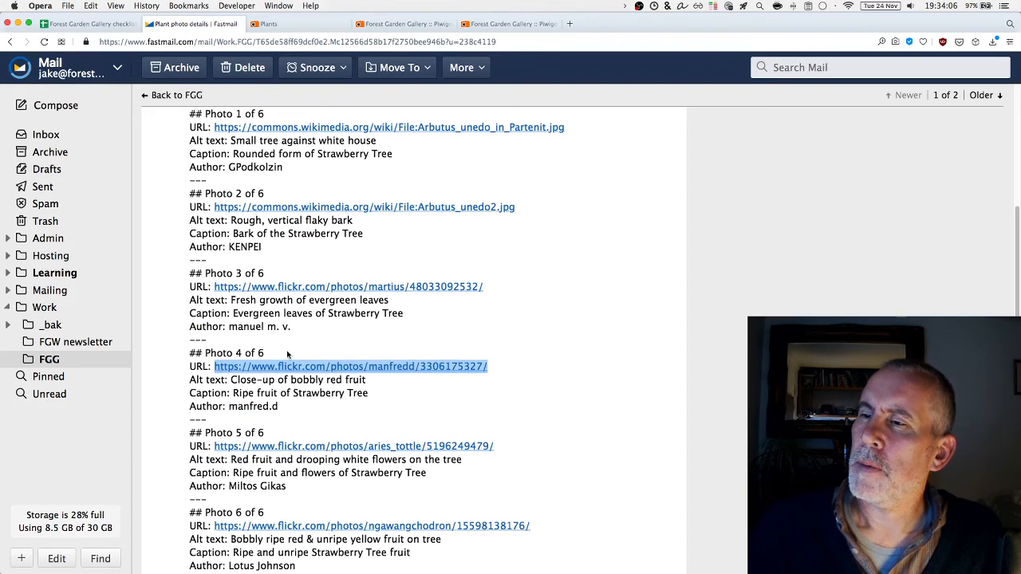
drag(418, 553, 232, 553)
key(super+c)
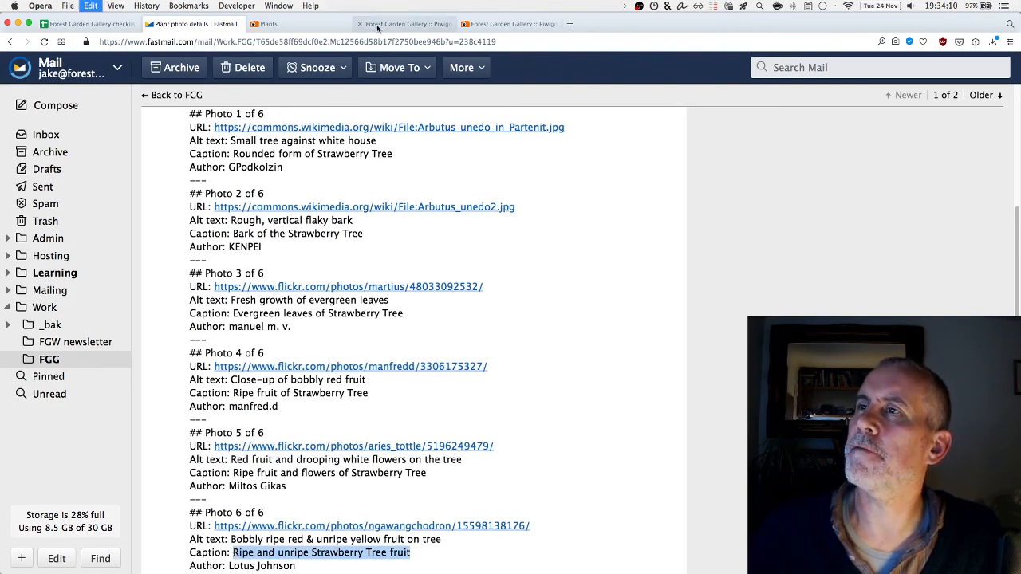
click(402, 23)
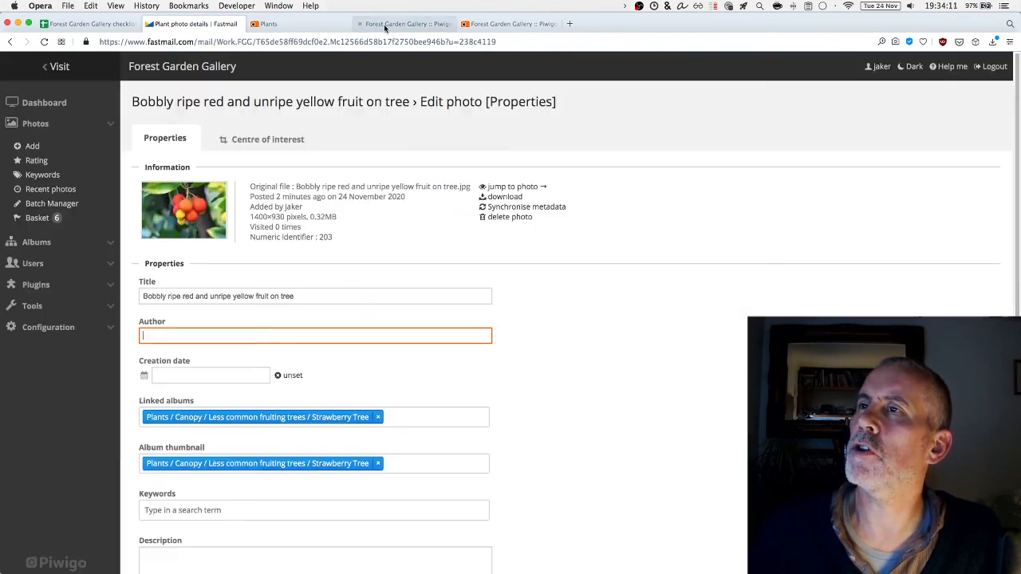
click(184, 561)
key(super+v)
text(.)
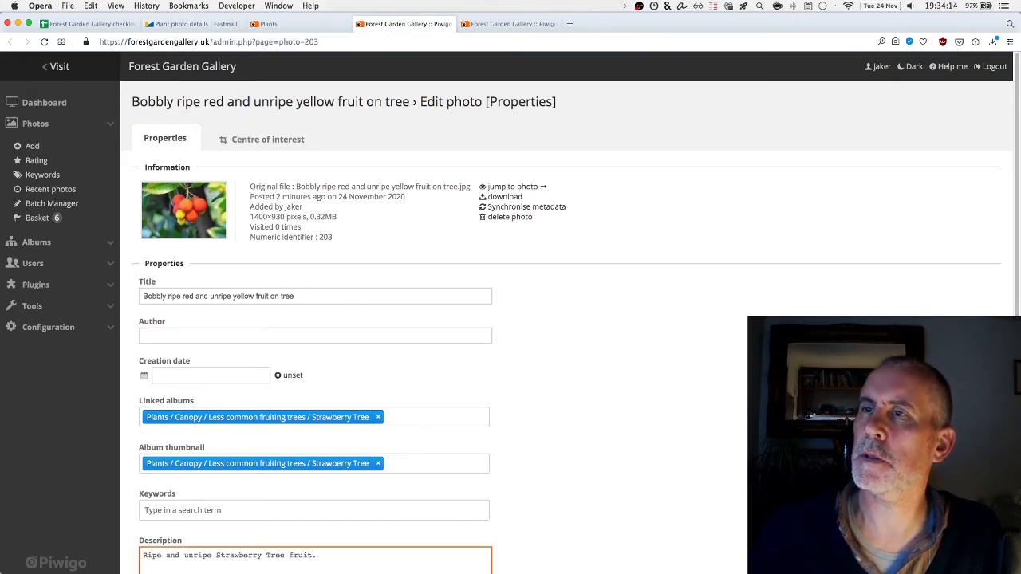
Paste the Photo 6 photographer's name from the notes into the Author field
key(super+2)
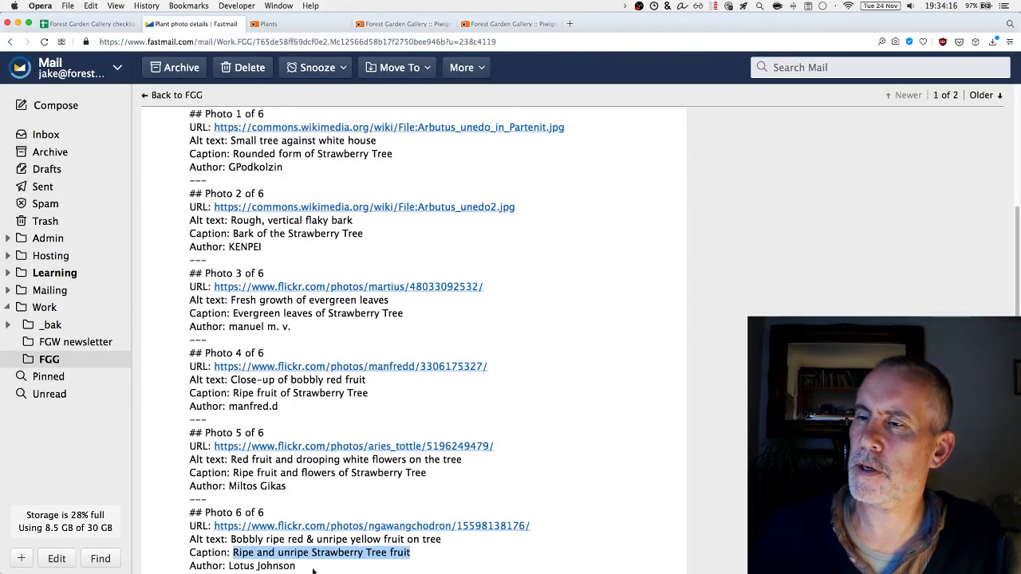
drag(295, 566, 229, 562)
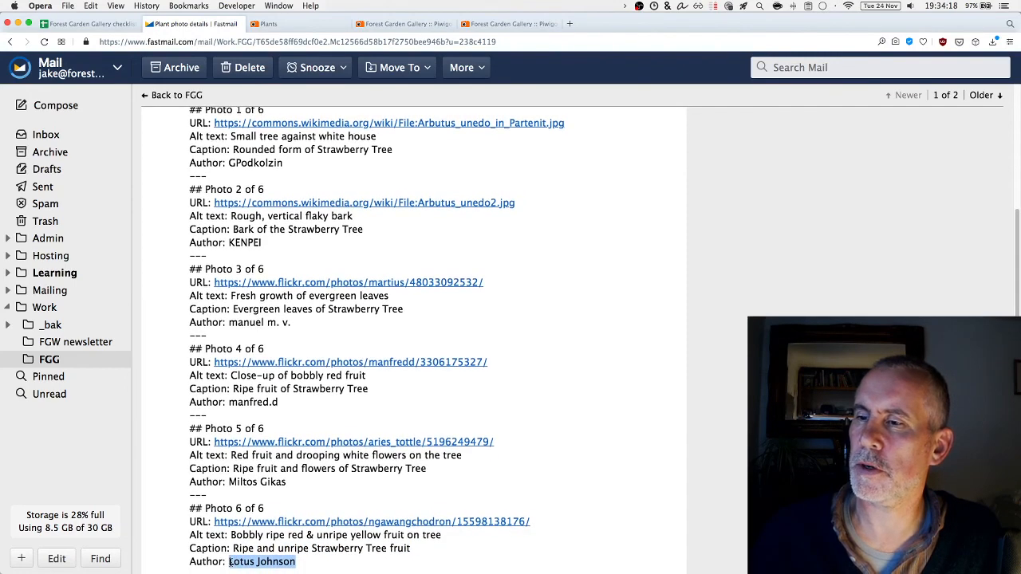
key(super+c)
key(super+4)
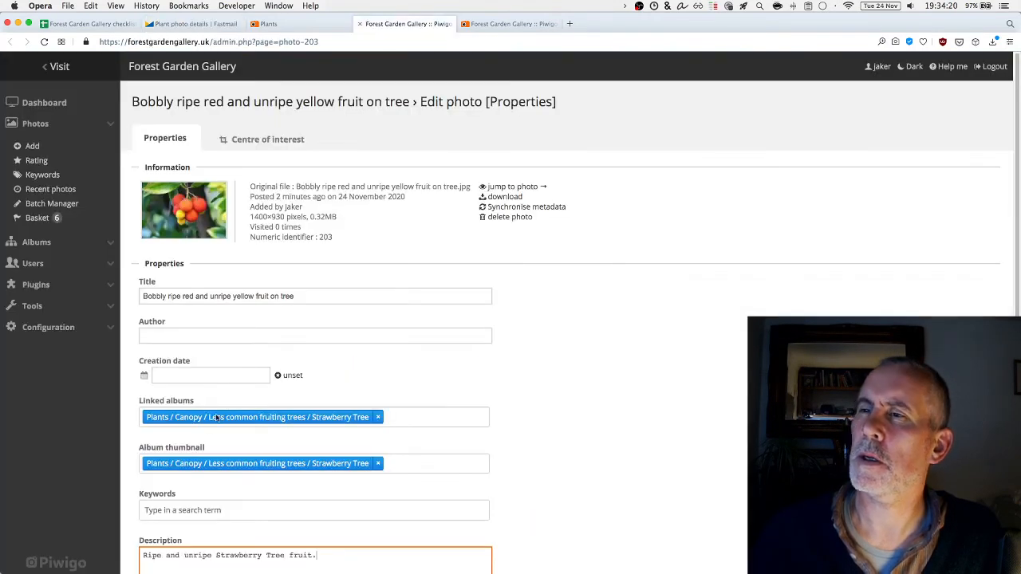
click(198, 338)
key(super+v)
scroll(239, 359, down, 3)
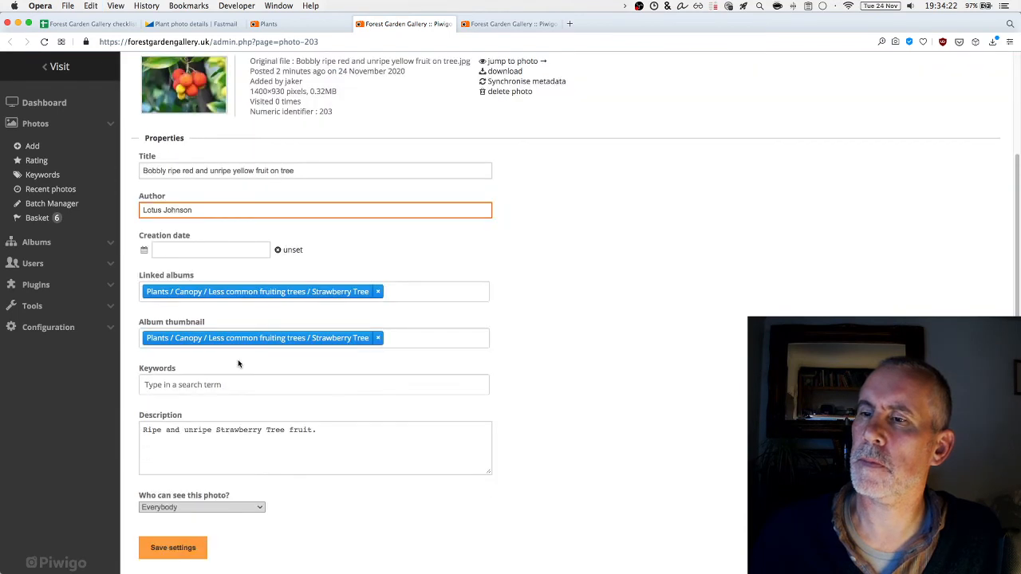
Add an 'Original file: <a href=""></a>' line to the description and copy Photo 6's Flickr URL from the mail
click(370, 448)
text(Or)
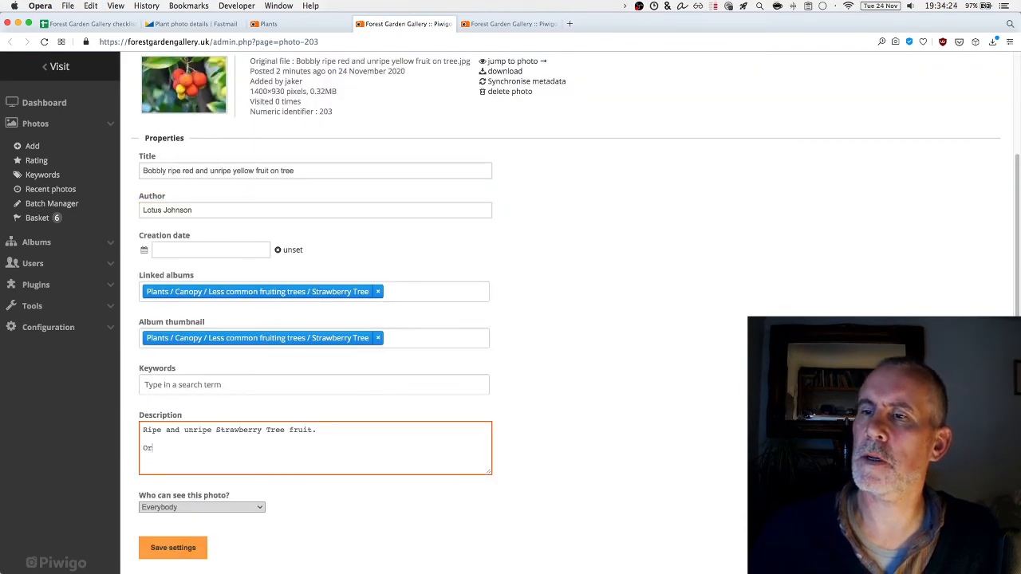
text(iginal file:)
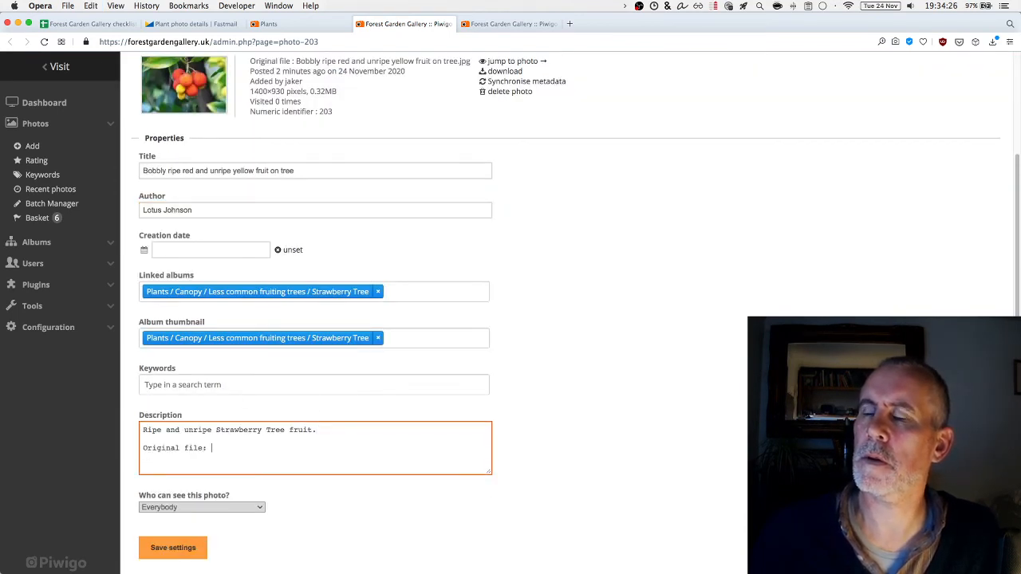
text( <a href="">)
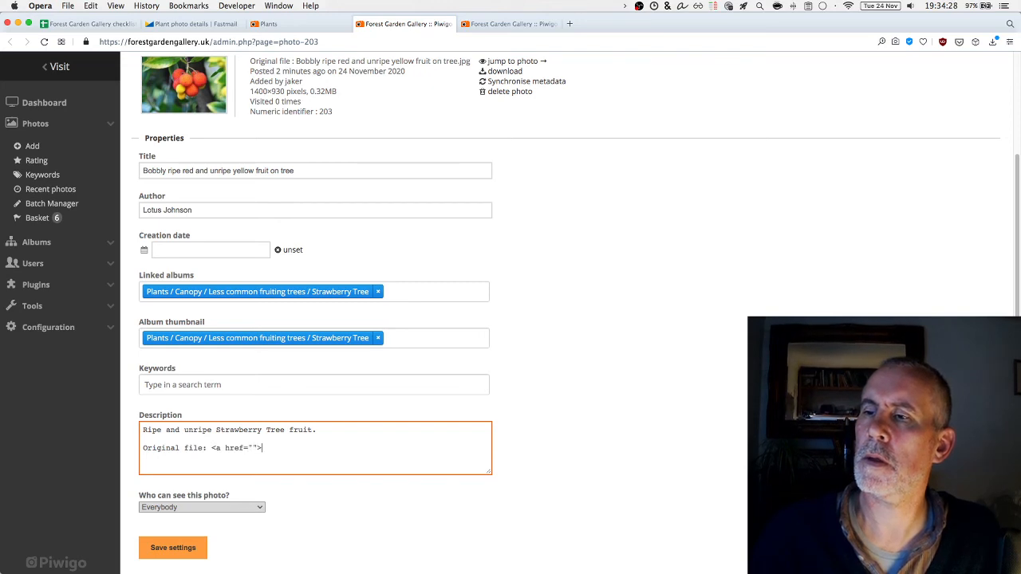
text(</a>)
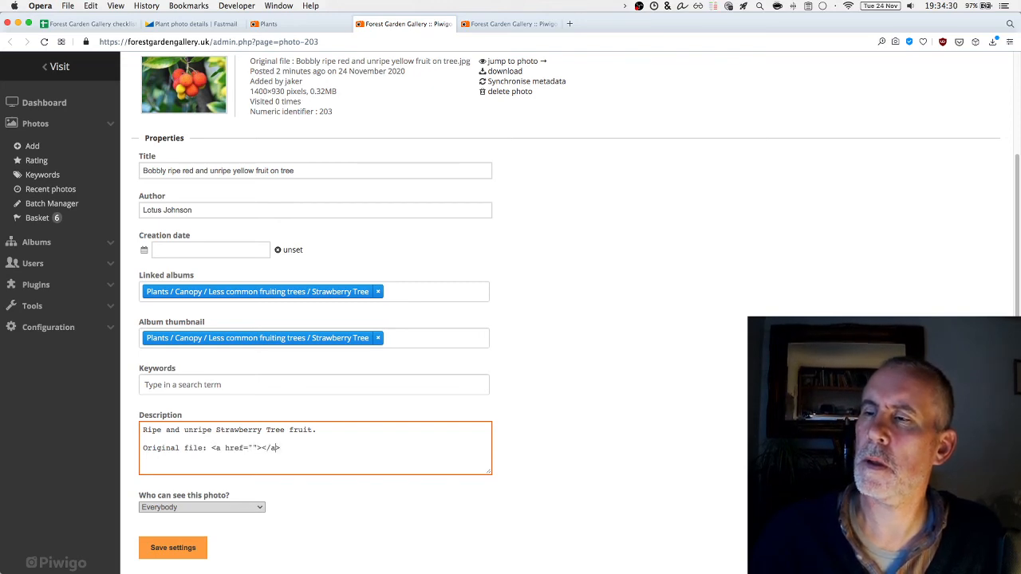
click(269, 24)
click(214, 24)
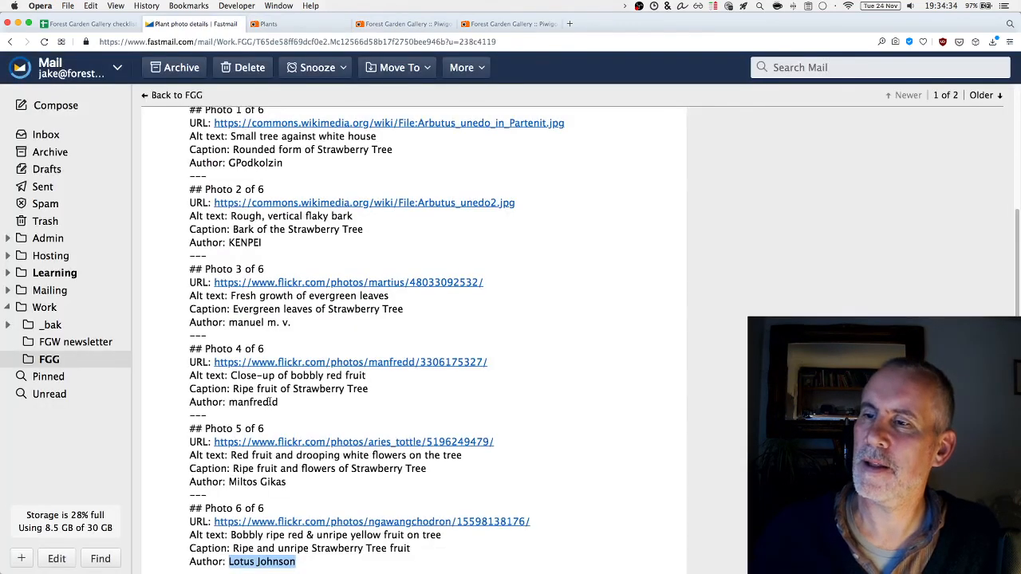
drag(549, 525, 224, 527)
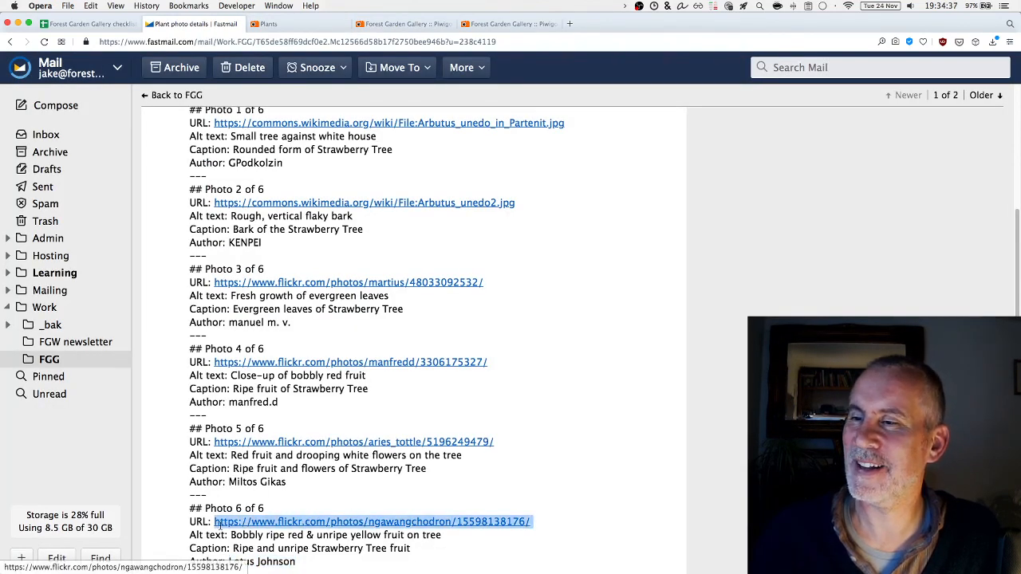
Paste the Flickr URL as the link target and link text, then clear the Strawberry Tree album thumbnail
click(403, 24)
key(super+v)
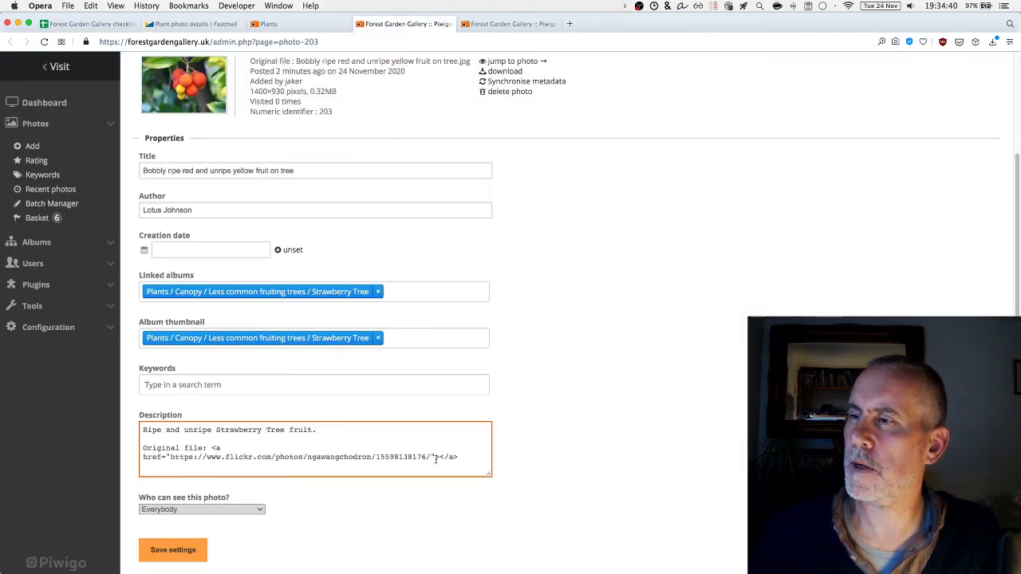
click(438, 457)
key(super+v)
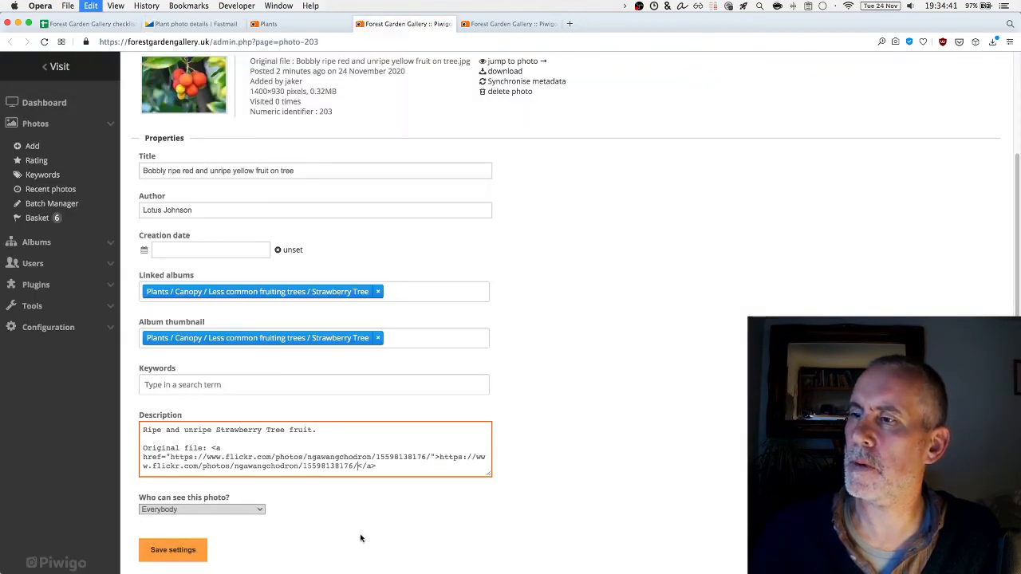
click(378, 338)
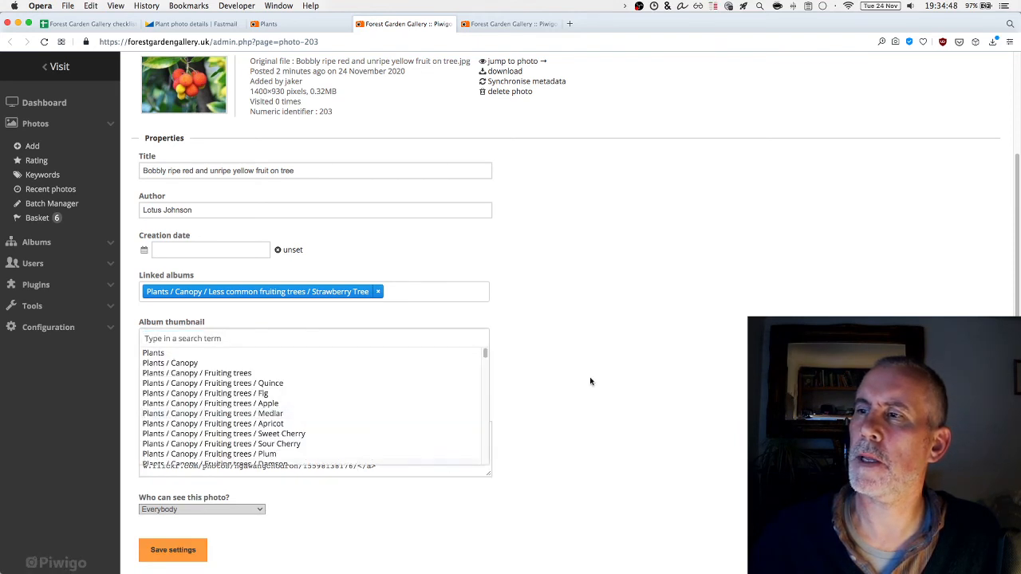
Add keywords Arbutus unedo, Strawberry Tree, fruit, red and yellow to the fruit photo and save settings
click(610, 356)
click(249, 379)
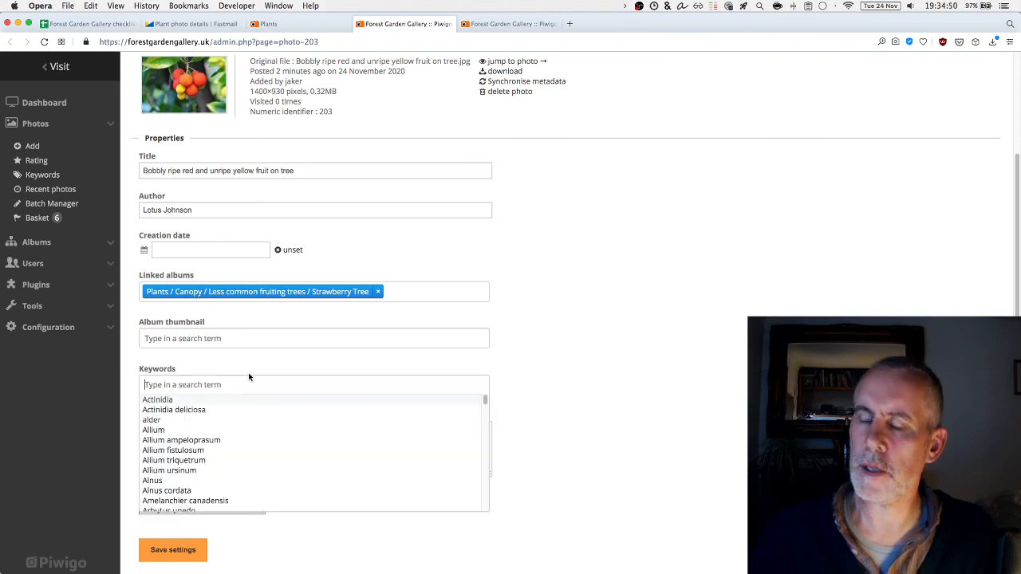
text(Arbutu)
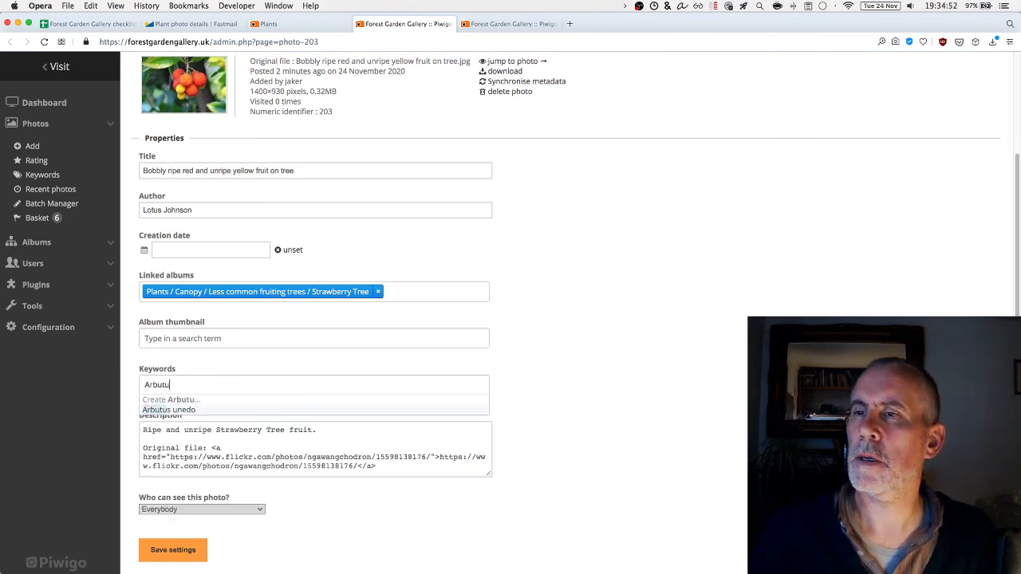
text(s unedo)
key(Return)
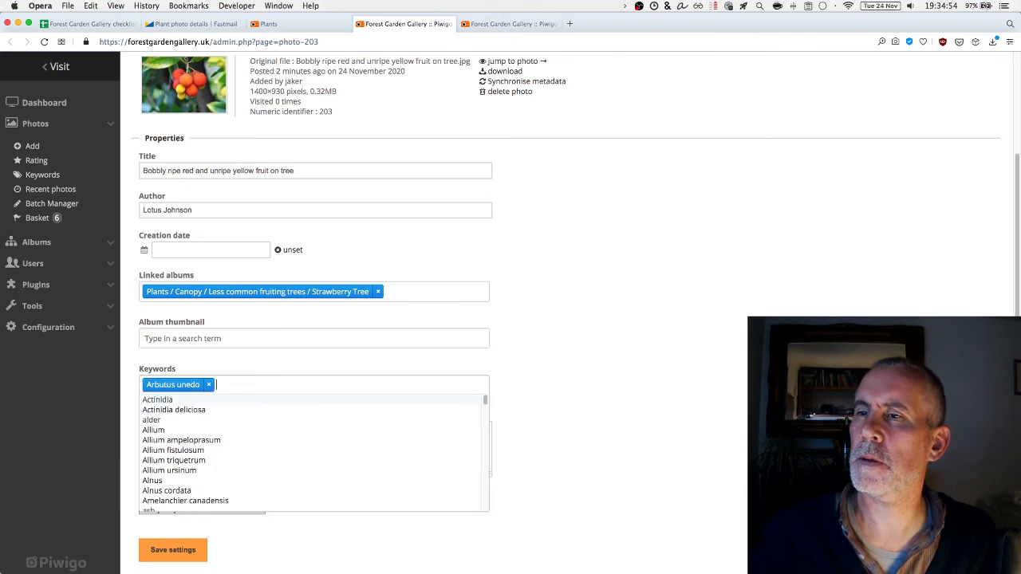
text(Stra)
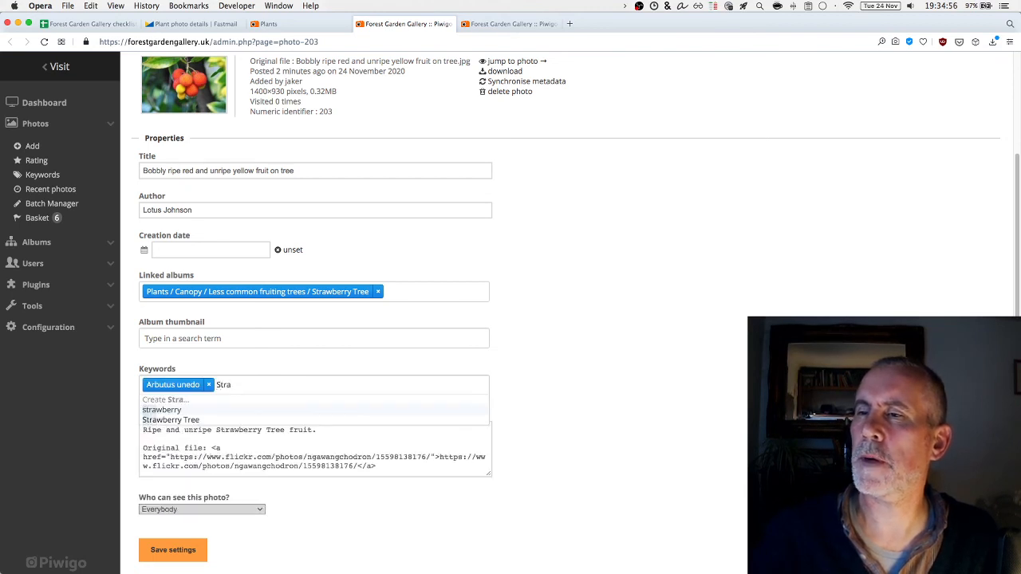
key(Return)
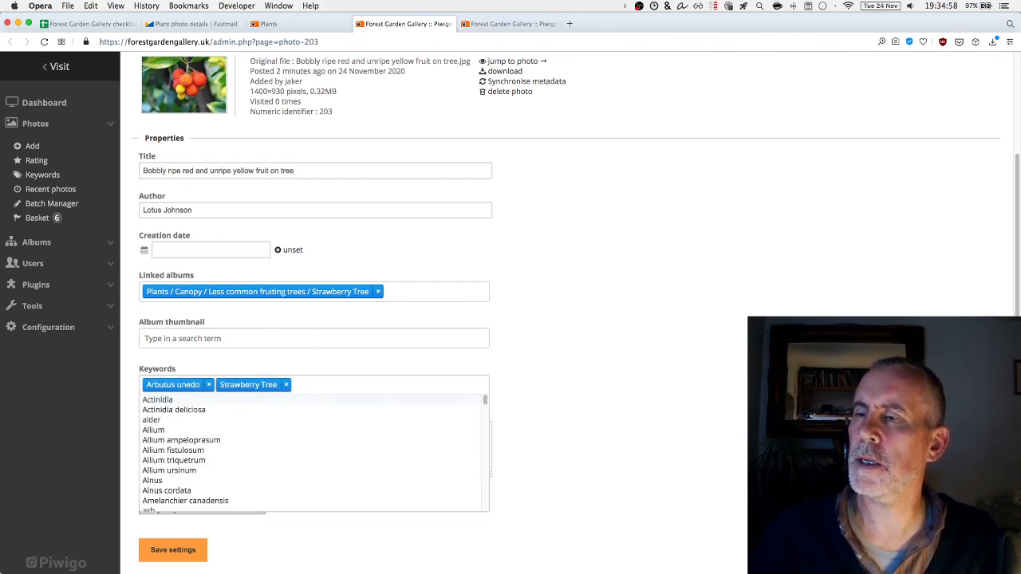
text(fruit)
key(Return)
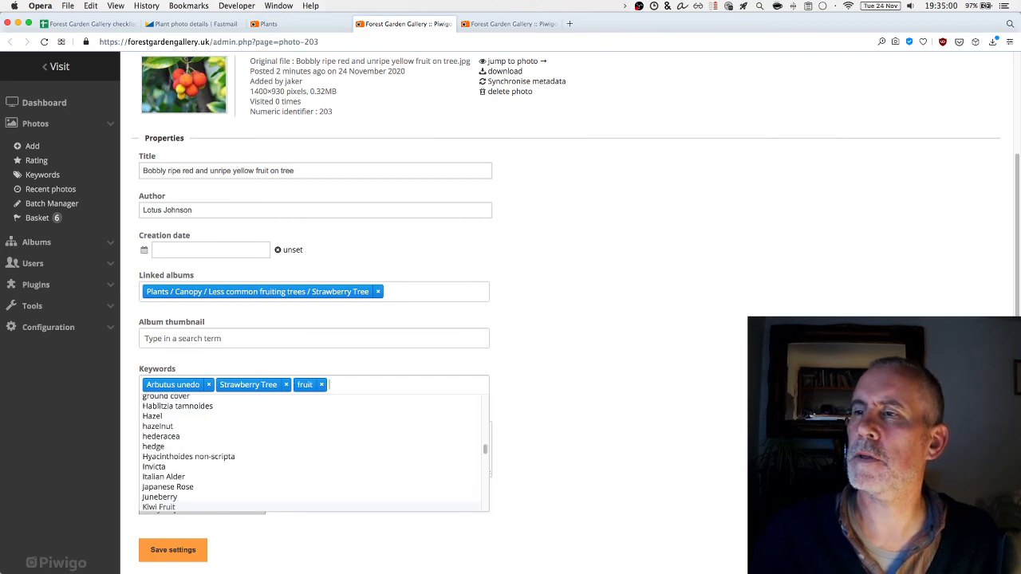
text(red)
key(Return)
text(yellow)
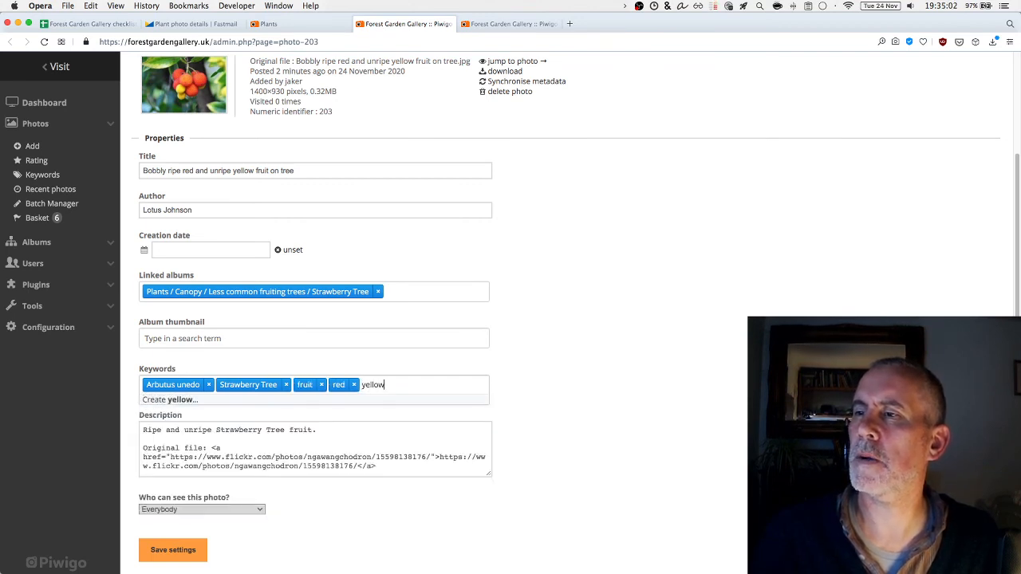
key(Return)
click(239, 559)
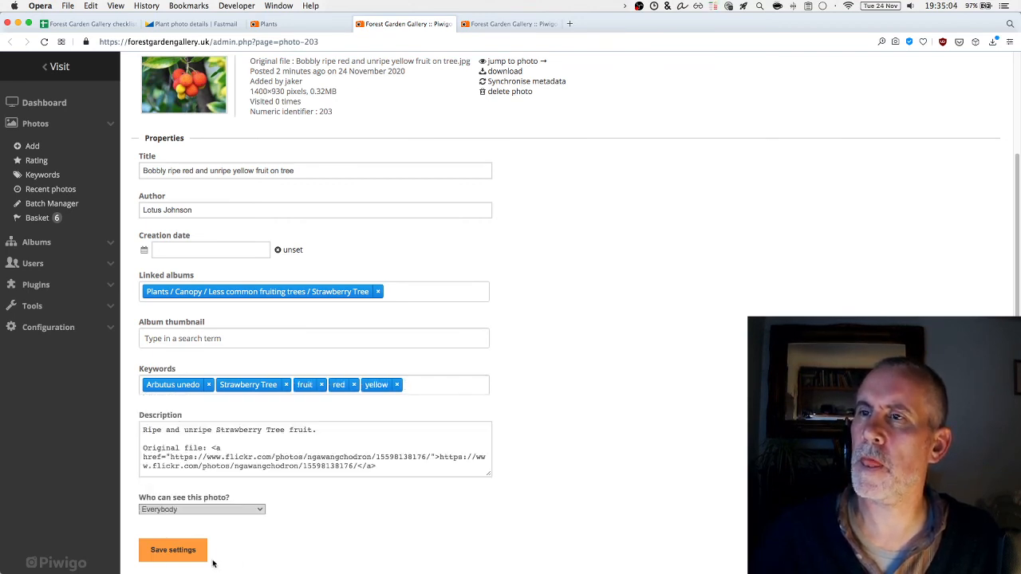
click(180, 559)
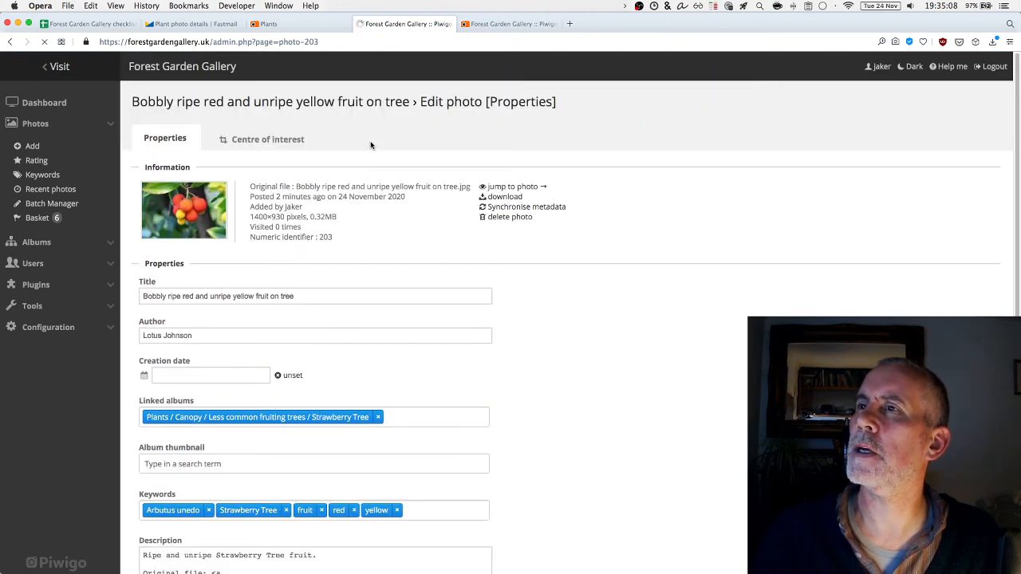
Close photo 203's edit page, then re-save the 'Small tree against white house' photo's settings
click(360, 24)
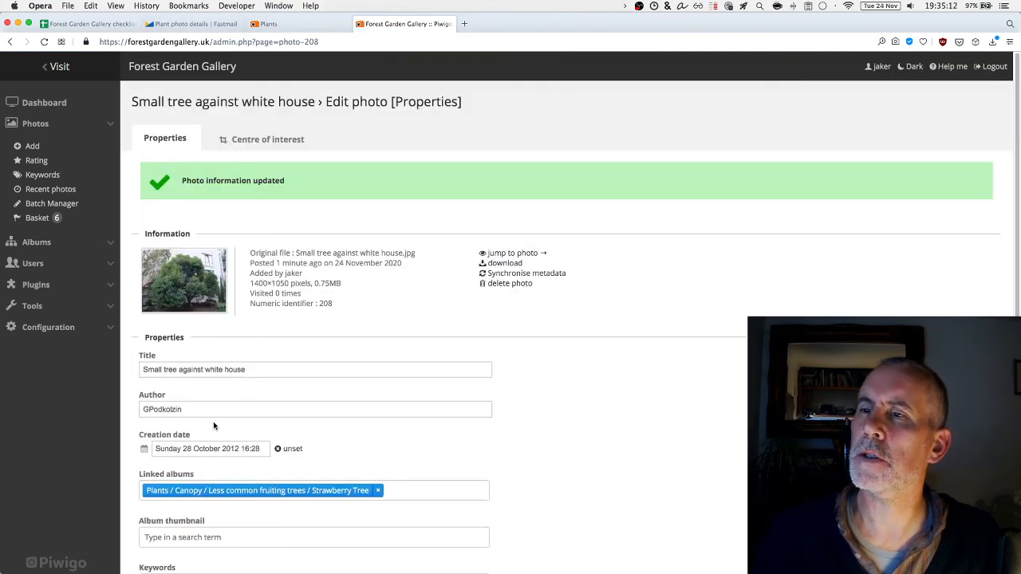
scroll(237, 384, down, 4)
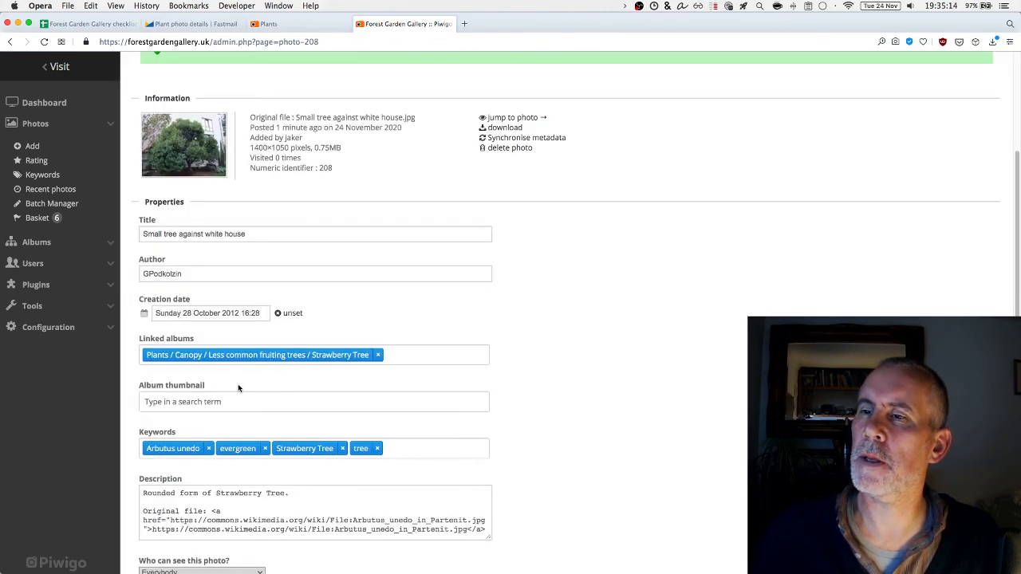
scroll(238, 387, down, 2)
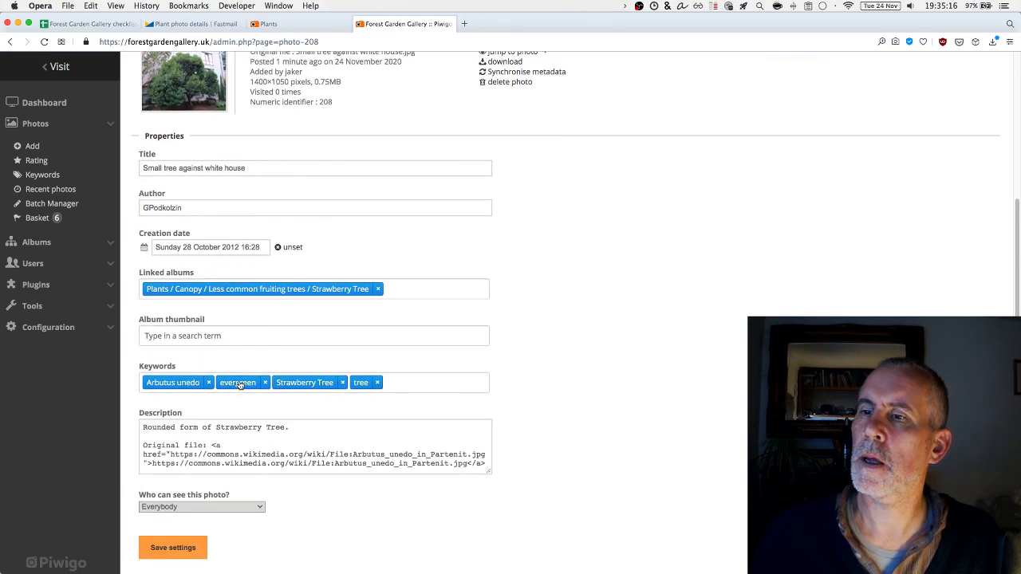
click(310, 447)
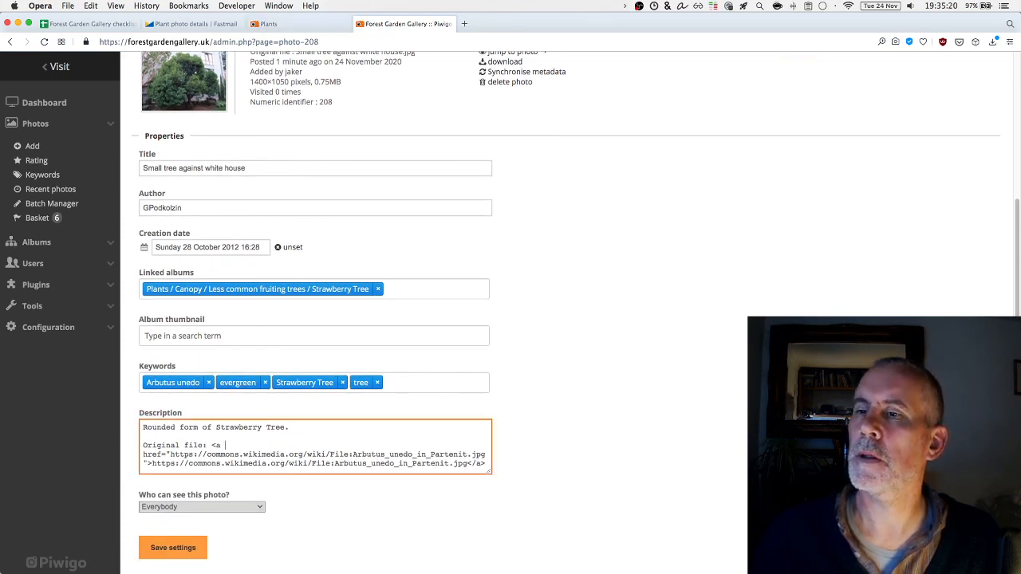
click(169, 556)
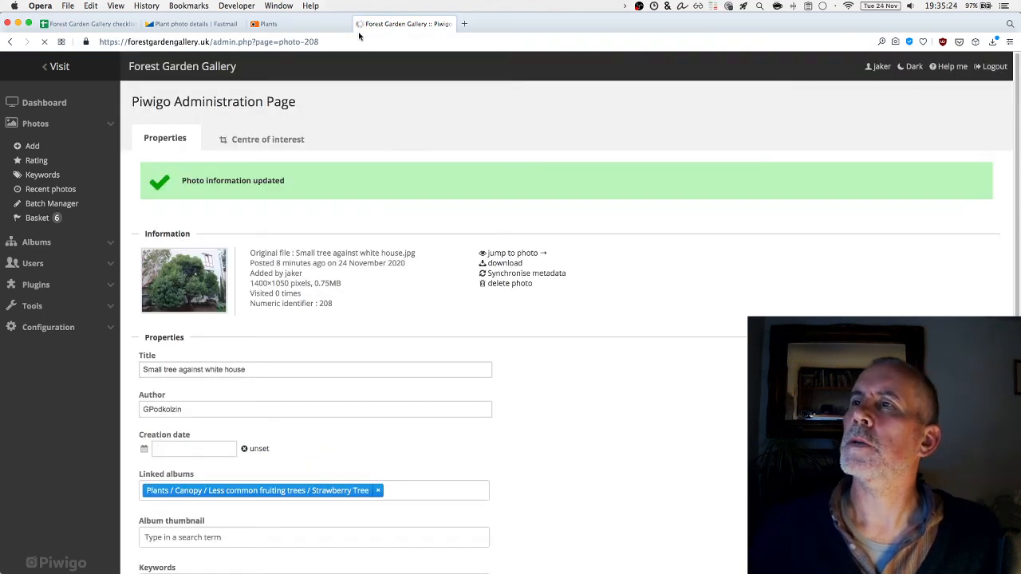
Close the admin page and browse Plants > Canopy > Less common fruiting trees > Strawberry Tree
click(359, 25)
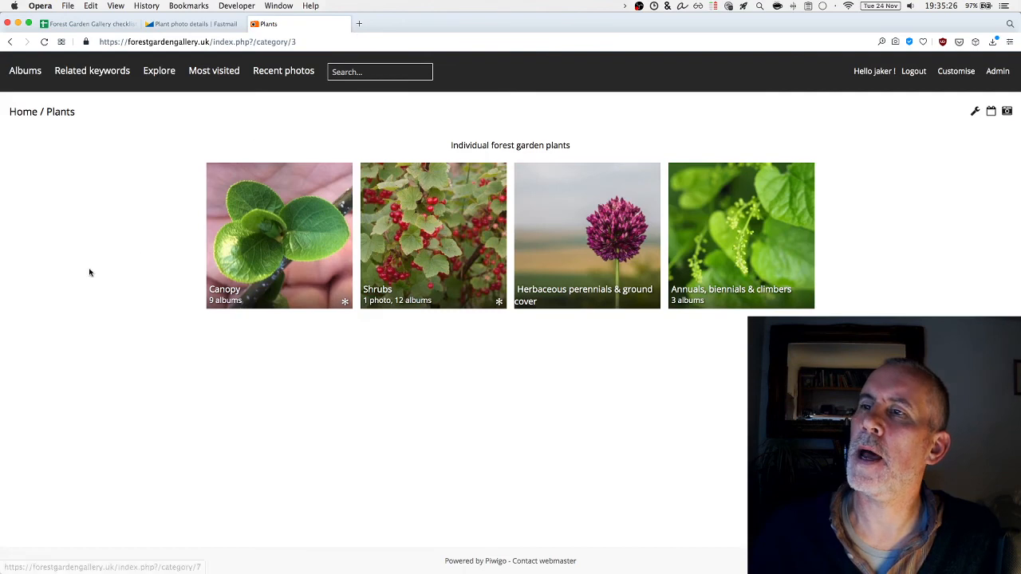
click(276, 176)
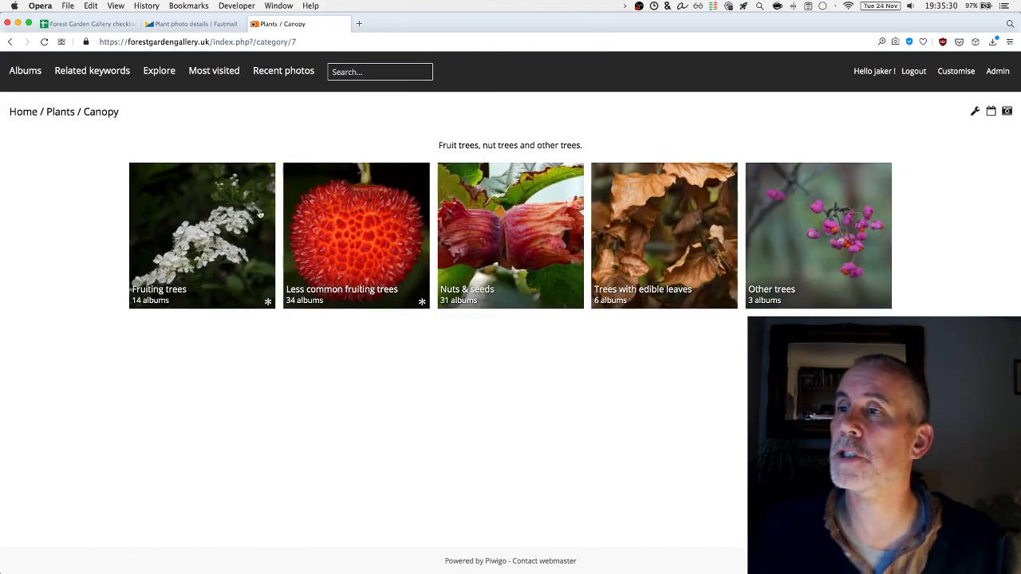
click(350, 251)
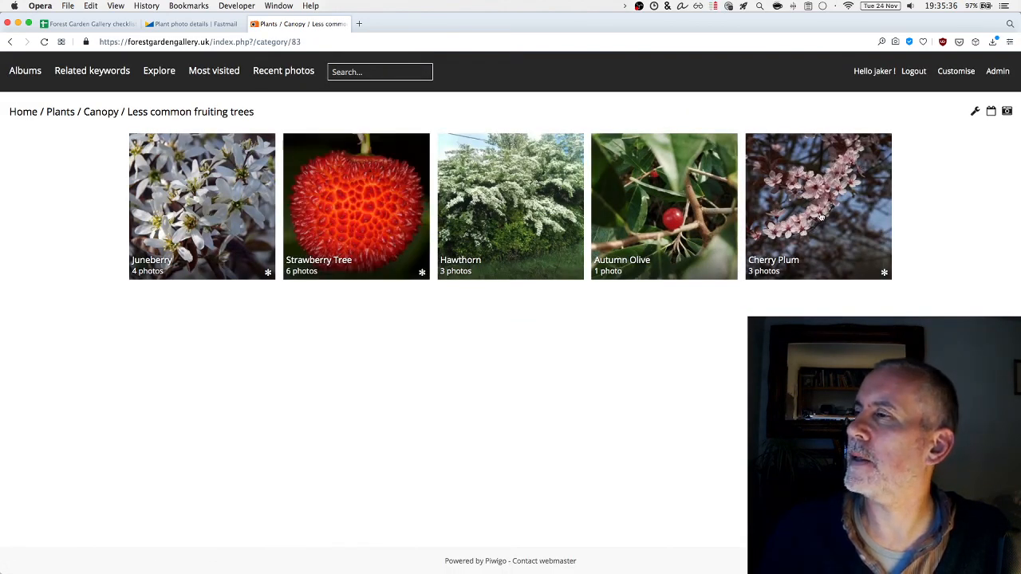
click(351, 197)
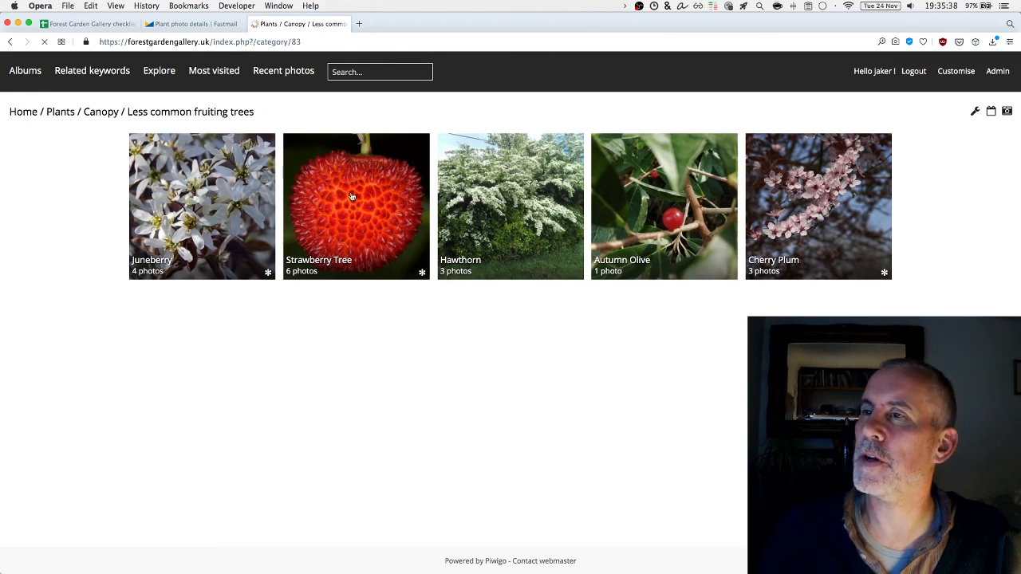